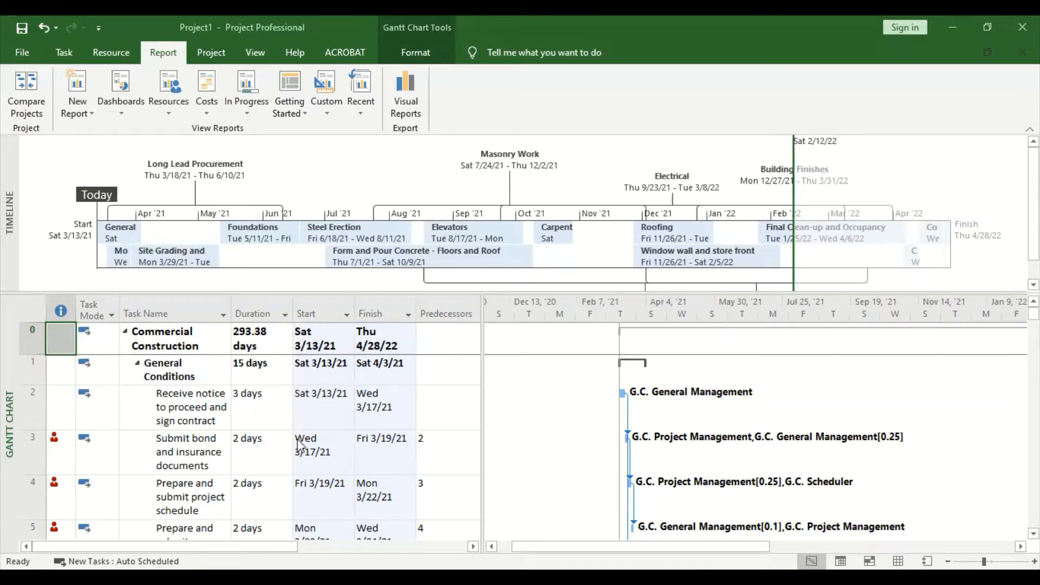
Step: Look through the Commercial Construction task schedule and browse the project templates available for a new project
scroll(301, 445, "down", 3)
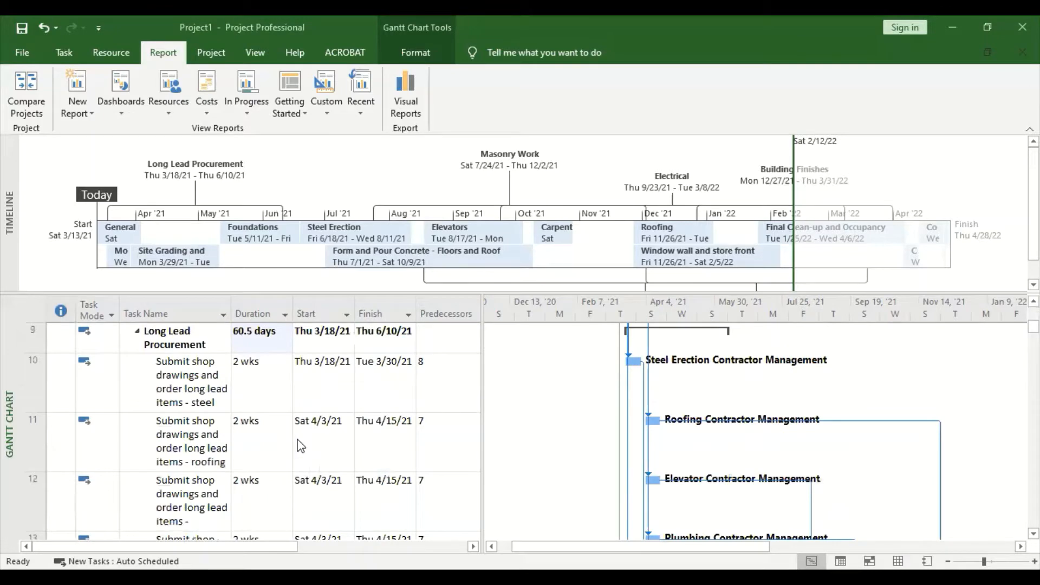
scroll(301, 445, "up", 3)
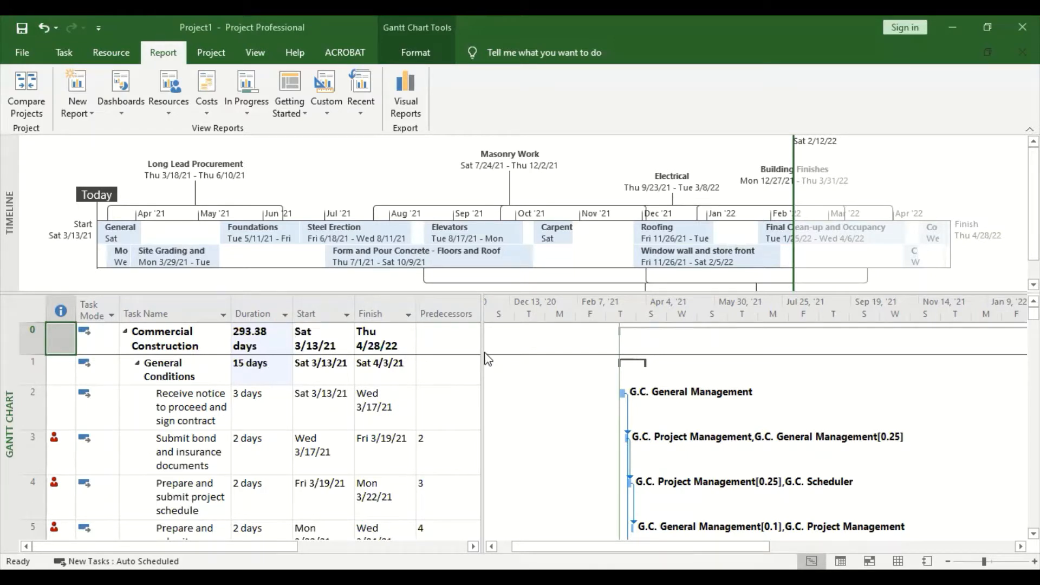
left_click(10, 52)
left_click(22, 128)
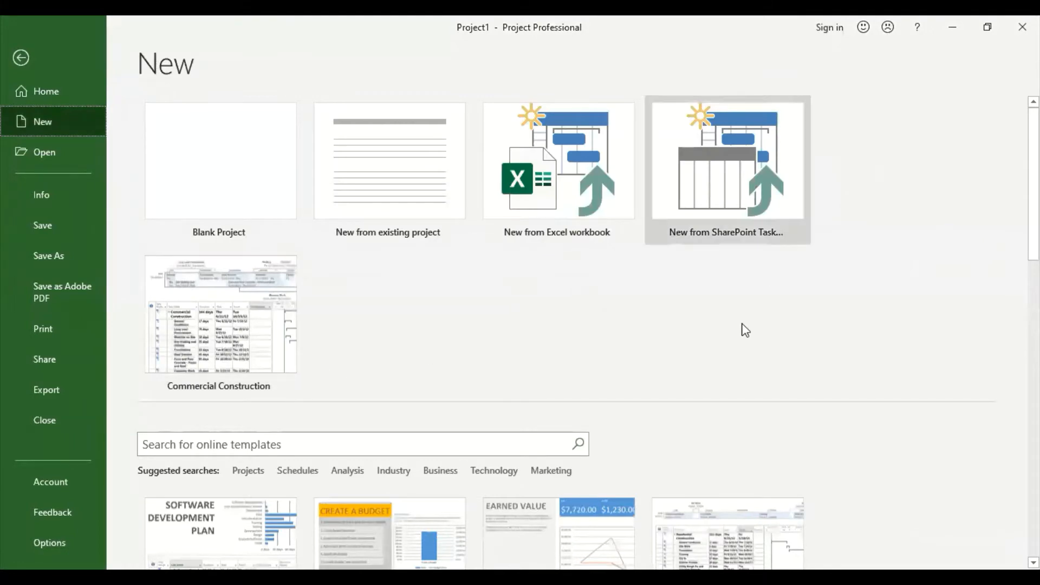
scroll(761, 403, "down", 3)
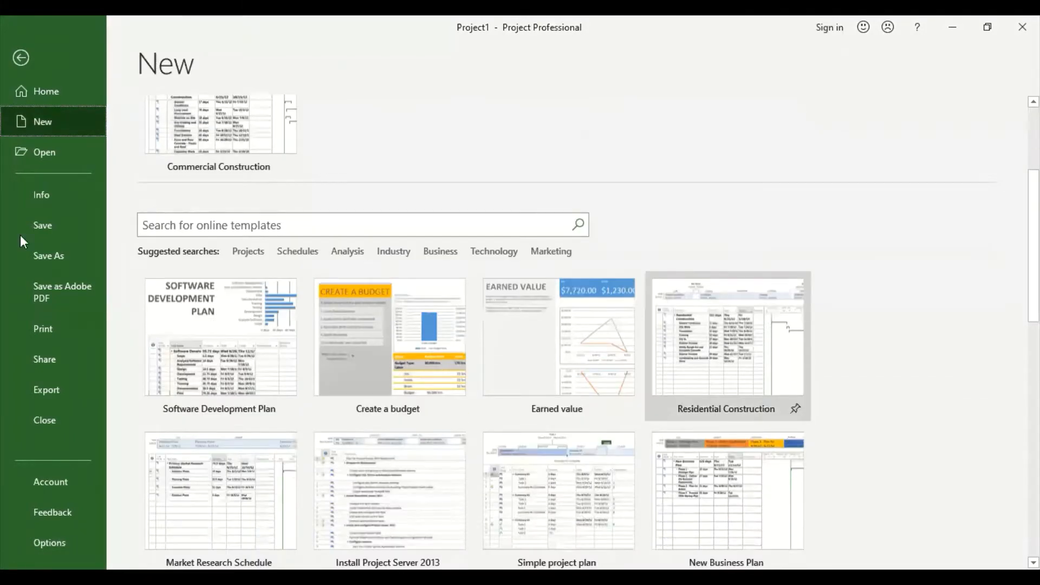
scroll(336, 379, "down", 2)
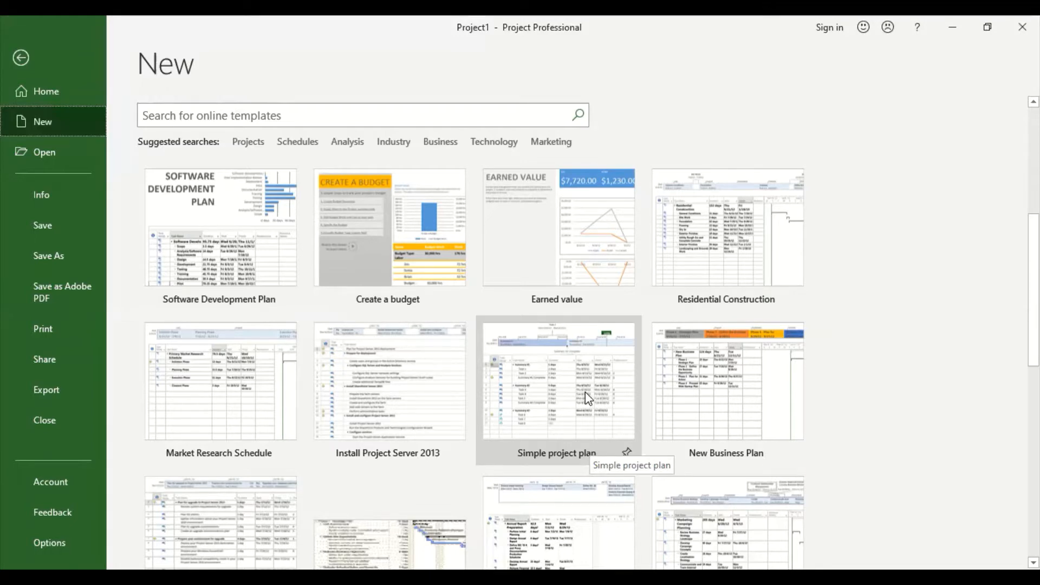
scroll(671, 427, "down", 1)
scroll(688, 424, "down", 3)
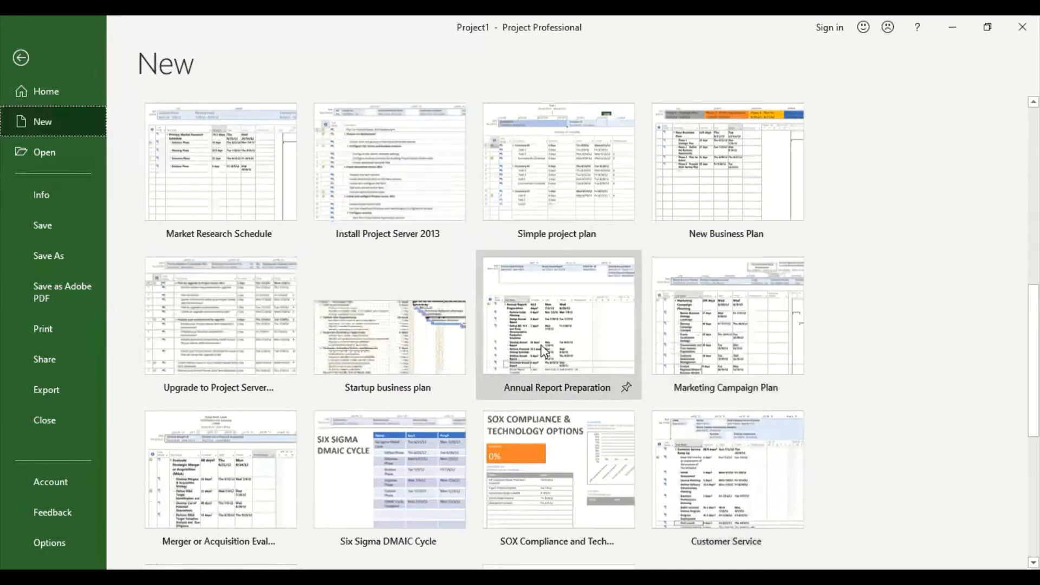
scroll(599, 355, "up", 2)
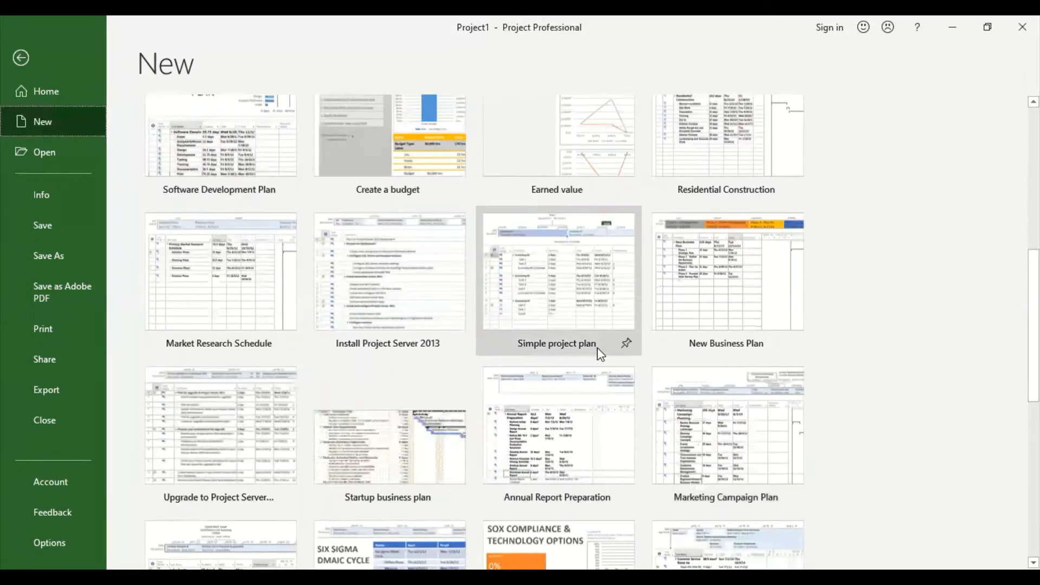
scroll(599, 351, "up", 3)
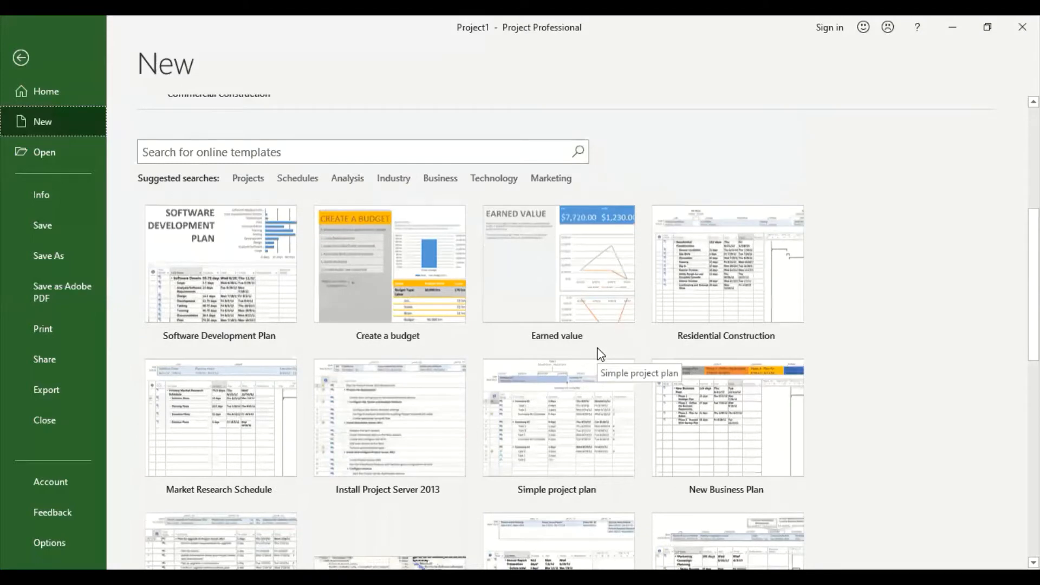
scroll(642, 302, "up", 3)
scroll(641, 302, "down", 3)
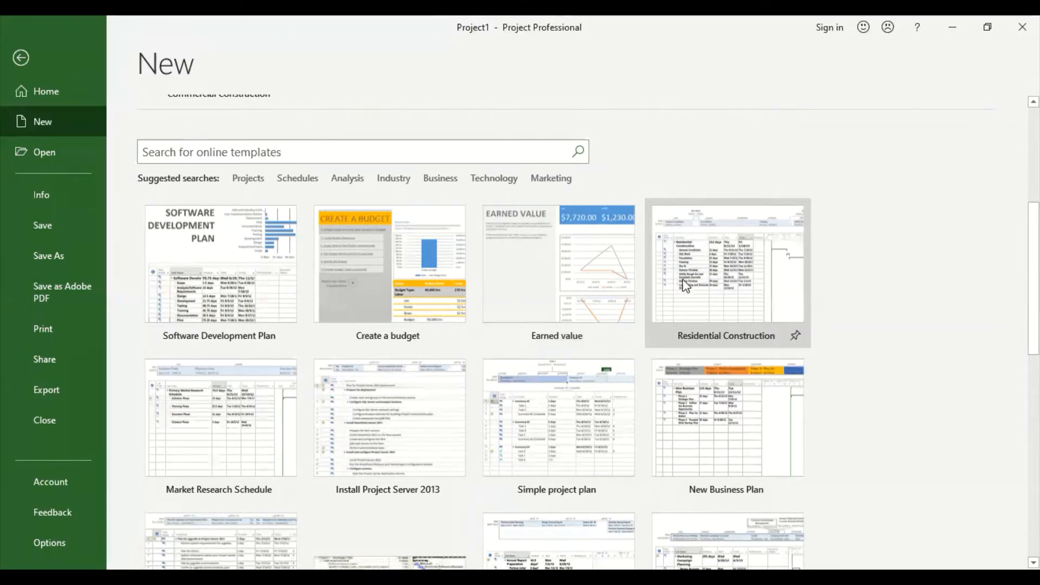
Step: Create a project from the Residential Construction template with today's start date and look through its task schedule
left_click(704, 272)
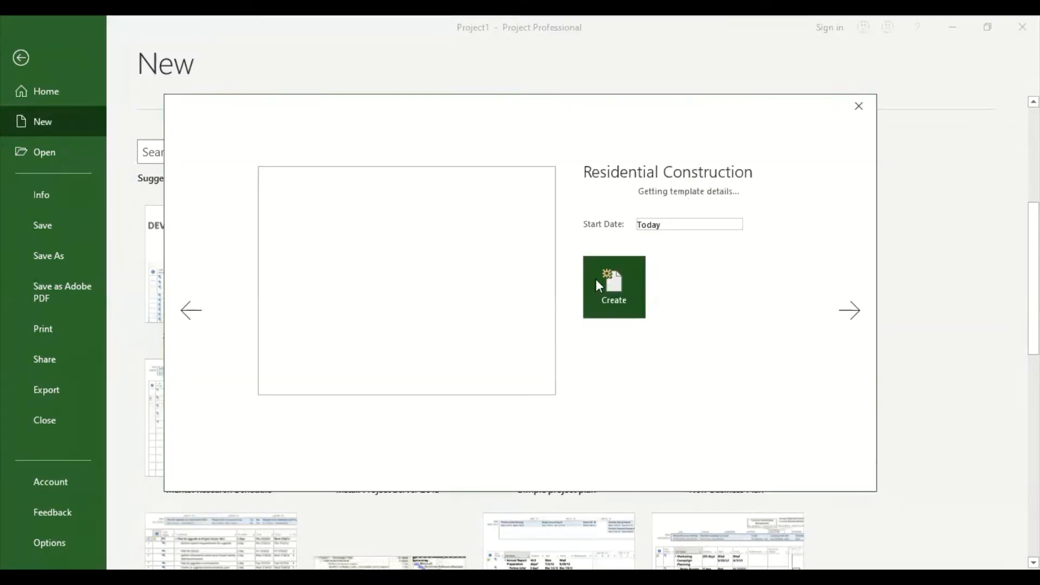
left_click(613, 277)
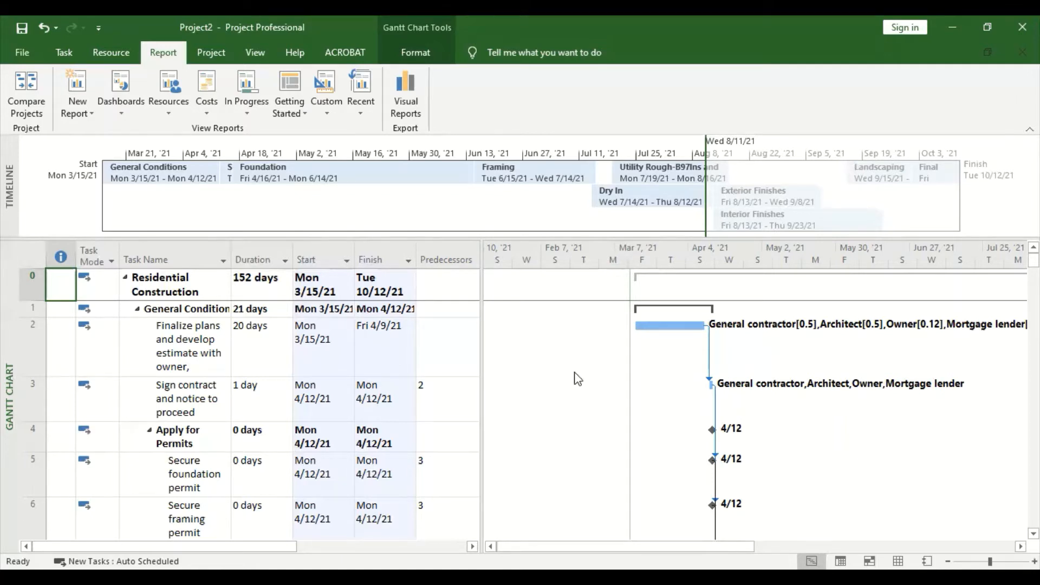
scroll(576, 379, "down", 5)
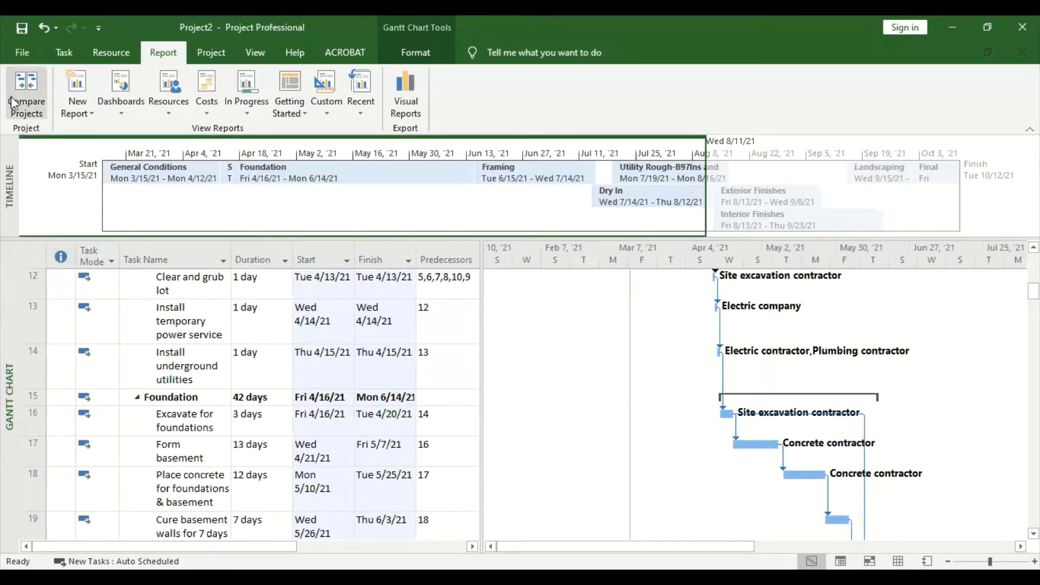
Step: Create a new blank project and switch it from the Gantt Chart to the Resource Sheet view
left_click(22, 52)
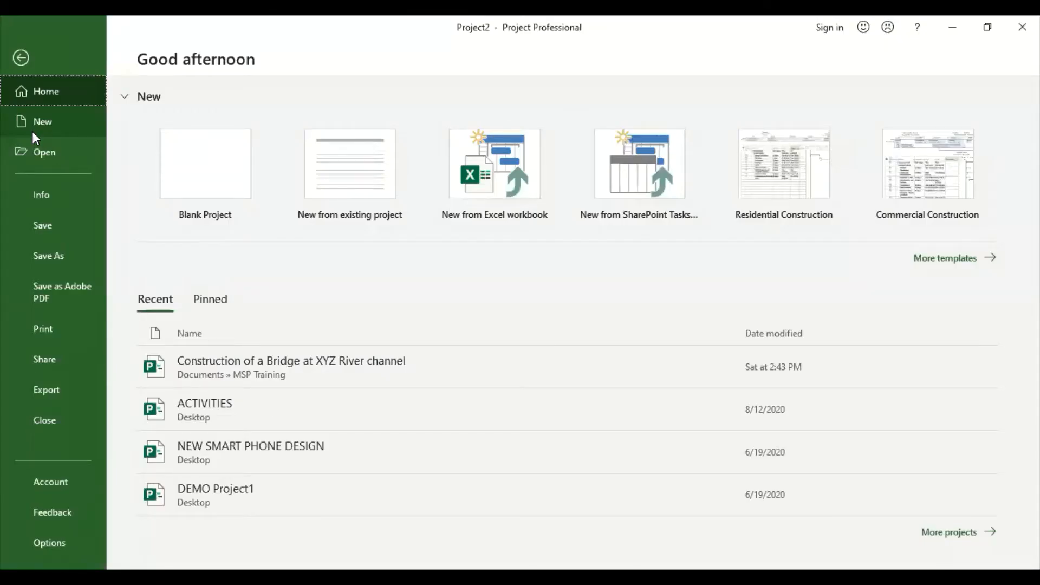
left_click(179, 163)
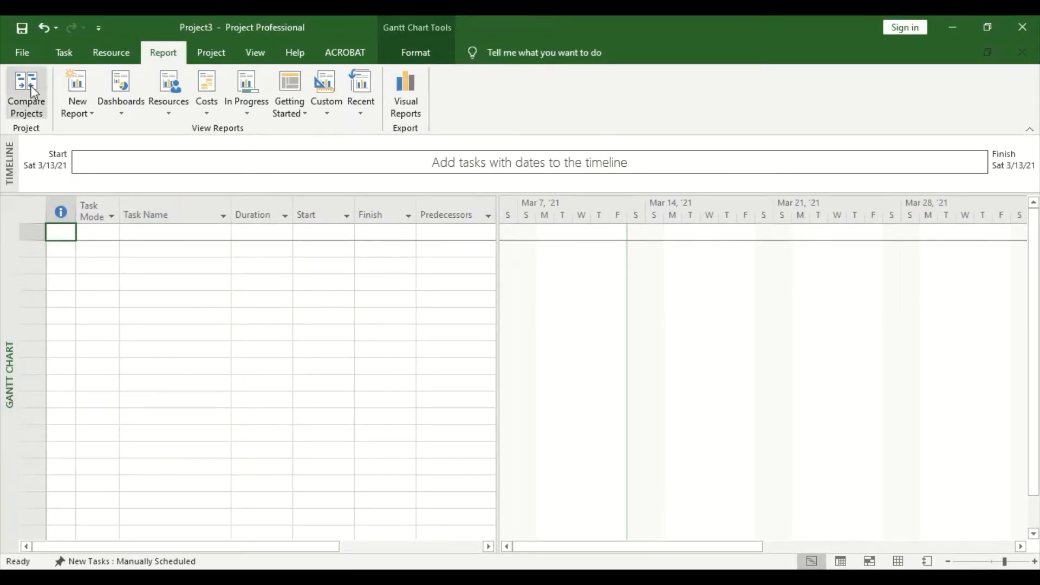
left_click(63, 52)
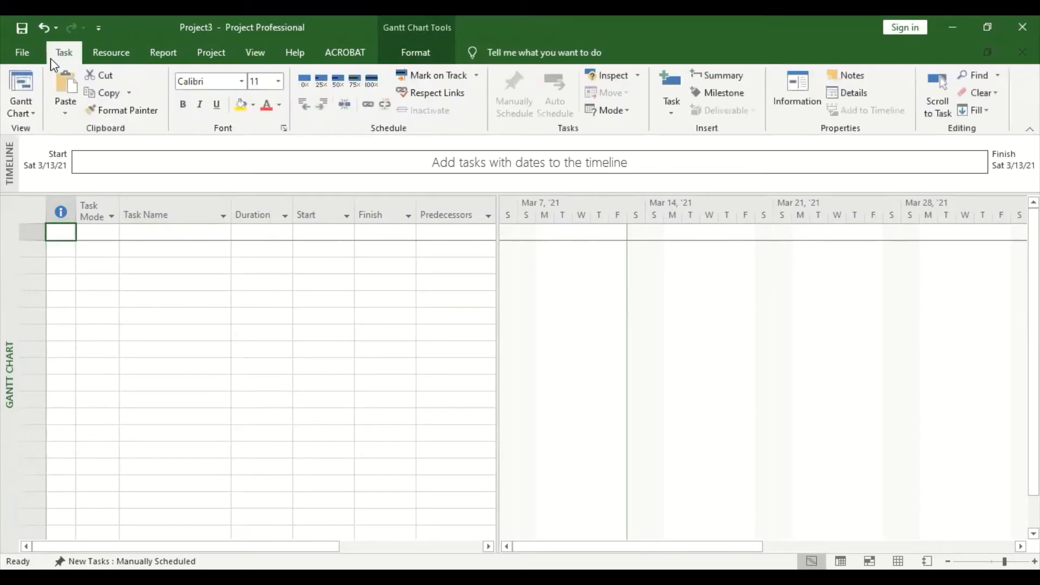
left_click(34, 114)
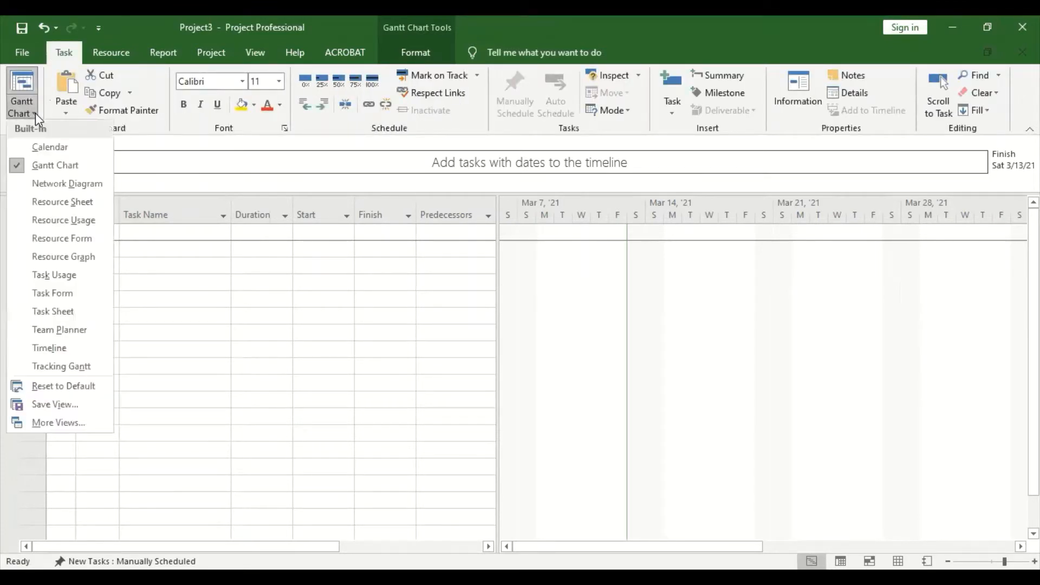
left_click(15, 115)
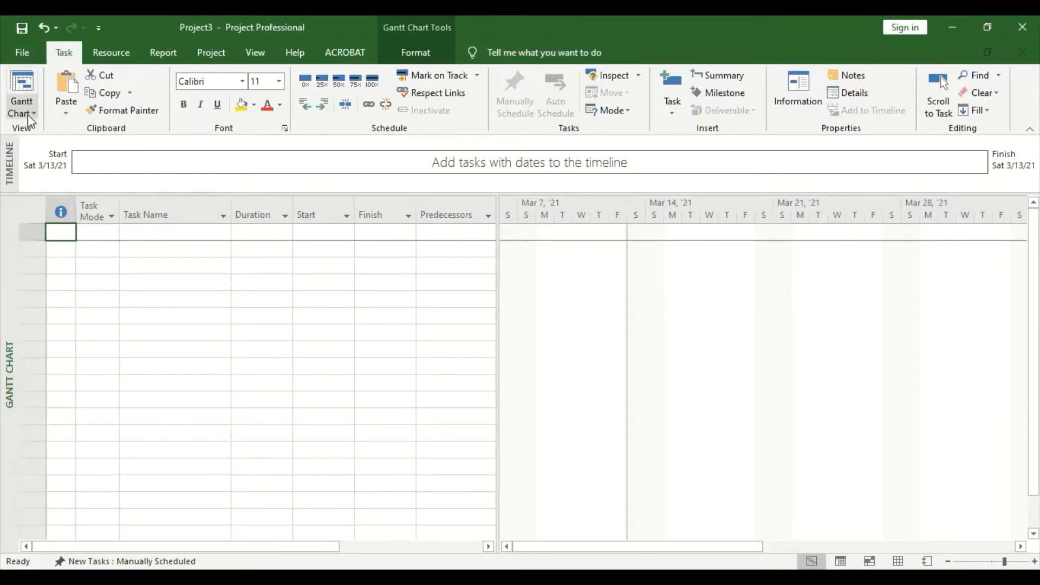
left_click(28, 115)
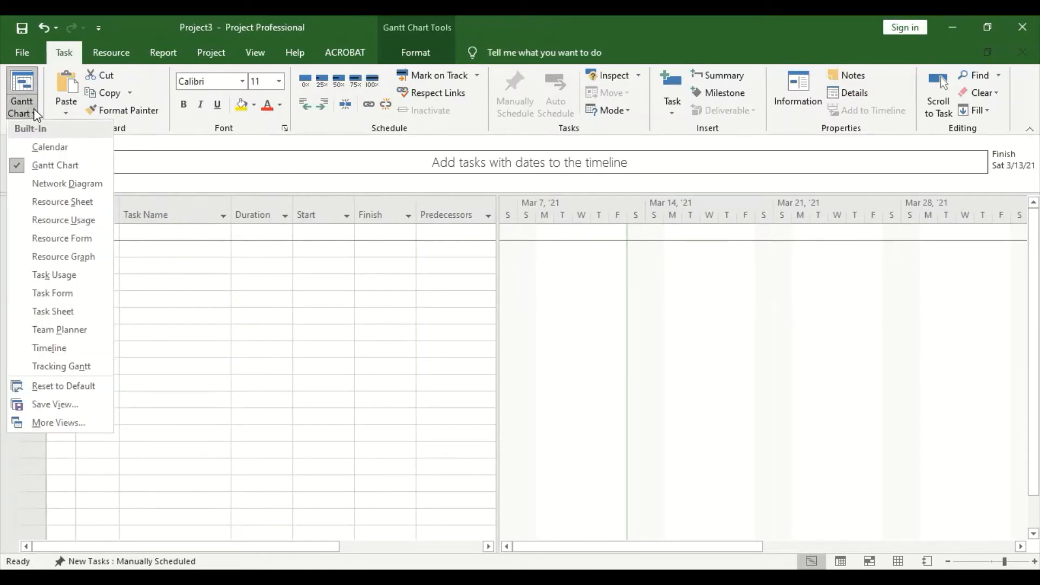
left_click(50, 205)
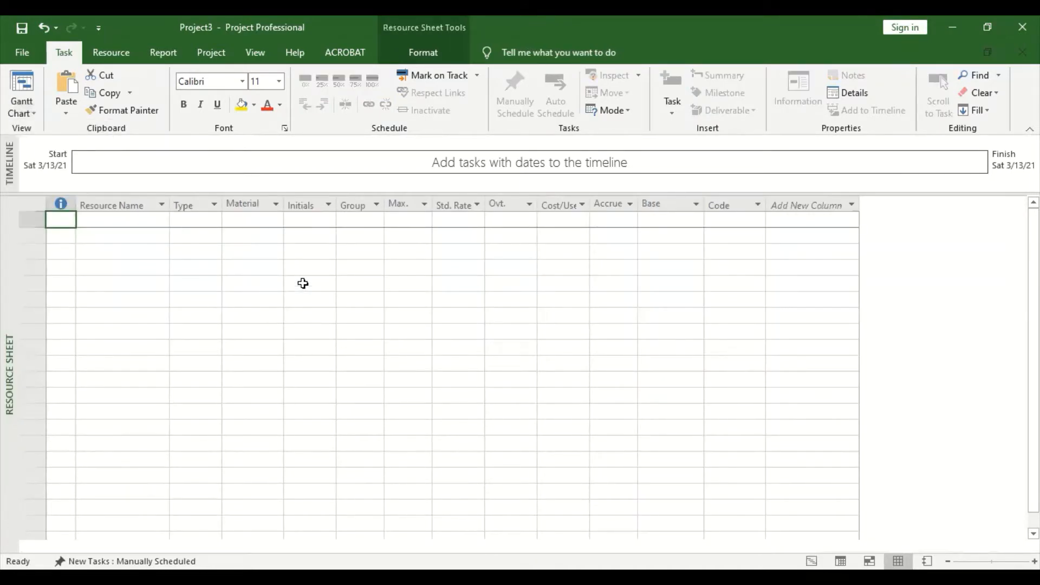
Step: Enter Project Manager as the resource name in the first row of the resource sheet
left_click(138, 220)
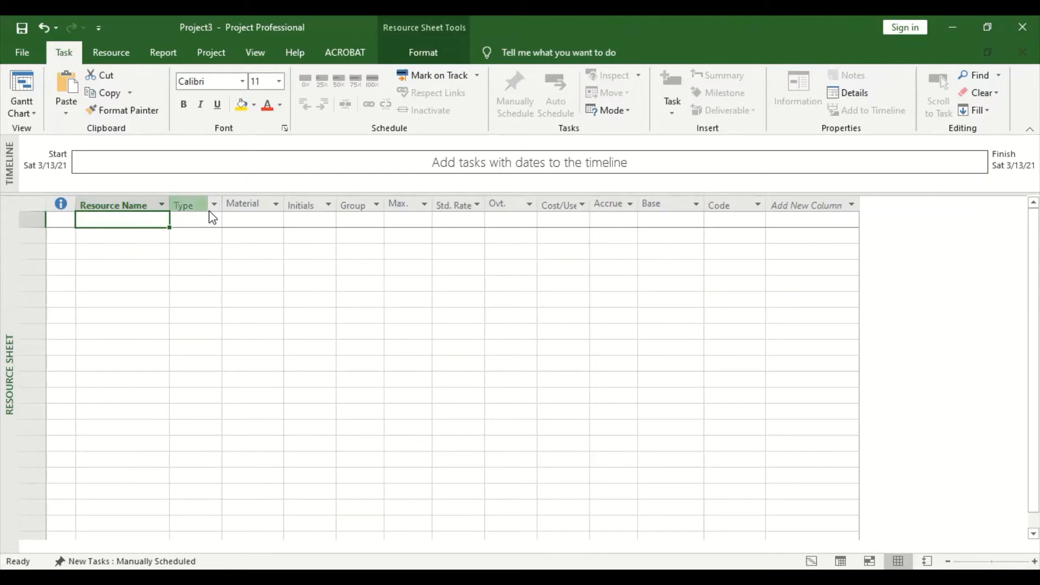
type("Pro")
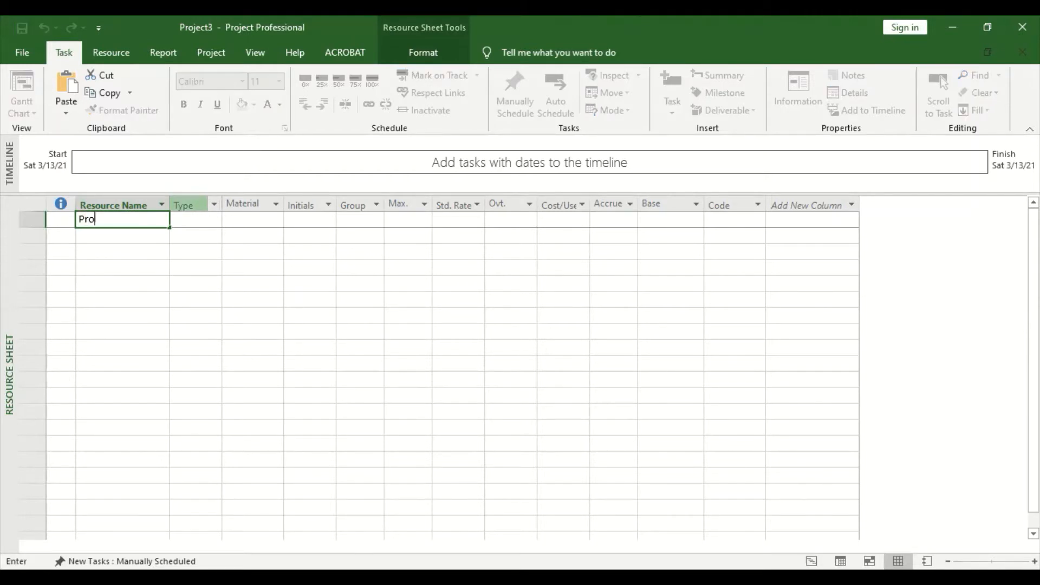
type("ject Manager")
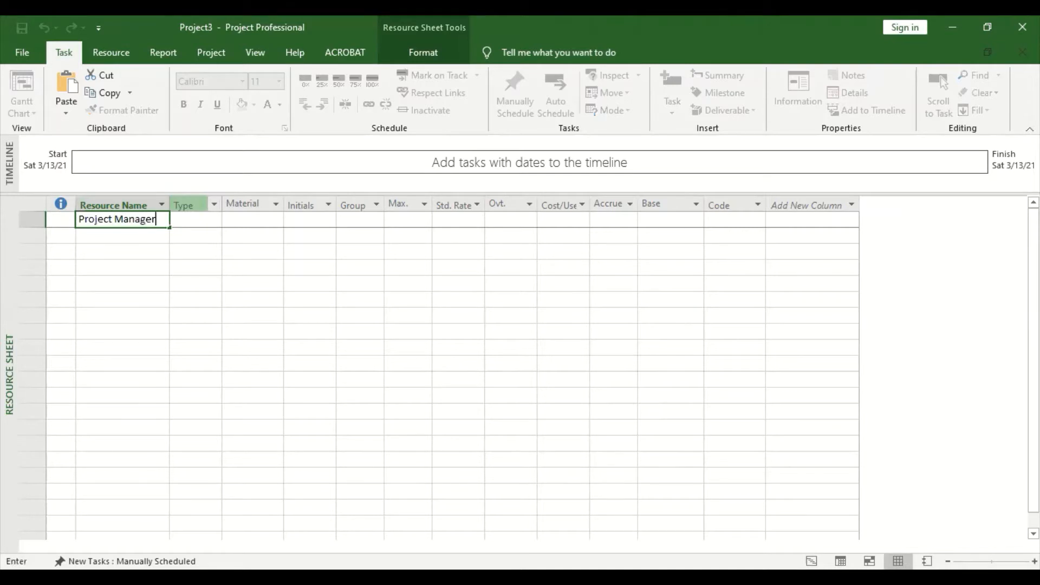
Step: Save the project in the MSP Training folder under the file name Resources and Resource Levelling
left_click(22, 52)
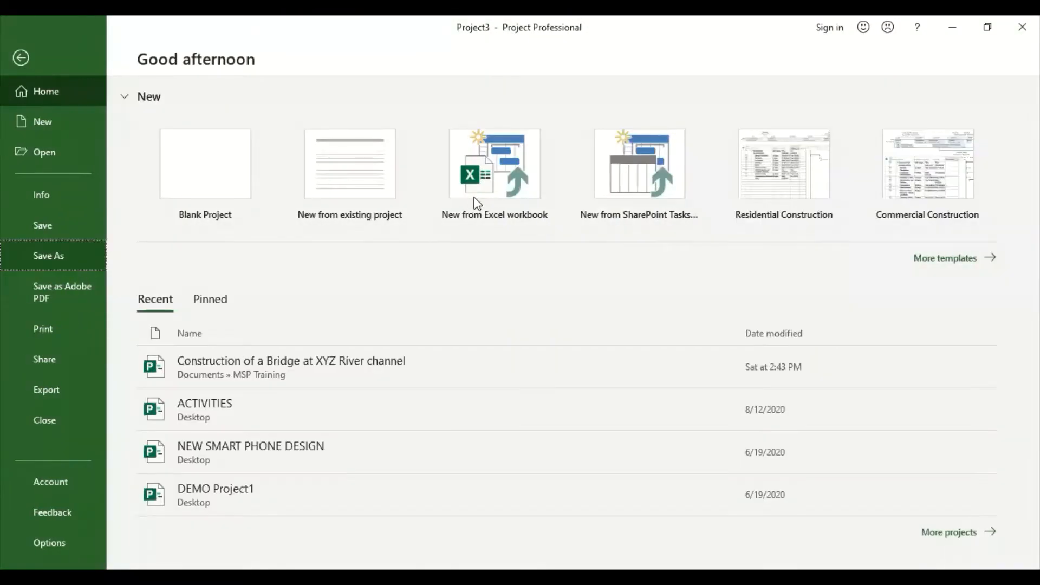
left_click(515, 188)
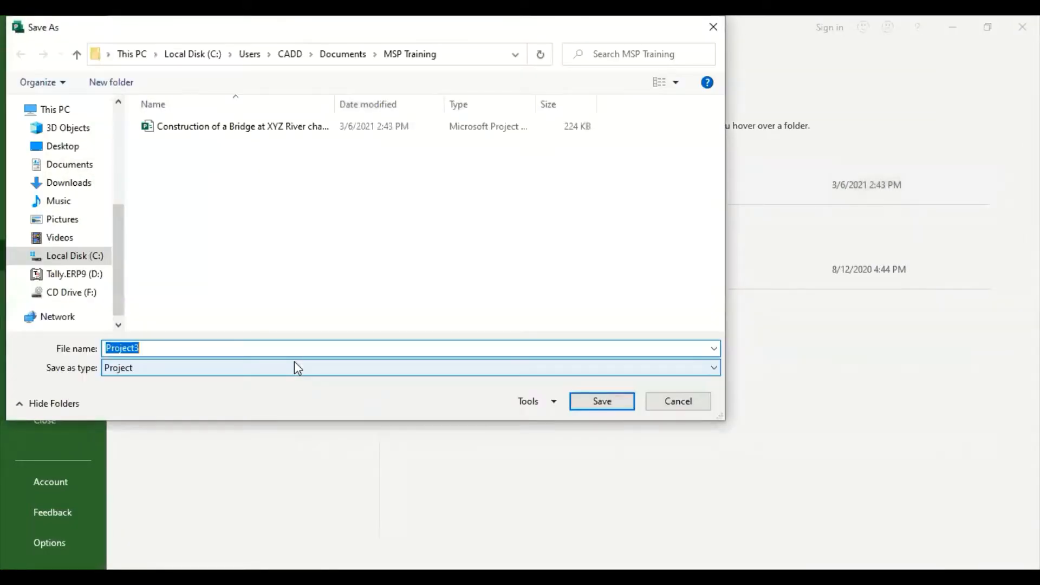
type("Resources and Resourc")
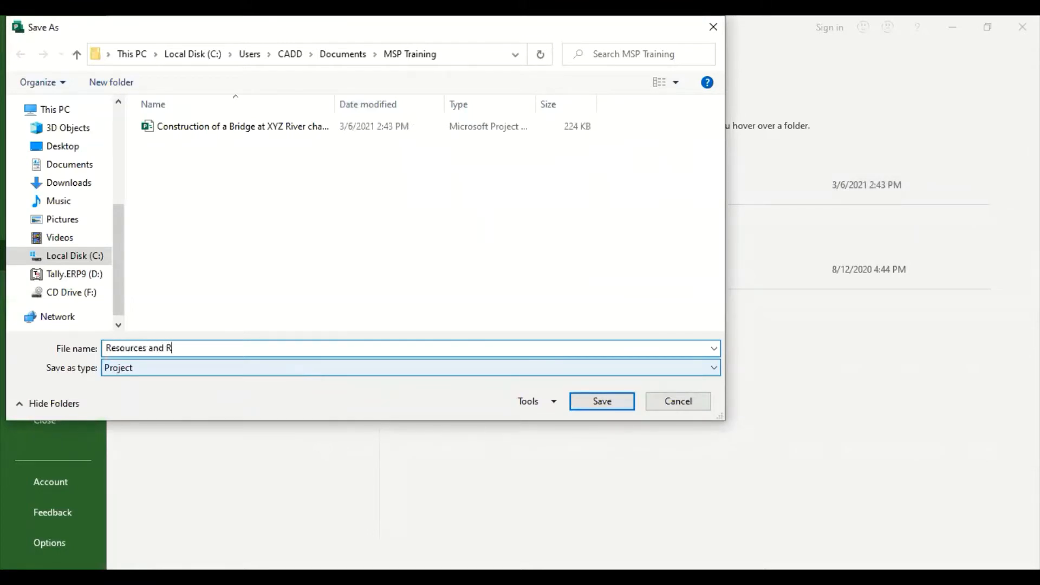
type("e Levelling")
left_click(596, 413)
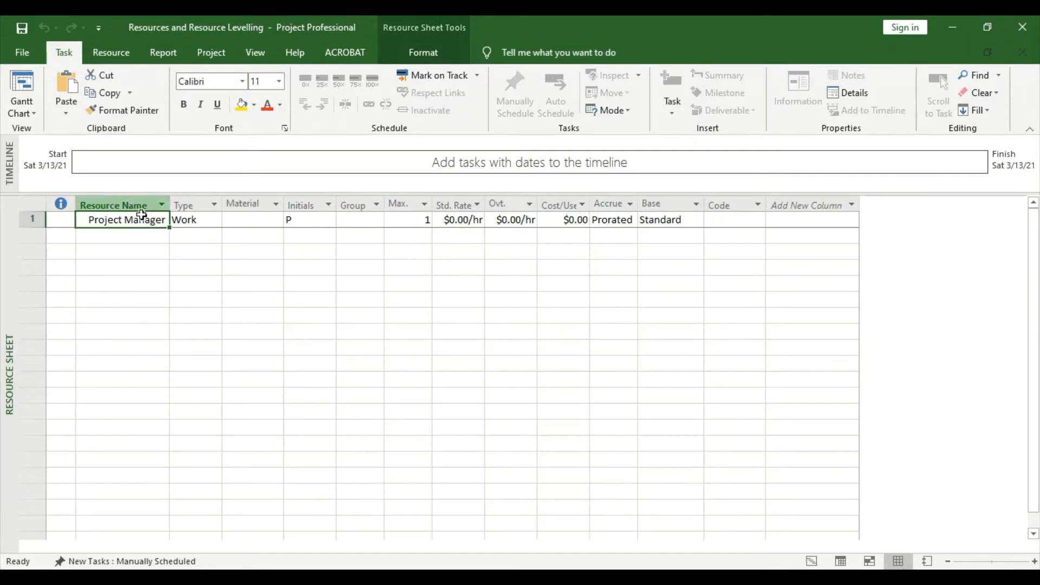
Step: Examine the resource type options for the Project Manager, leaving the type set to Work
left_click(201, 221)
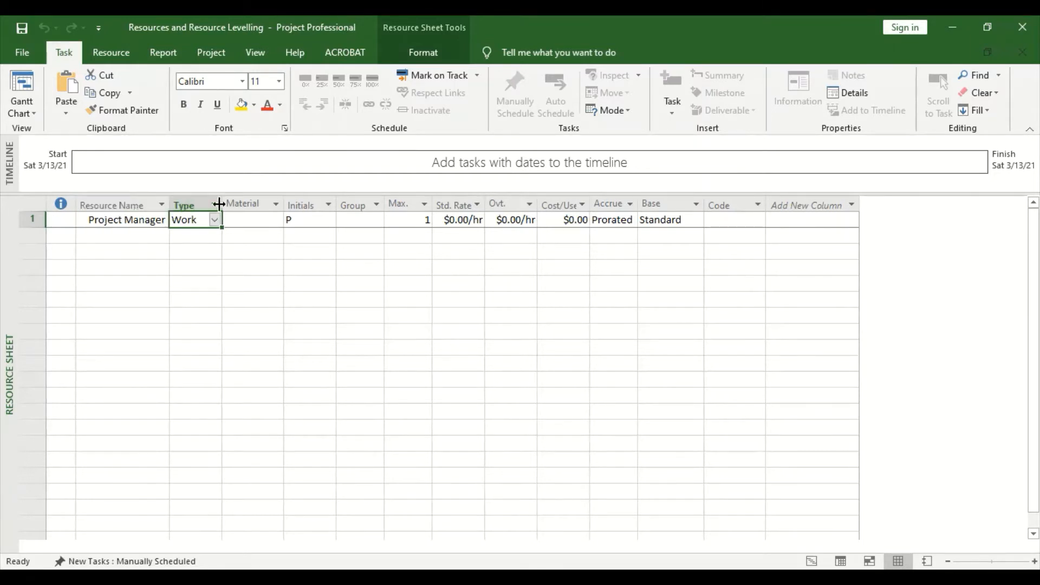
left_click(214, 220)
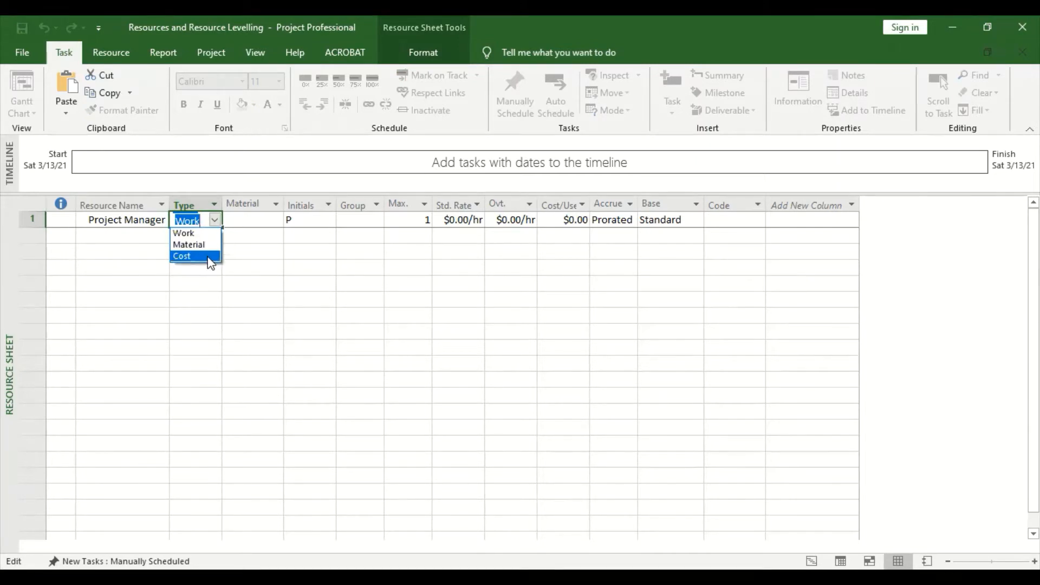
left_click(206, 233)
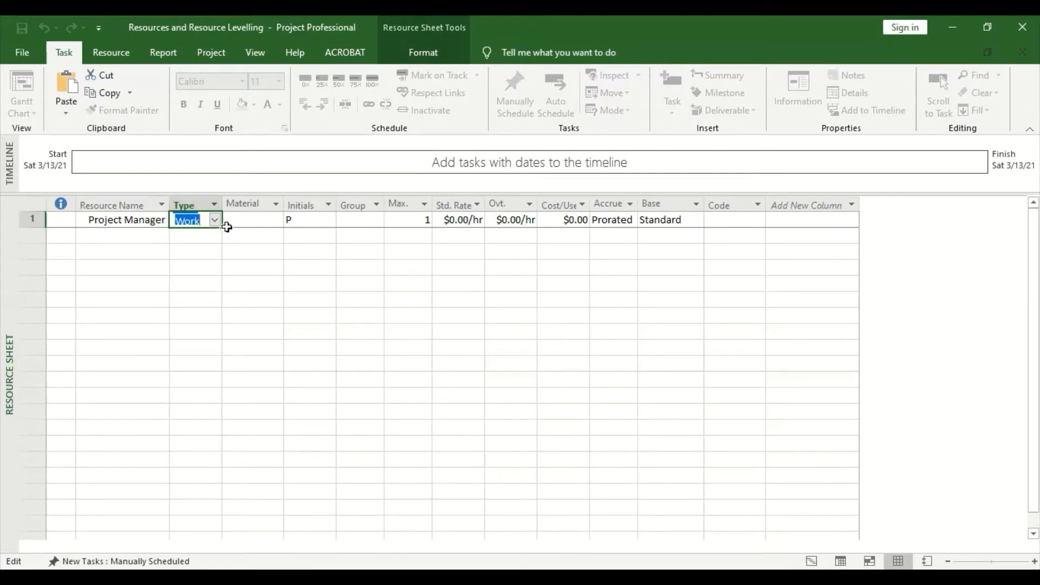
left_click(216, 220)
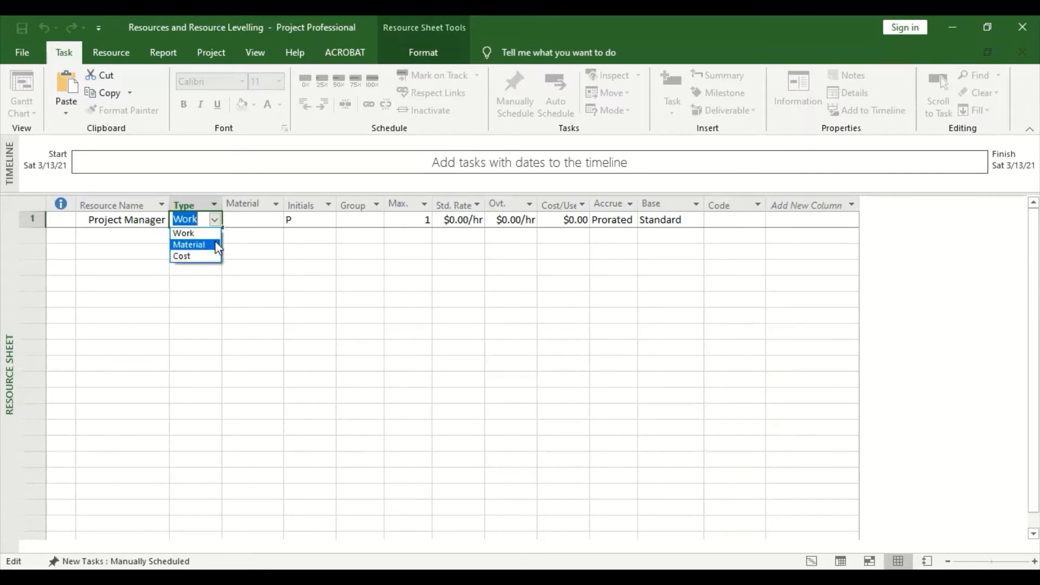
left_click(260, 217)
Step: Examine the Project Manager's material, initials, group and standard rate fields and the resource's information, without changing anything
left_click(270, 221)
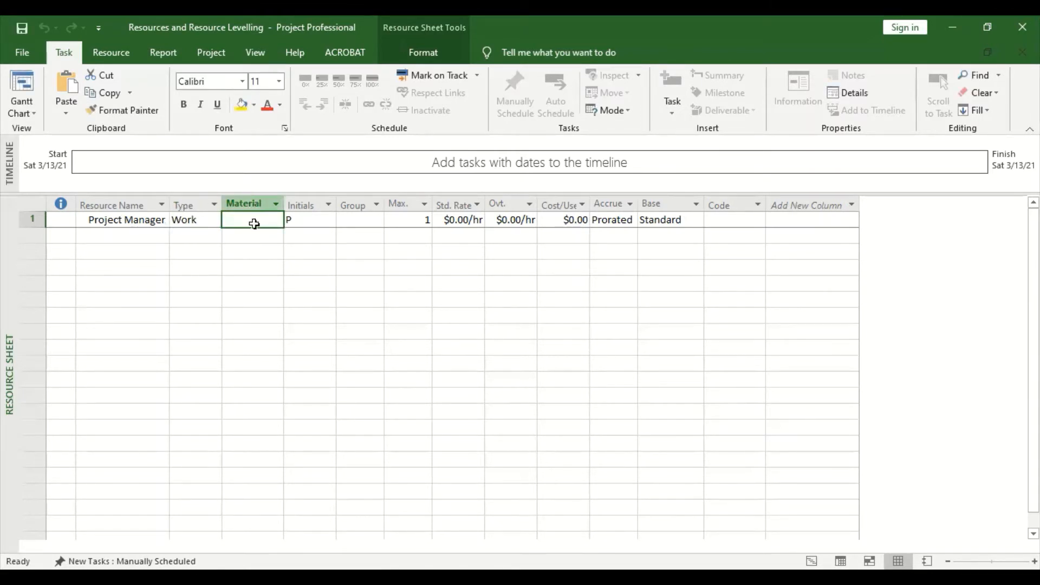
left_click(308, 220)
left_click(306, 221)
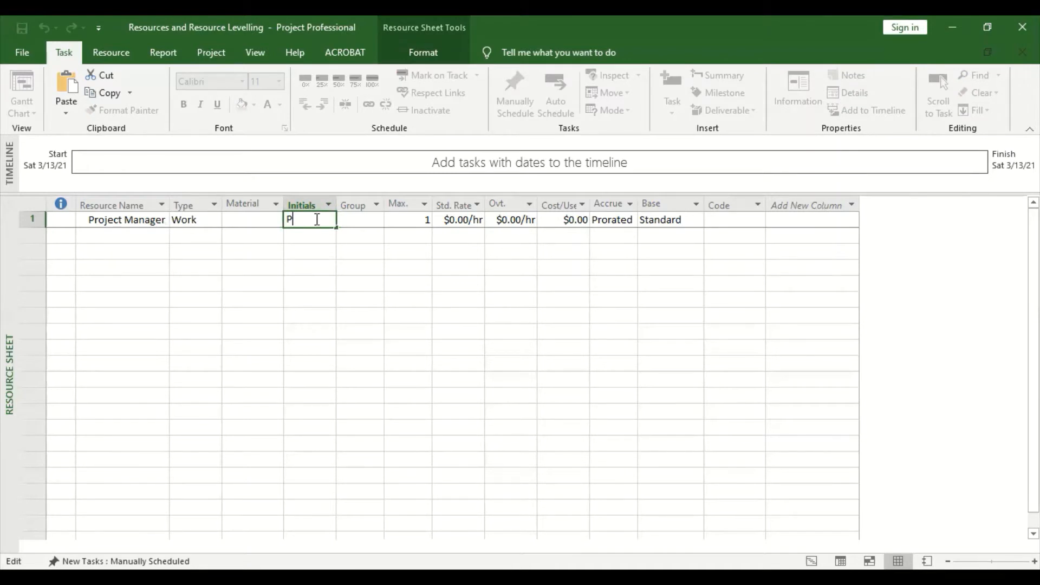
left_click(362, 221)
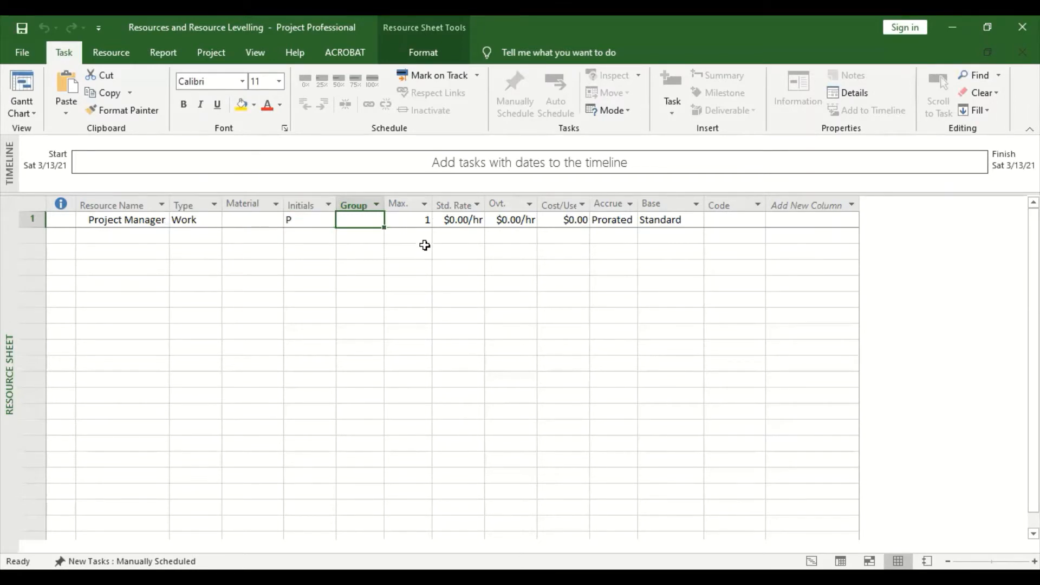
left_click(453, 221)
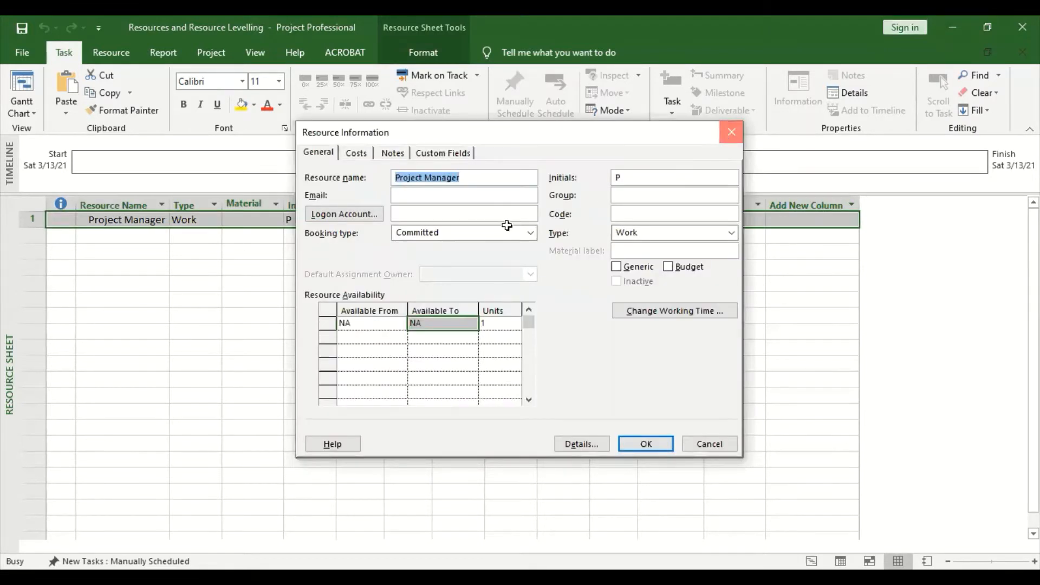
key("Escape")
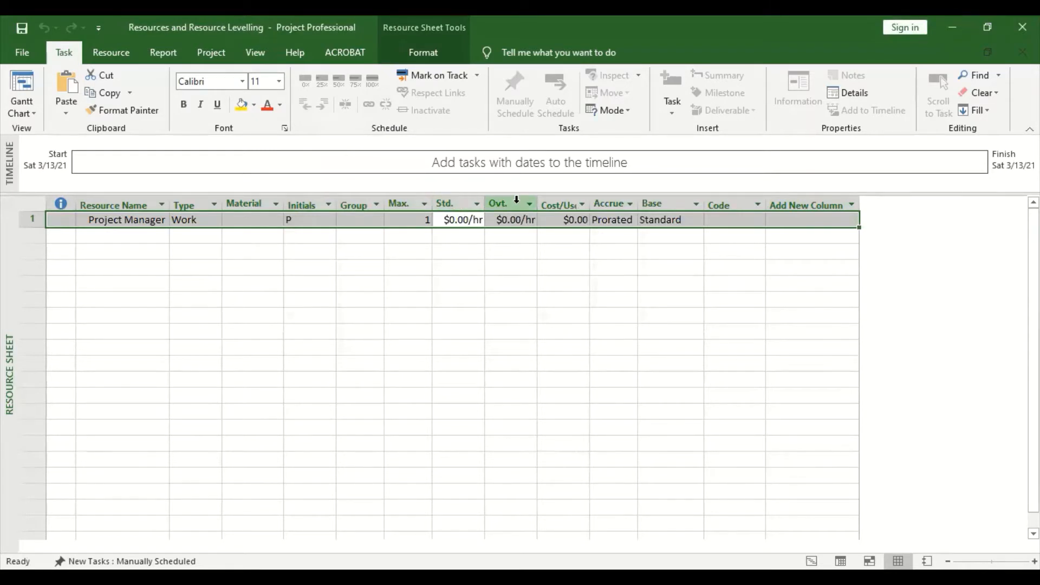
left_click(459, 222)
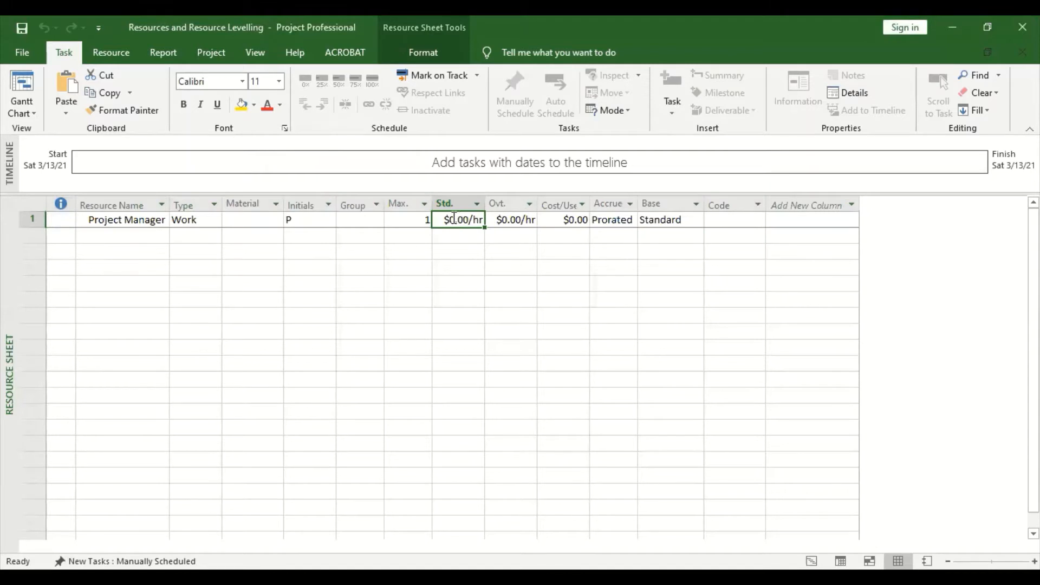
left_click(457, 220)
left_click_drag(453, 222, 467, 222)
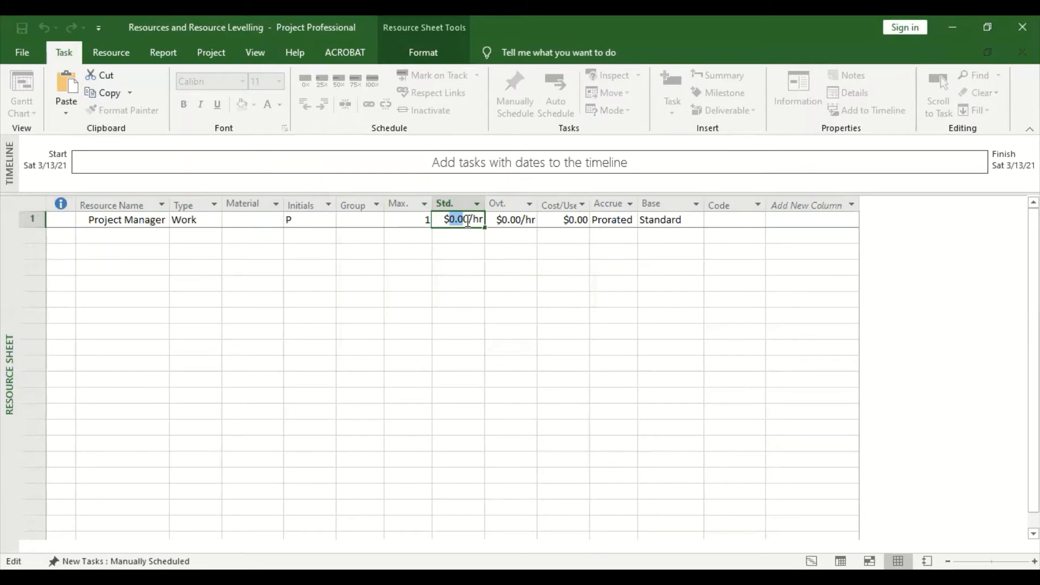
left_click(467, 221)
key("BackSpace")
key("BackSpace")
key("BackSpace")
key("BackSpace")
key("BackSpace")
left_click(7, 50)
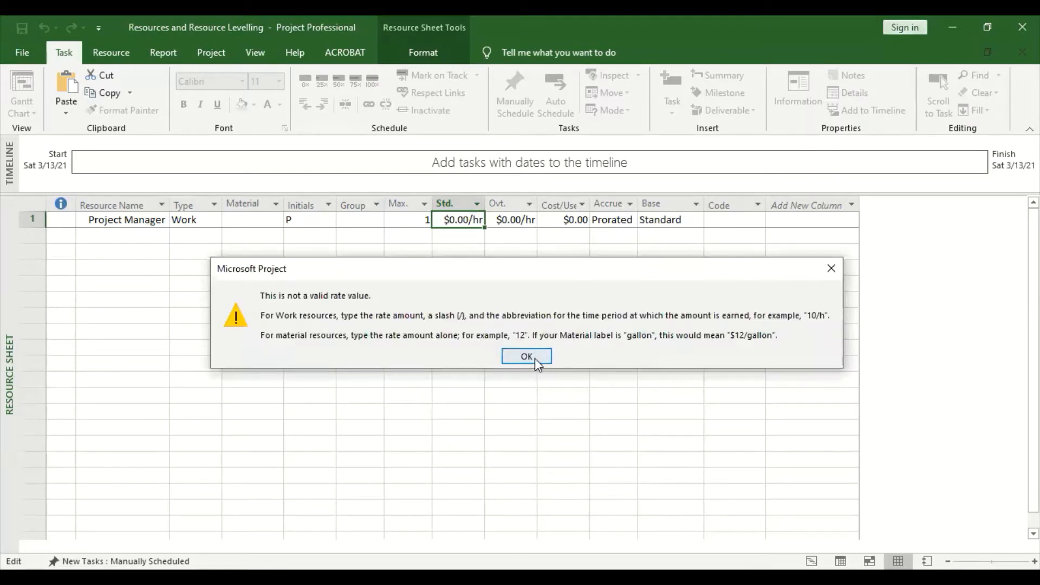
left_click(534, 359)
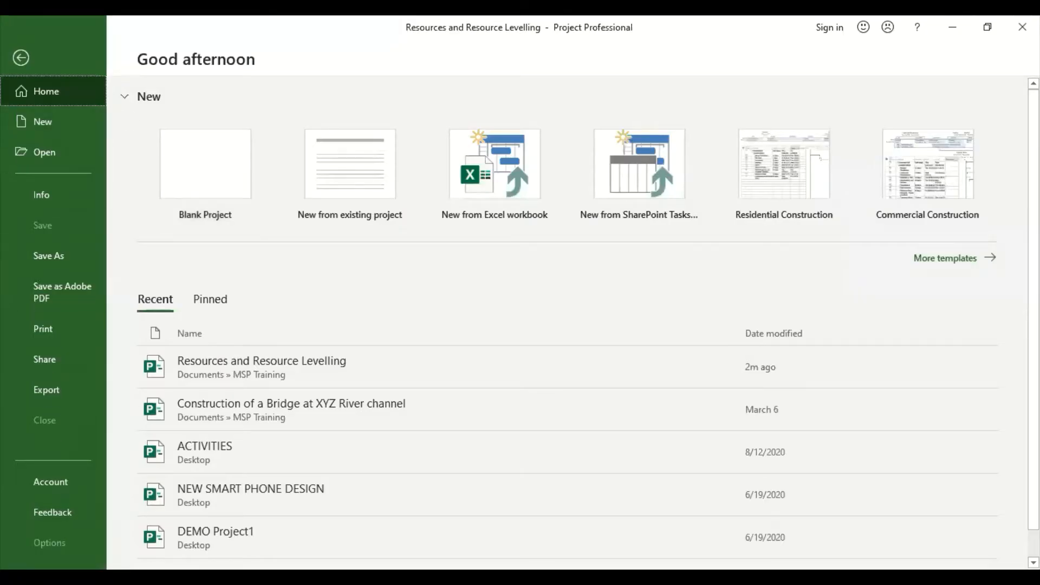
left_click(21, 58)
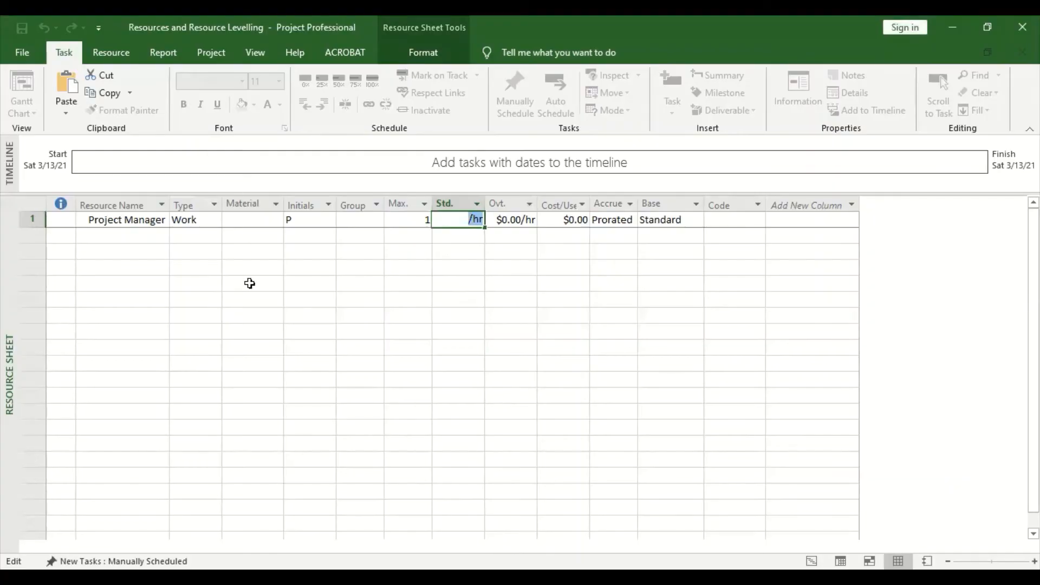
left_click(250, 283)
left_click(526, 356)
left_click(470, 219)
type("0")
key("Return")
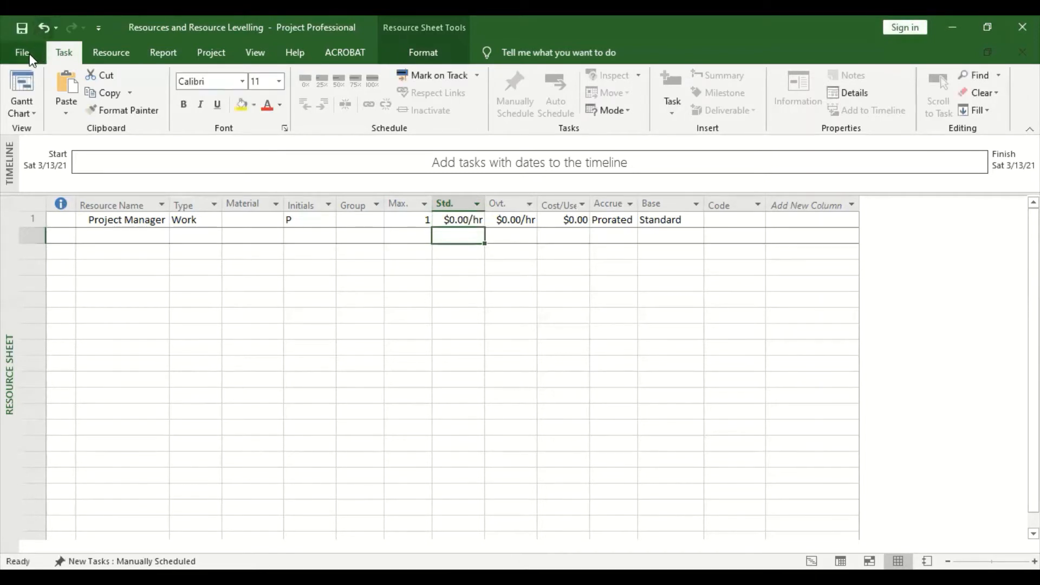
Step: Set the project's currency to UGX in the project's display options
left_click(30, 54)
left_click(33, 541)
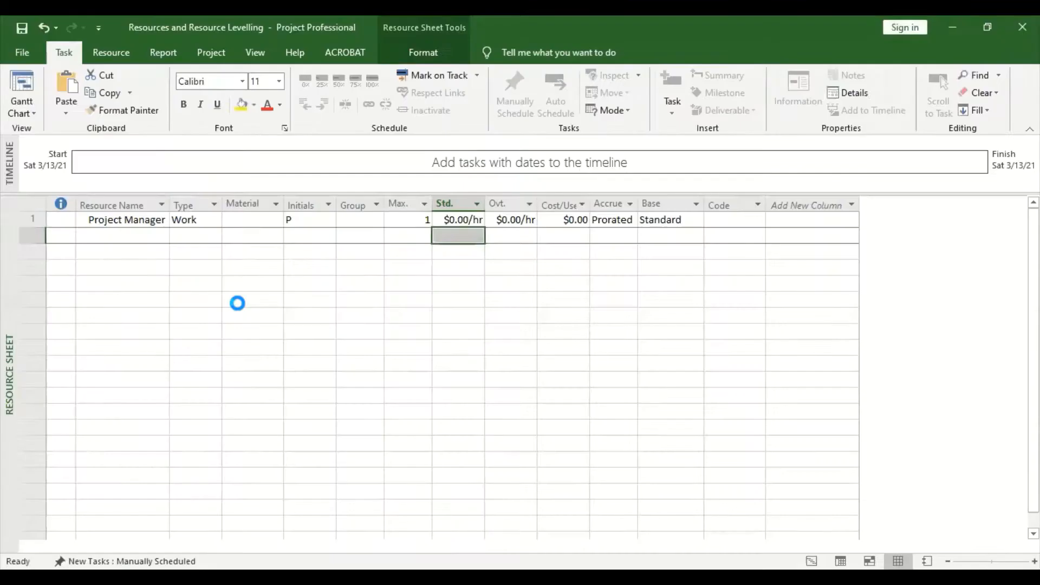
left_click(239, 93)
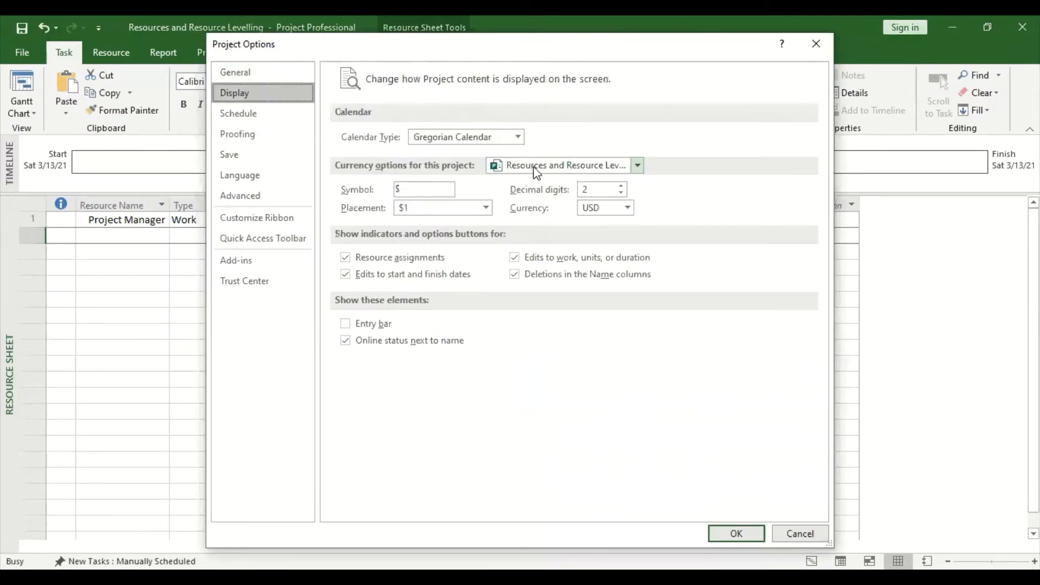
left_click(233, 115)
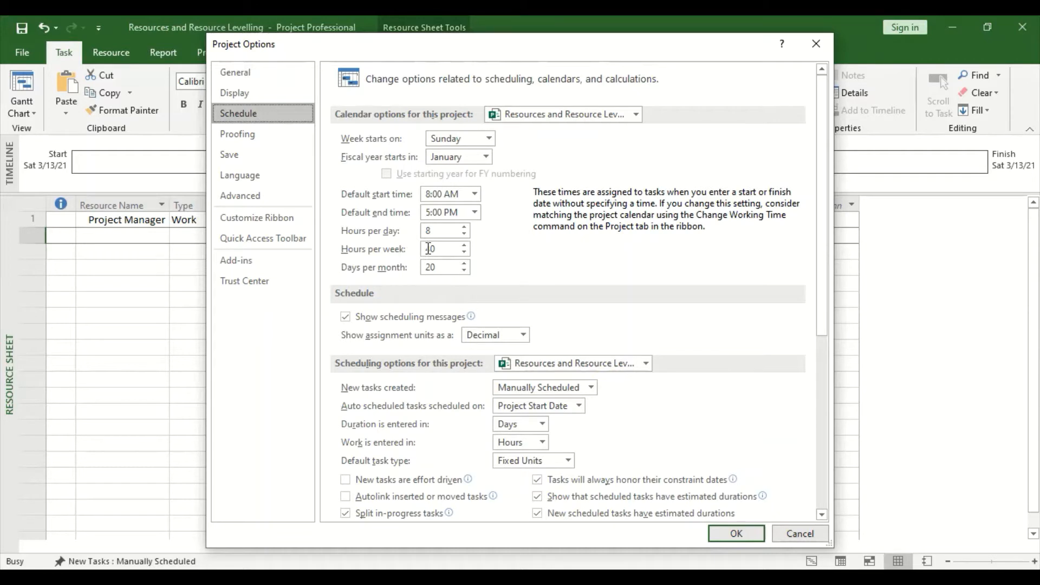
left_click_drag(443, 248, 384, 242)
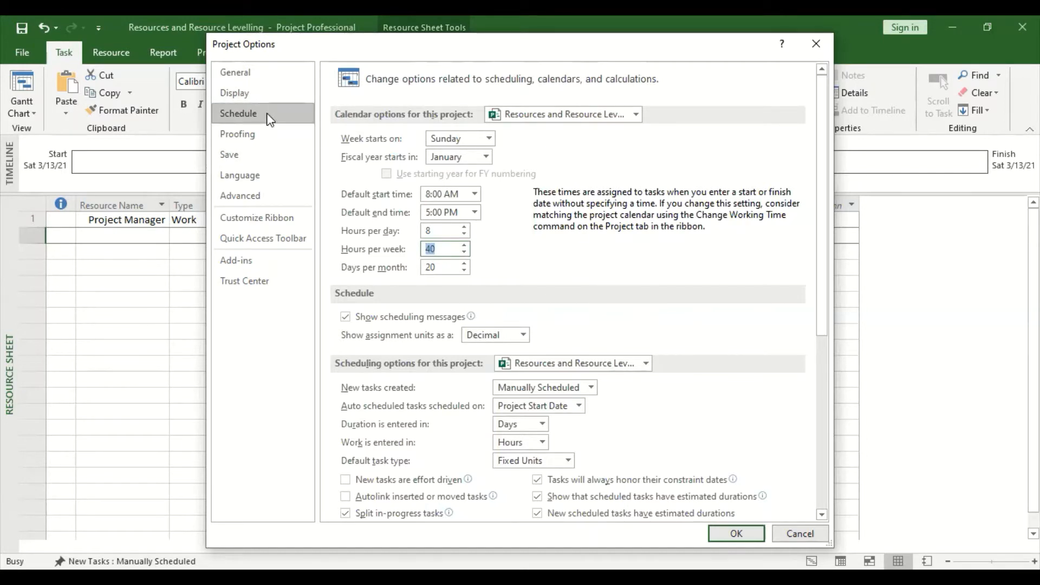
left_click(303, 92)
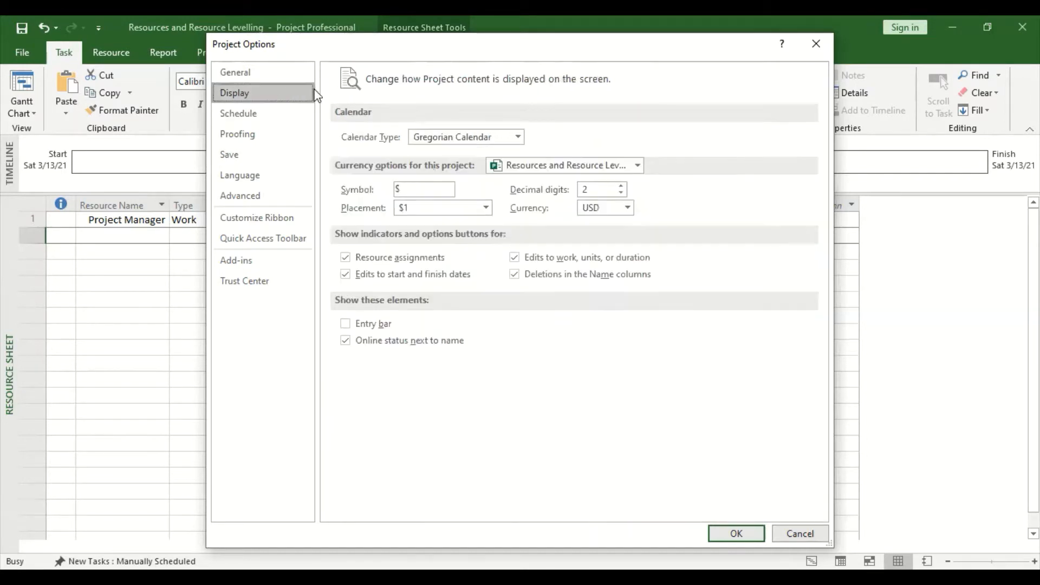
left_click(627, 207)
left_click(599, 541)
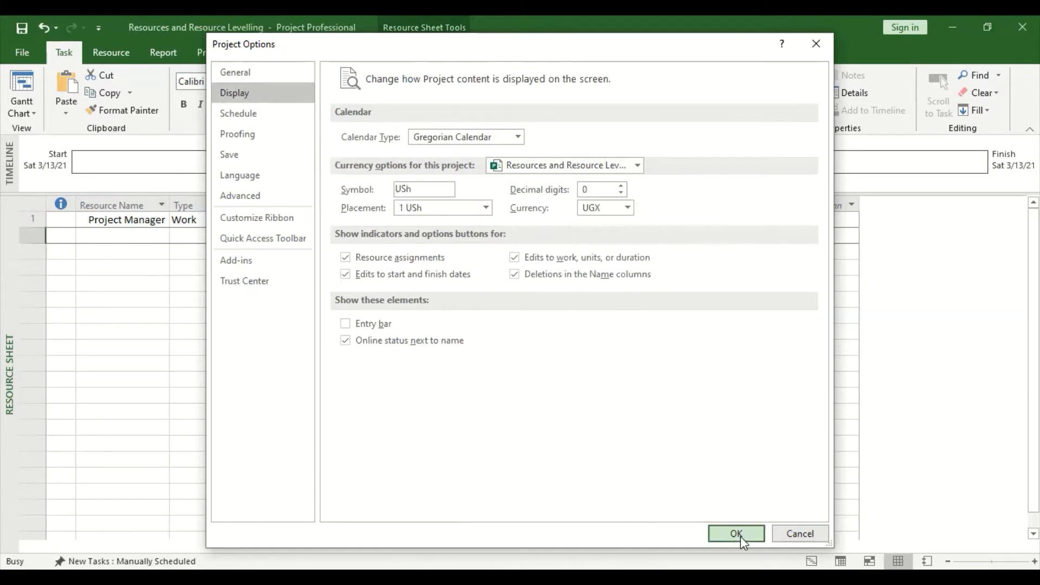
left_click(736, 533)
Step: Set the Project Manager's standard rate to 20,000 USh/hr and fit the standard rate column to its contents
left_click(452, 219)
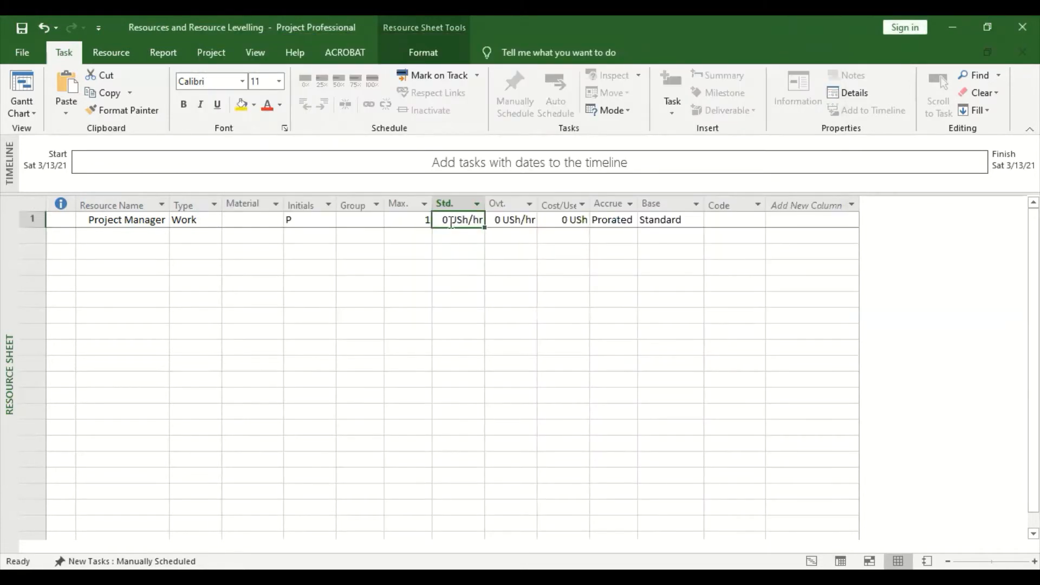
left_click(452, 219)
key("BackSpace")
key("BackSpace")
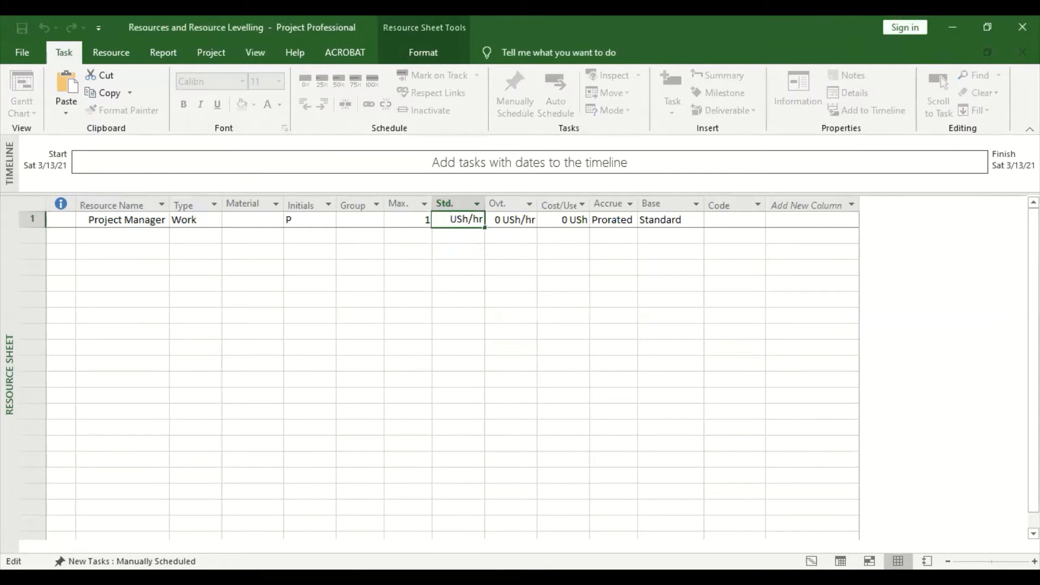
type("2")
key("BackSpace")
type("50")
key("BackSpace")
key("BackSpace")
type("20000")
key("Return")
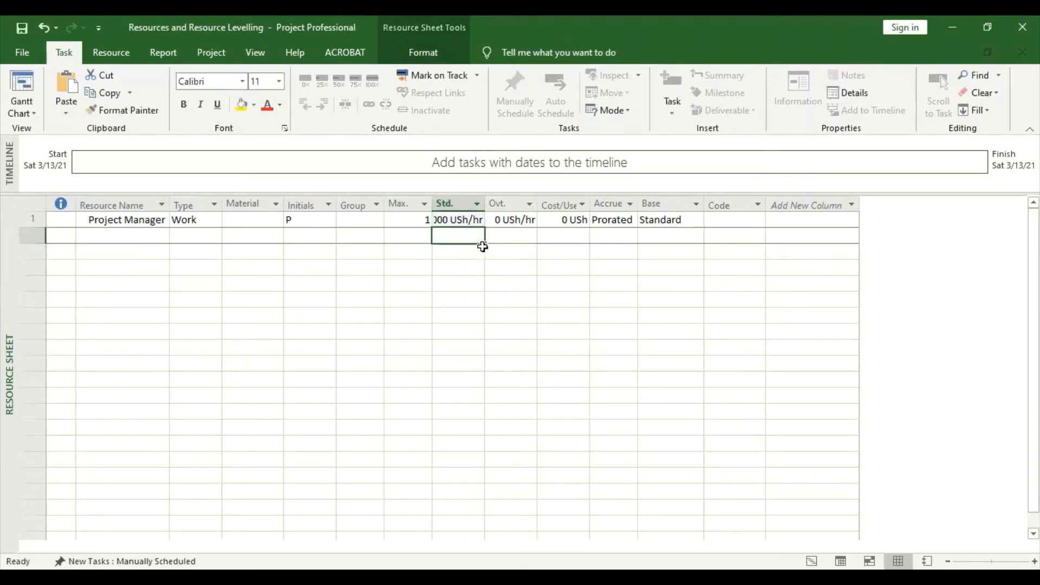
double_click(484, 204)
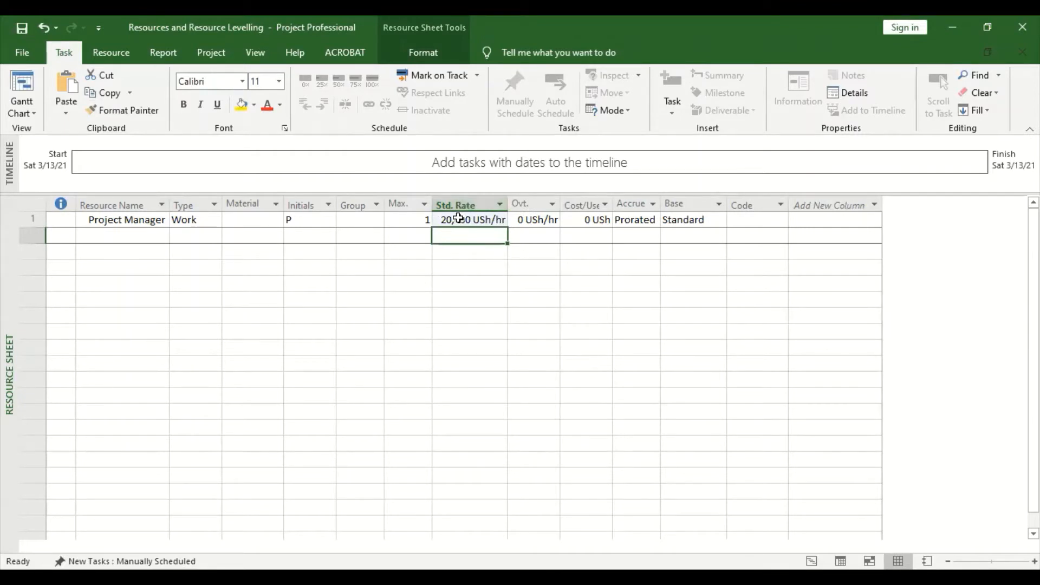
Step: Set the Project Manager's overtime rate to 30,000 USh/hr and fit the overtime rate column to its contents
left_click(538, 223)
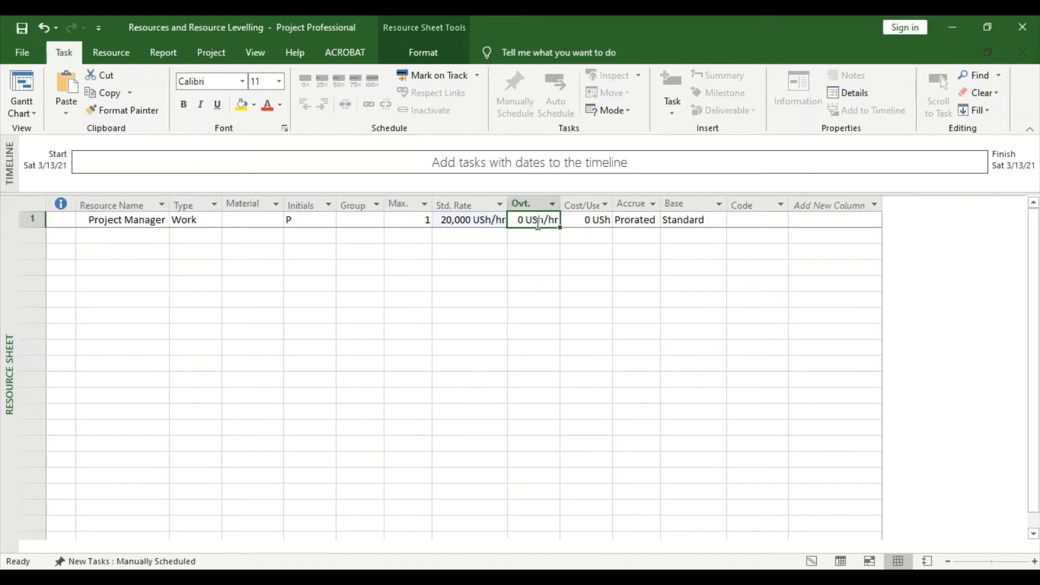
left_click(510, 219)
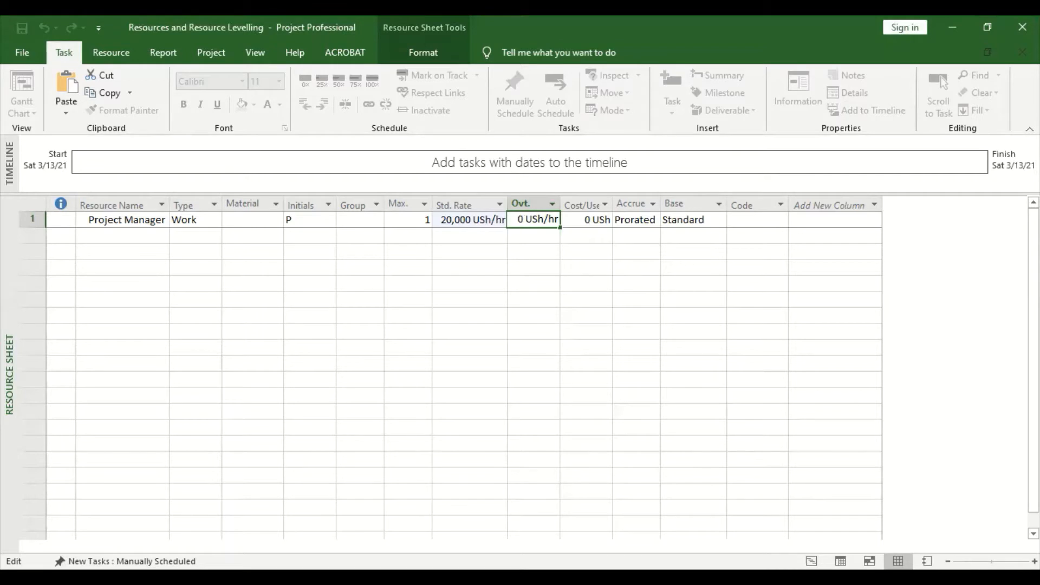
double_click(521, 219)
type("3000")
key("Return")
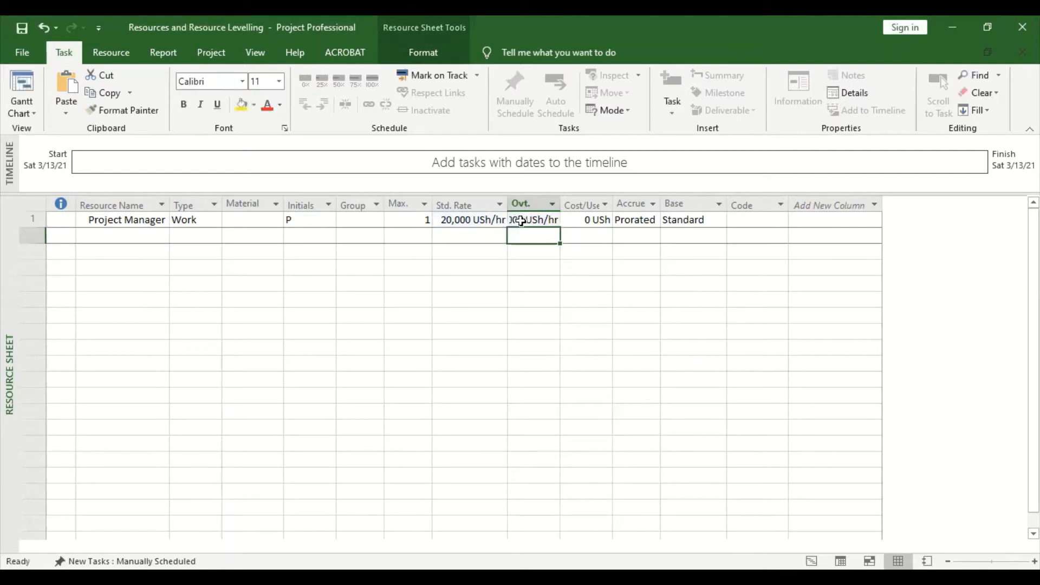
left_click(487, 221)
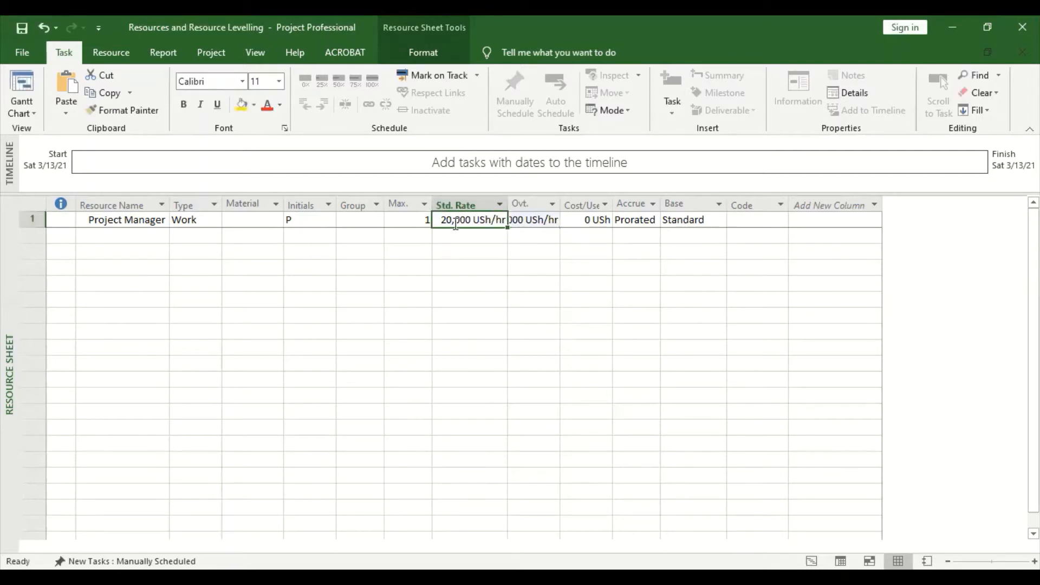
left_click(455, 223)
key("Return")
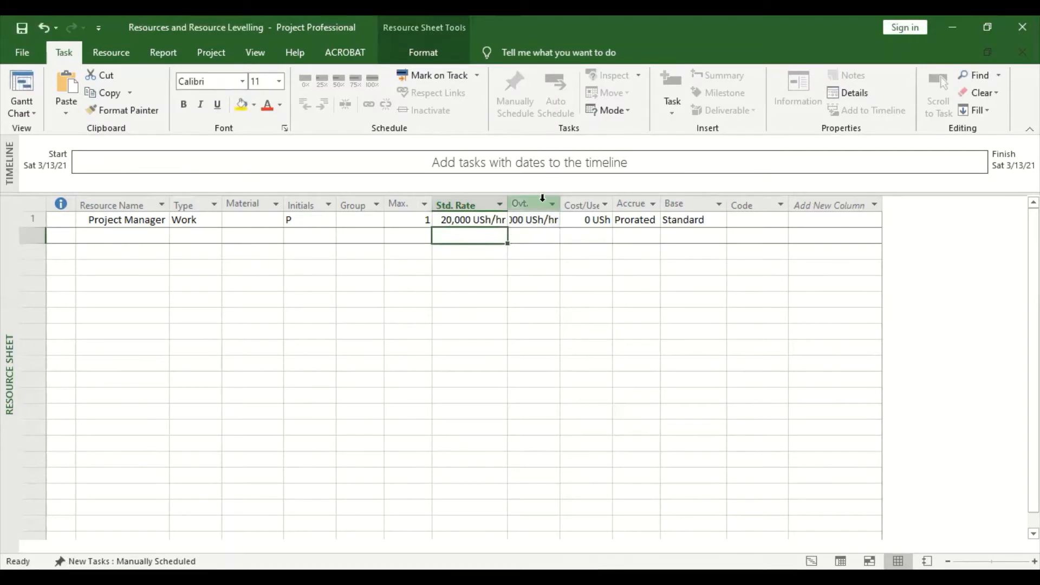
double_click(559, 204)
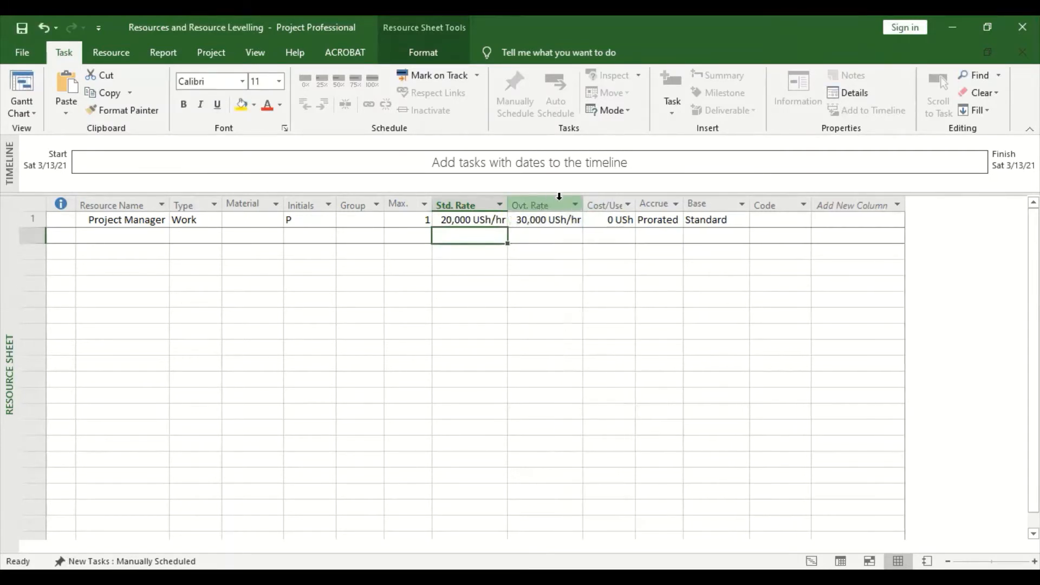
double_click(505, 201)
Step: Try 2 decimal digits for the project's currency in the display options and return the setting to 0
left_click(22, 52)
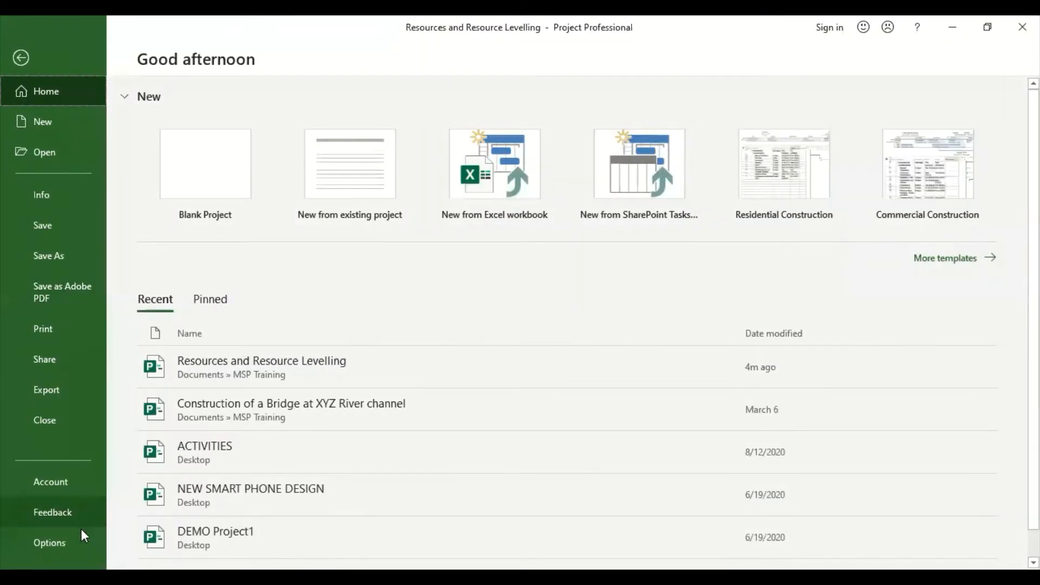
left_click(81, 539)
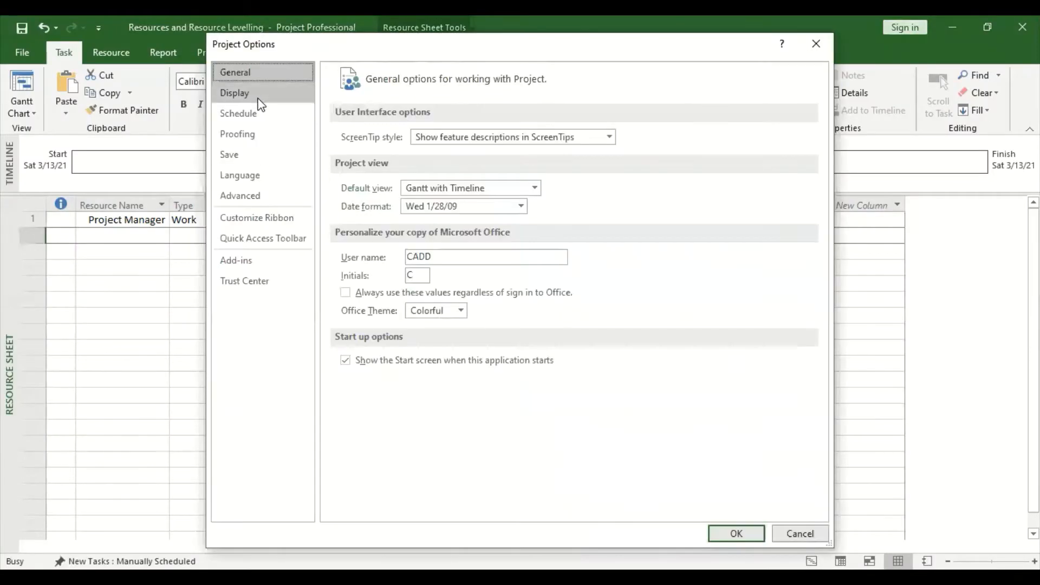
left_click(234, 93)
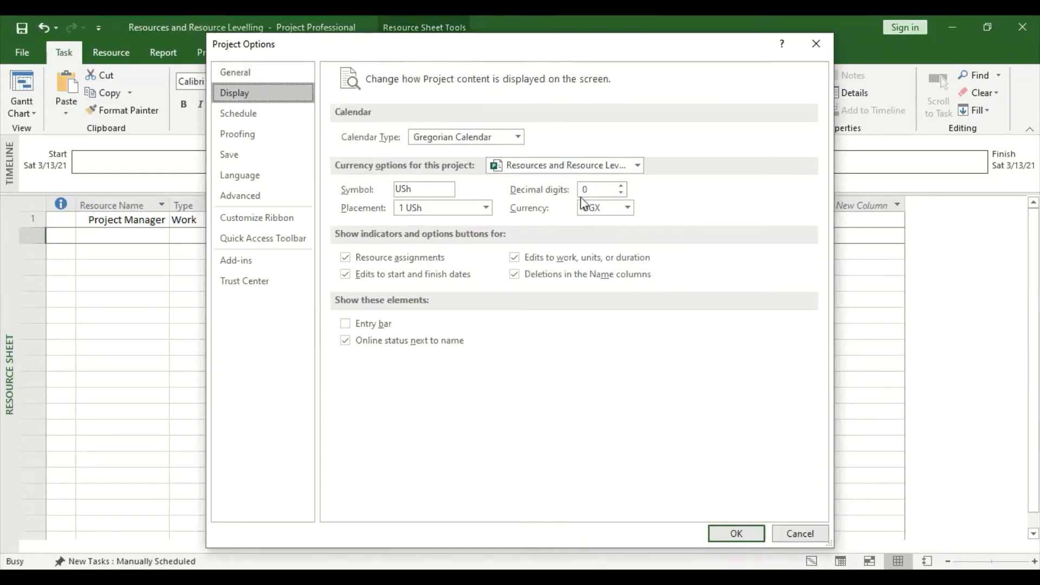
left_click(621, 186)
left_click(621, 186)
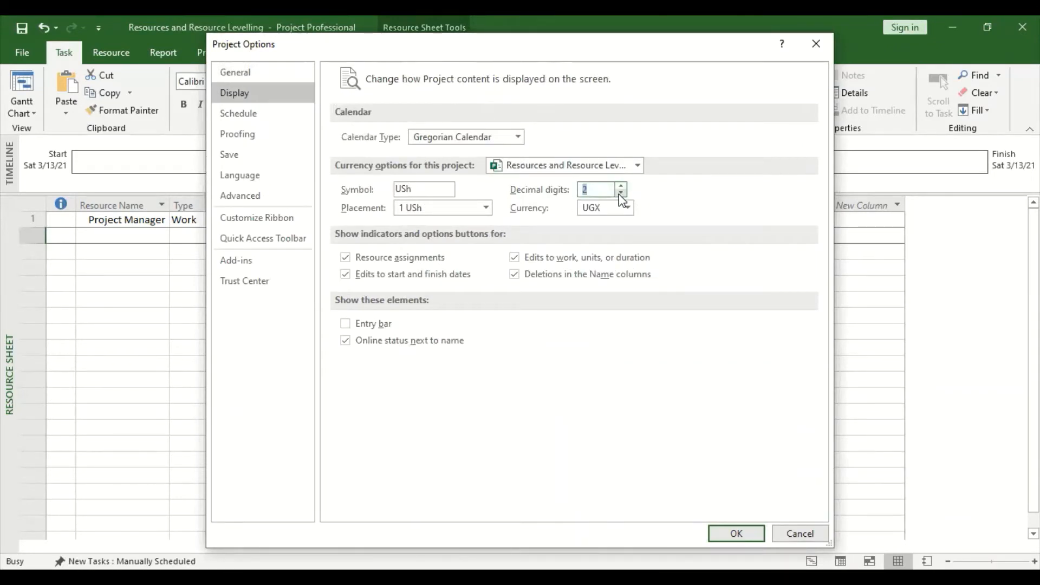
left_click(620, 193)
left_click(621, 193)
left_click(727, 534)
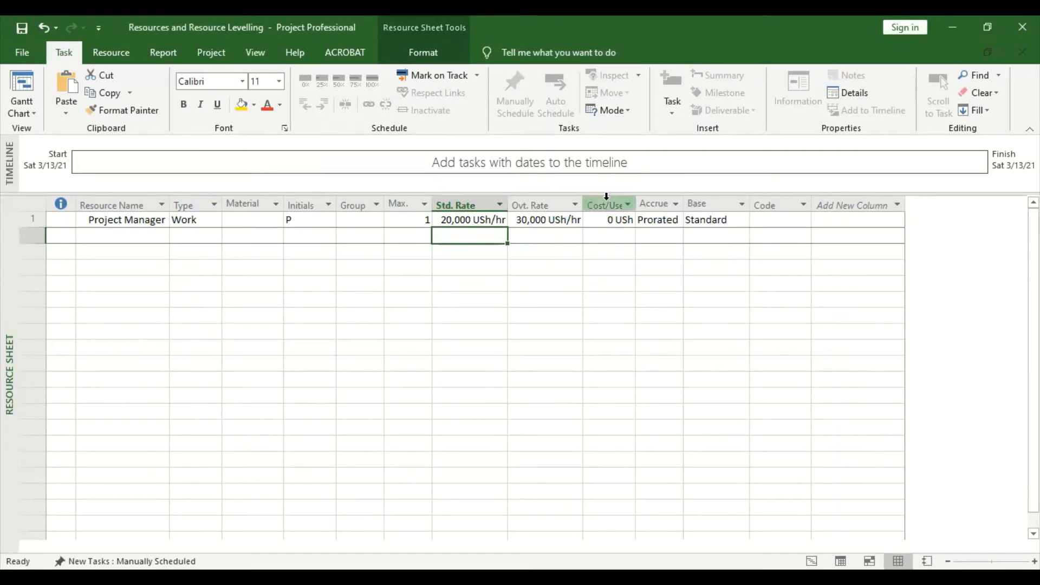
Step: Fit the Accrue At column to its contents and choose Prorated as the Project Manager's cost accrual
mouse_move(606, 196)
double_click(683, 203)
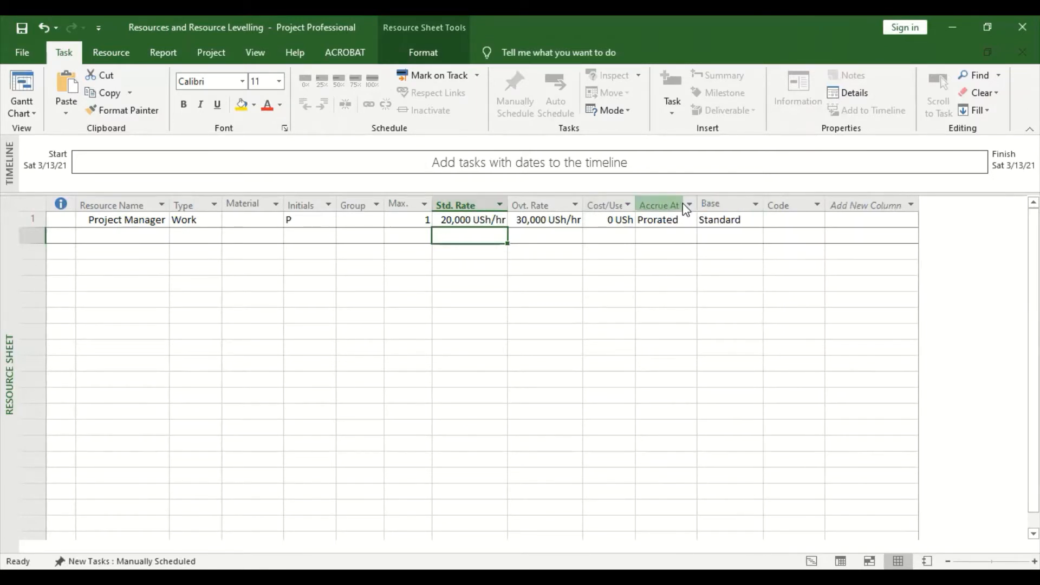
left_click(674, 220)
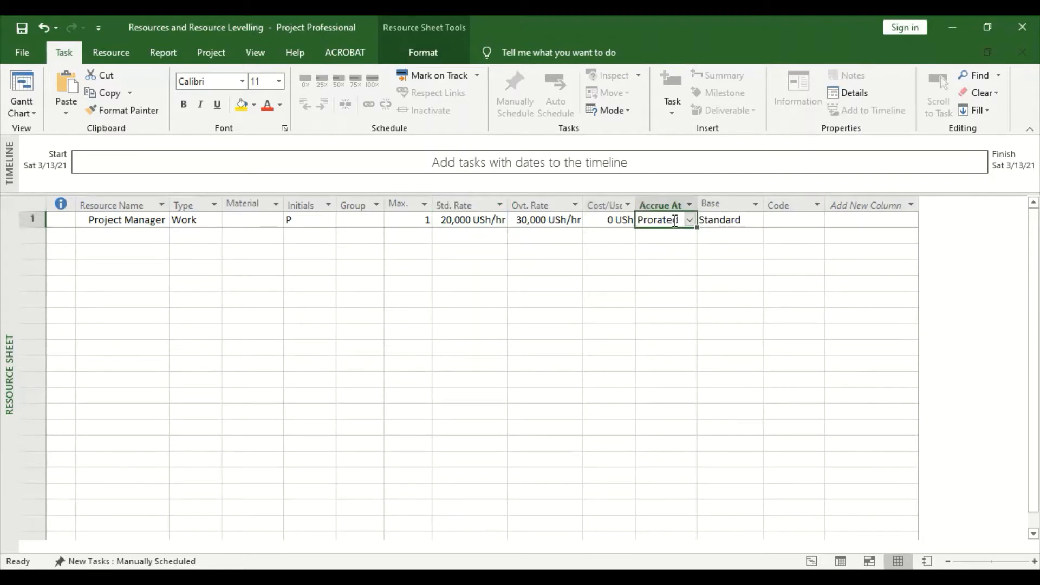
left_click(690, 220)
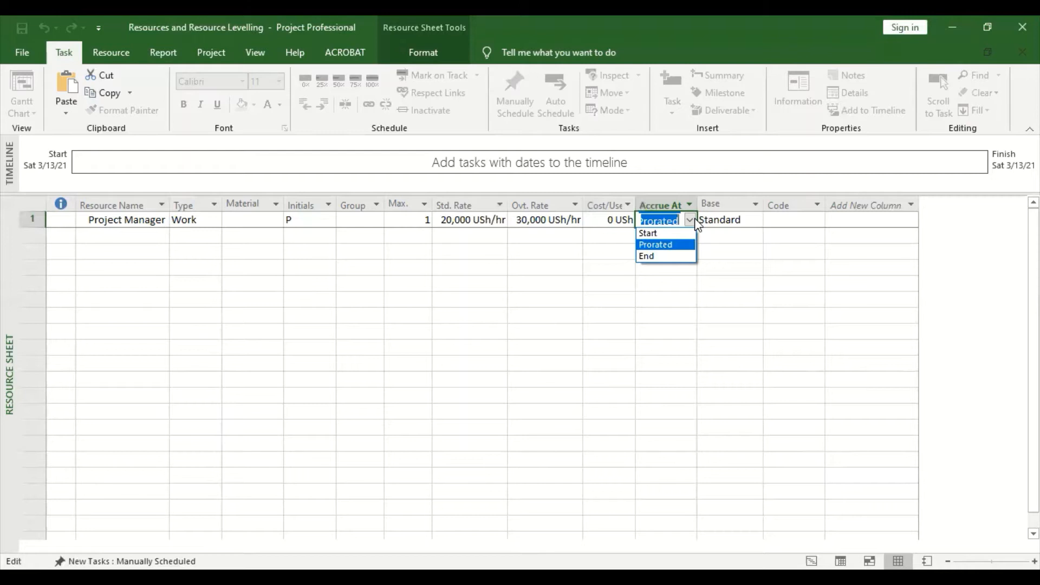
left_click(673, 244)
Step: Examine the base calendar options for the Project Manager, leaving the calendar set to Standard
left_click(753, 221)
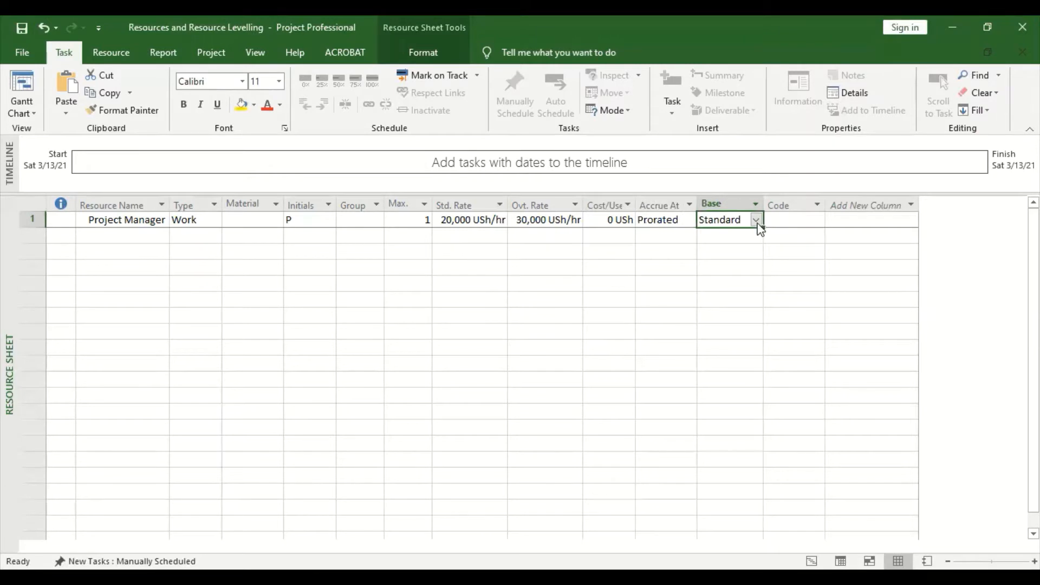
left_click(755, 221)
left_click(740, 216)
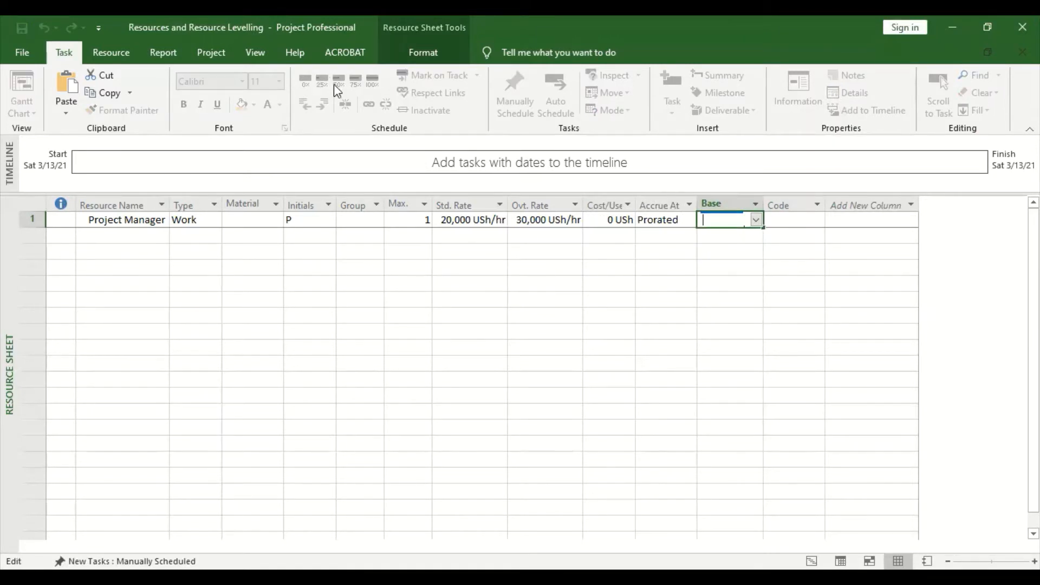
left_click(753, 218)
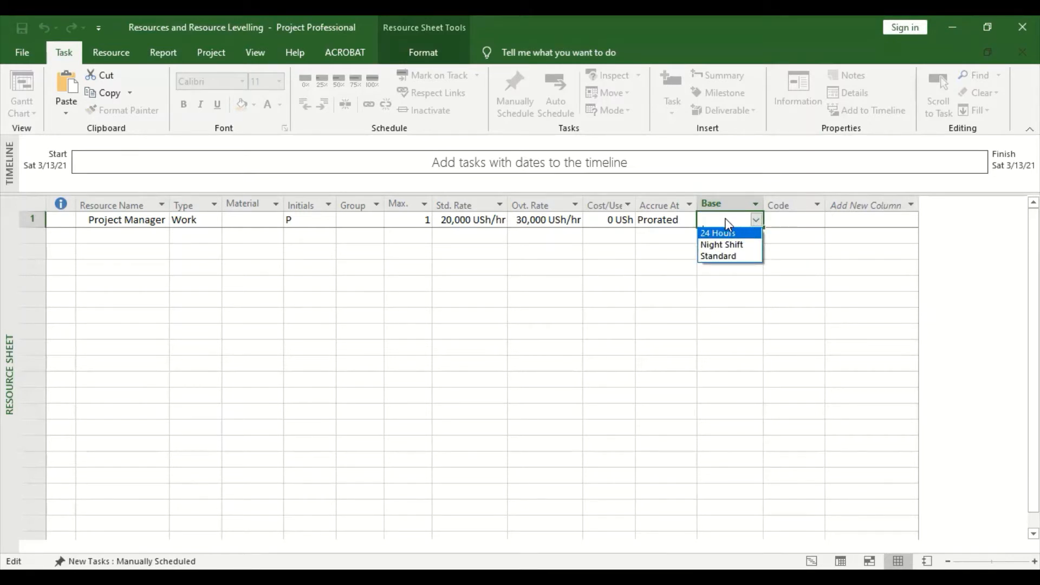
left_click(727, 220)
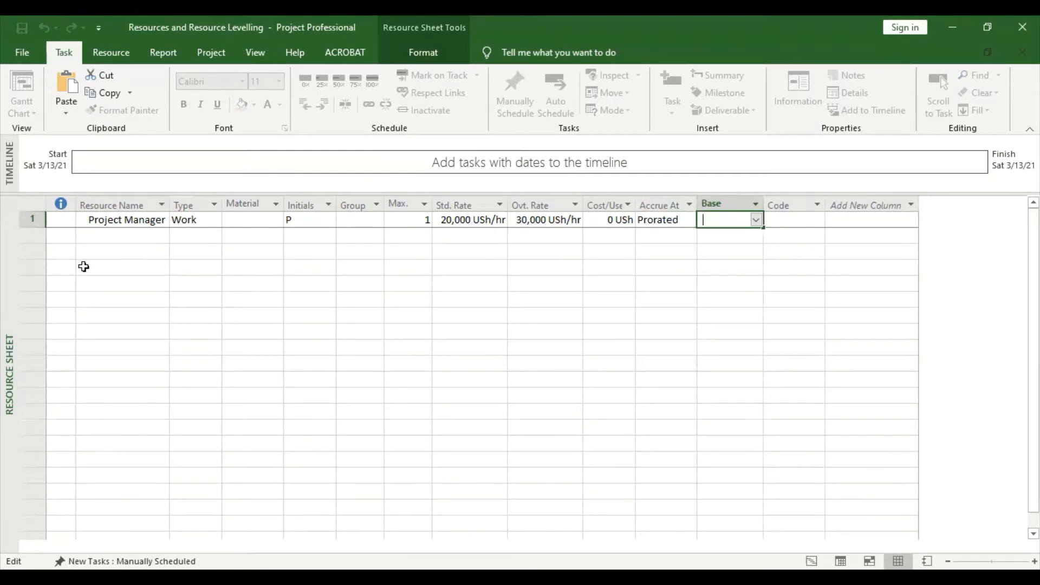
left_click(132, 233)
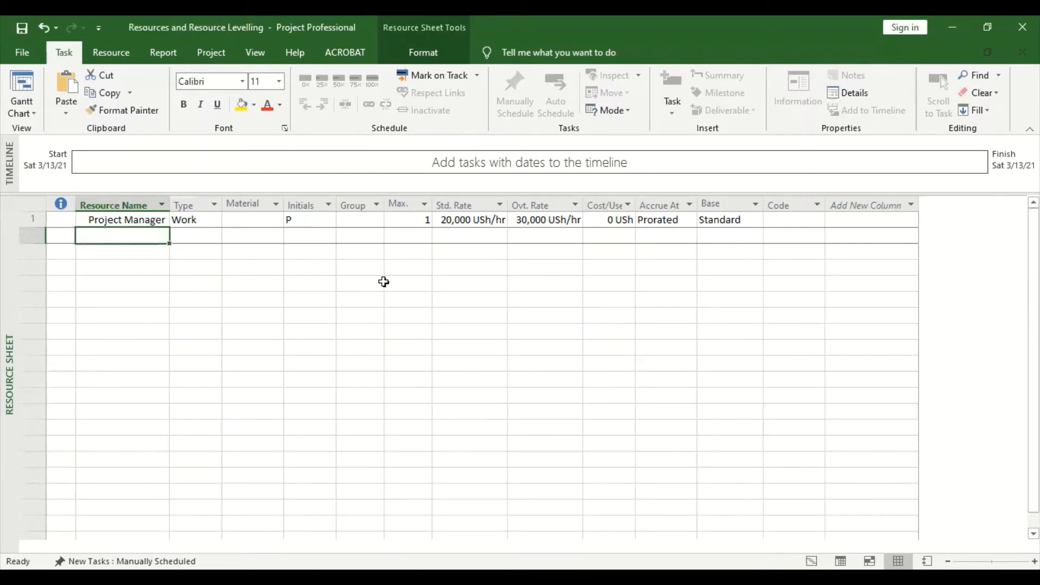
Step: Add a resource named Grader below the Project Manager and set its type to Cost
type("gRA")
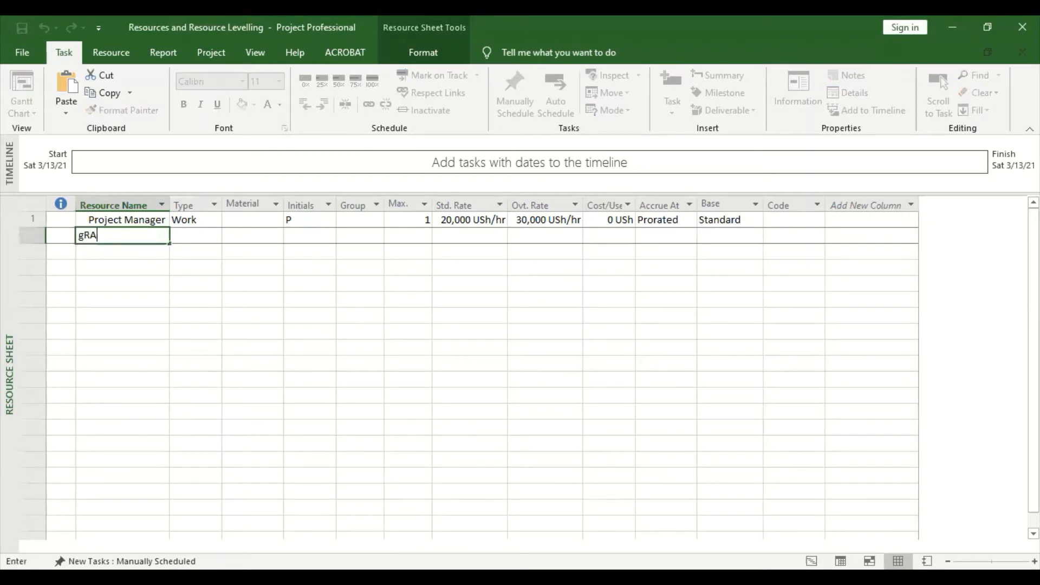
key("BackSpace")
key("BackSpace")
key("BackSpace")
type("Grader")
left_click(210, 237)
left_click(214, 237)
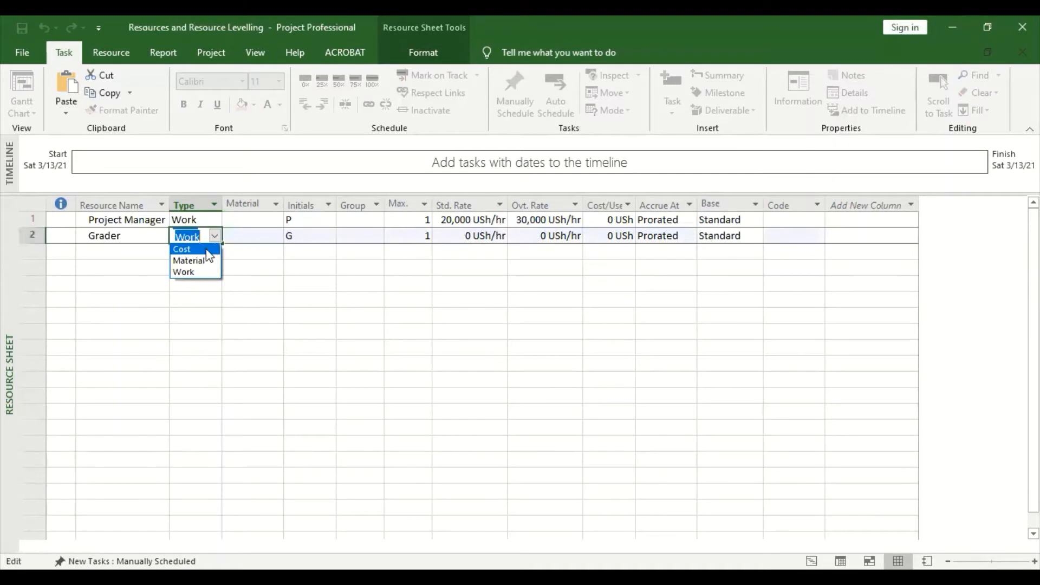
left_click(186, 249)
Step: Examine the Grader's initials, standard rate, overtime rate, cost per use and base calendar fields
left_click(600, 236)
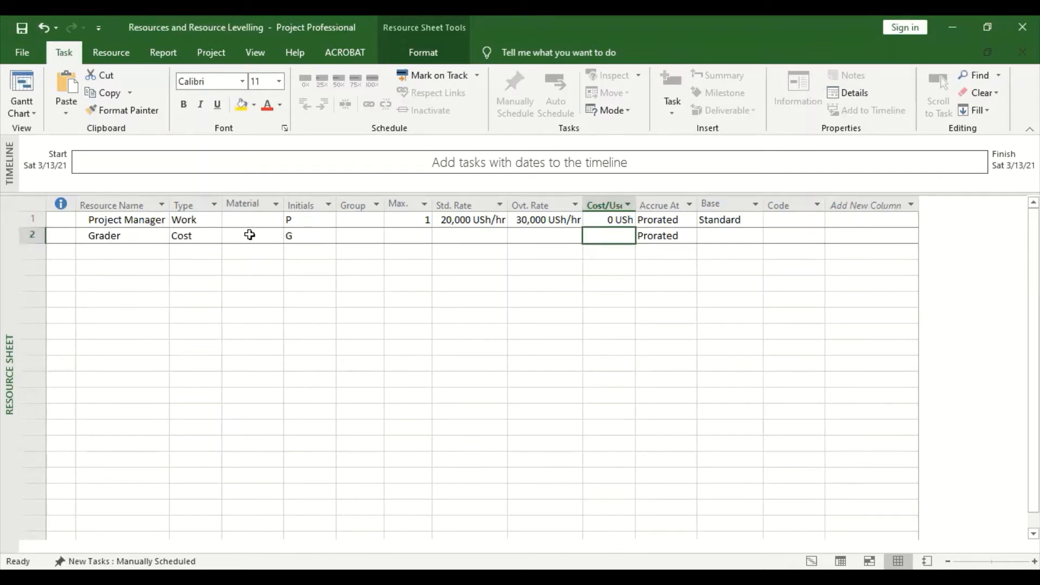
left_click(300, 231)
left_click(476, 237)
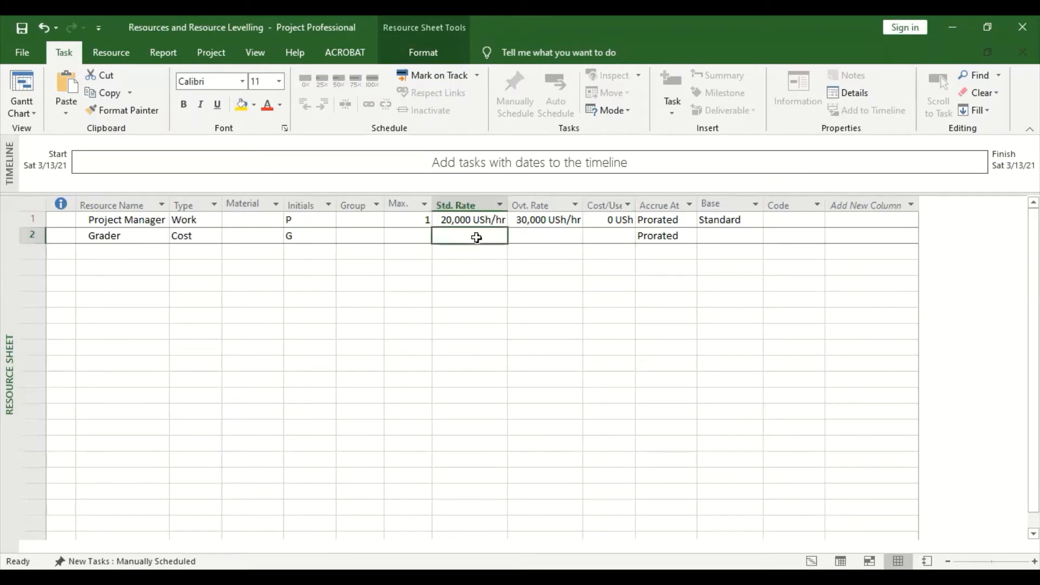
left_click(551, 236)
left_click(607, 233)
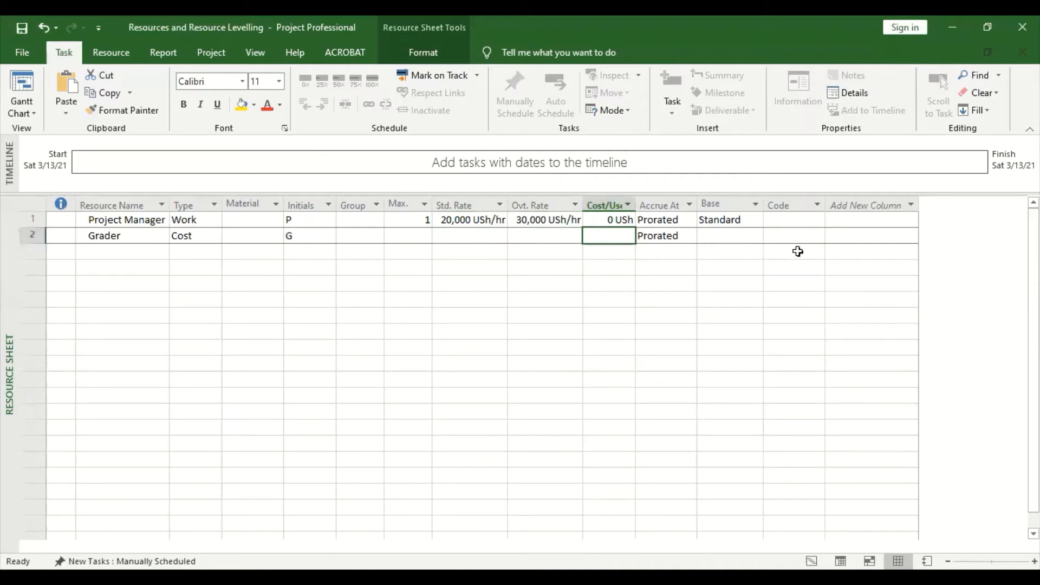
left_click(723, 235)
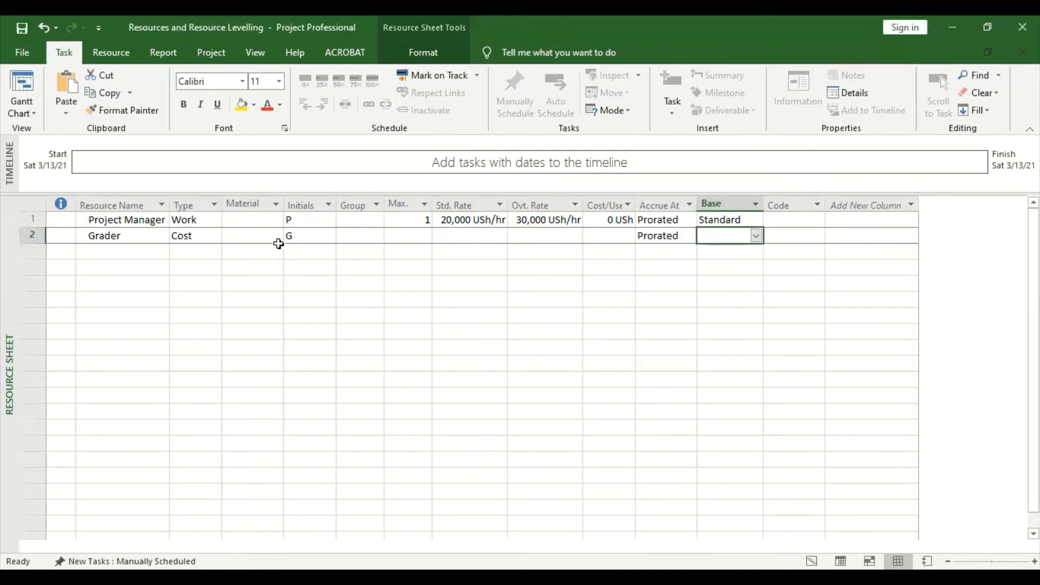
Step: Add a resource named Aggregates below the Grader and set its type to Material
left_click(152, 253)
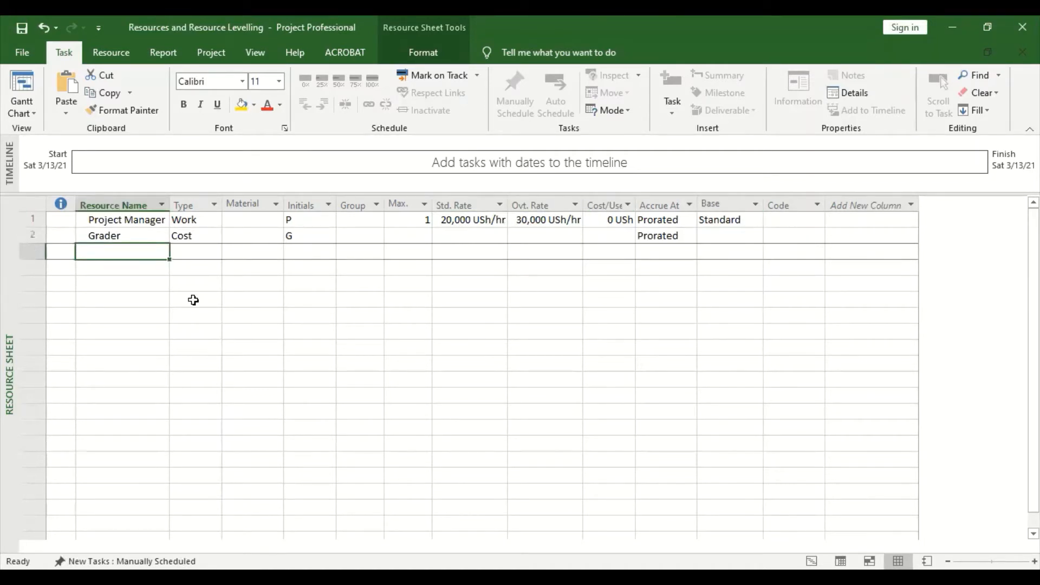
type("Ag")
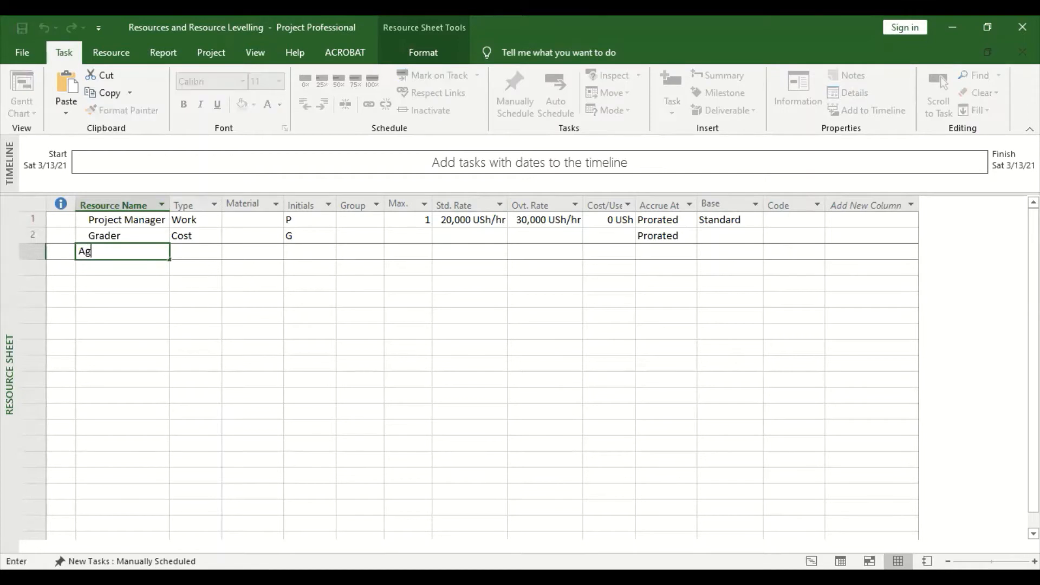
type("gregates")
left_click(214, 256)
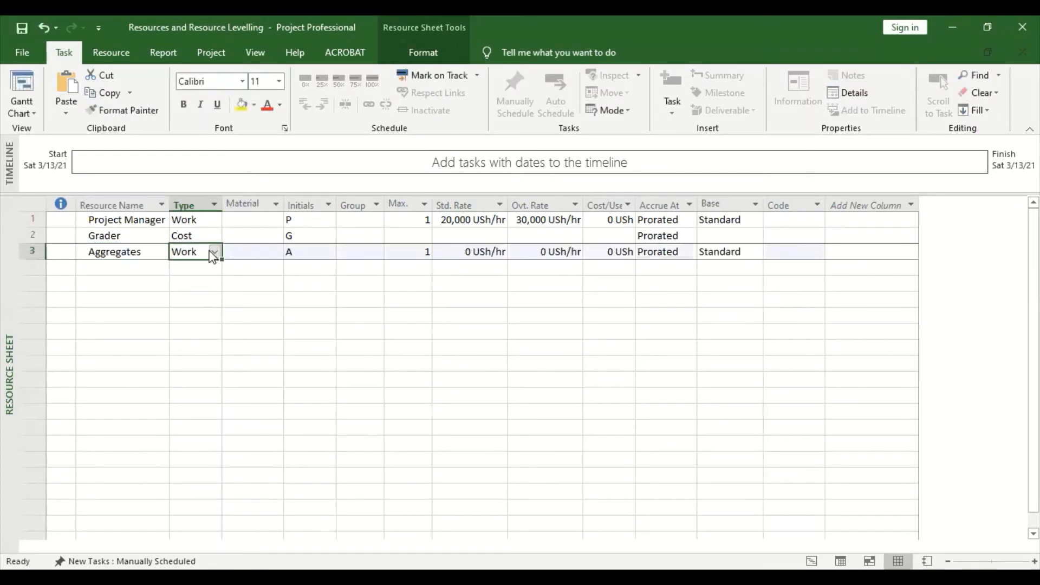
left_click(215, 252)
left_click(210, 275)
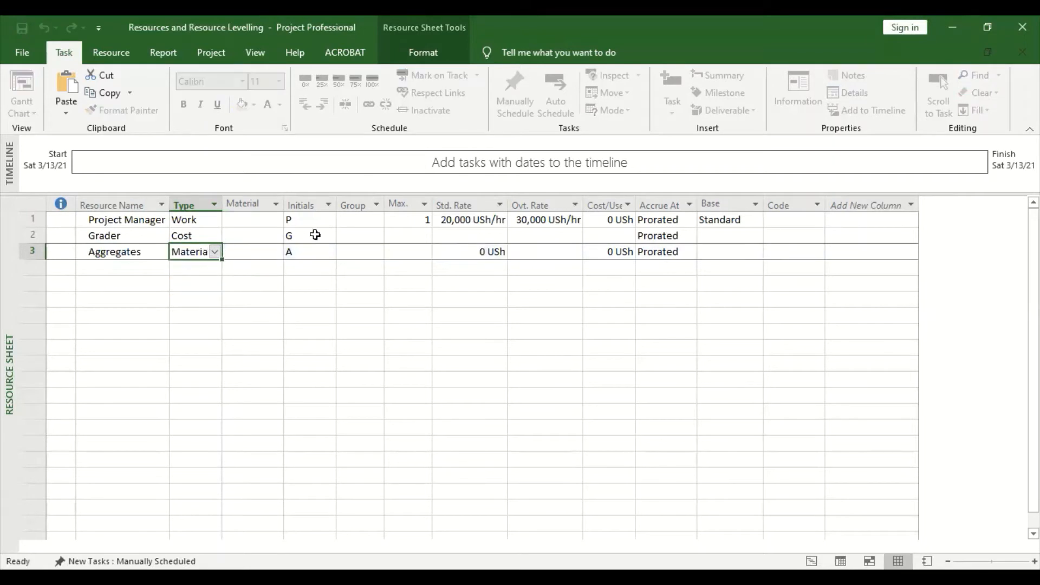
Step: Add a resource named Sand below Aggregates and set its type to Material
left_click(122, 269)
type("D")
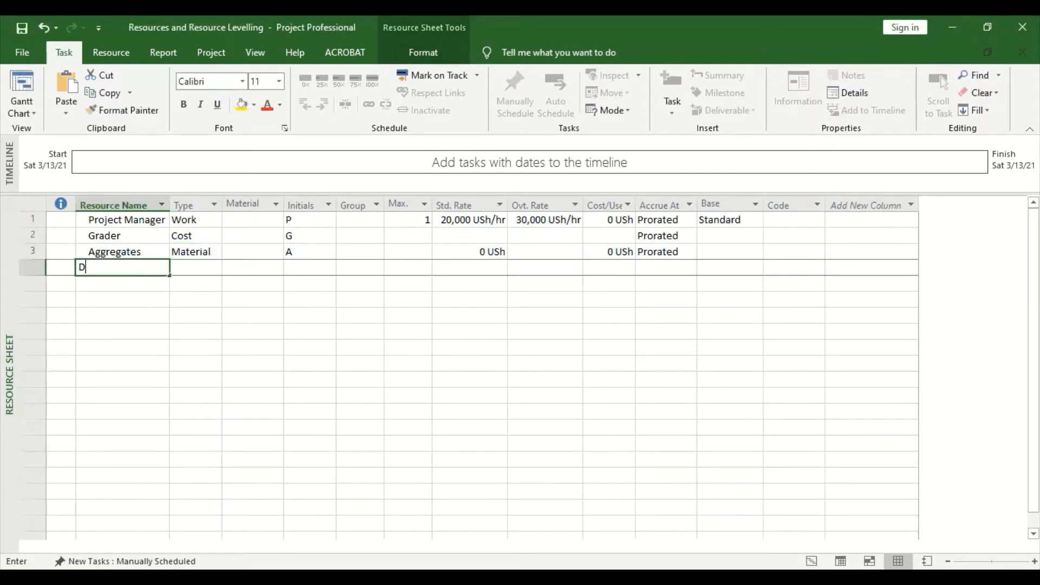
key("BackSpace")
type("Sand")
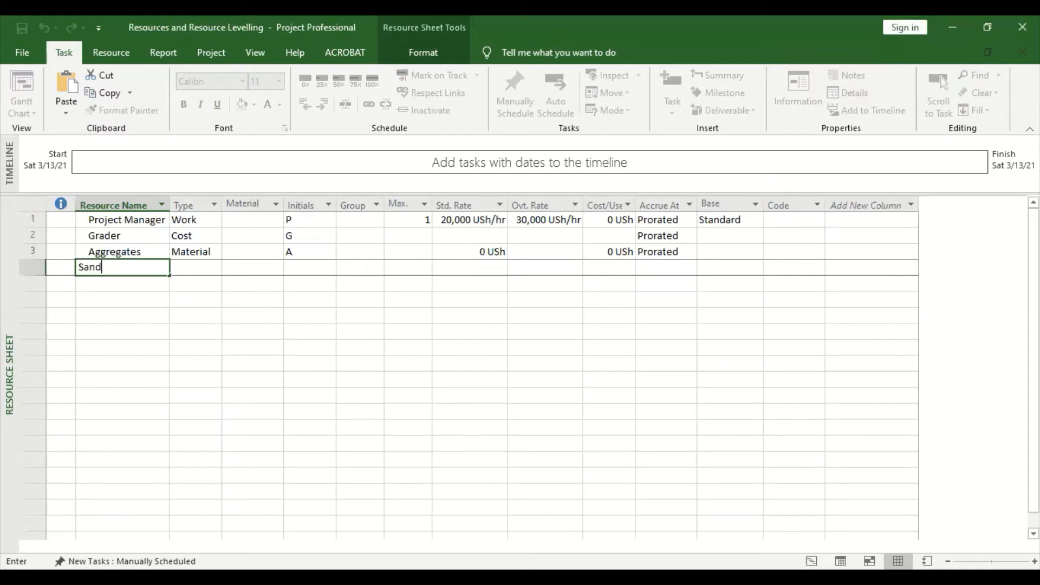
key("Tab")
left_click(214, 268)
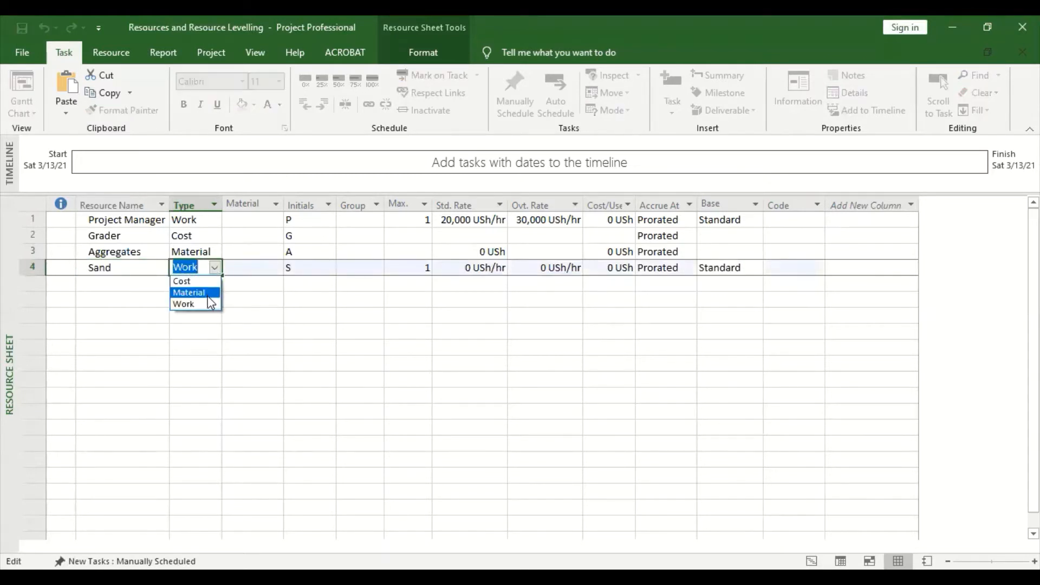
left_click(210, 299)
Step: Insert a new resource above the Grader and name it Site Engineer, keeping the Work type
left_click(28, 235)
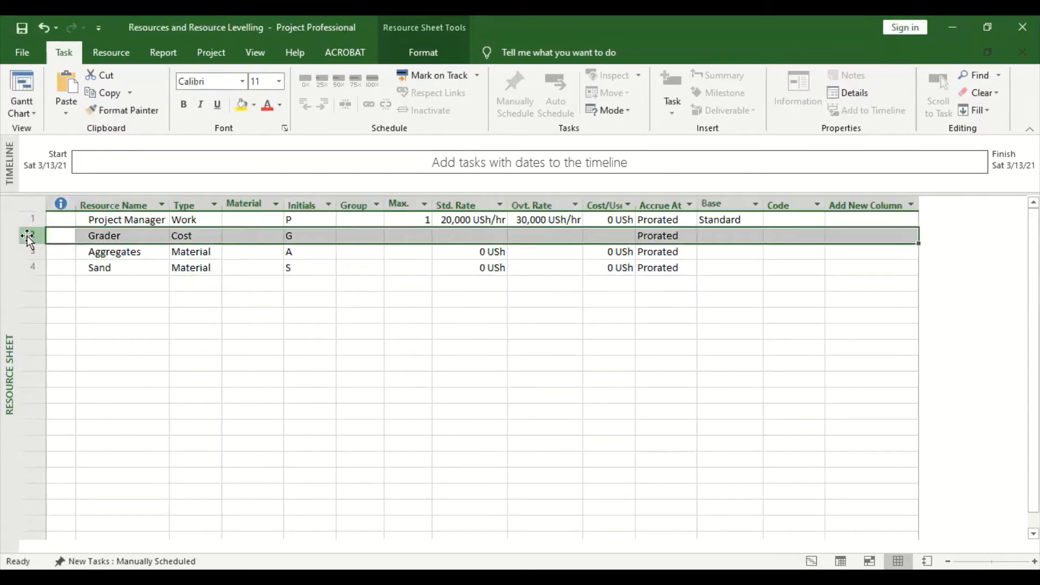
right_click(31, 236)
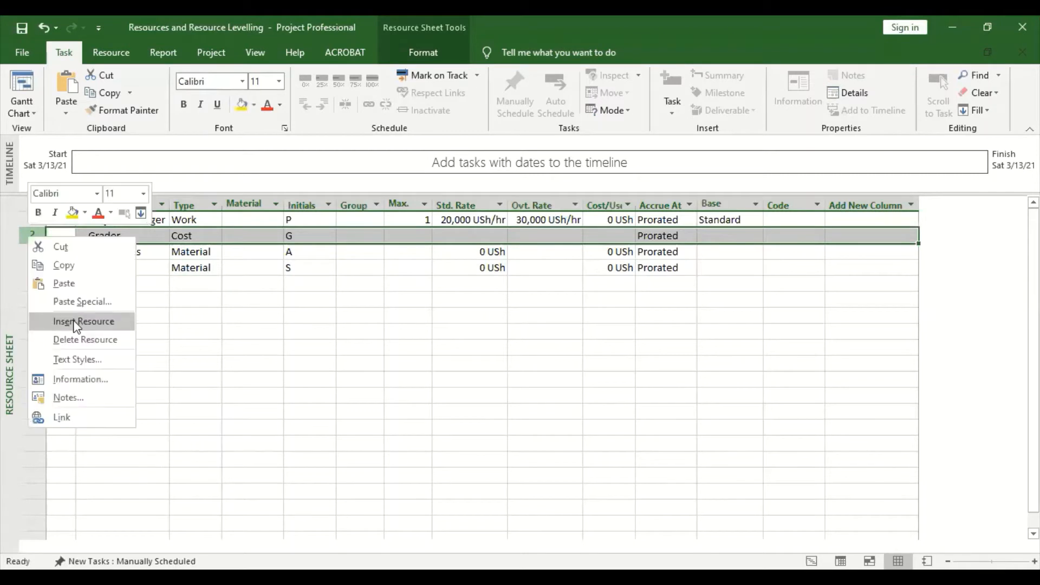
left_click(76, 321)
left_click(102, 236)
key("Tab")
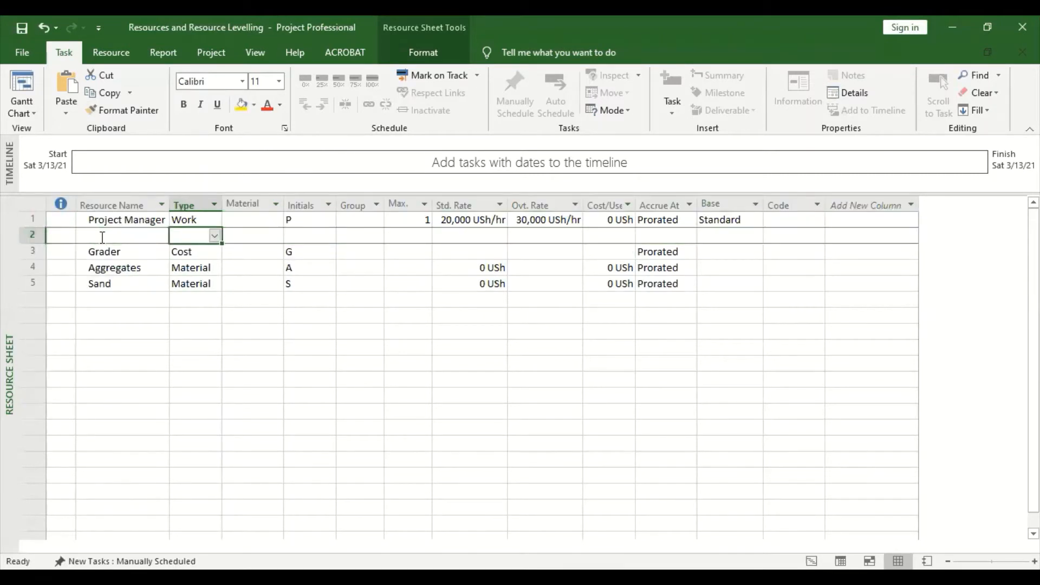
left_click(102, 236)
type("Site")
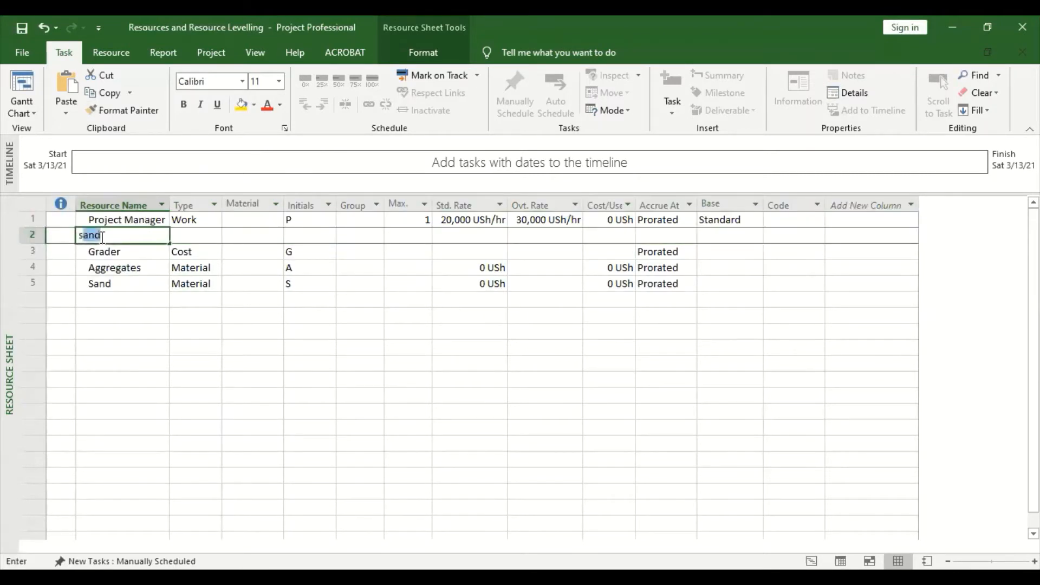
type(" Engineer")
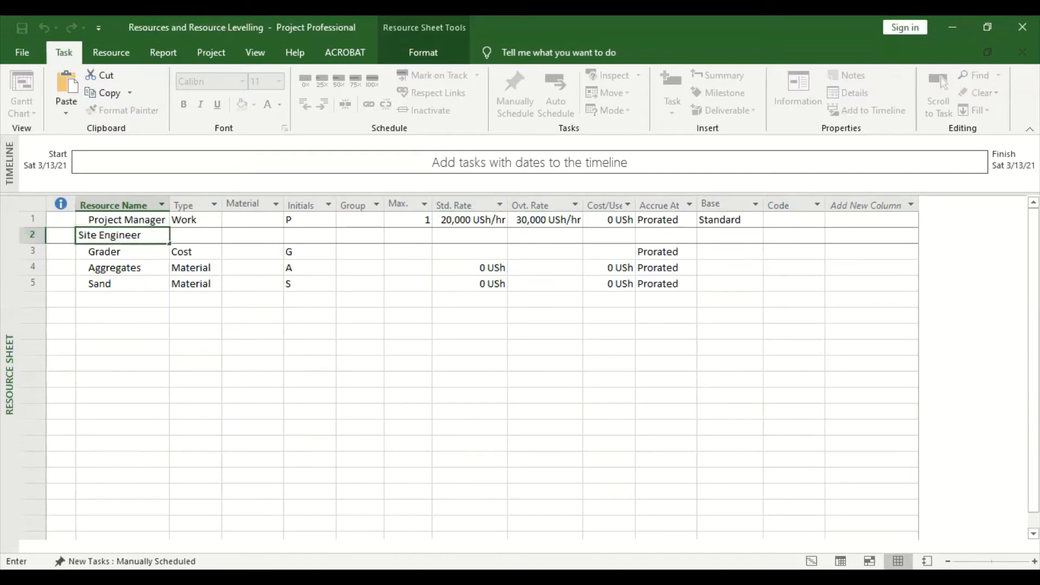
left_click(193, 235)
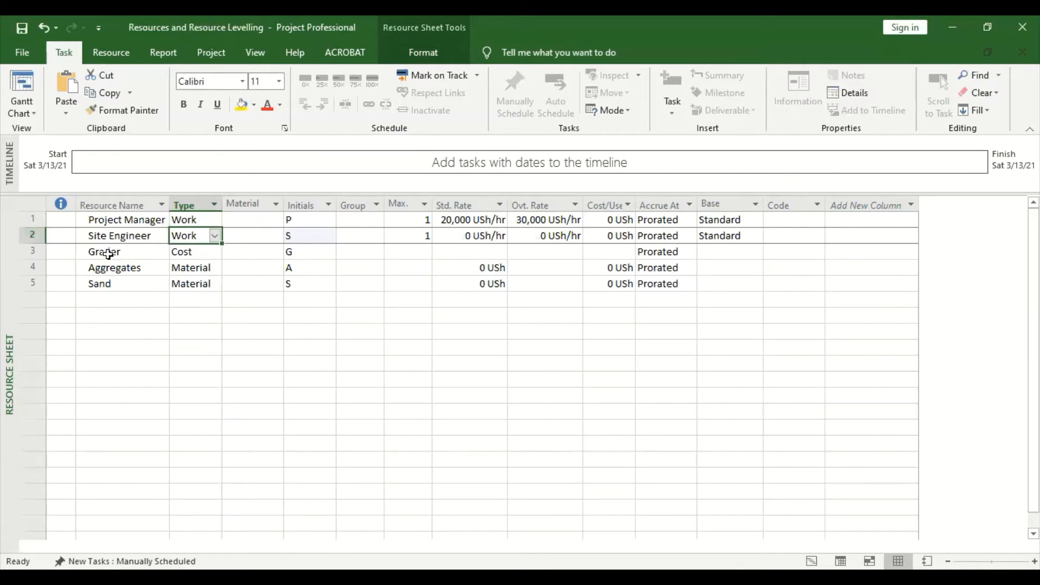
Step: Set the Site Engineer's initials to SE and the Project Manager's initials to PM
left_click(34, 252)
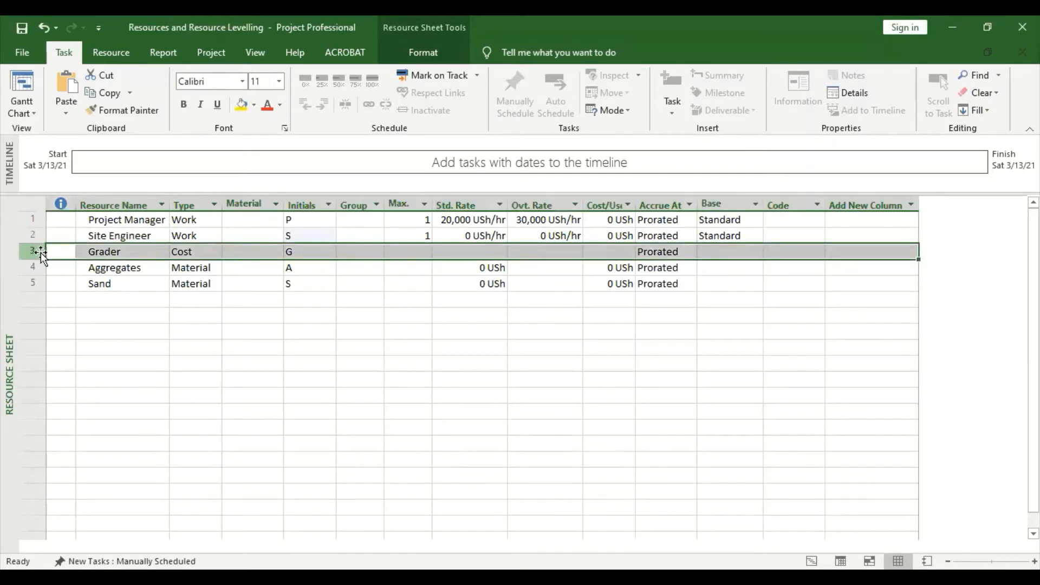
double_click(303, 232)
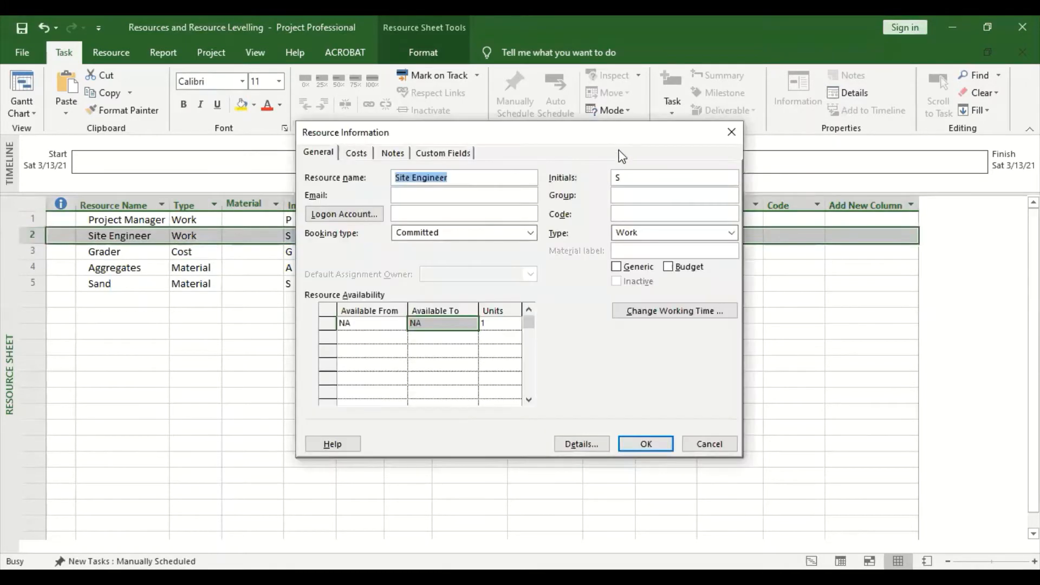
key("Escape")
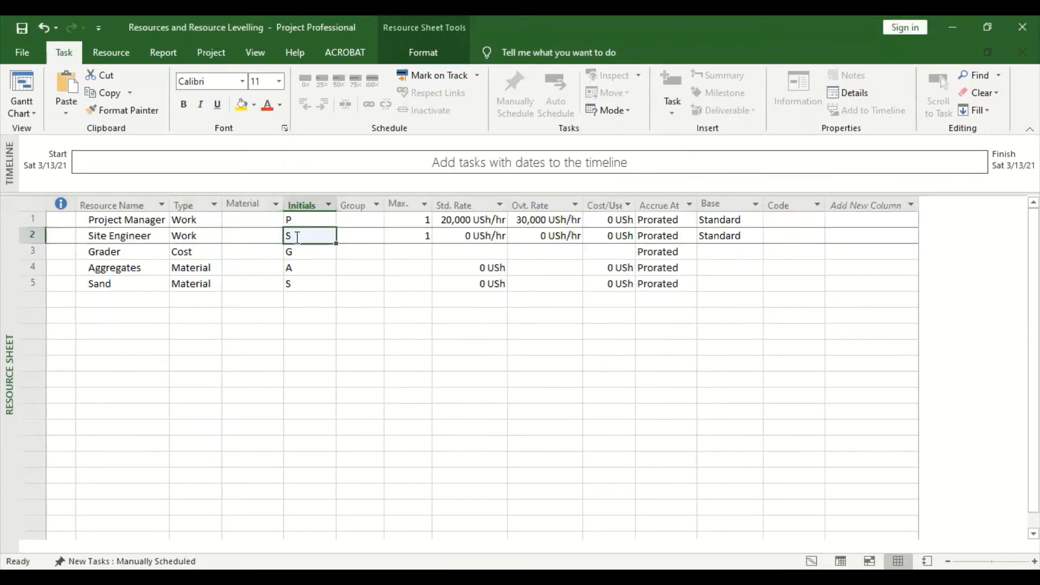
type("se")
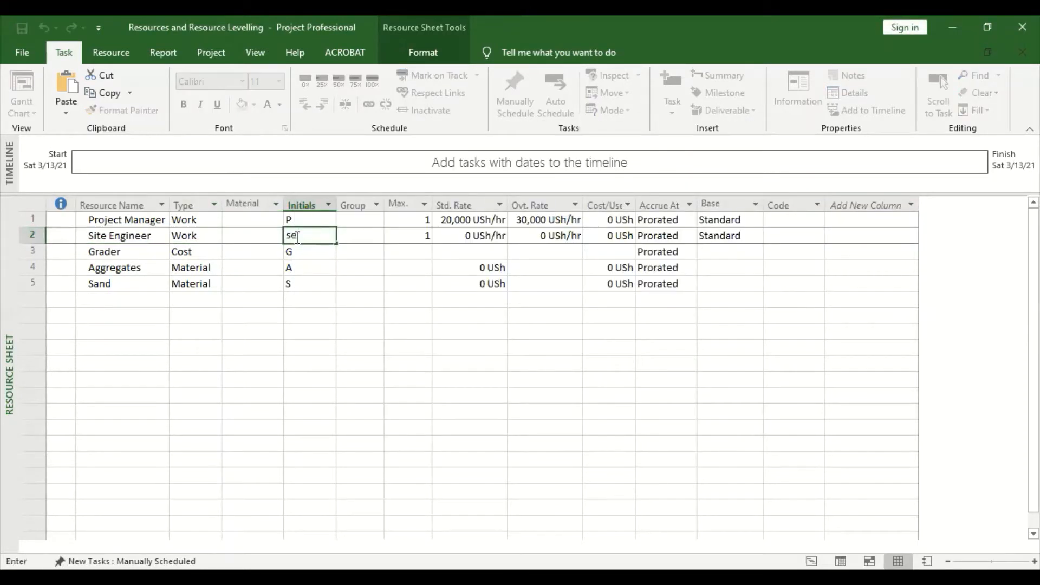
key("BackSpace")
key("BackSpace")
type("SE")
left_click(309, 225)
type("PM")
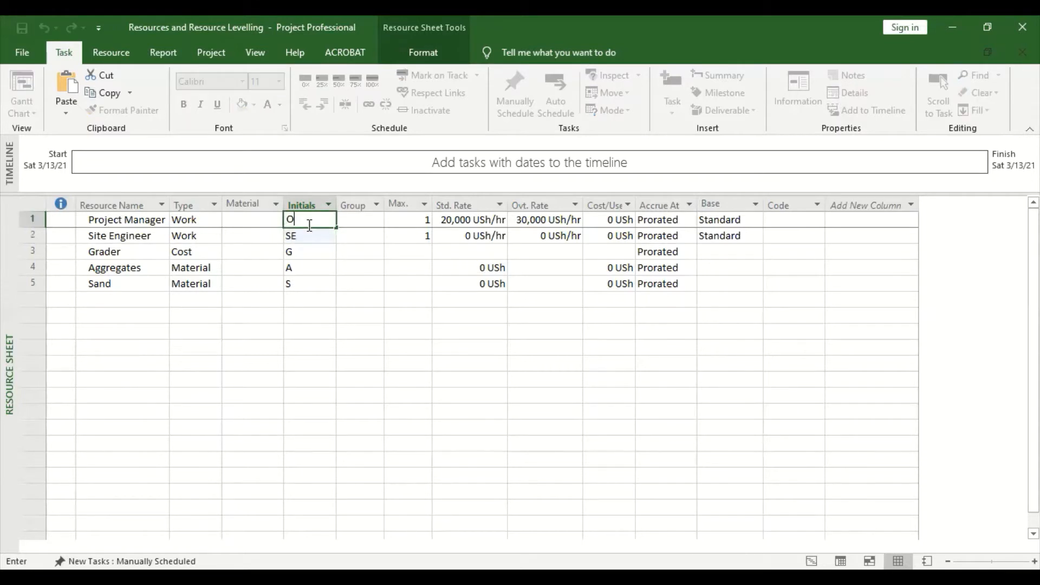
Step: Set the Grader's initials to GRD and the Aggregates' initials to Agg
left_click(310, 256)
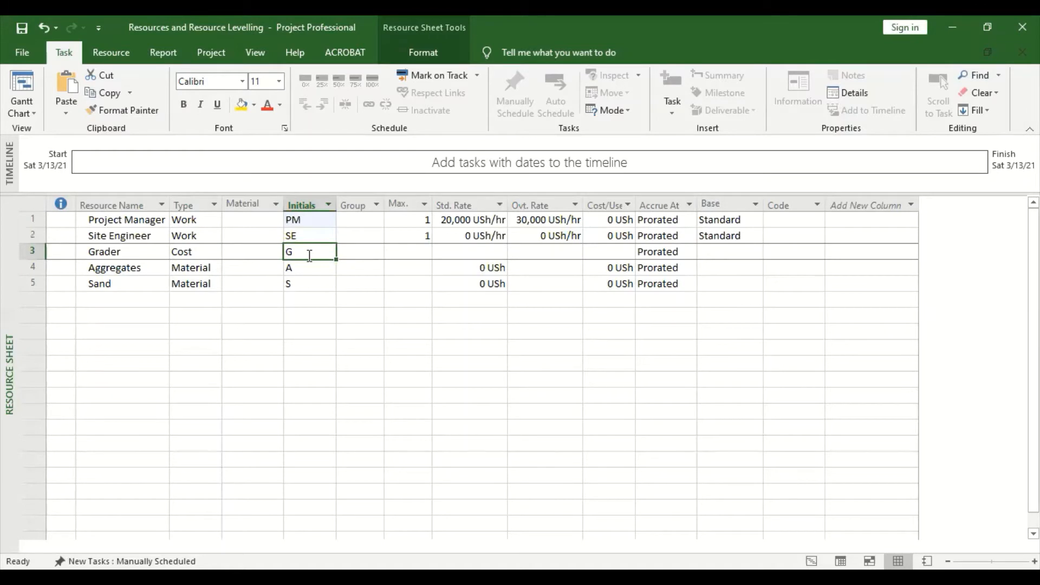
type("GR")
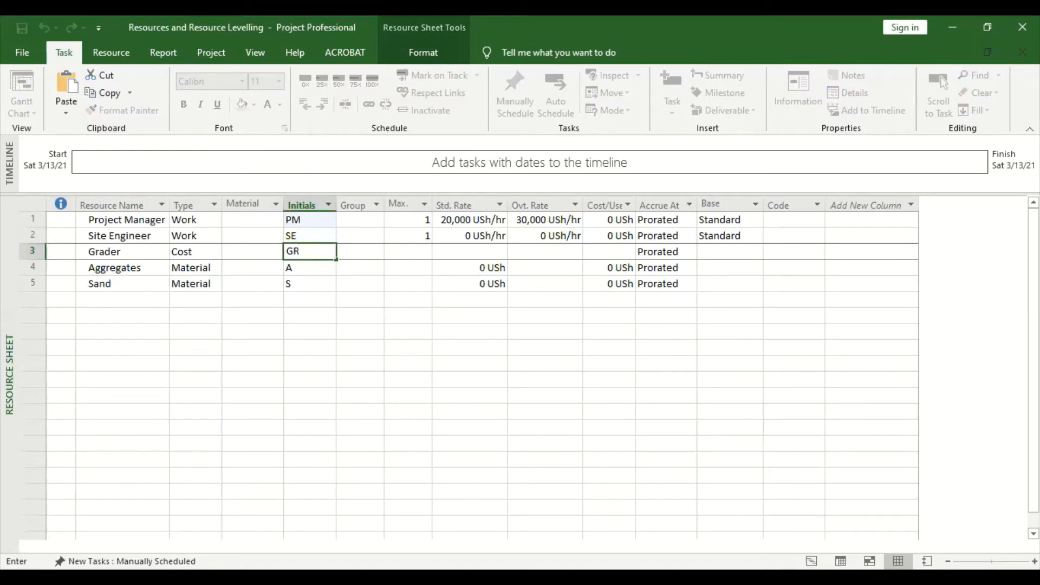
type("D")
left_click(311, 269)
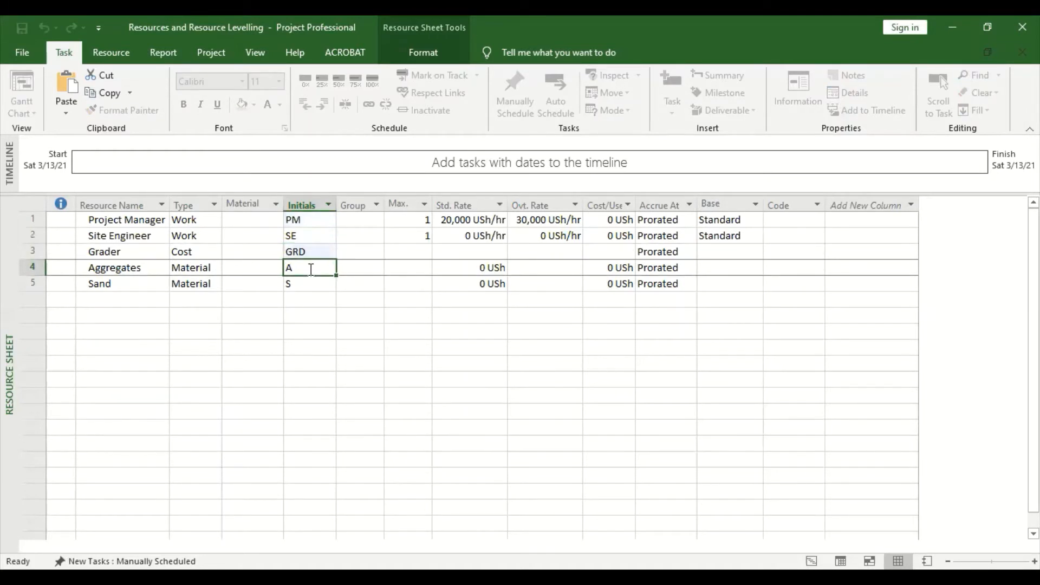
type("Agg")
left_click(306, 281)
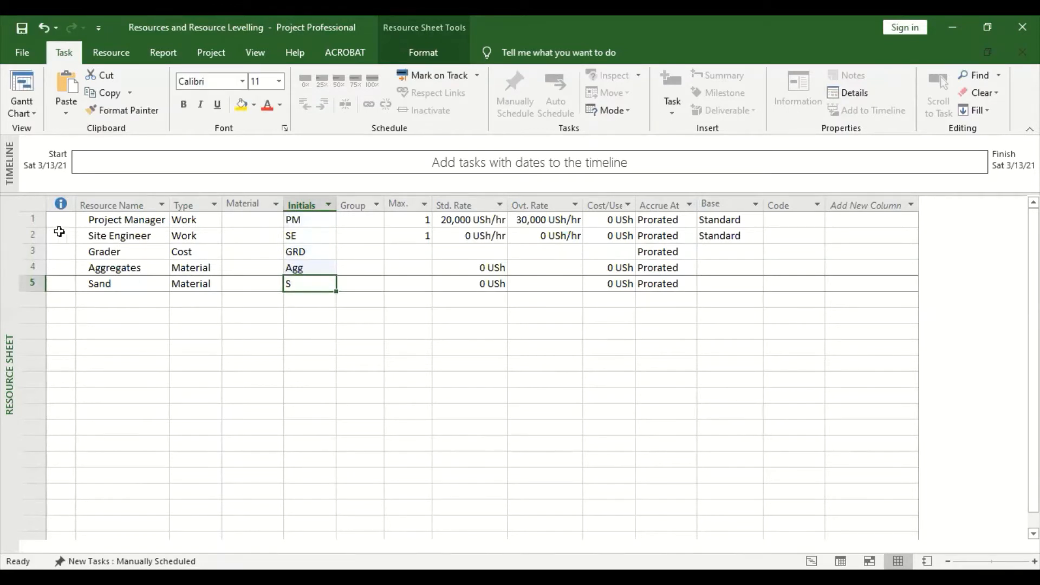
Step: Insert a new resource above the Grader and name it Designer, keeping the Work type
left_click(17, 255)
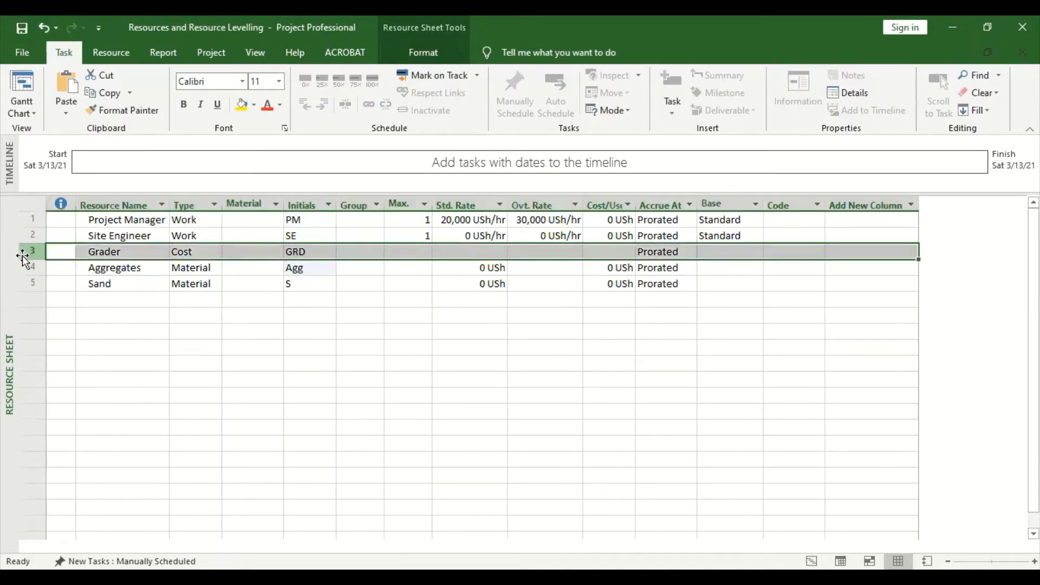
right_click(81, 363)
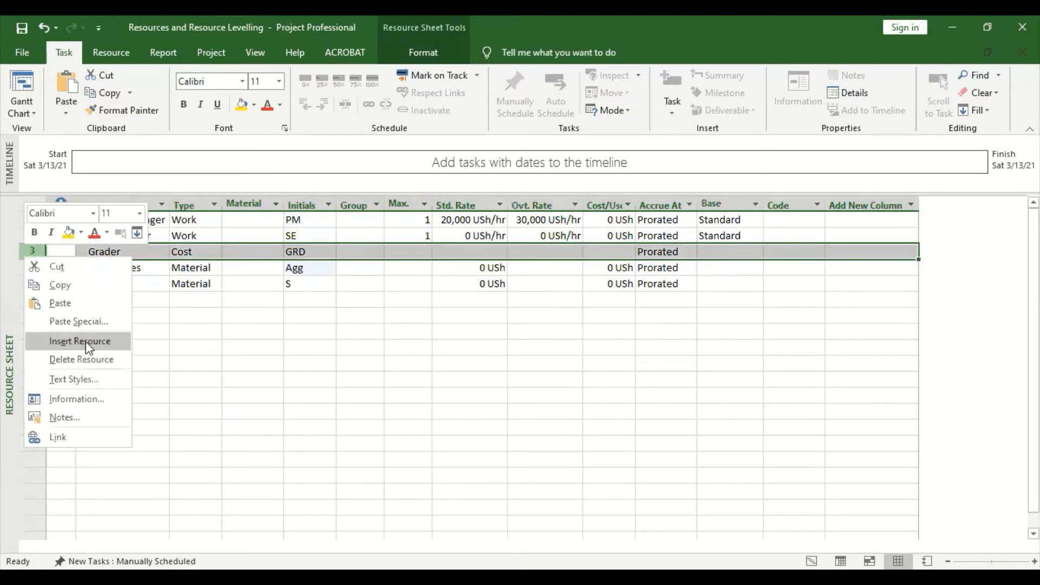
left_click(85, 341)
type("Des")
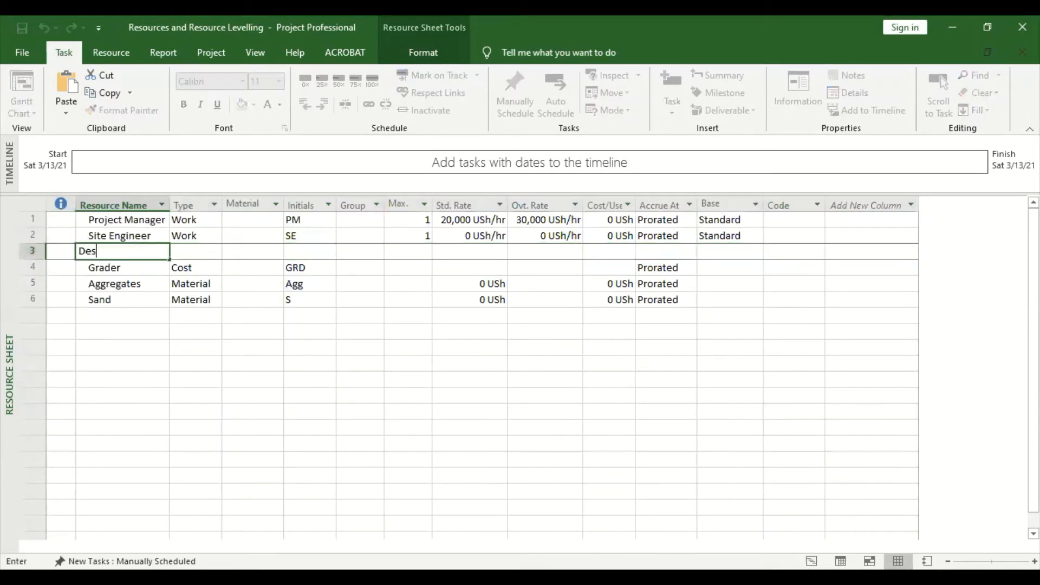
type("igner")
left_click(193, 238)
left_click(196, 254)
Step: Set the Designer's initials to DES
left_click(300, 250)
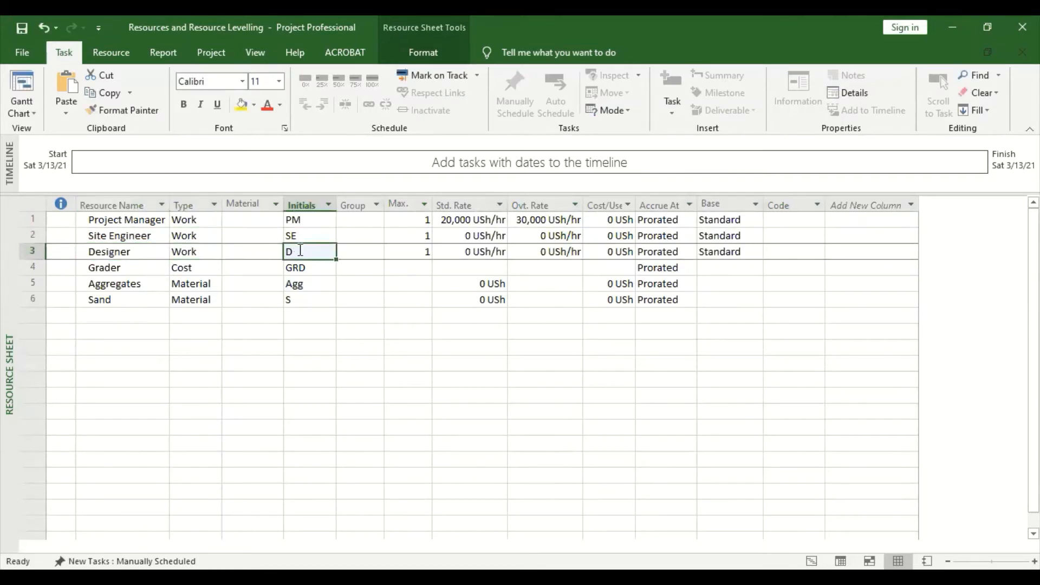
type("DE")
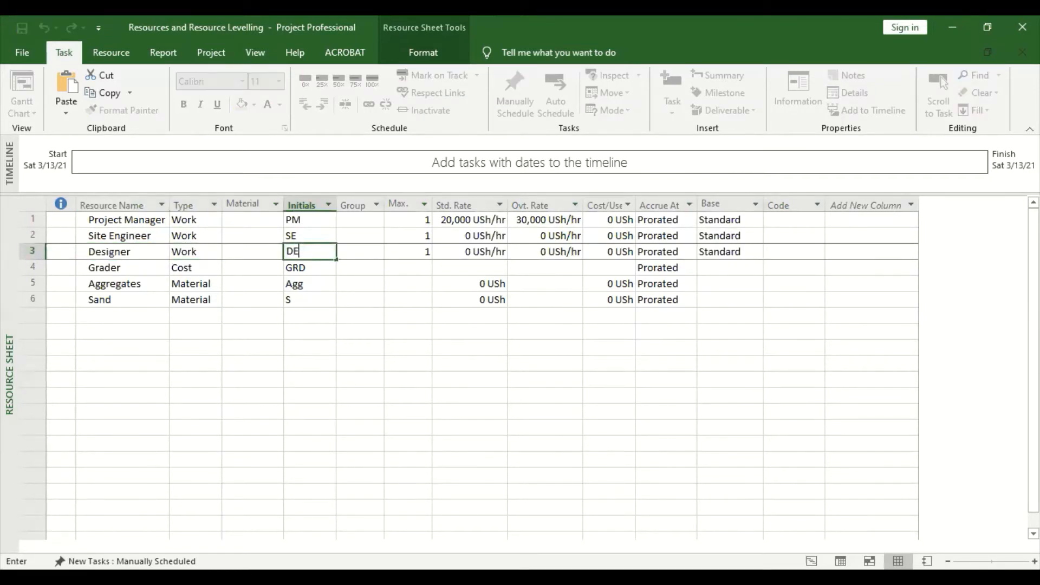
key("BackSpace")
type("ES")
Step: Set the Site Engineer's standard rate to 30,000 USh/hr
left_click(457, 237)
left_click(461, 236)
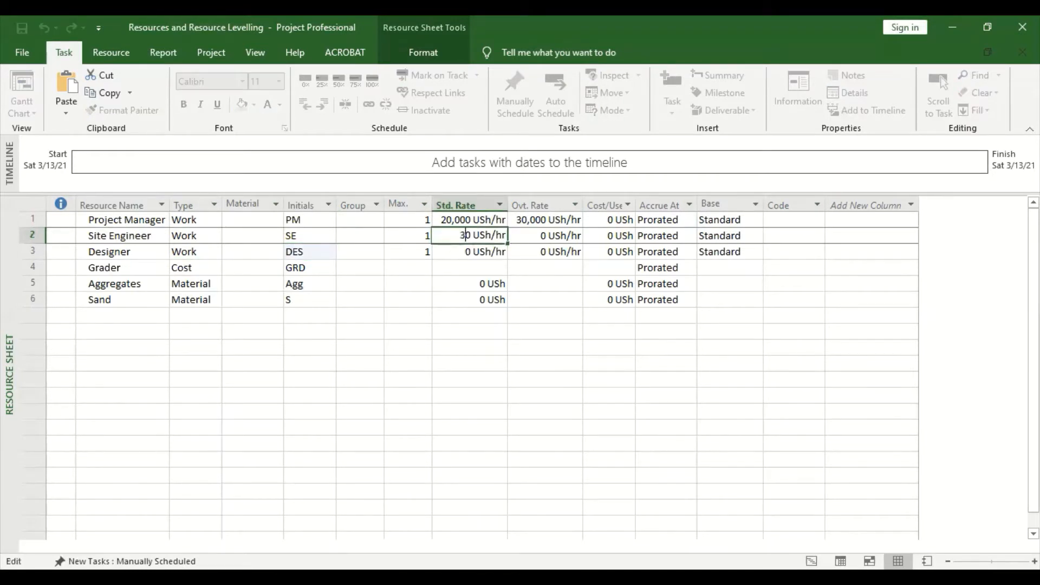
type("30,")
type("000")
key("Return")
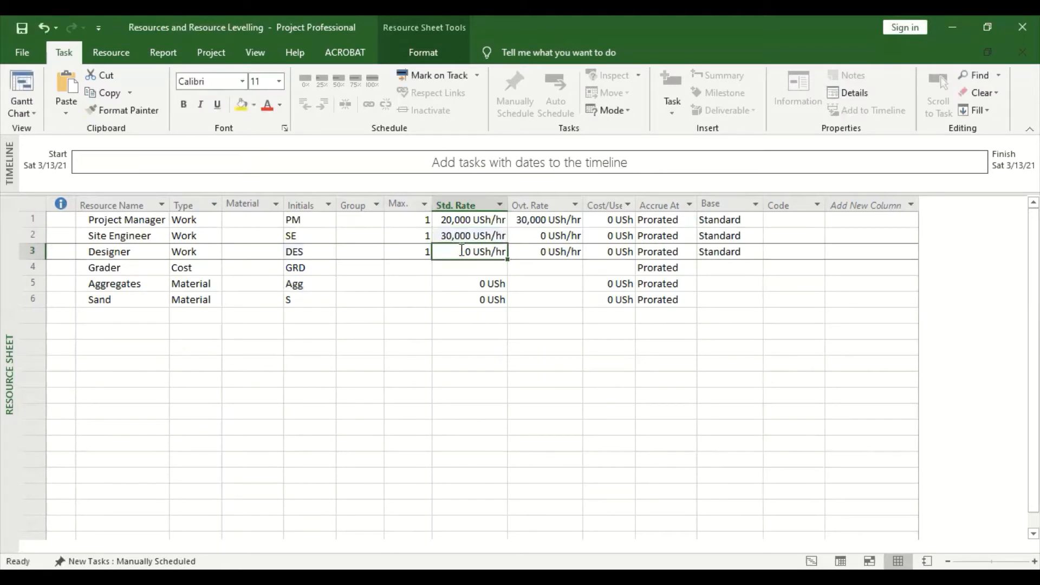
Step: Set the Designer's standard rate to 50,000 USh/hr
type("5")
type("0000")
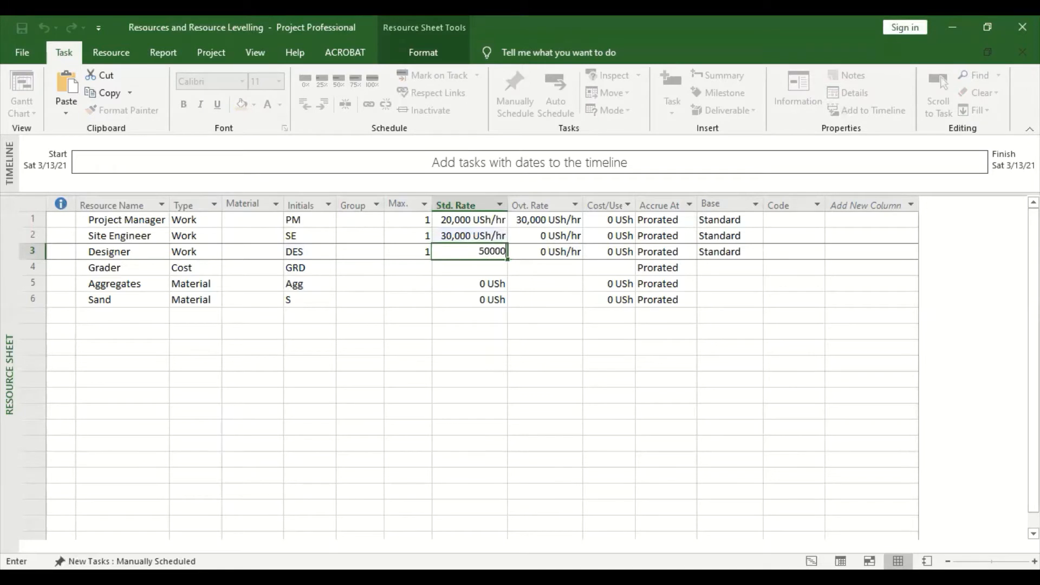
key("Return")
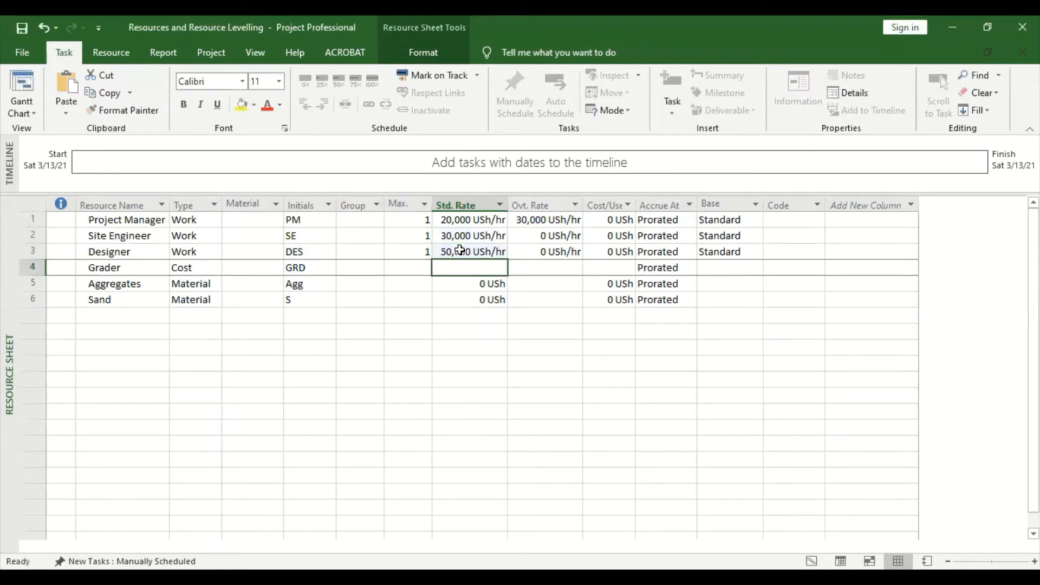
left_click(459, 347)
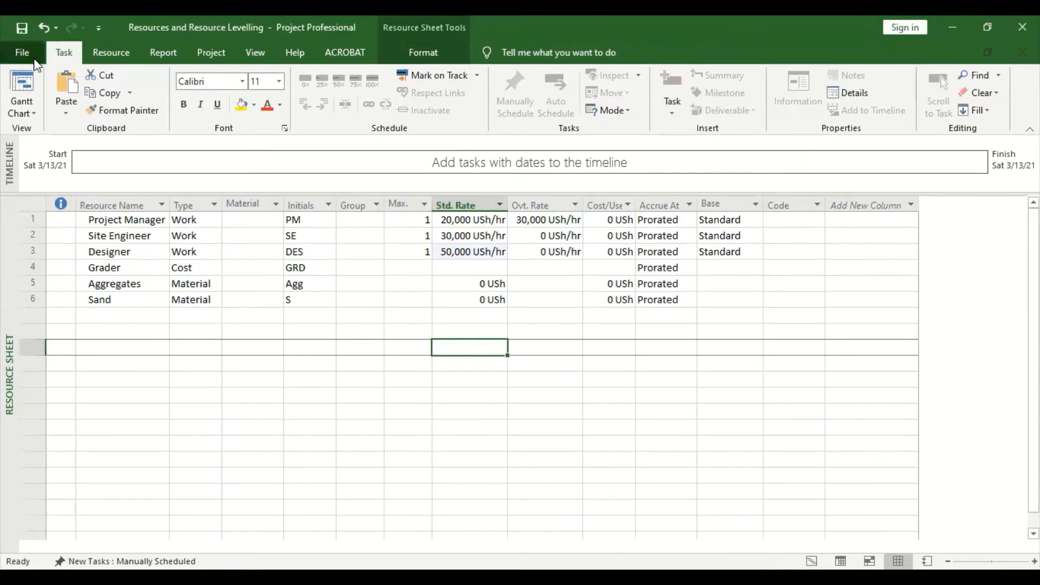
Step: Switch from the resource sheet to the Gantt Chart view and enter Task A as the first task
left_click(32, 112)
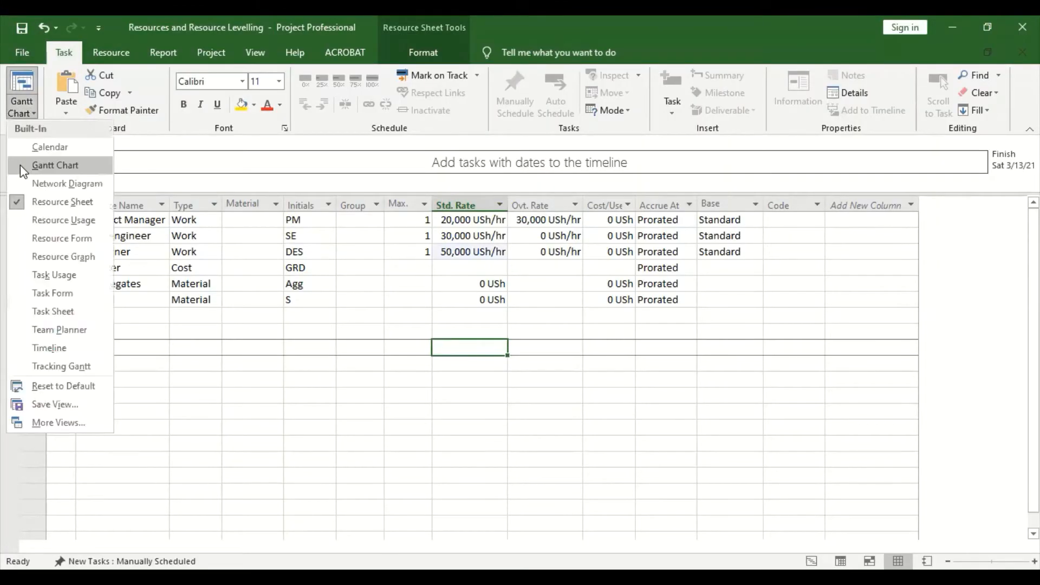
left_click(21, 165)
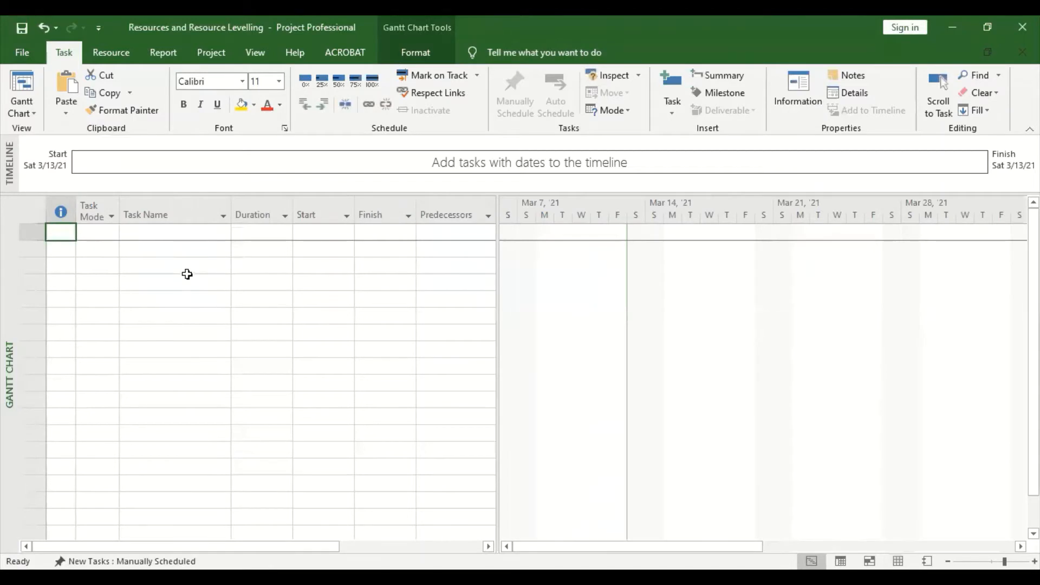
left_click(172, 233)
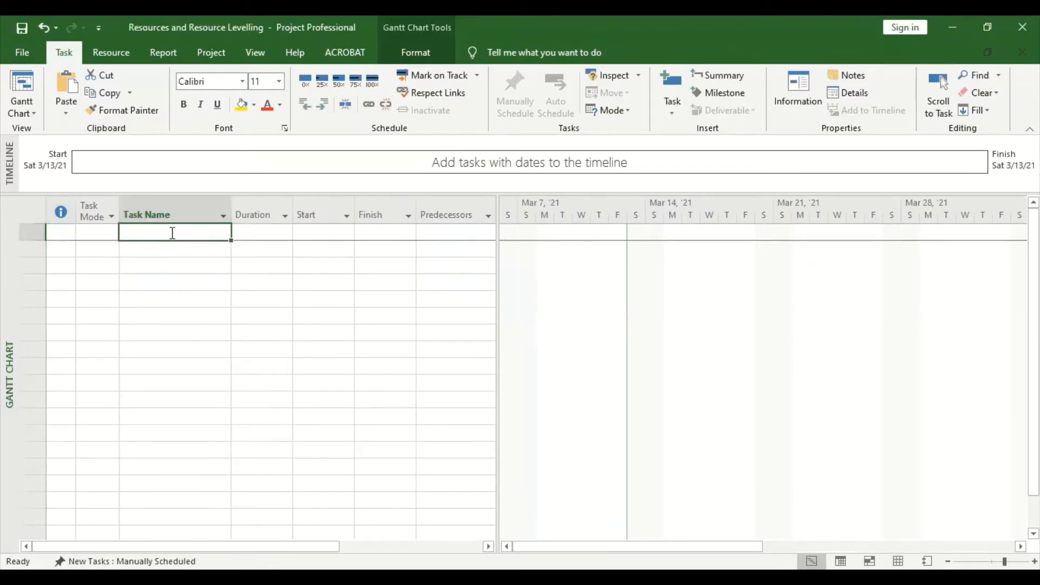
type("tA")
key("BackSpace")
key("BackSpace")
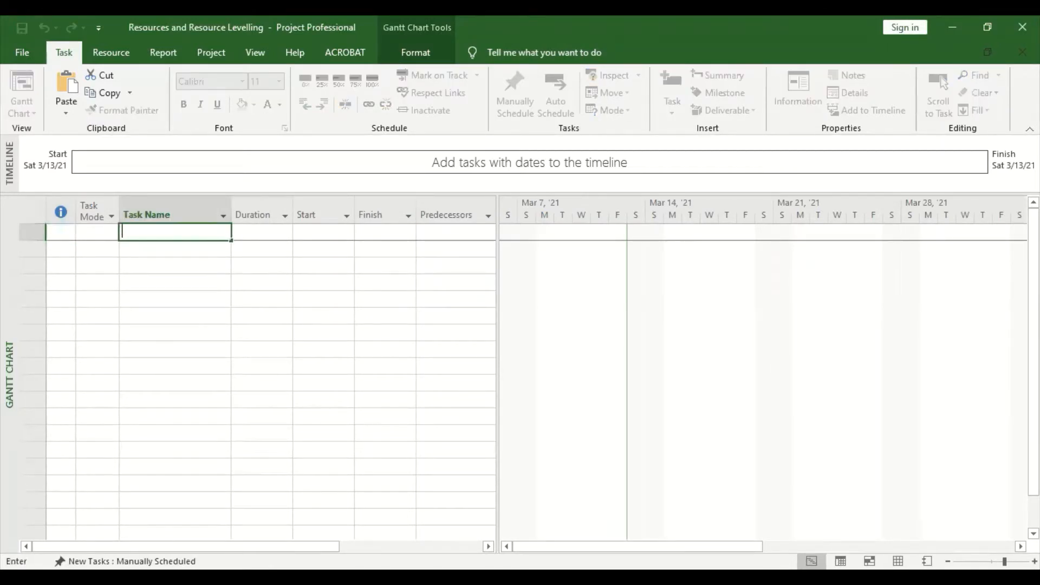
type("Task A")
key("Return")
Step: Add Task B and Task C in the rows below Task A
type("tASk ")
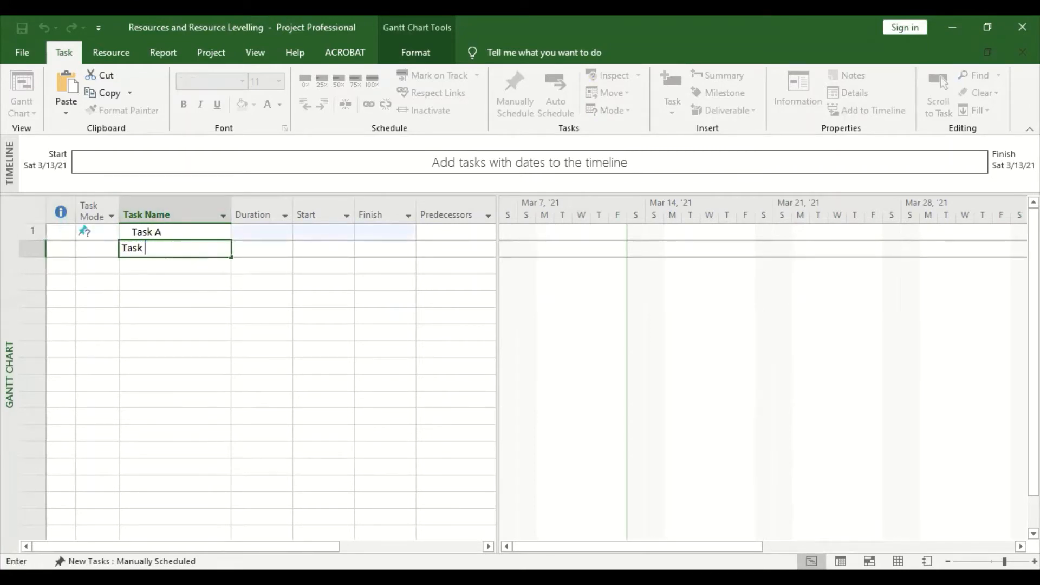
type("B")
key("Return")
type("task")
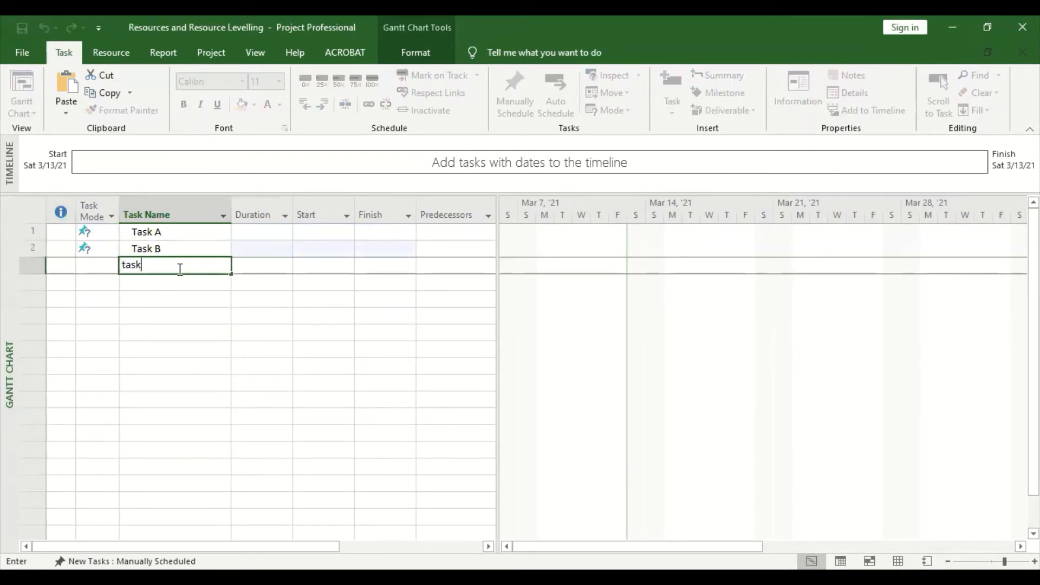
key("BackSpace")
key("BackSpace")
key("BackSpace")
key("BackSpace")
type("Task C")
left_click(253, 231)
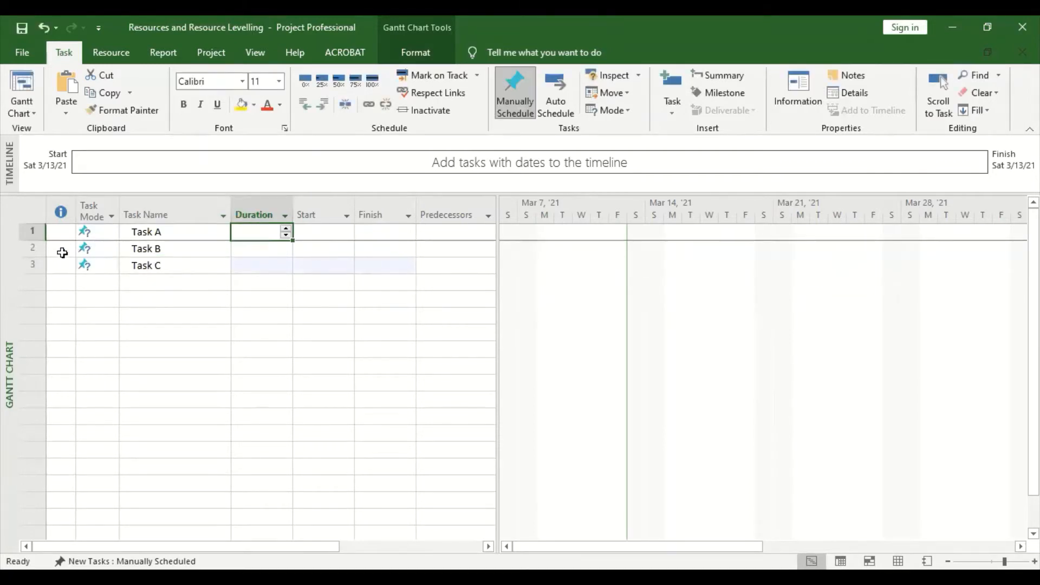
Step: Insert a new task above Task A and name it Project
left_click(41, 230)
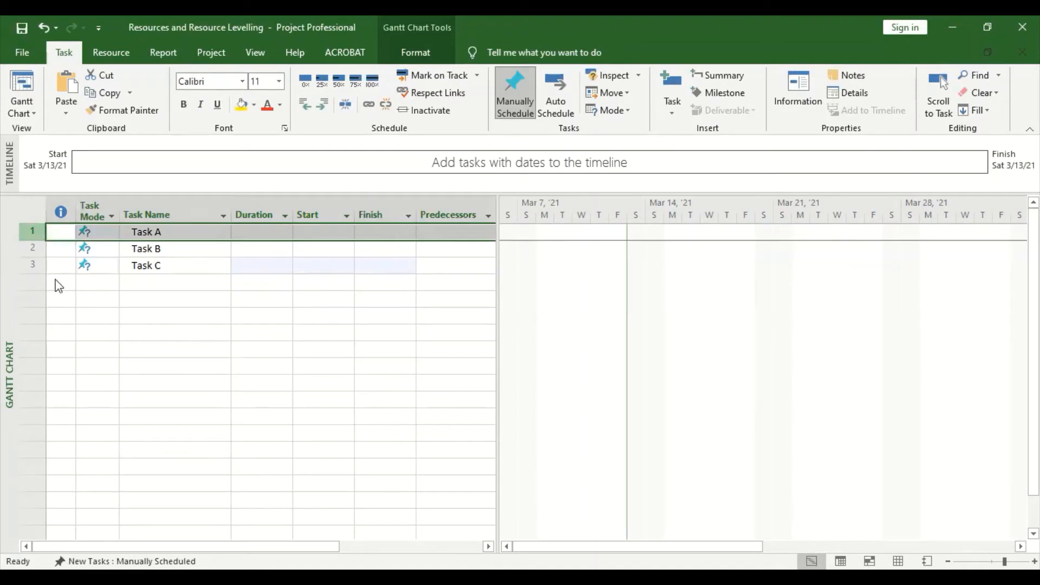
right_click(41, 229)
left_click(80, 327)
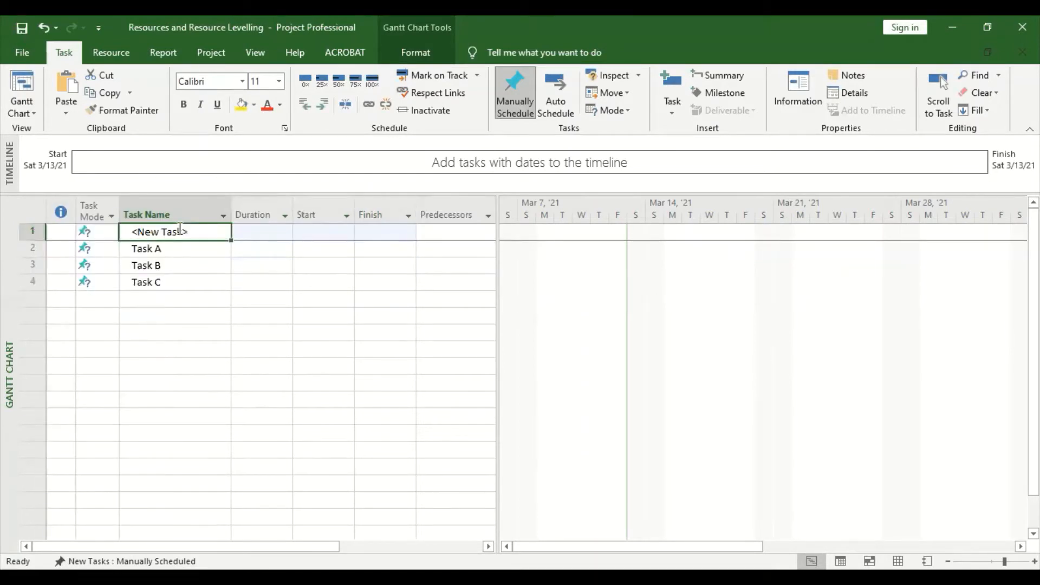
left_click(180, 229)
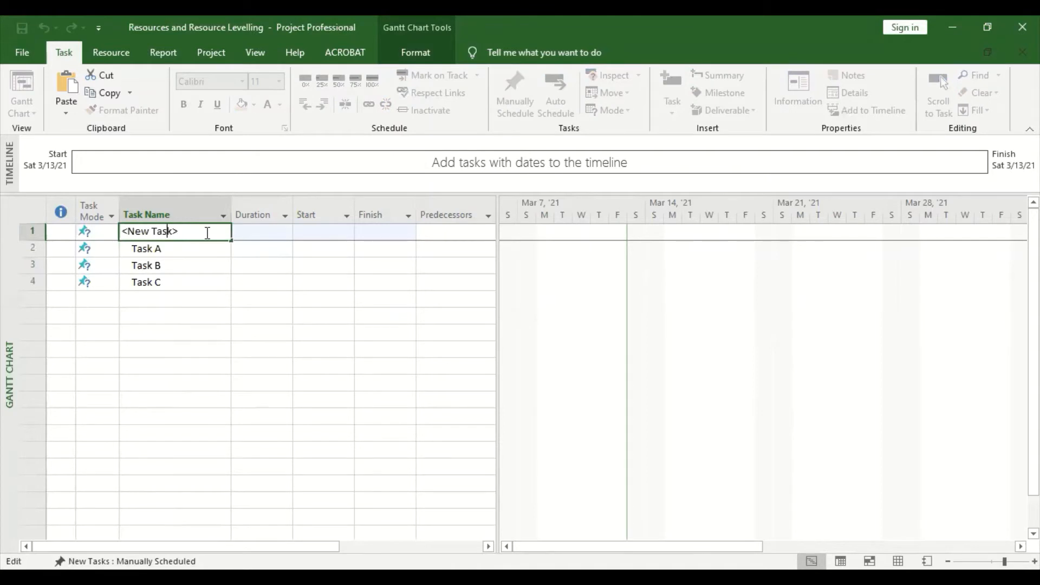
left_click_drag(182, 230, 8, 212)
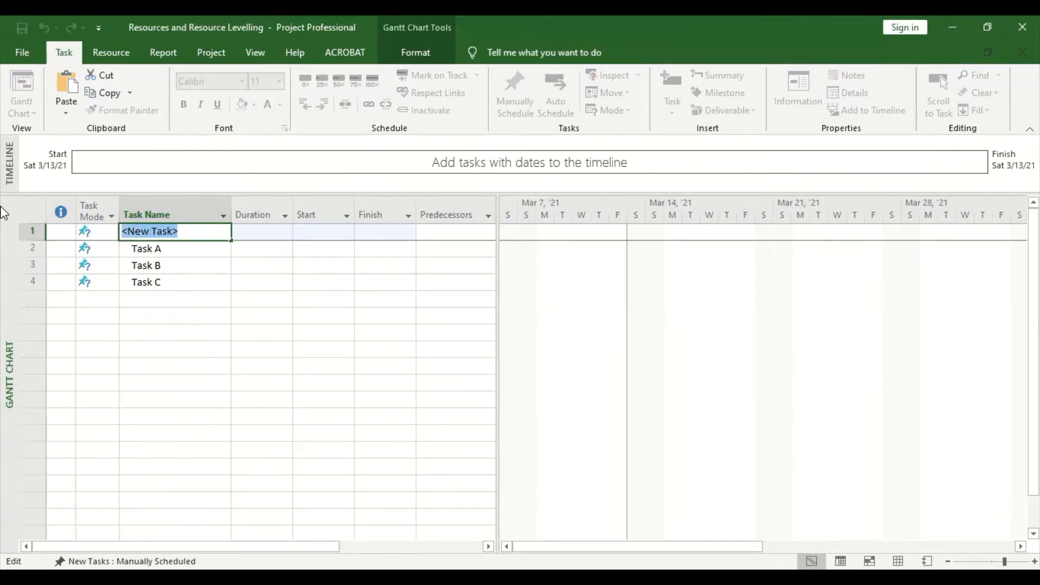
type("pr")
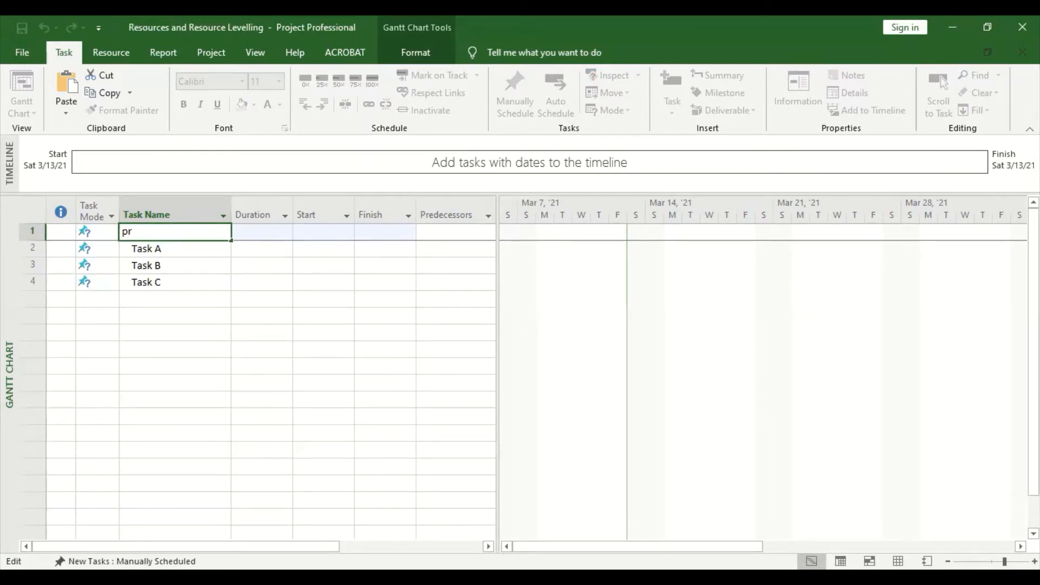
key("BackSpace")
key("BackSpace")
type("Proje")
type("v")
key("BackSpace")
type("ct")
left_click(184, 265)
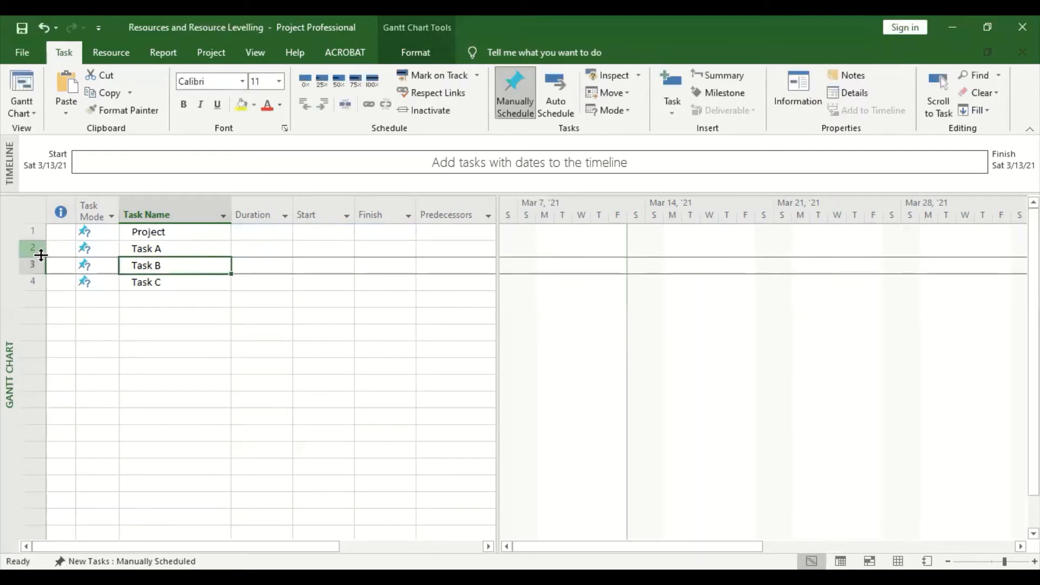
Step: Indent Task A, Task B and Task C as subtasks of Project
left_click_drag(28, 247, 32, 281)
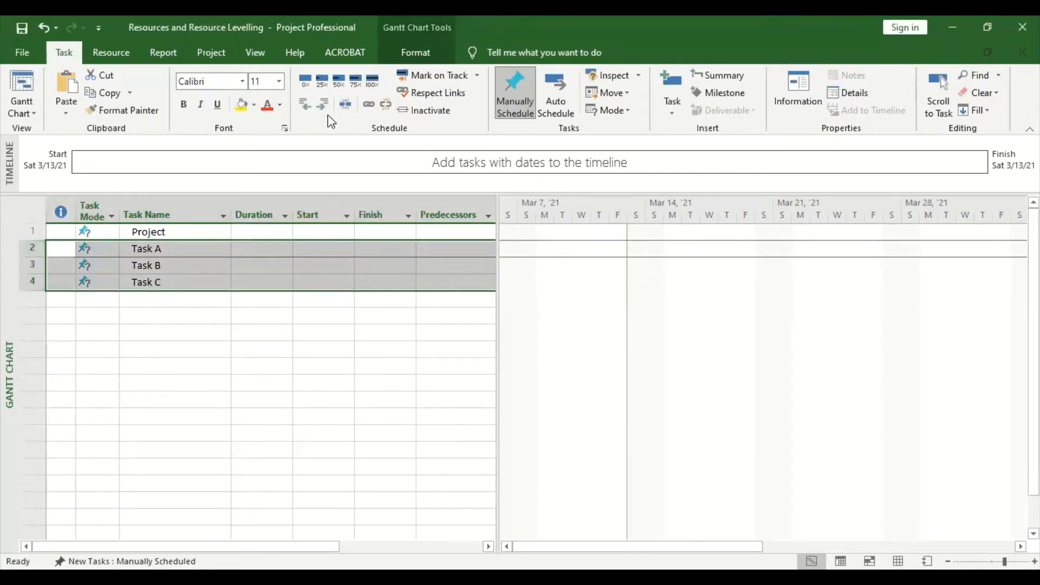
key("alt+shift+Right")
Step: Add a task named Foundation in the row below Task C
left_click(156, 298)
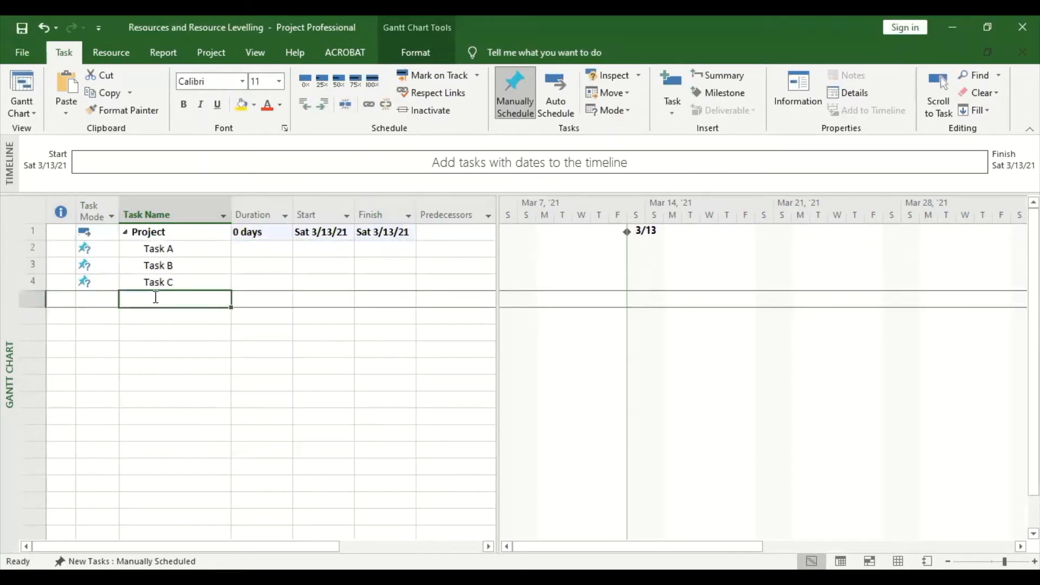
type("Project")
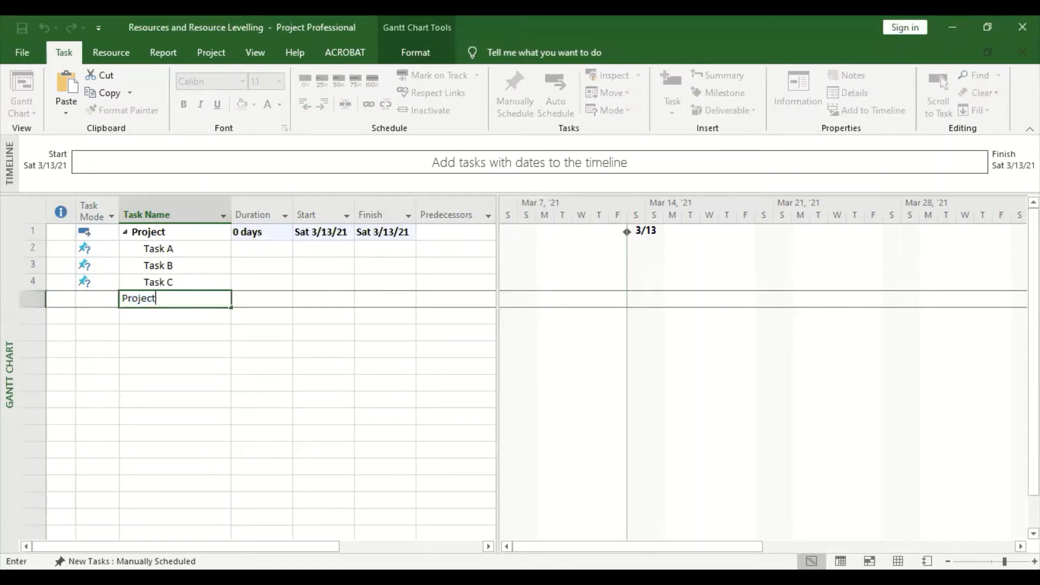
key("BackSpace")
key("BackSpace")
key("BackSpace")
key("BackSpace")
key("BackSpace")
key("BackSpace")
key("BackSpace")
type("Foundation")
Step: Add Task 1 and Task 2 below Foundation and indent both as its subtasks
left_click(156, 311)
type("Task 1")
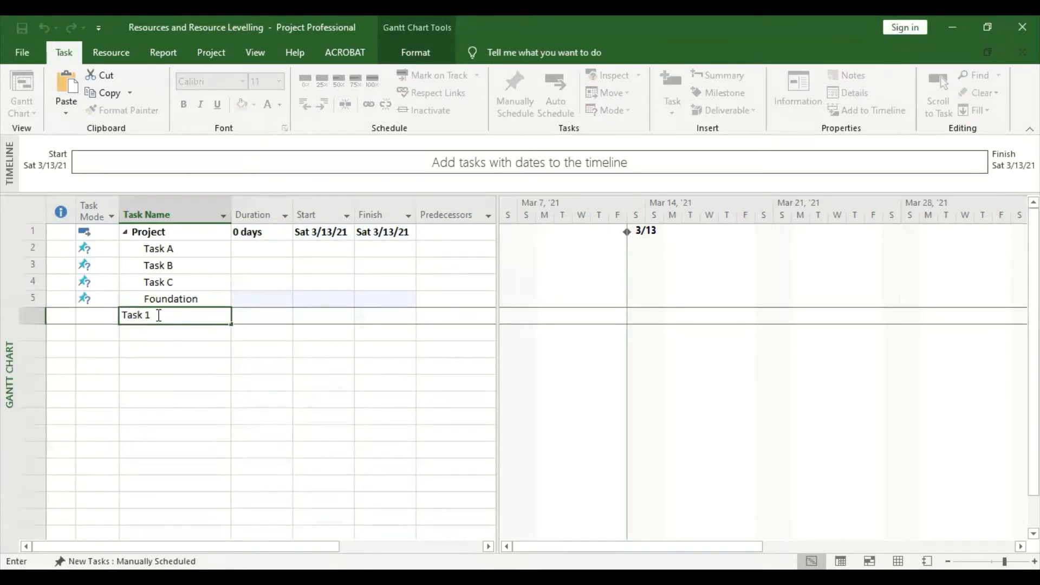
key("Return")
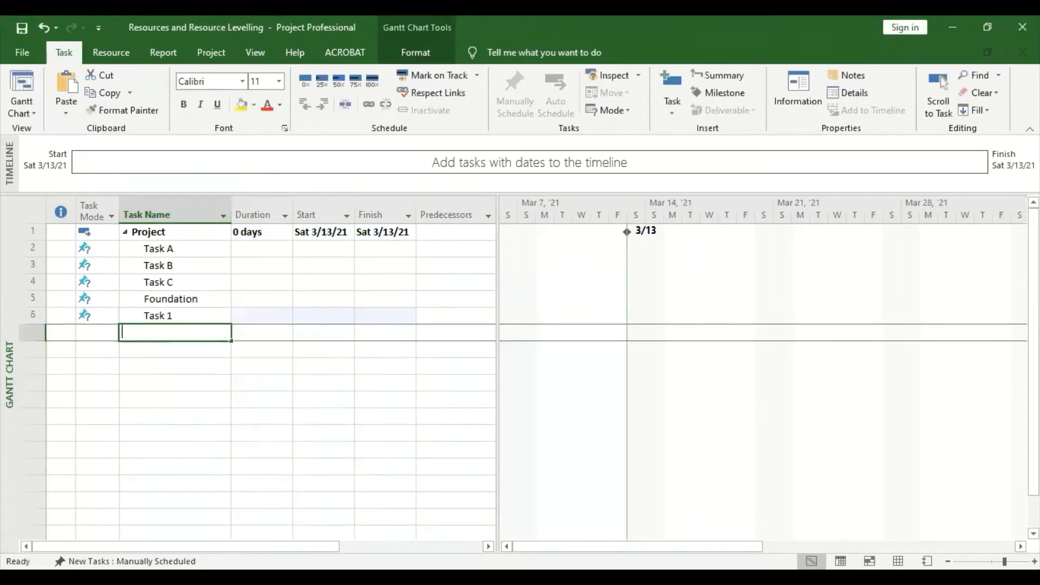
type("Task")
key("Tab")
type("2")
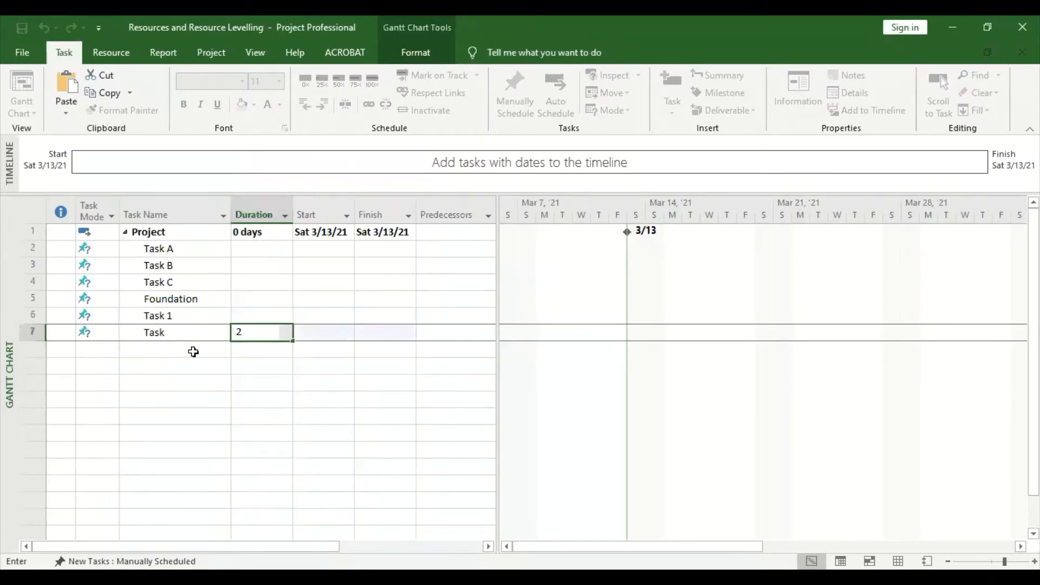
key("BackSpace")
left_click(183, 338)
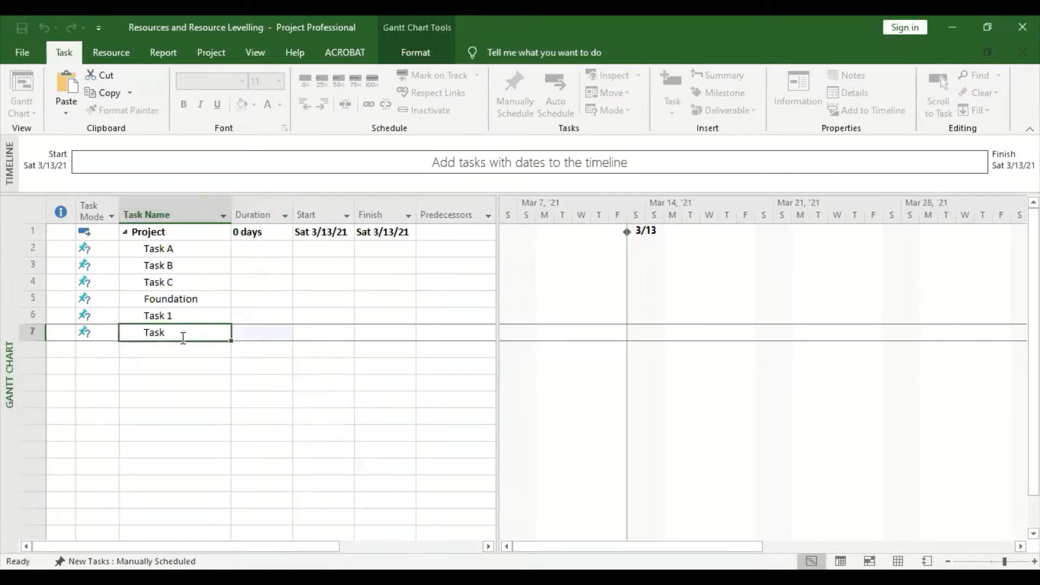
type("Task 2")
key("Return")
left_click_drag(34, 315, 33, 332)
left_click(323, 104)
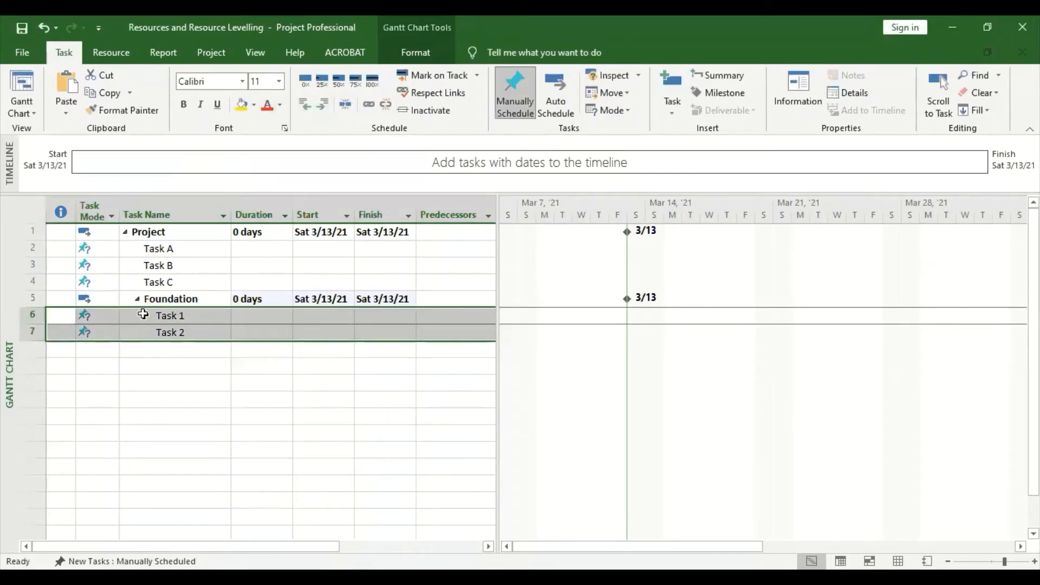
Step: Collapse and re-expand the Foundation and Project summary tasks to check the outline structure
left_click(137, 299)
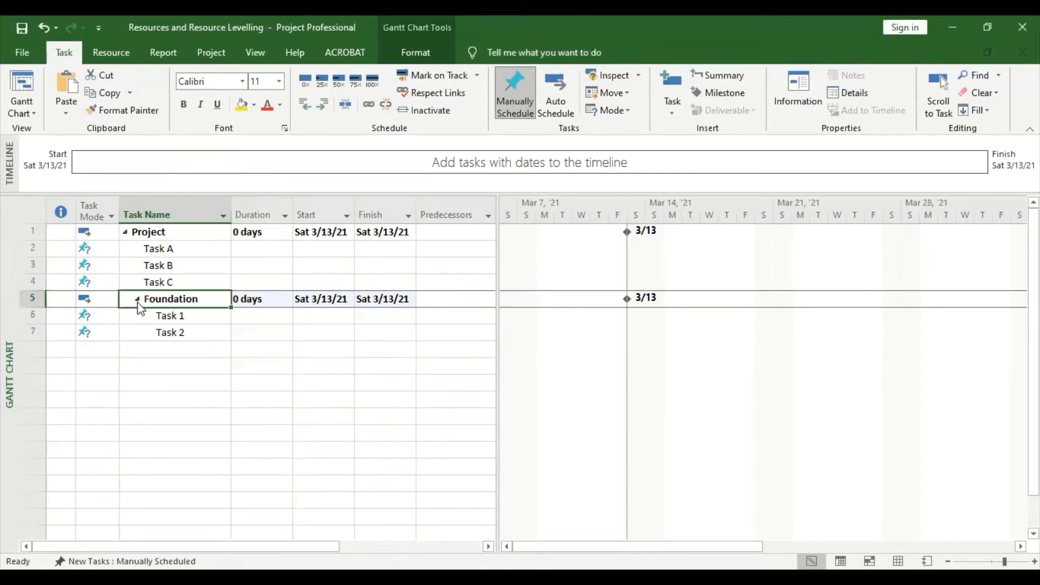
left_click(125, 233)
left_click(125, 233)
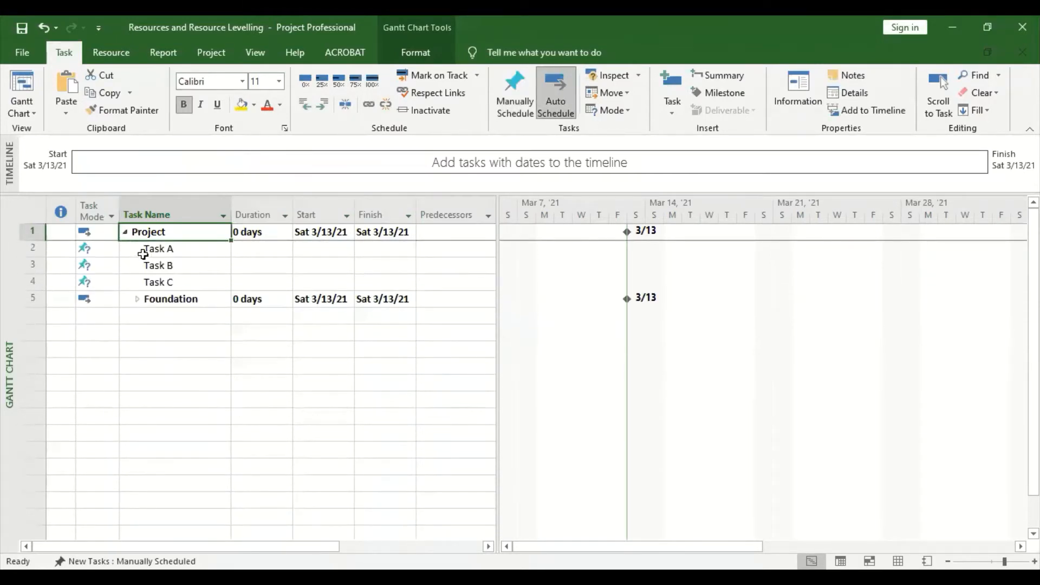
left_click(137, 299)
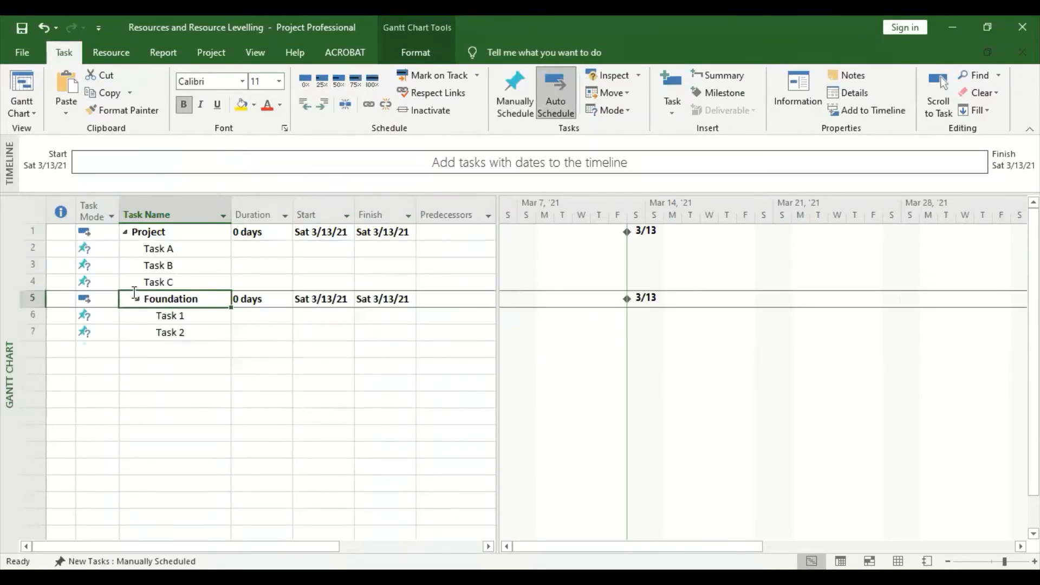
Step: Insert a new task above Task A and name it Level 1
left_click(136, 252)
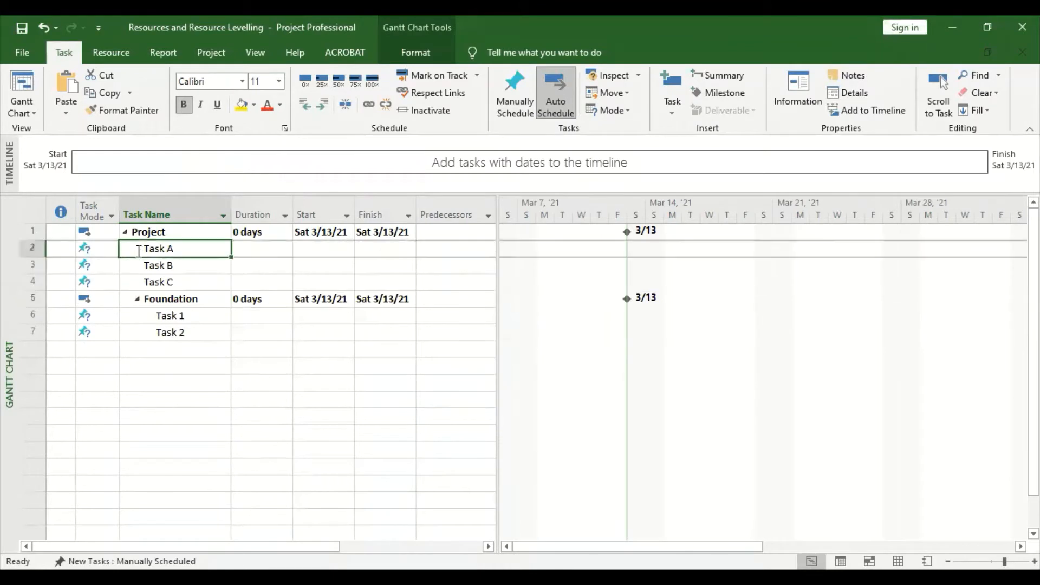
left_click(34, 250)
right_click(34, 248)
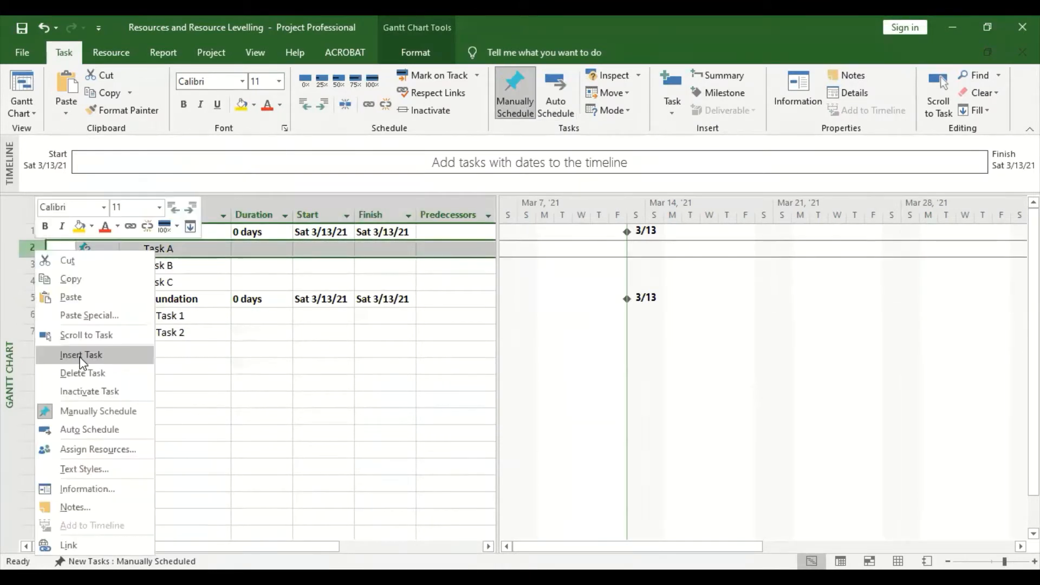
left_click(80, 353)
type("Level")
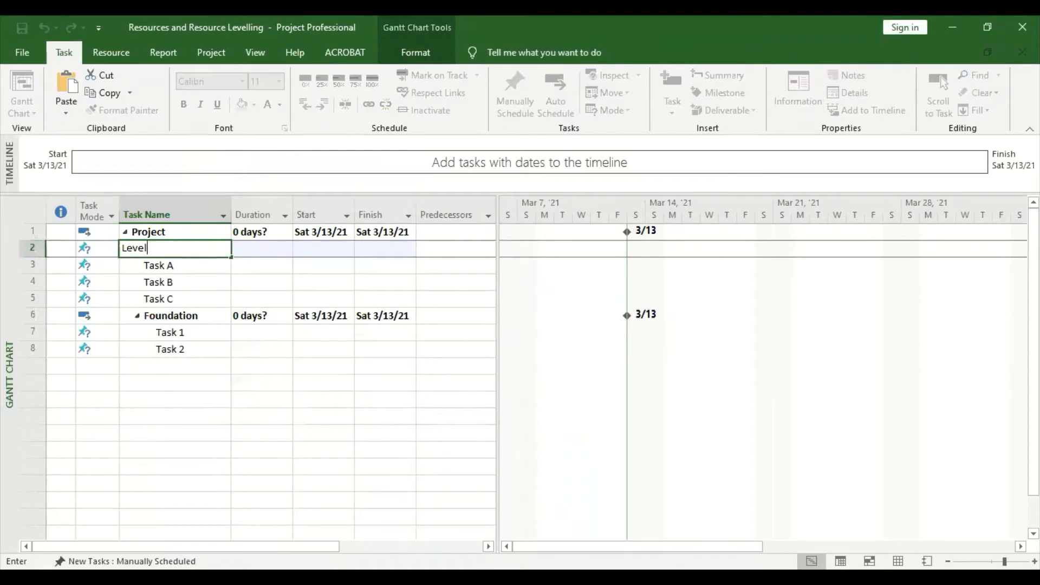
type(" 1")
key("Return")
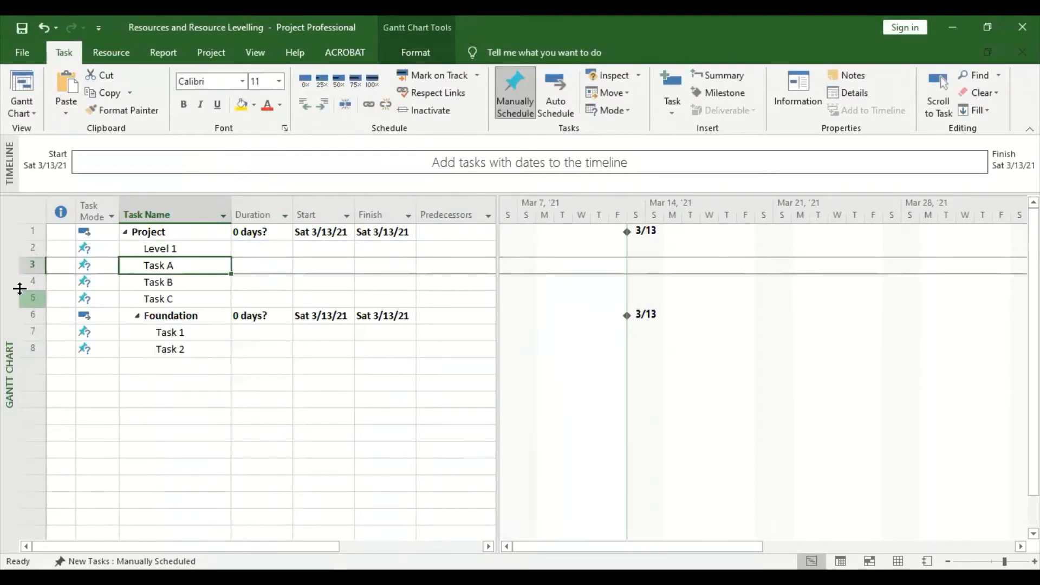
Step: Indent Task A, Task B and Task C as subtasks of Level 1
left_click_drag(18, 269, 33, 300)
left_click(31, 249)
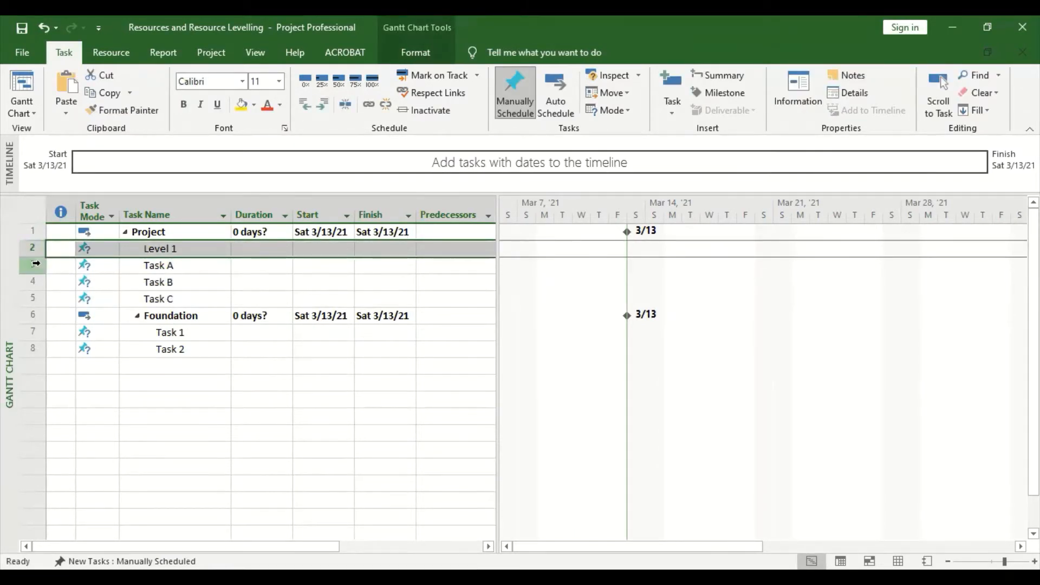
left_click_drag(32, 265, 32, 298)
left_click(323, 104)
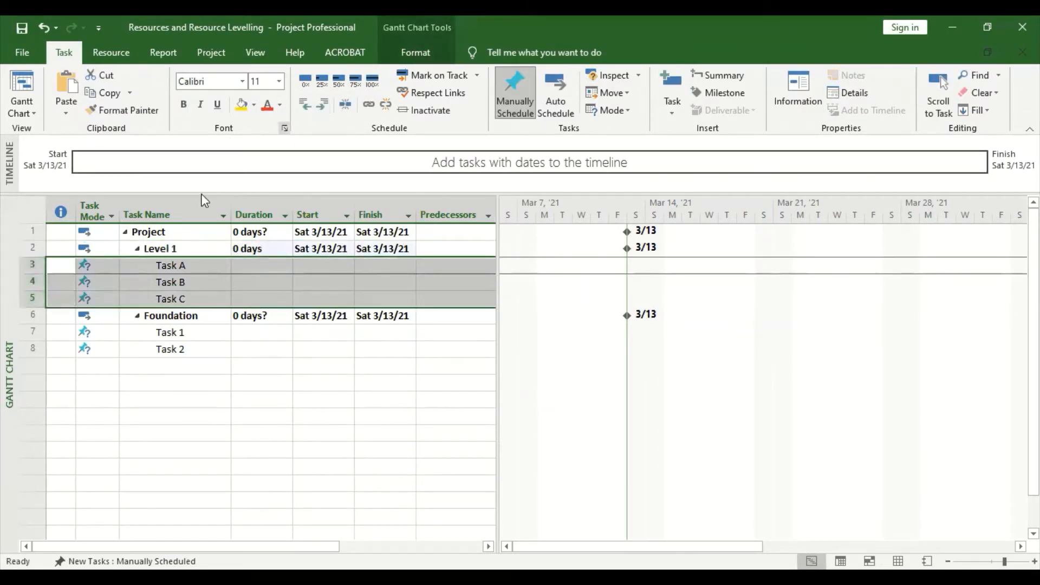
Step: Collapse the Level 1 and Foundation summary tasks and expand Level 1 again to check the grouping
left_click(137, 248)
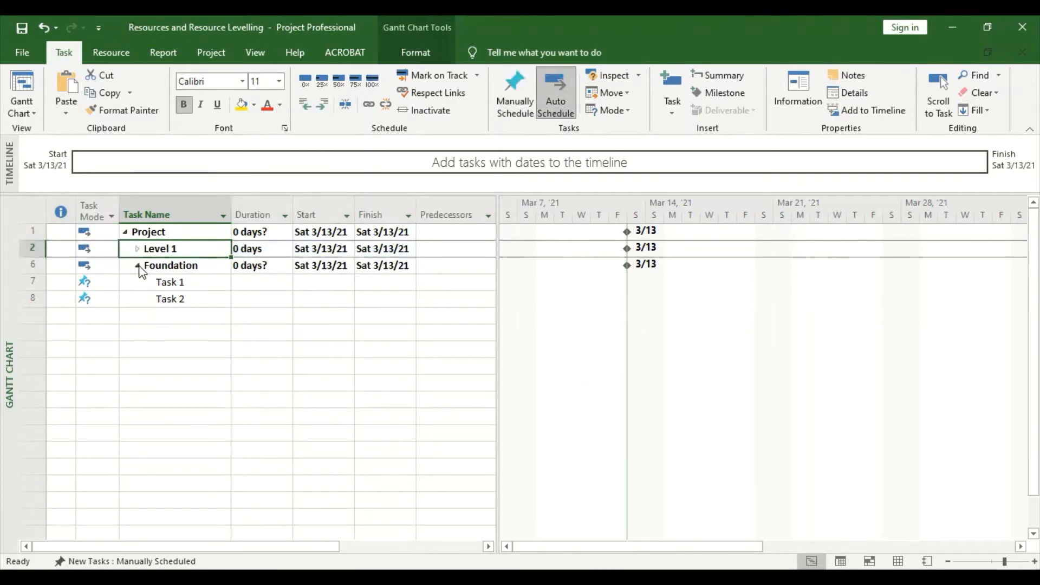
left_click(138, 265)
left_click(137, 249)
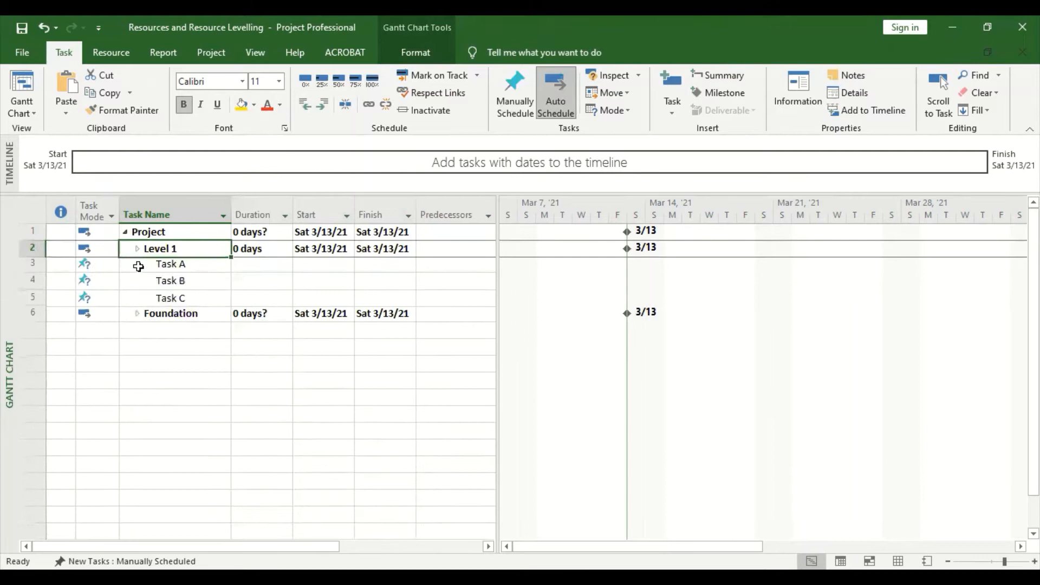
Step: Expand the Foundation summary task and widen the task table to reveal the Resource Names column
left_click(138, 316)
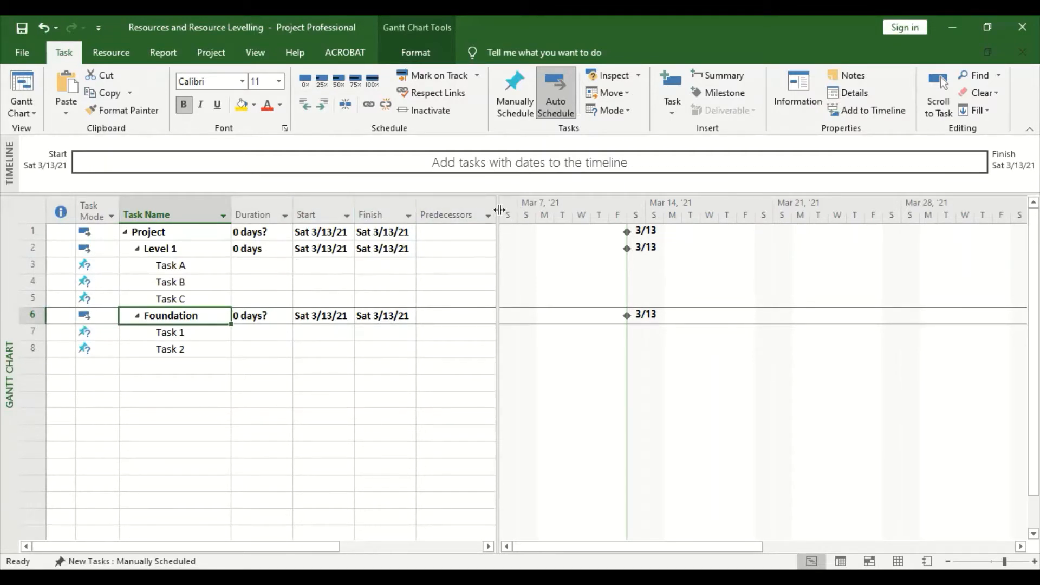
left_click_drag(494, 217, 731, 217)
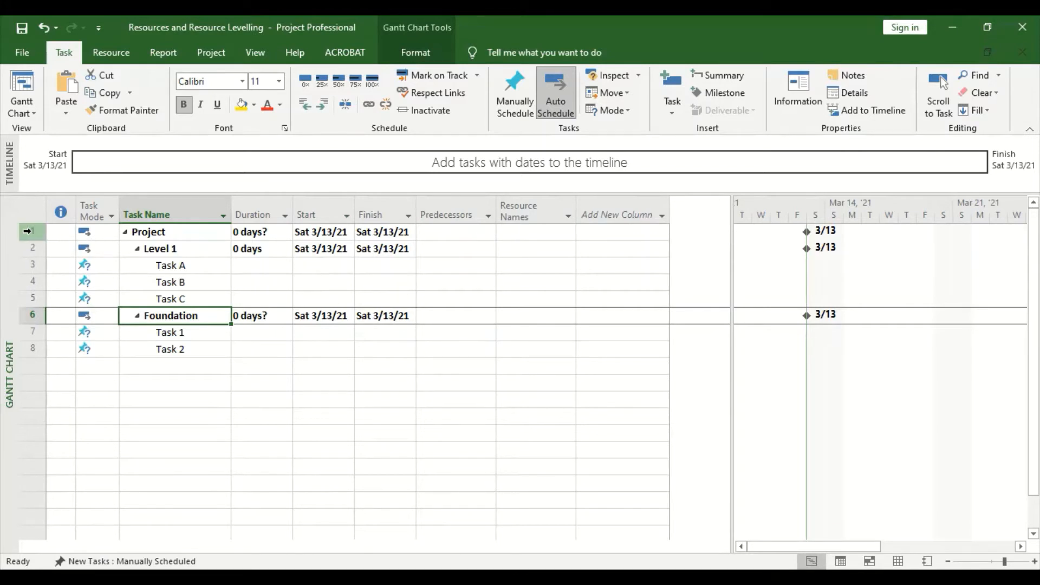
Step: Highlight the Project, Level 1 and Task A rows, and collapse the Level 1 and Foundation summary tasks
left_click_drag(31, 231, 31, 248)
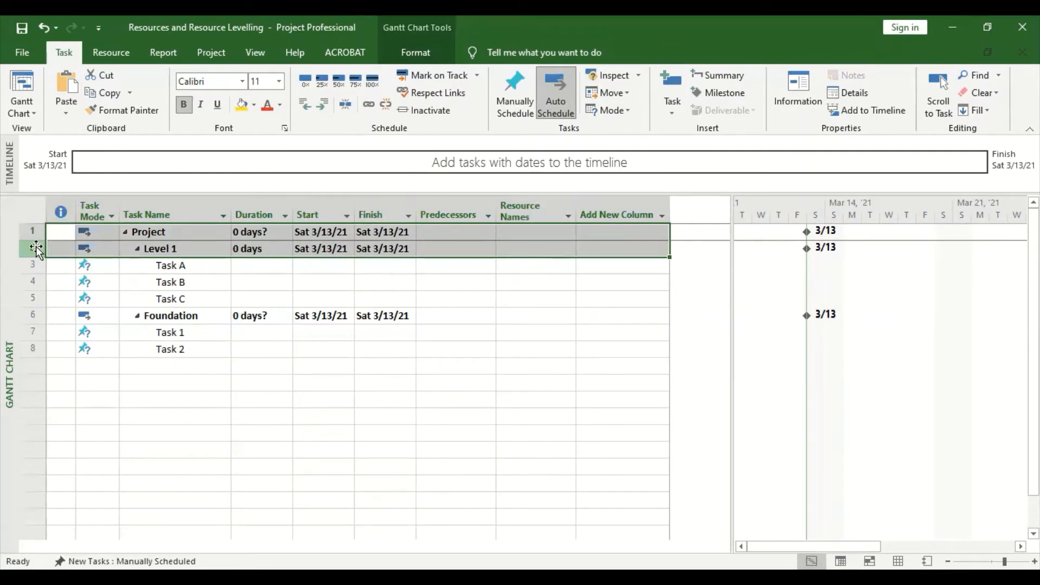
left_click(31, 265)
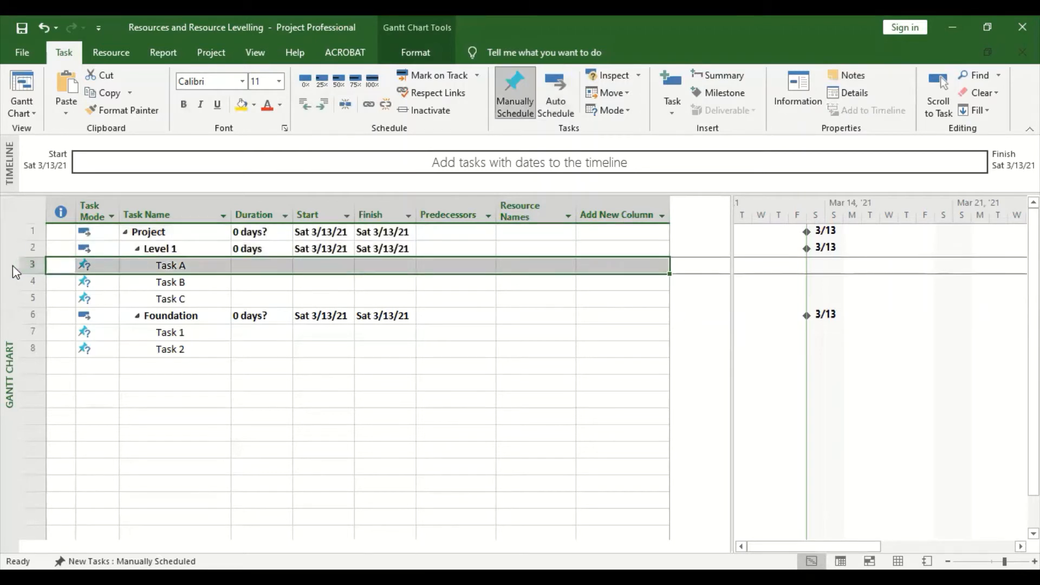
left_click(137, 248)
left_click(137, 248)
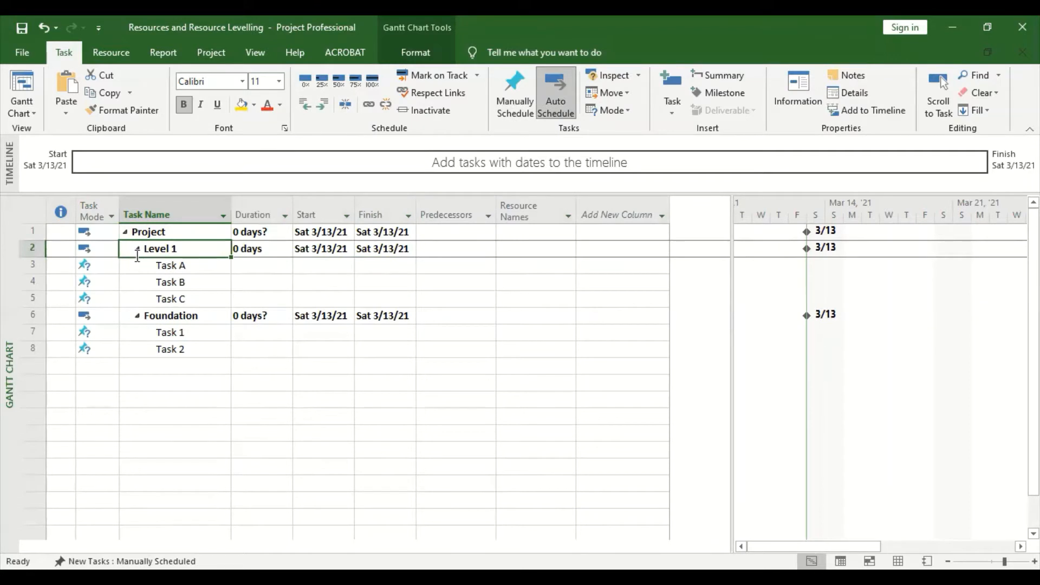
left_click(137, 248)
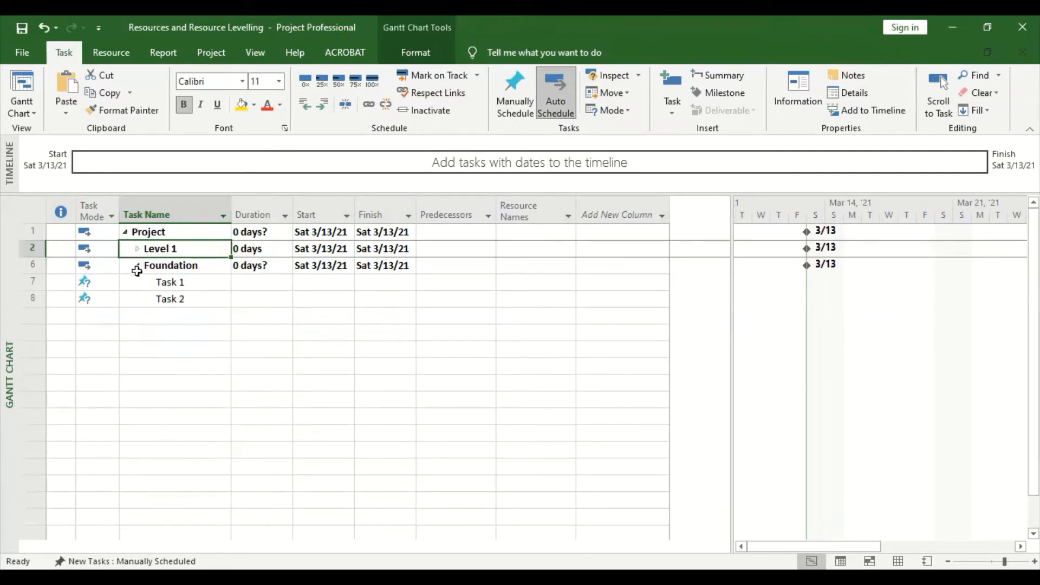
left_click(137, 265)
Step: Rename the Foundation summary task as Level 2
left_click(144, 265)
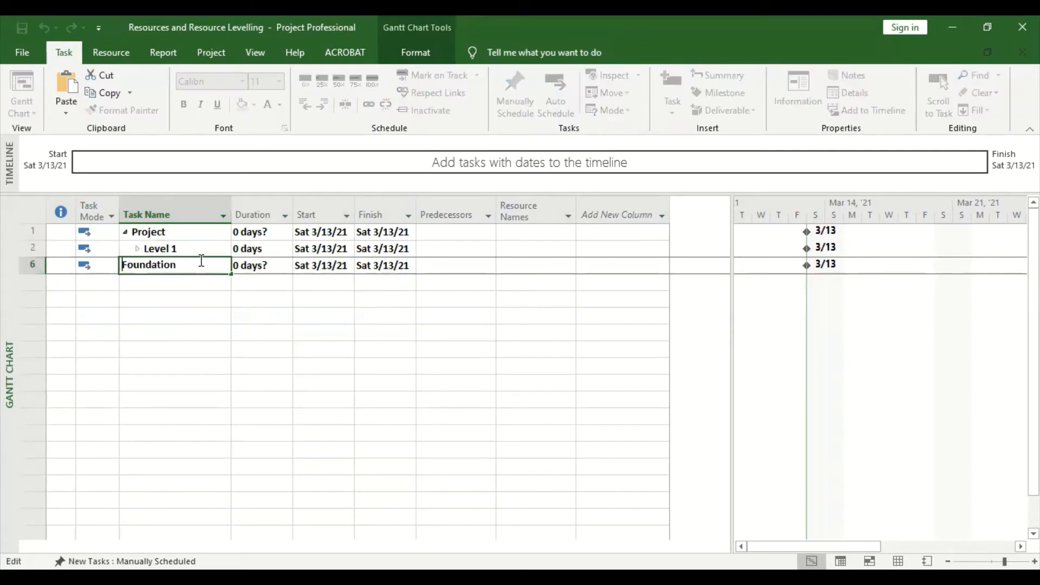
left_click_drag(201, 265, 124, 264)
key("BackSpace")
type("Level 2")
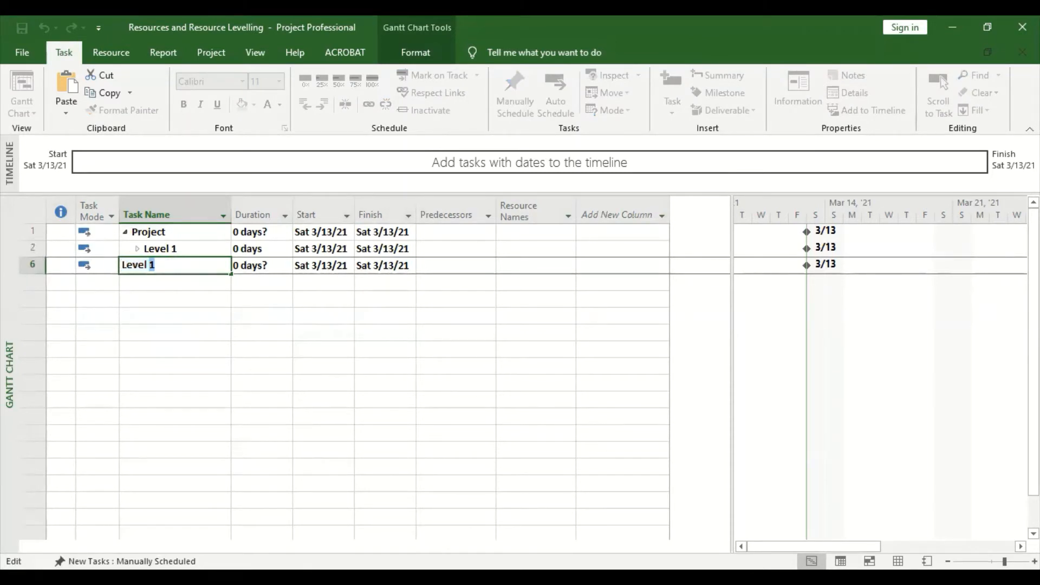
key("Return")
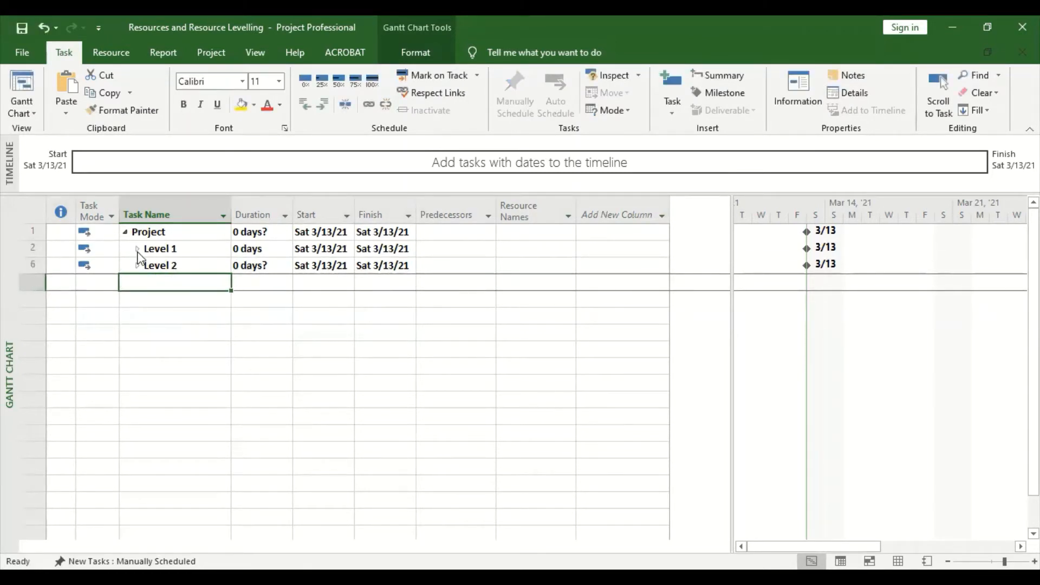
Step: Expand Level 1 and Level 2, and highlight the subtasks under each one
left_click(137, 249)
left_click(138, 316)
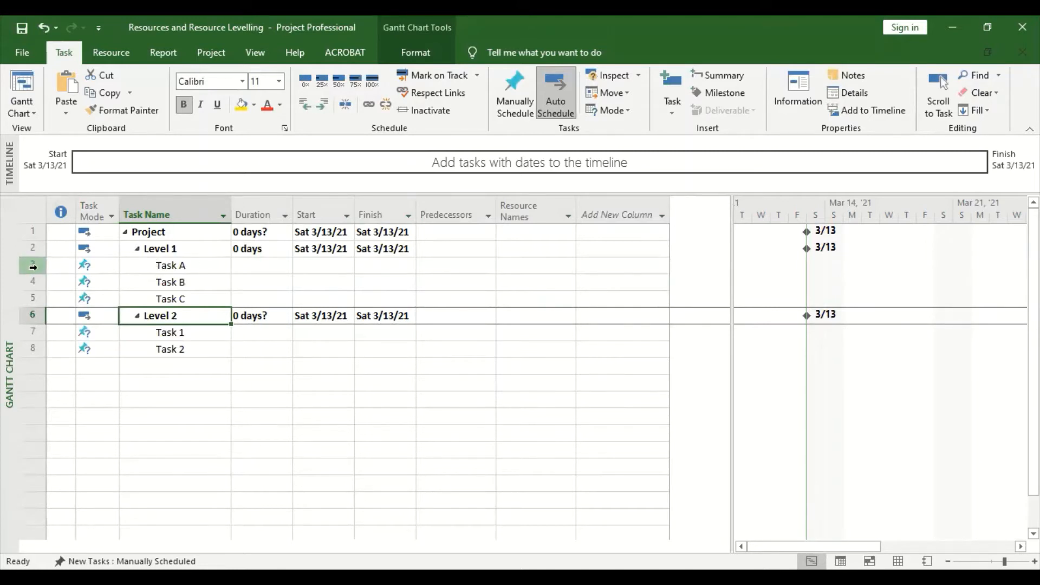
left_click_drag(33, 265, 32, 297)
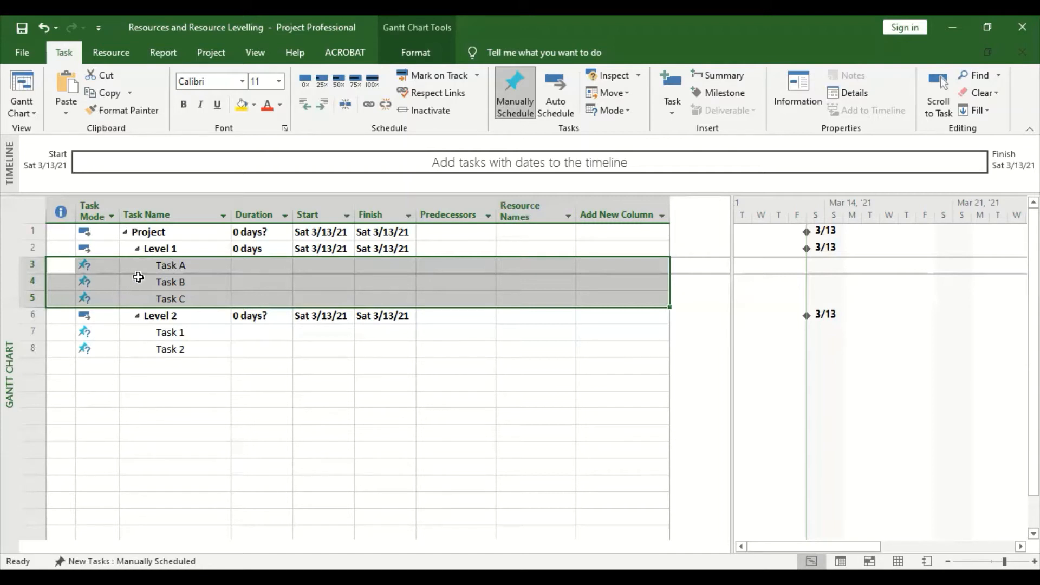
mouse_move(30, 332)
left_mouse_down()
mouse_move(27, 364)
mouse_move(31, 350)
left_mouse_up()
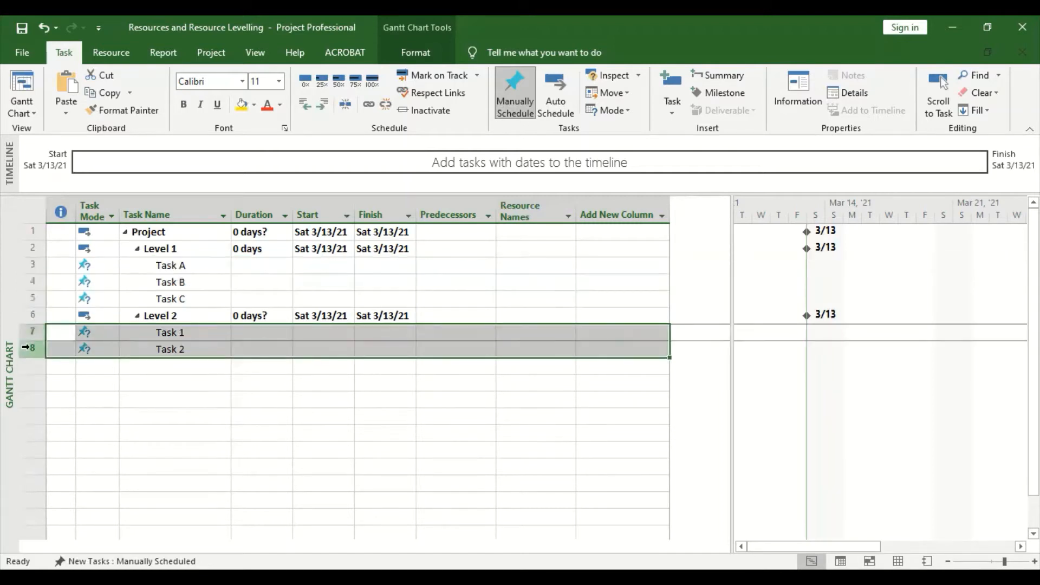
Step: Assign Designer and Project Manager to Task A and fit the Resource Names column to its contents
left_click(555, 265)
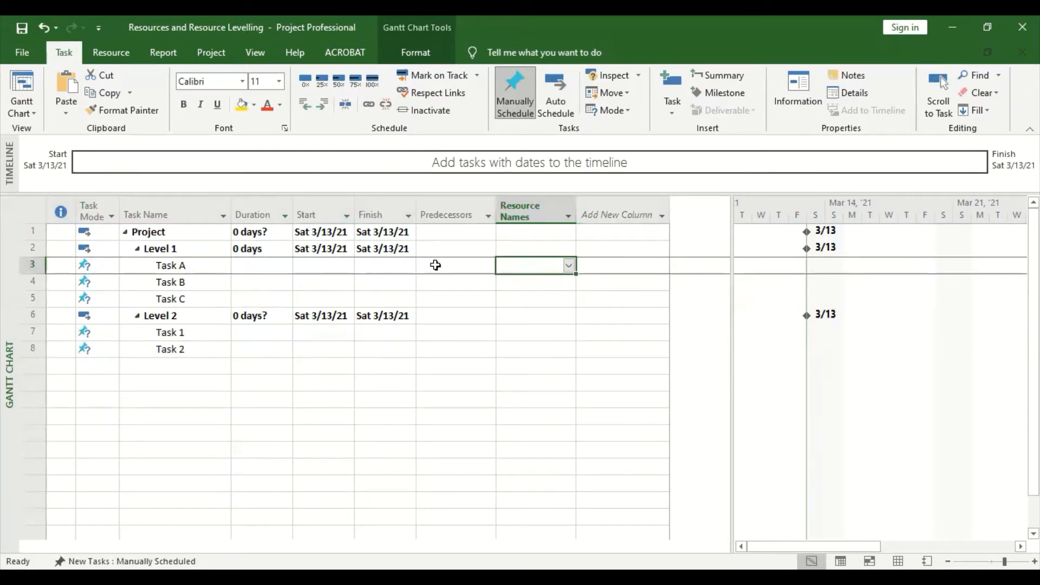
left_click(566, 267)
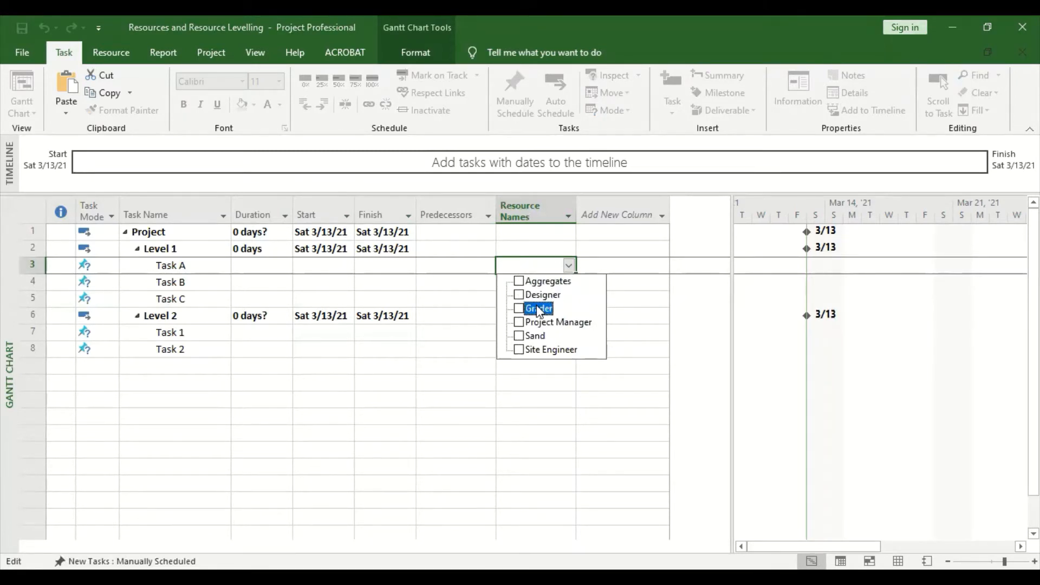
left_click(519, 295)
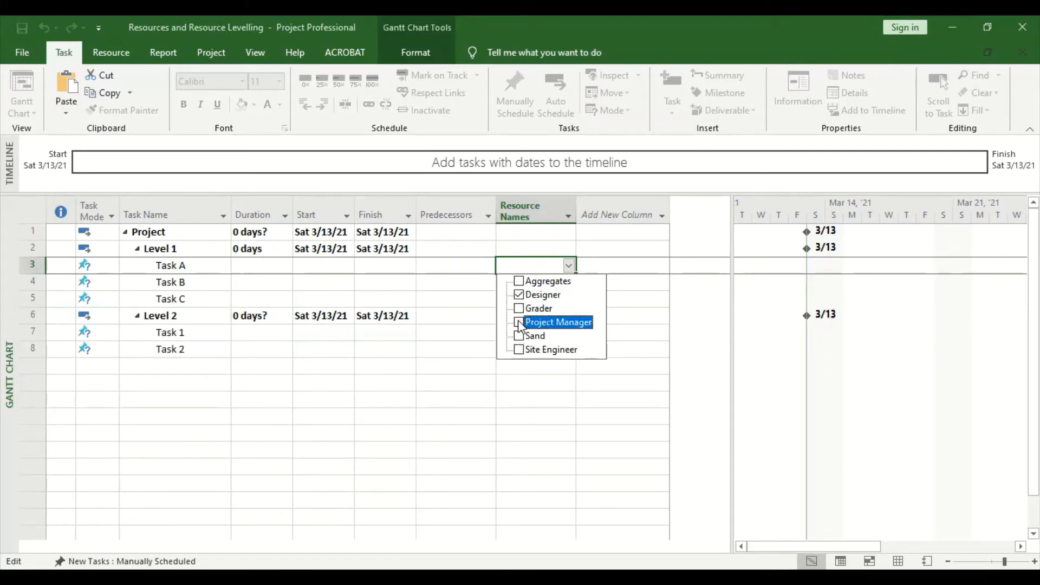
left_click(520, 323)
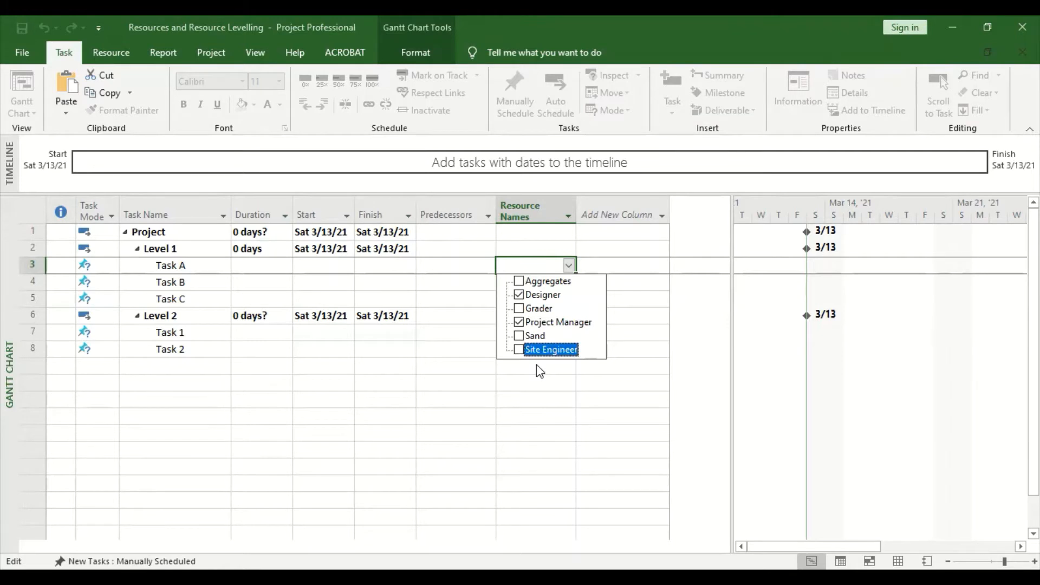
left_click(536, 365)
double_click(576, 213)
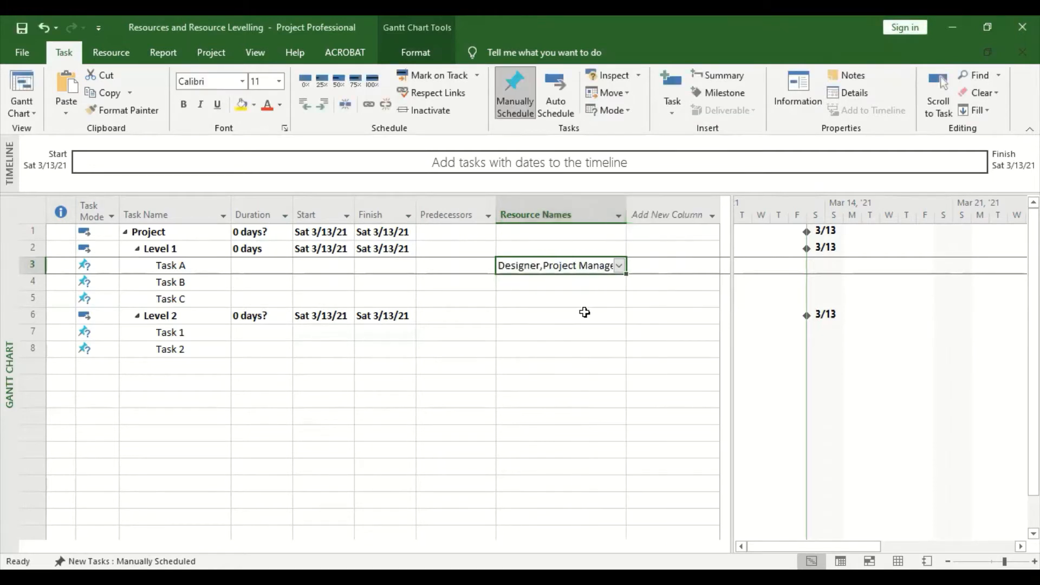
key("Return")
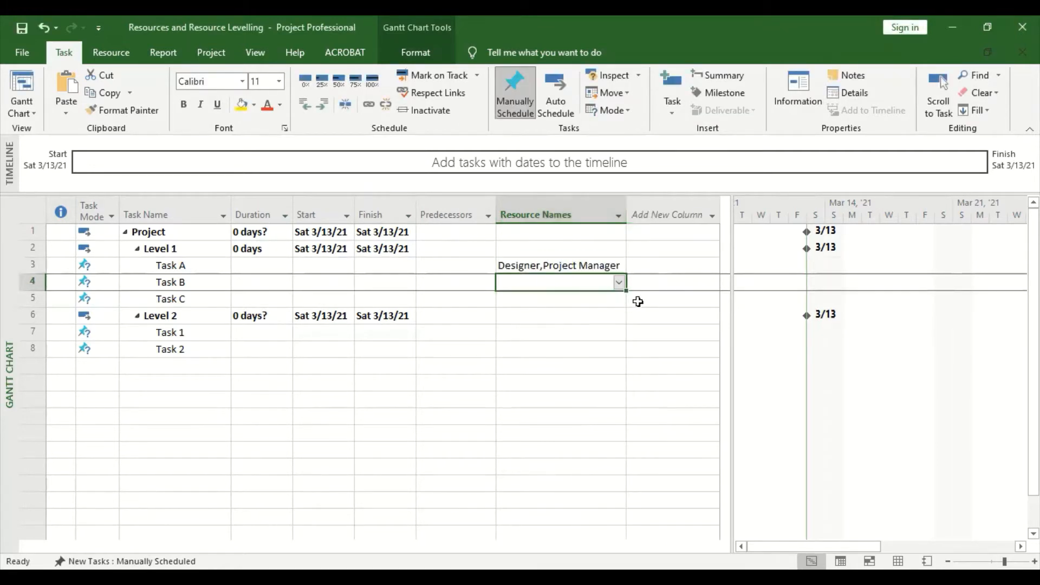
Step: Enter SE as the resource for Task B and check the entry in its resource list
left_click(567, 286)
double_click(569, 291)
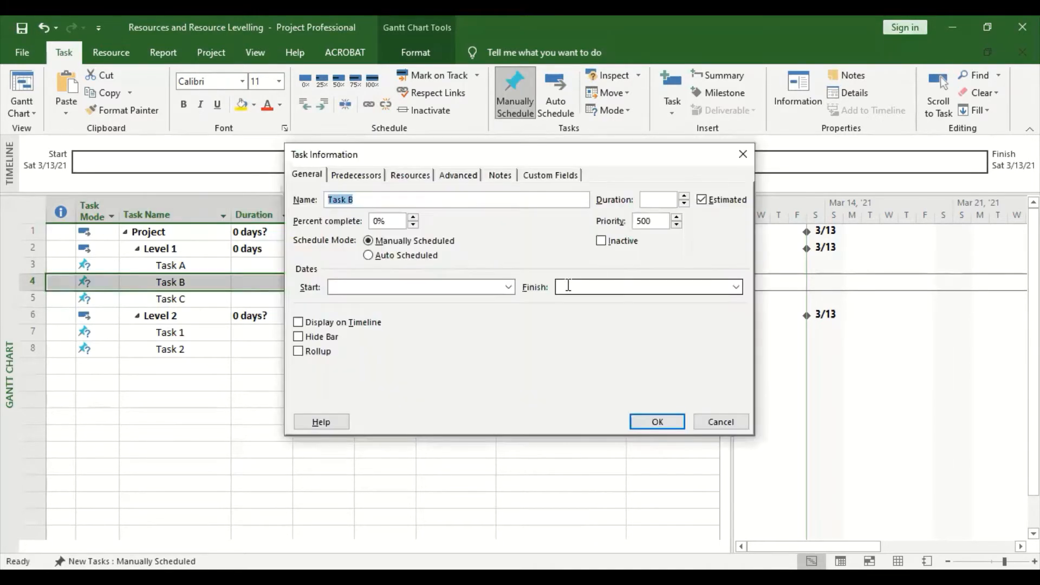
key("Escape")
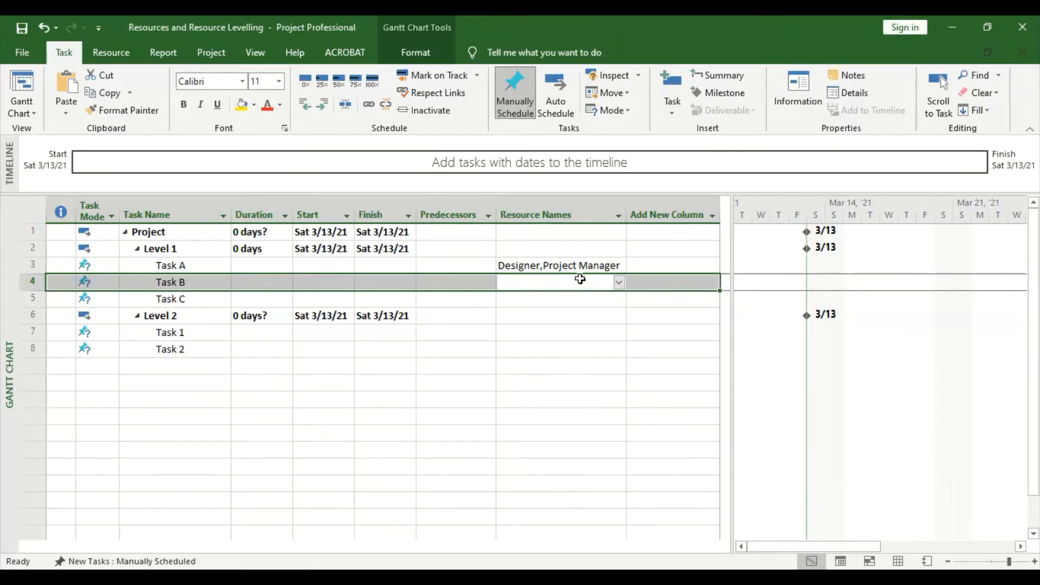
type("SE")
key("Return")
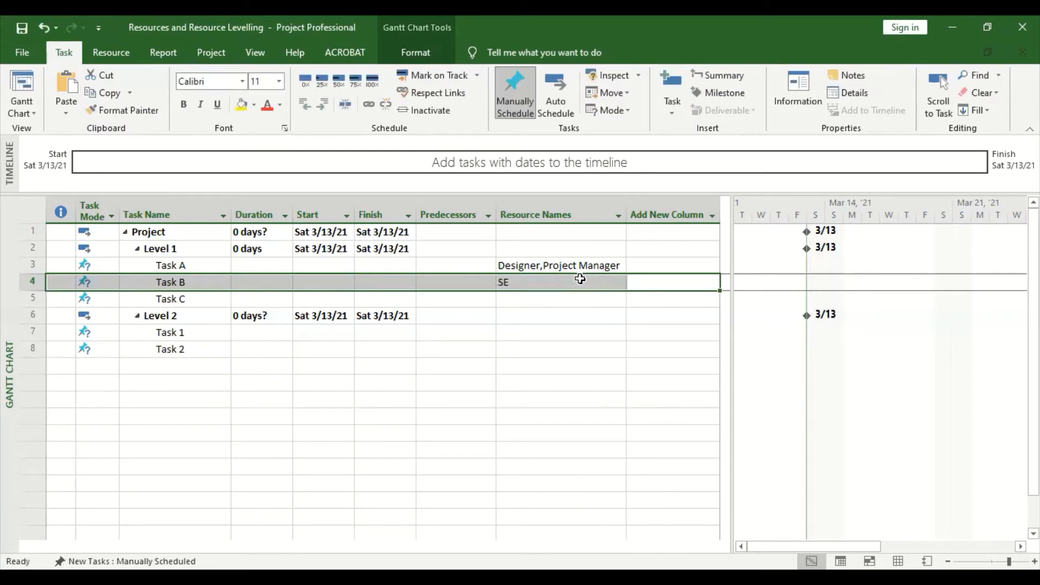
left_click(580, 279)
left_click(615, 281)
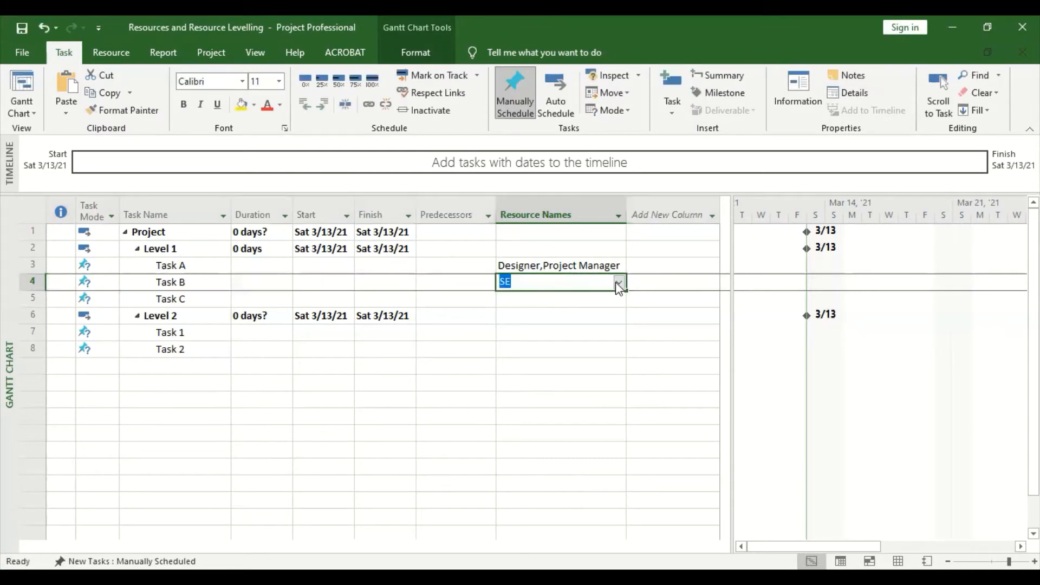
left_click(618, 282)
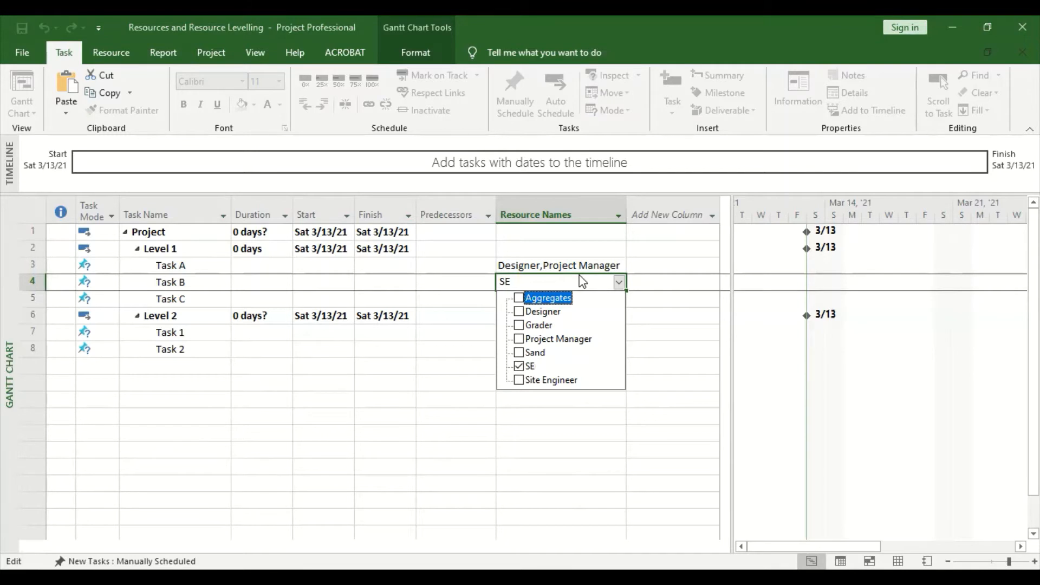
left_click(585, 302)
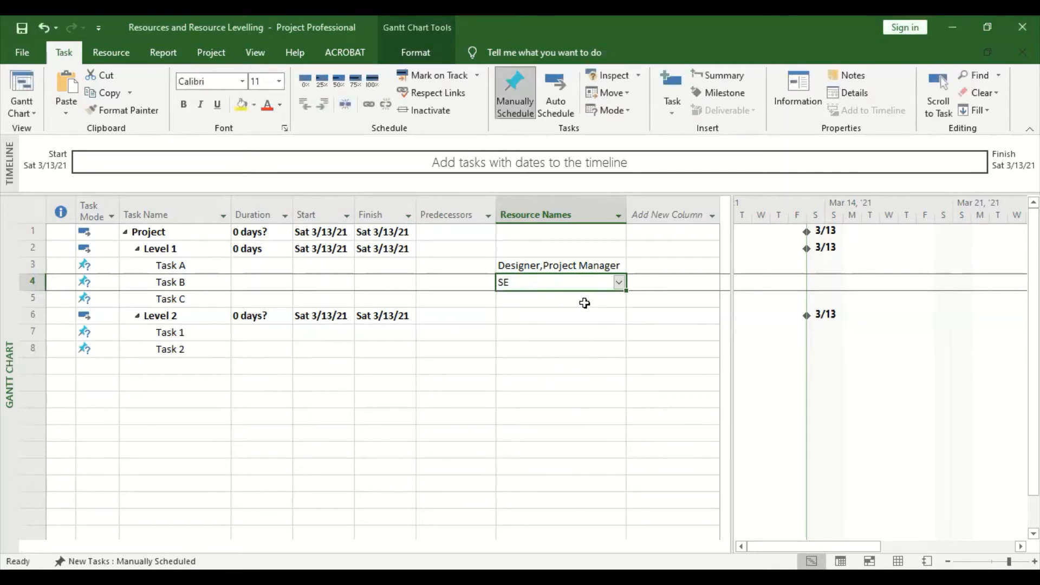
Step: Assign the Grader resource to Task C
left_click(585, 301)
left_click(619, 301)
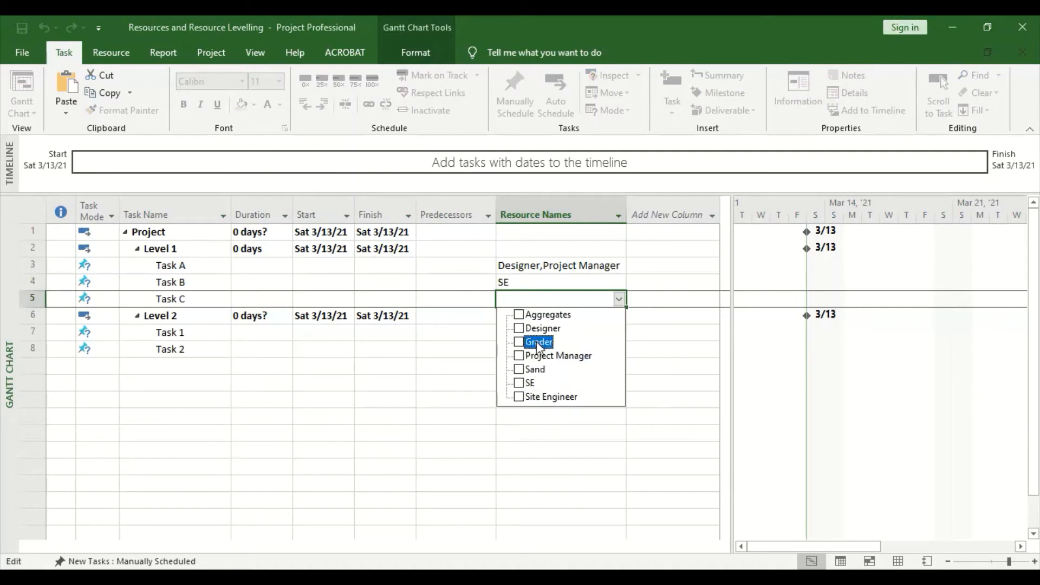
left_click(518, 342)
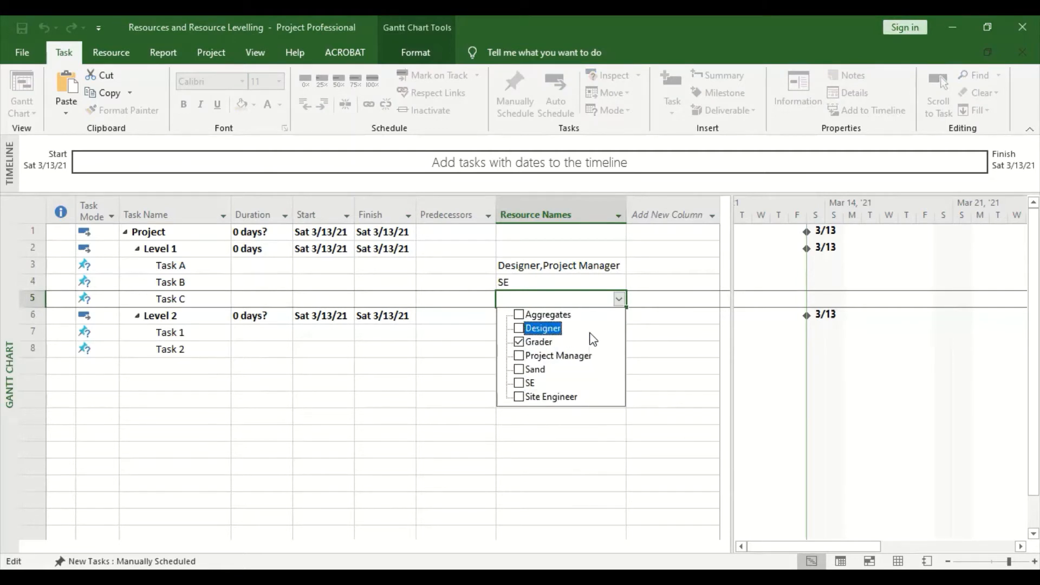
key("Return")
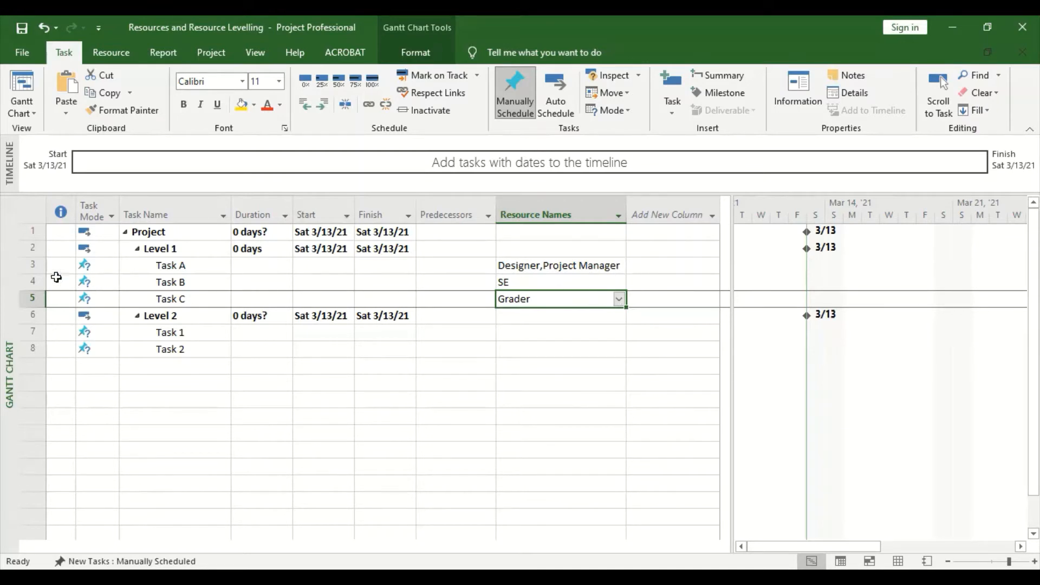
Step: Open the resource assignments in Task 1's Task Information and choose Project Manager as the first resource
left_click(32, 332)
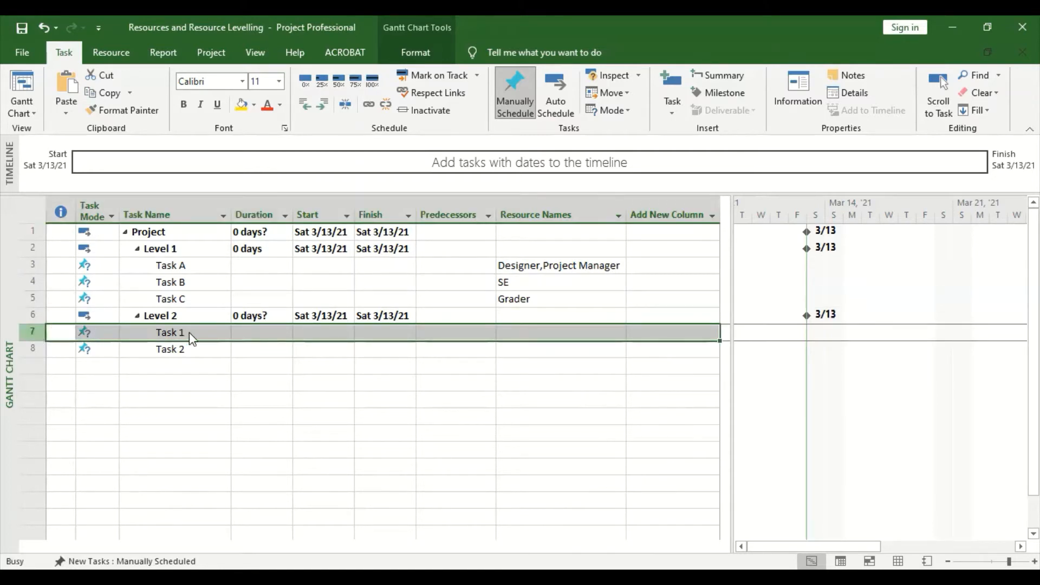
double_click(239, 326)
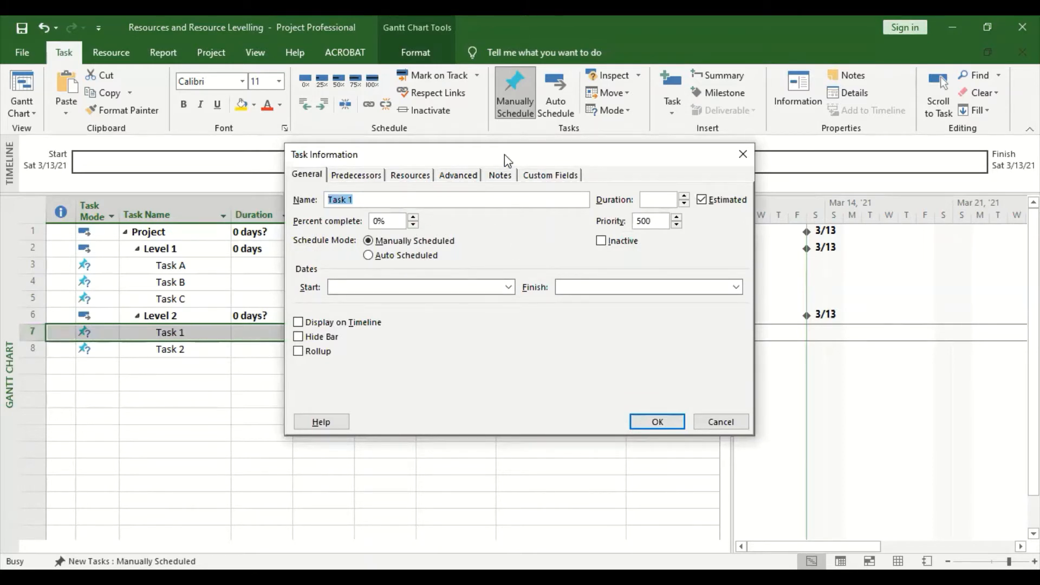
left_click_drag(510, 158, 607, 144)
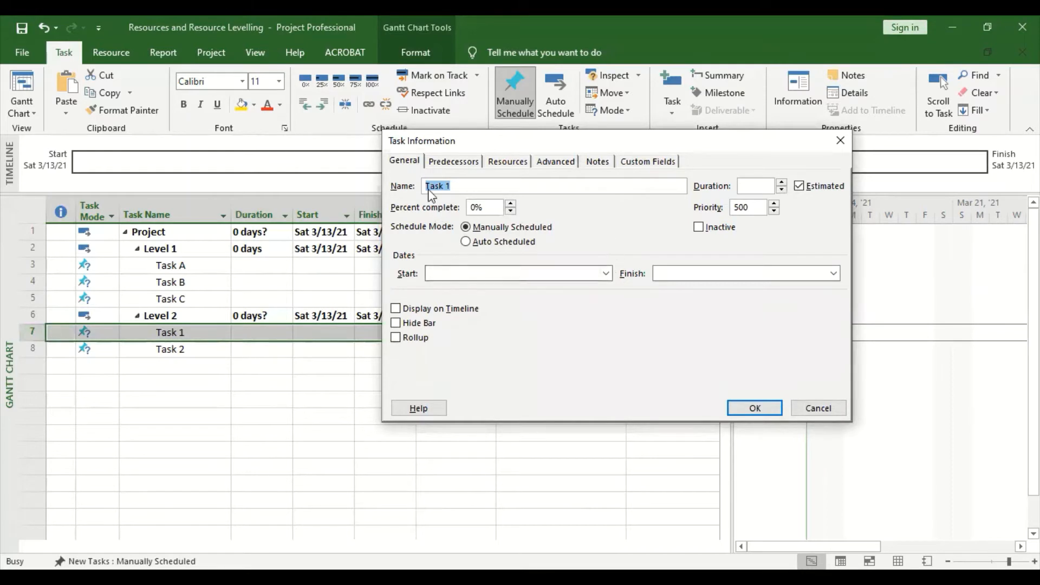
left_click(505, 162)
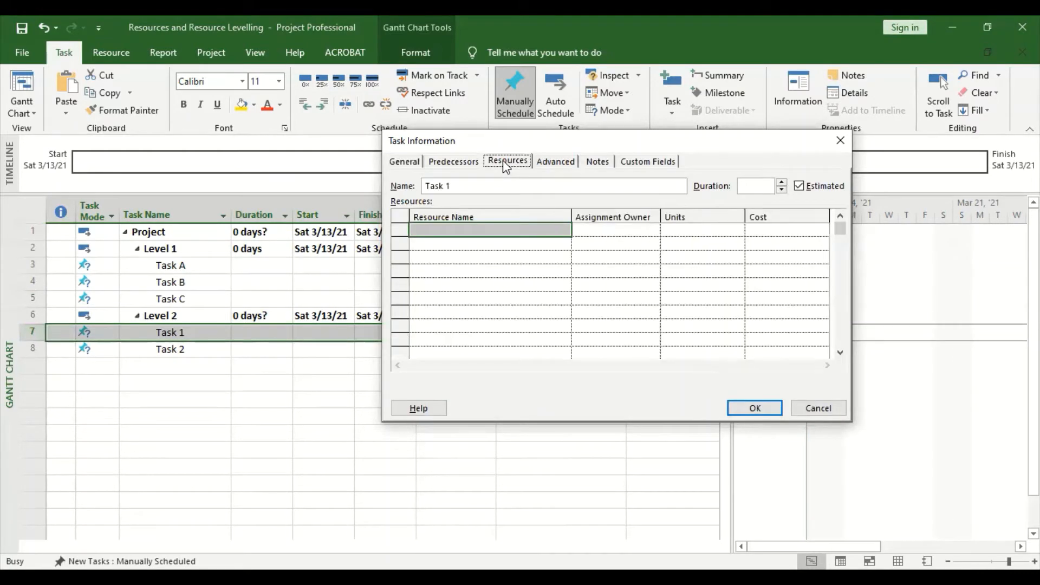
left_click(509, 229)
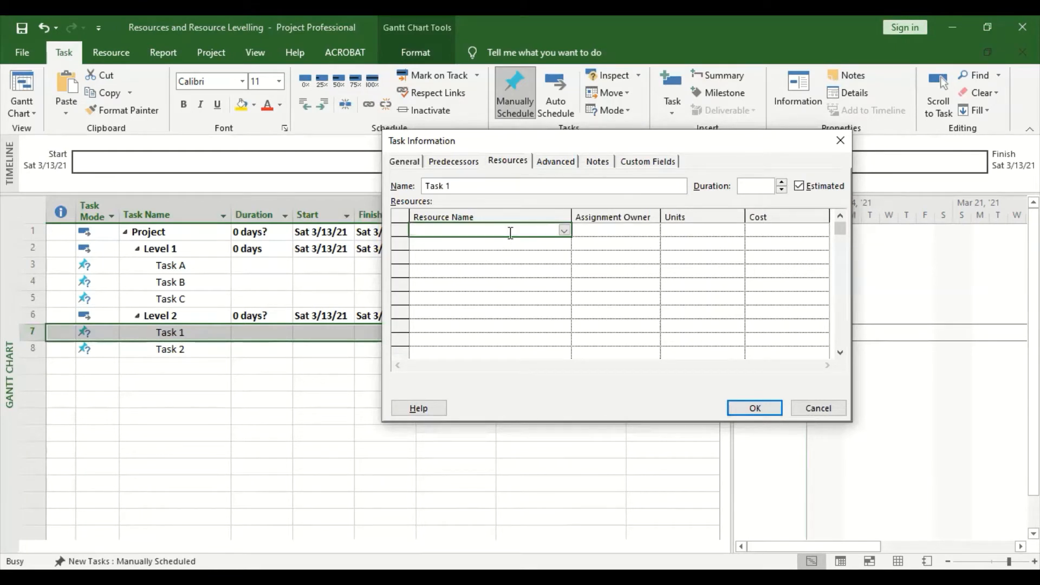
left_click(564, 231)
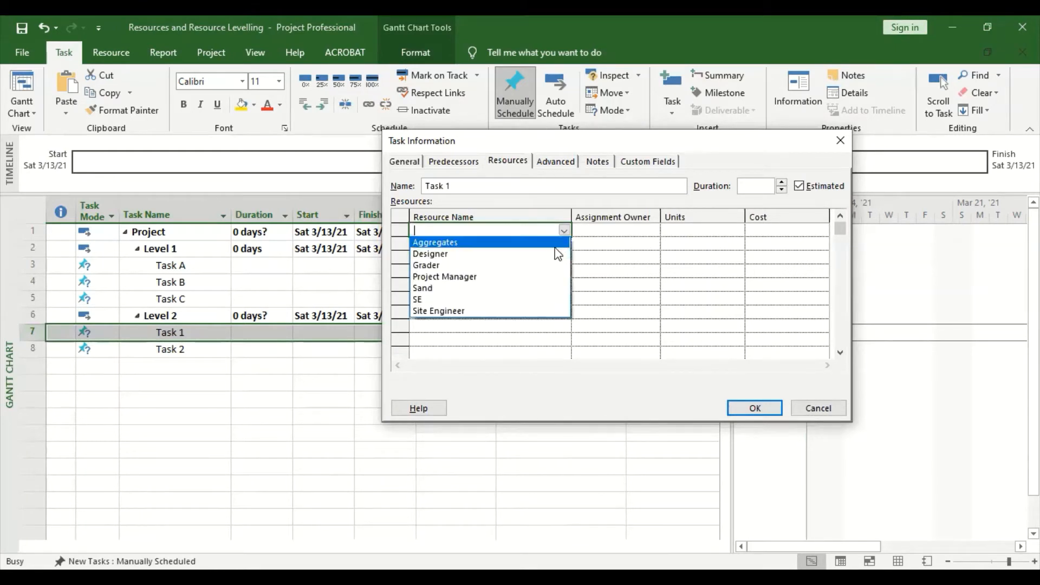
left_click(476, 277)
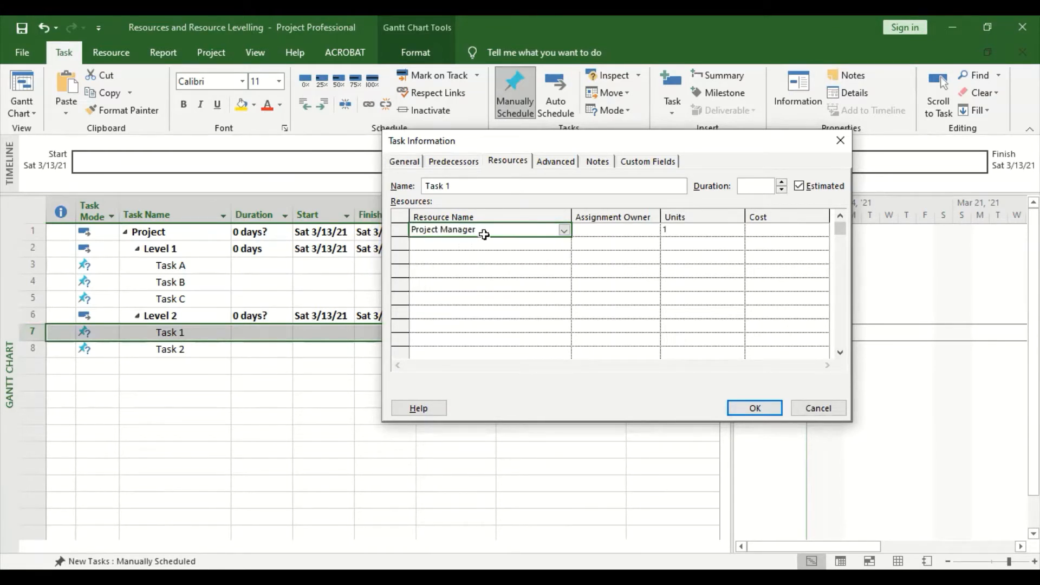
Step: Set Task 1's first resource to Designer, add Project Manager as the second, and accept the assignments
left_click(563, 230)
left_click(474, 289)
left_click(563, 230)
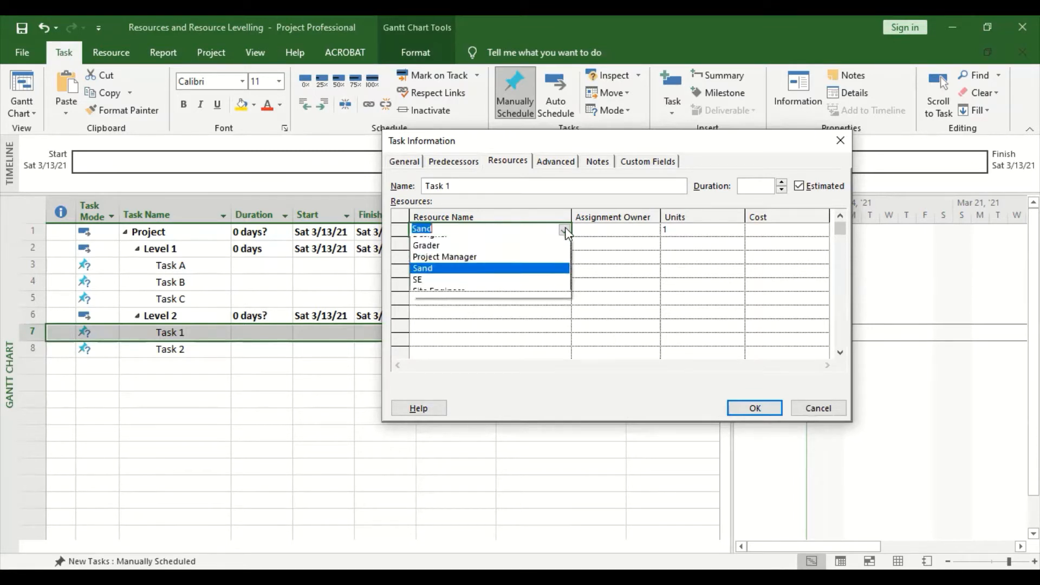
left_click(486, 256)
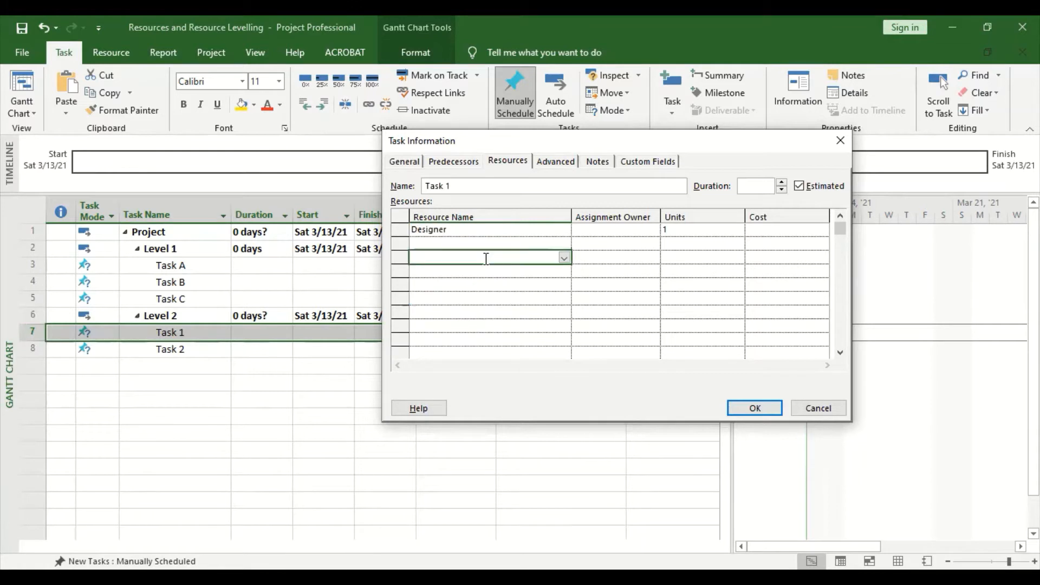
left_click(561, 247)
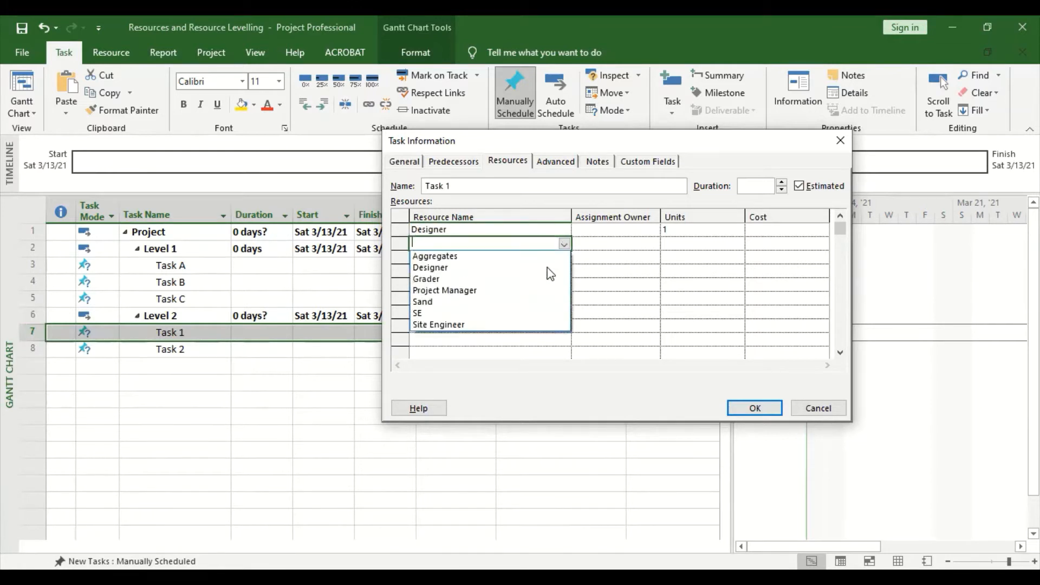
left_click(510, 288)
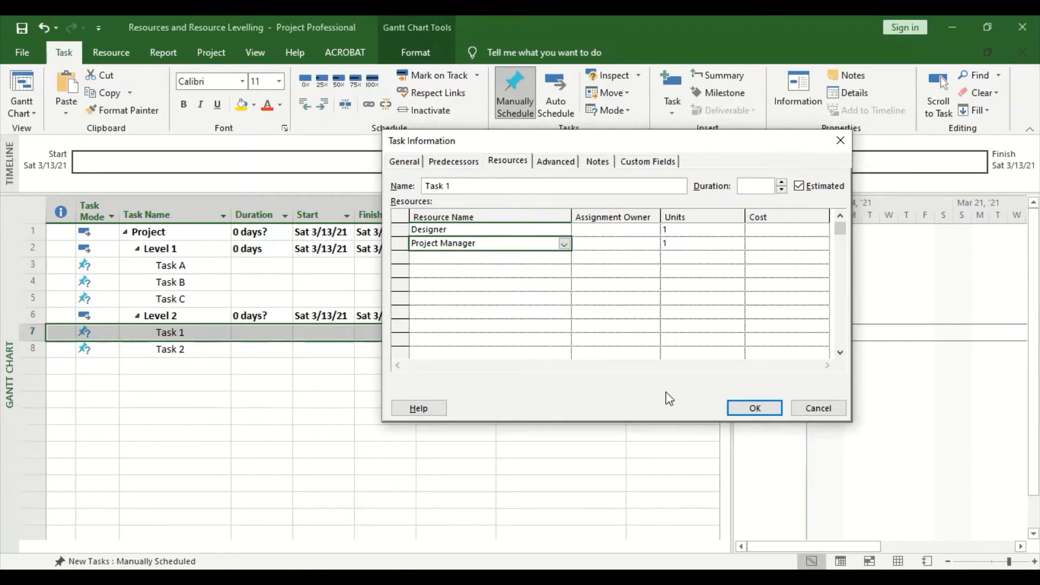
left_click(743, 408)
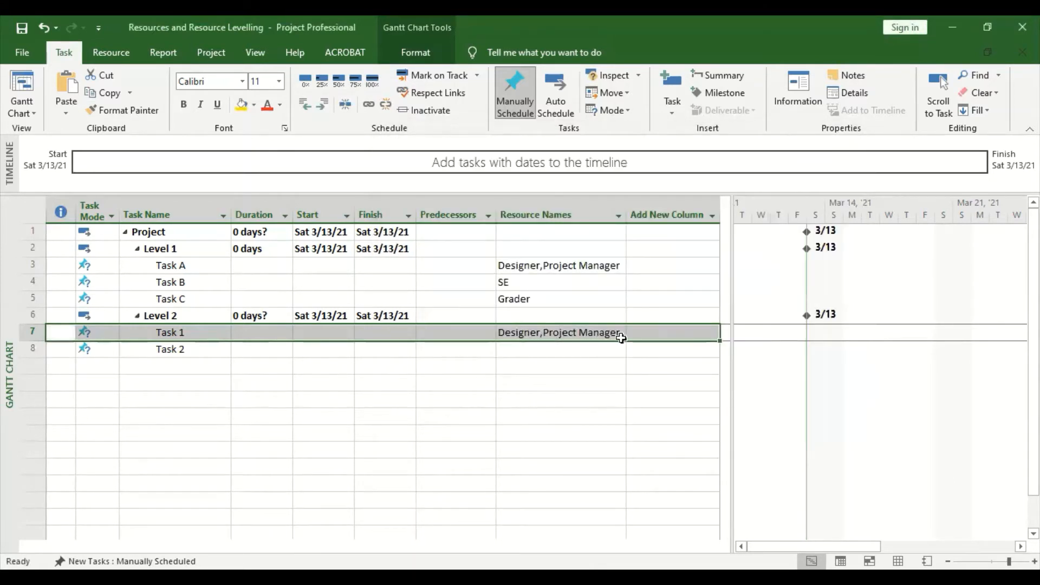
left_click(620, 351)
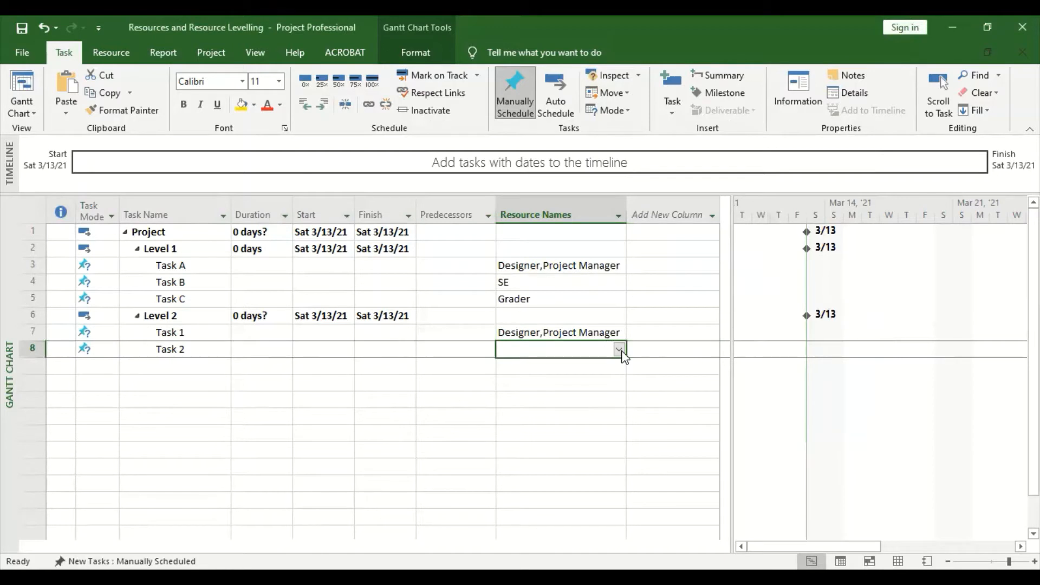
left_click(619, 350)
key("Escape")
left_click(32, 349)
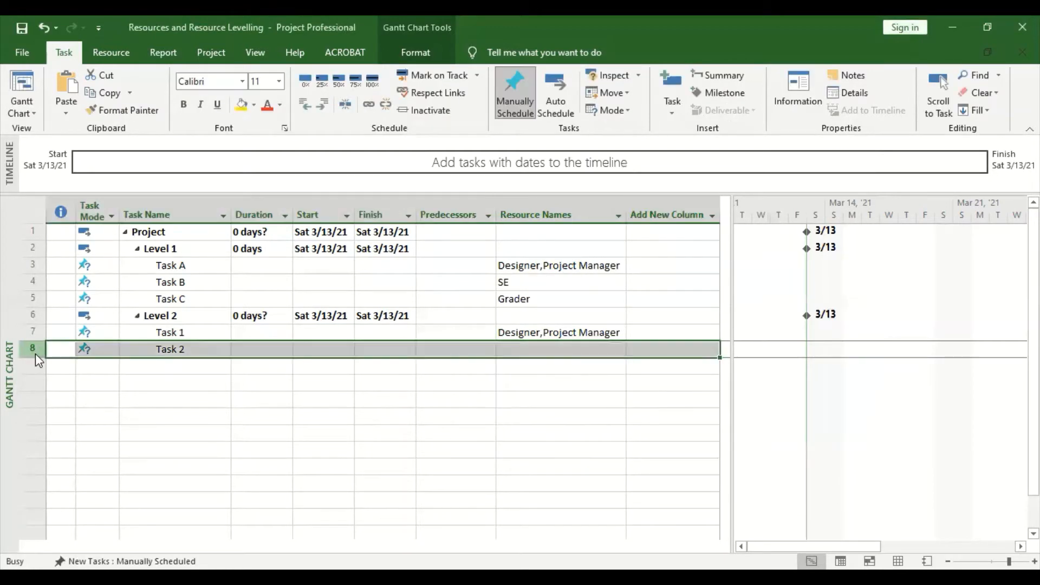
key("shift+F2")
left_click(412, 175)
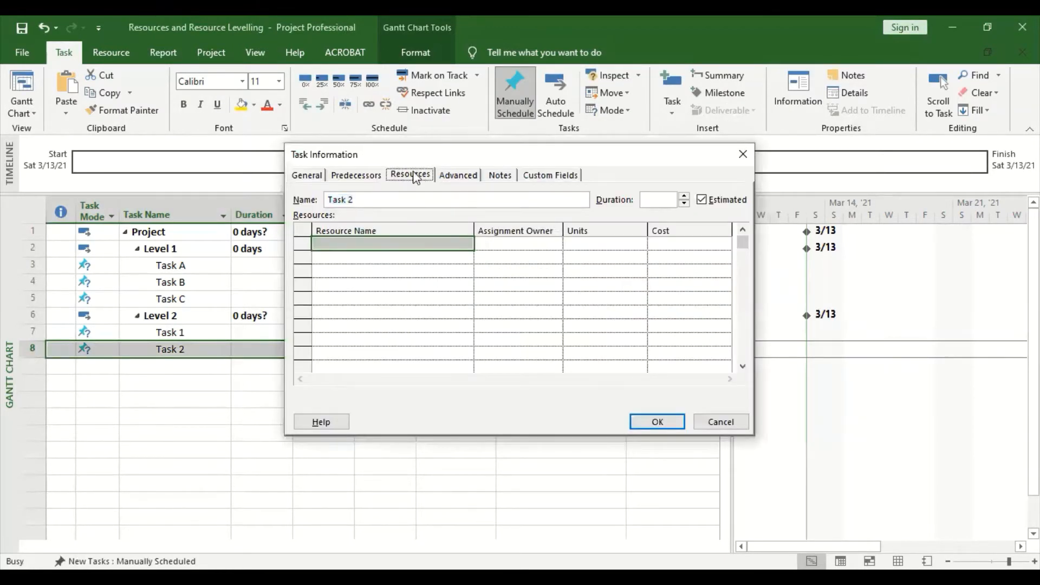
left_click(387, 244)
left_click(465, 244)
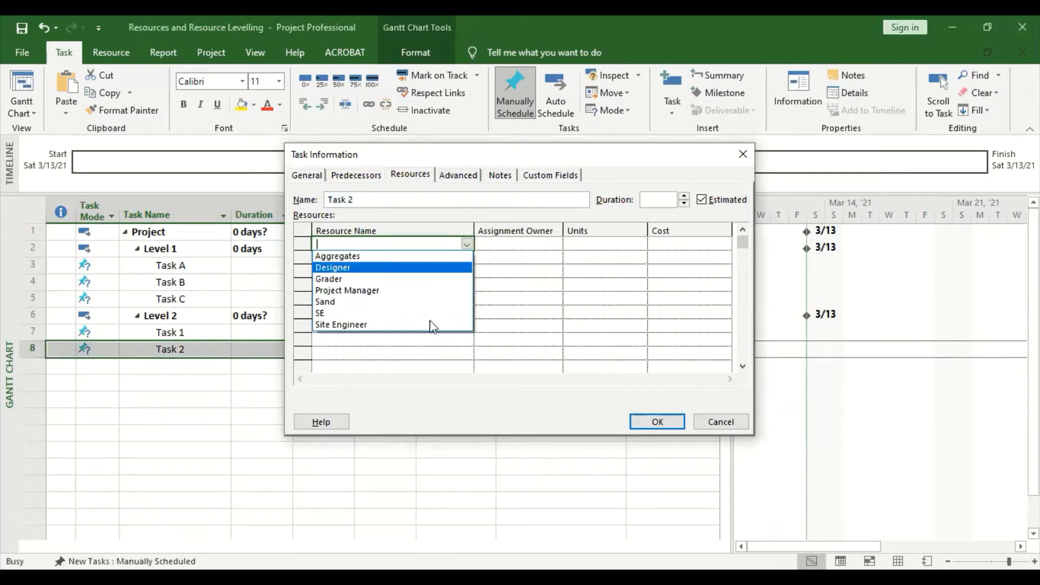
left_click(567, 281)
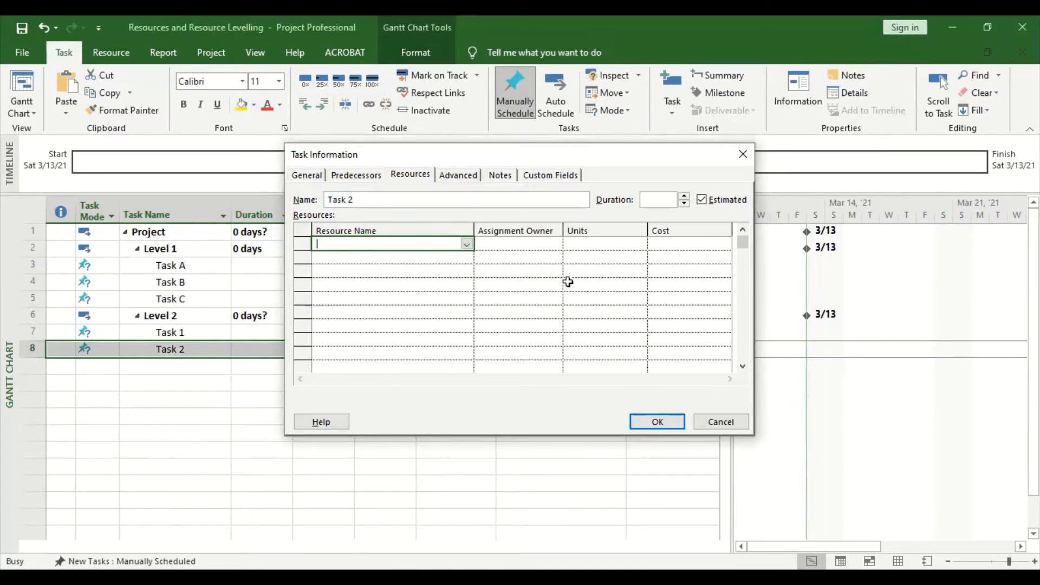
left_click(722, 417)
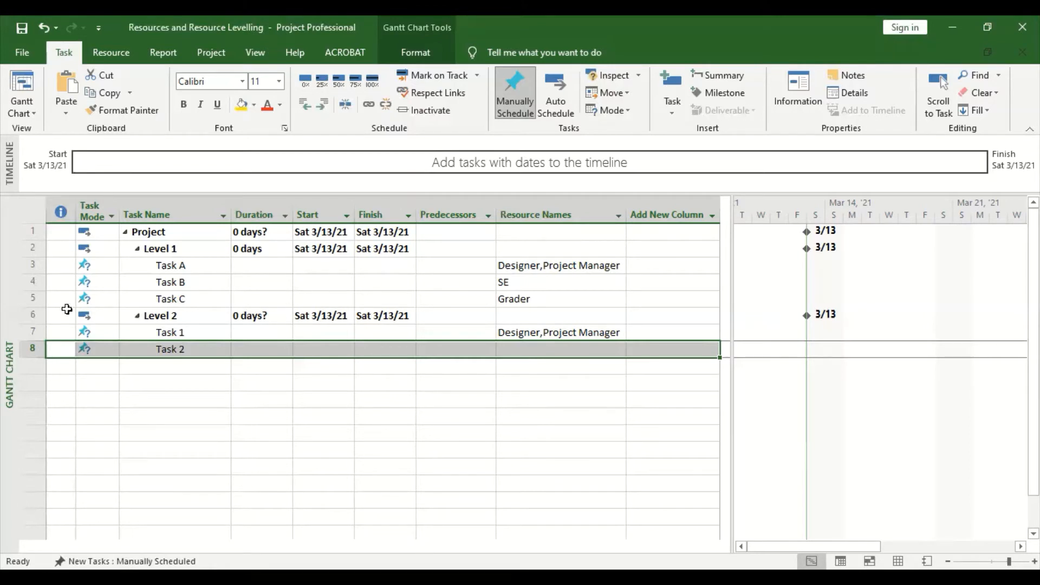
Step: Try inserting a new task above Task C, and undo the insertion
left_click(35, 298)
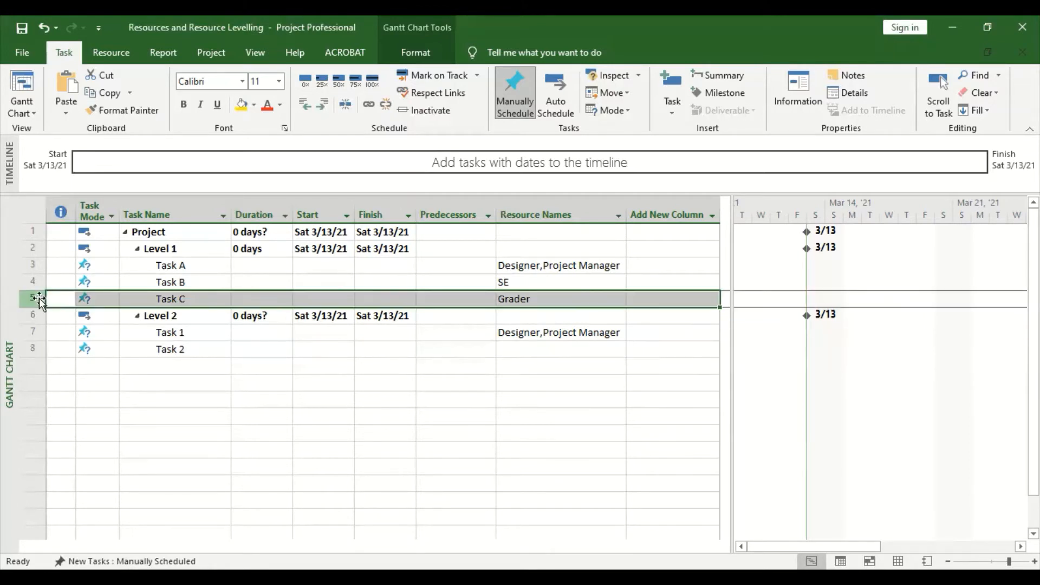
right_click(40, 299)
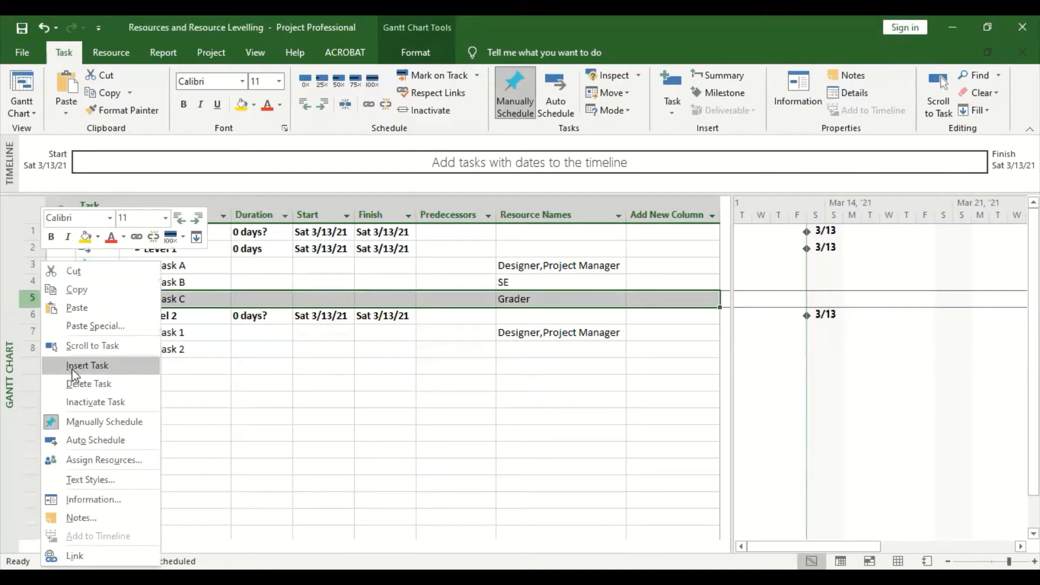
left_click(87, 366)
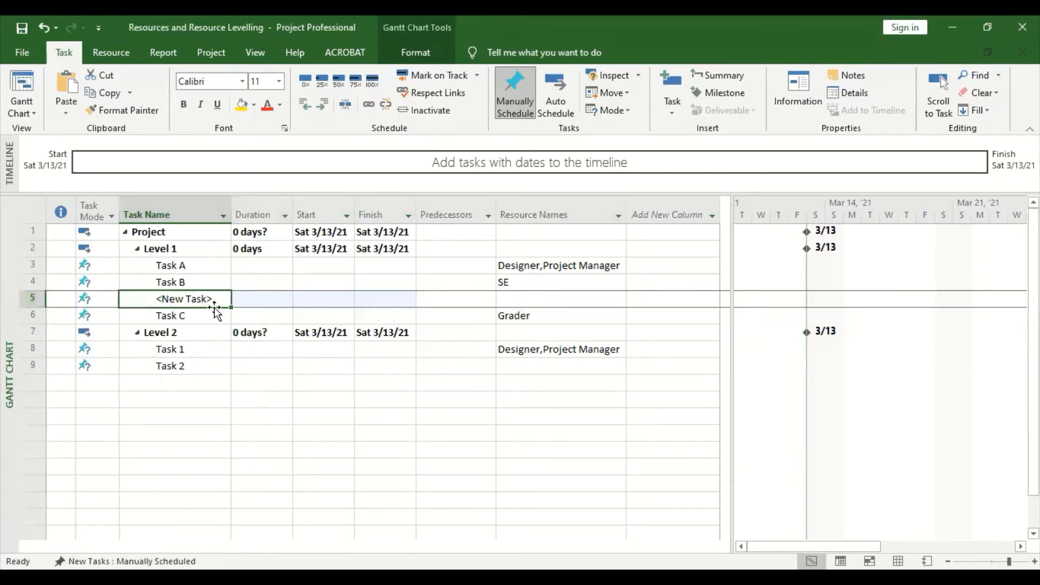
key("ctrl+z")
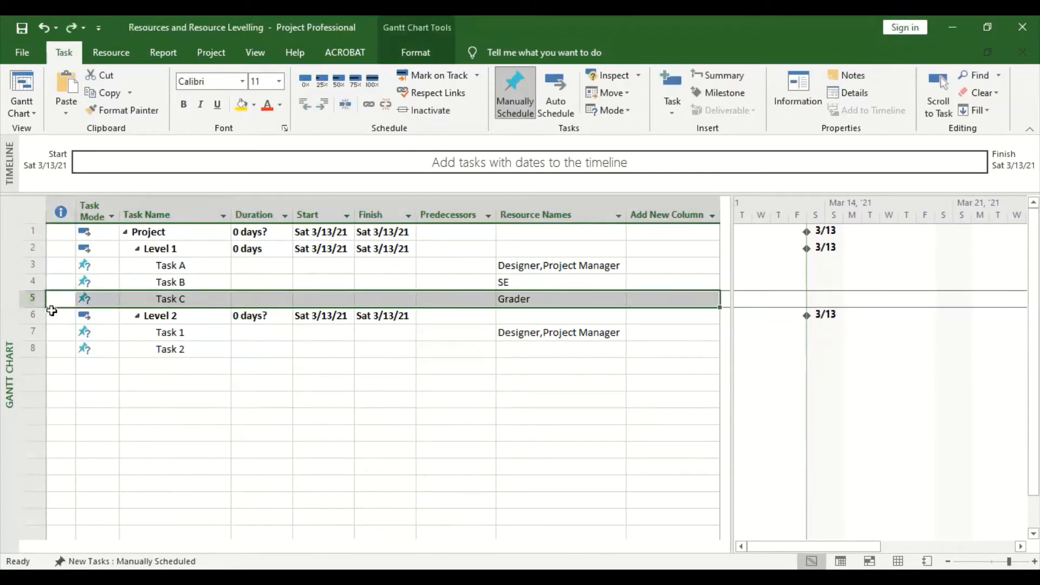
Step: Insert a new task directly above Level 2 and name it Milestone 1
left_click(29, 315)
right_click(32, 315)
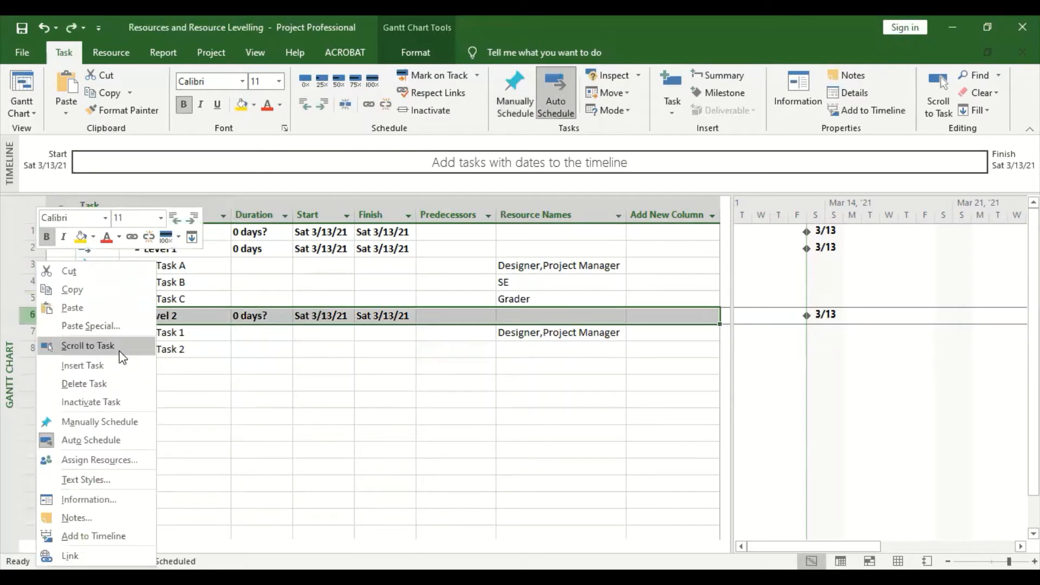
left_click(125, 367)
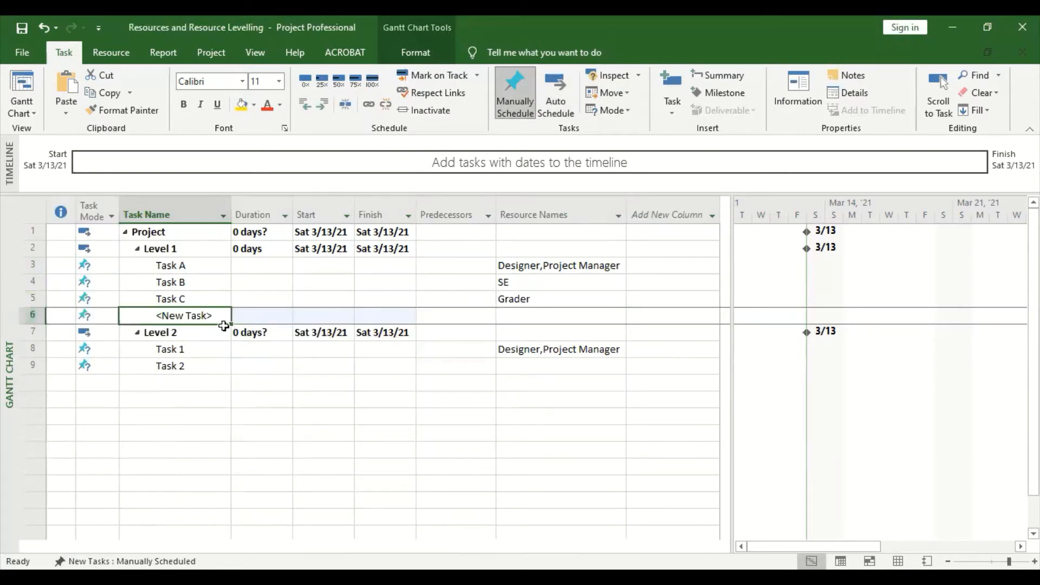
type("mILER")
key("BackSpace")
key("BackSpace")
key("BackSpace")
key("BackSpace")
key("BackSpace")
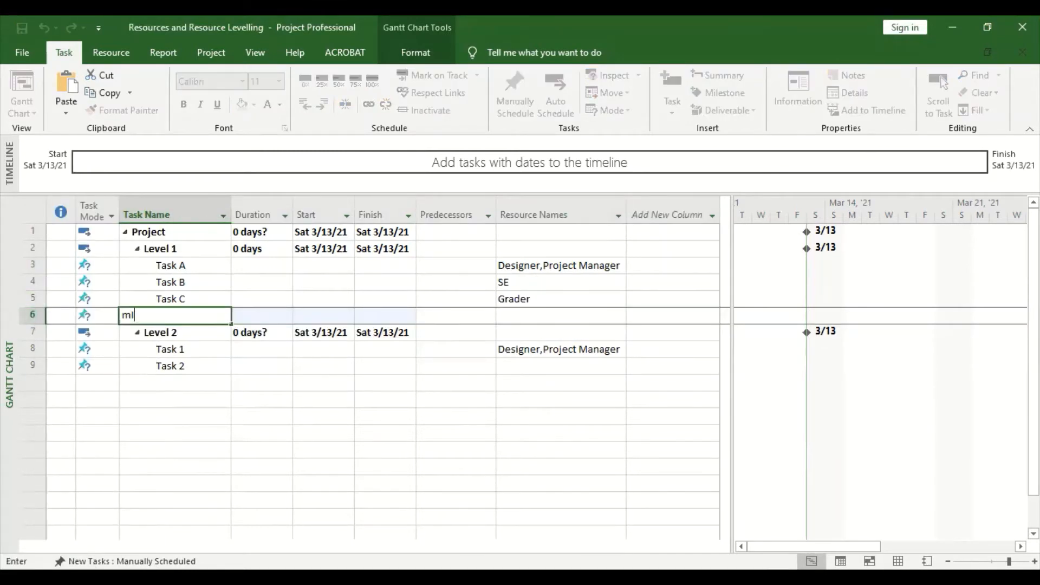
type("Milestone 1")
key("Return")
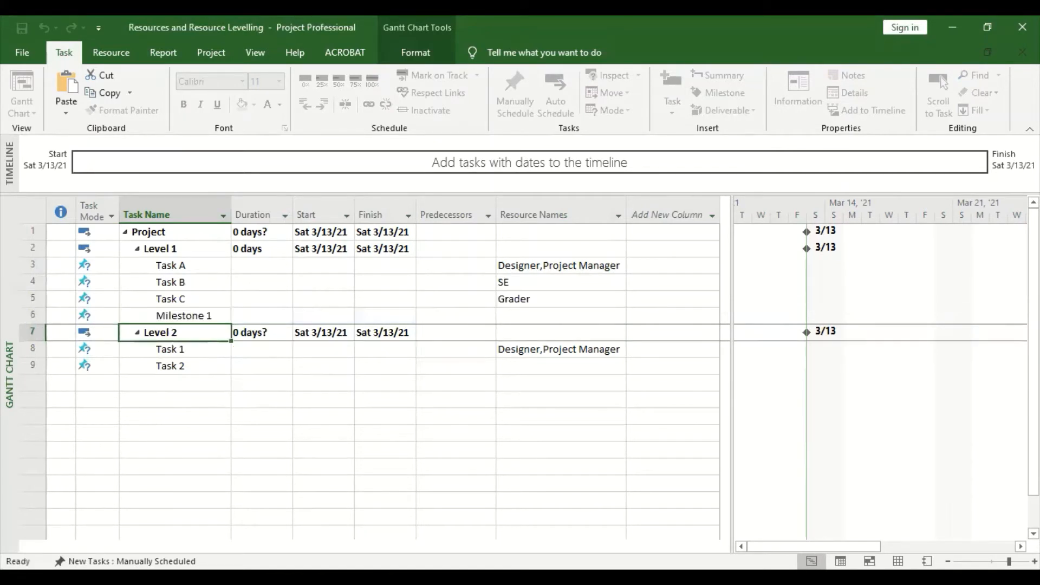
Step: Set the duration of Milestone 1 to 0 days
left_click(268, 317)
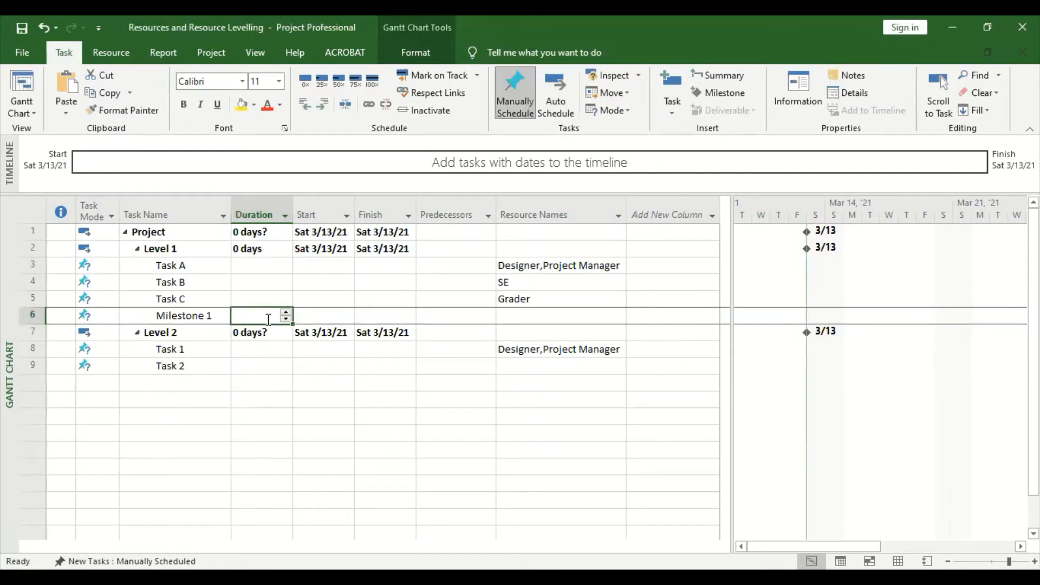
type("0")
left_click(323, 318)
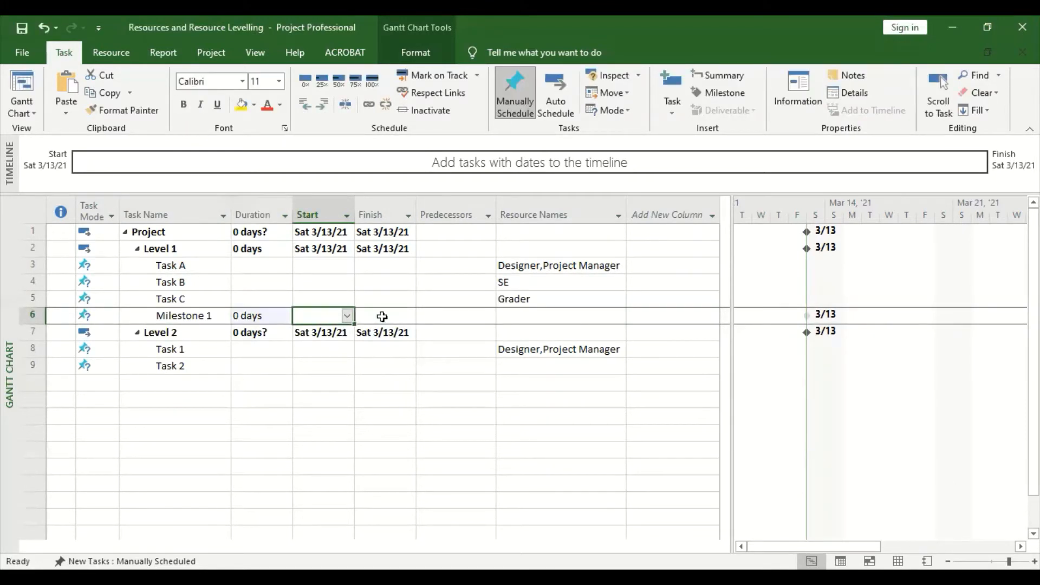
Step: Set the durations of Task A to 5 days, Task B to 10 days and Task C to 13 days
left_click(267, 265)
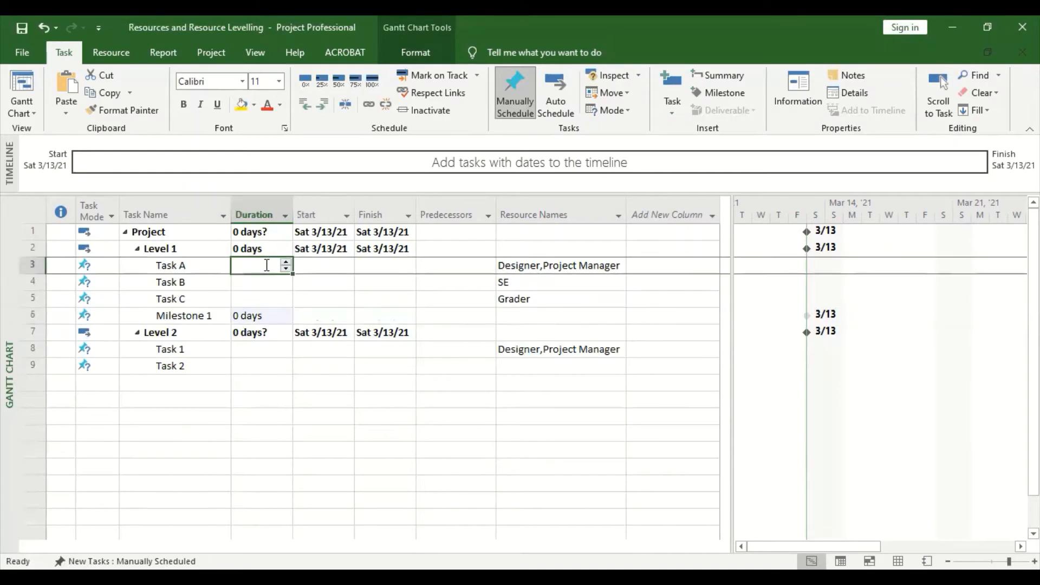
type("5")
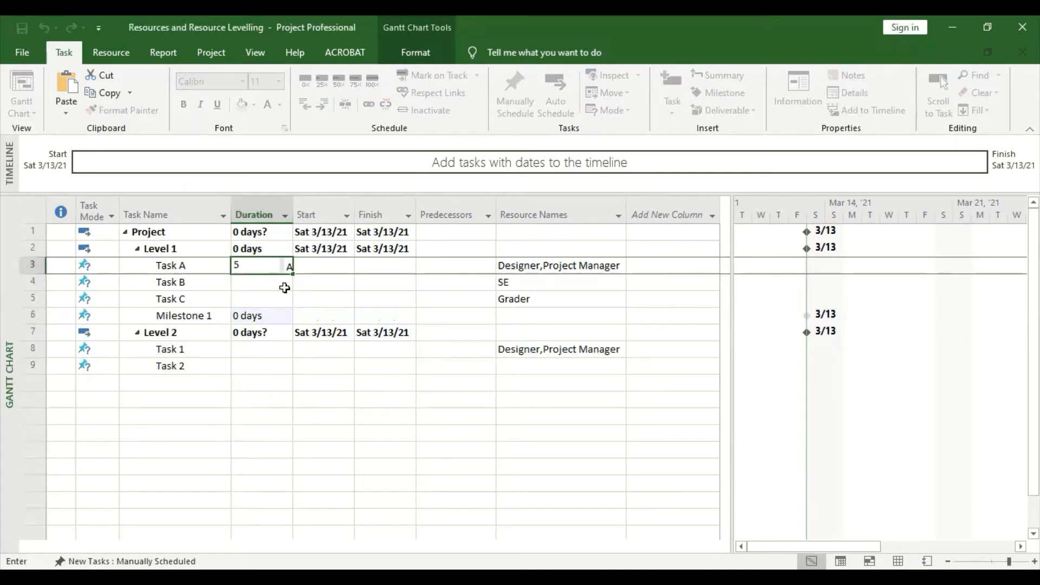
left_click(283, 287)
type("10")
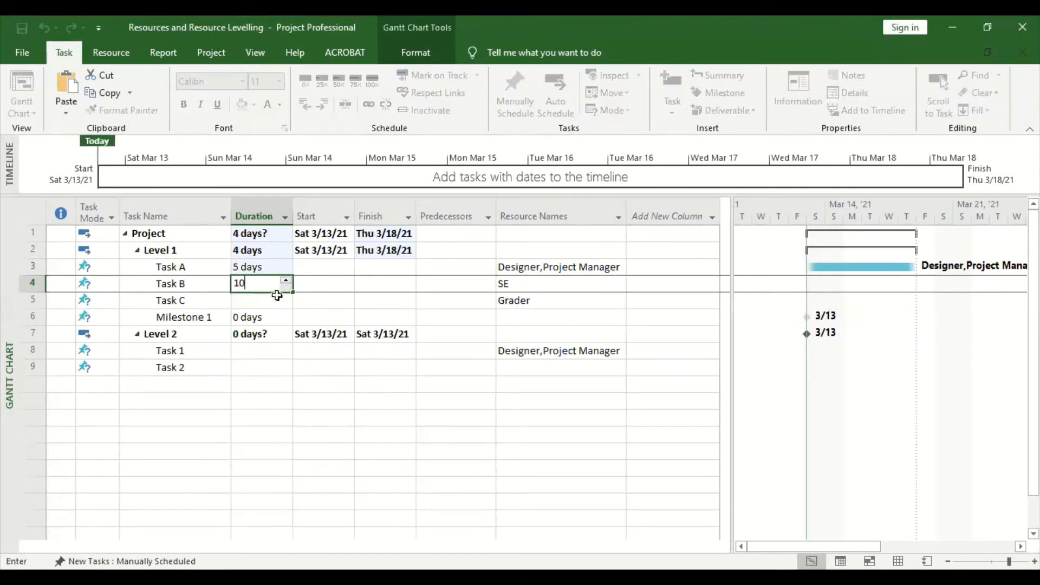
left_click(276, 300)
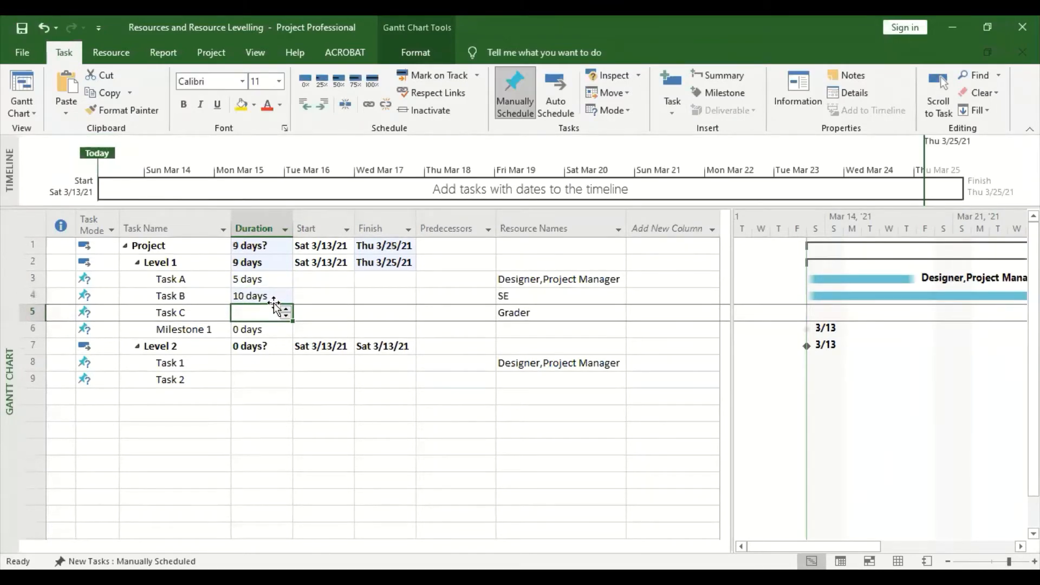
type("13")
Step: Set Task A's start date to Sunday 3/14/21
left_click(320, 273)
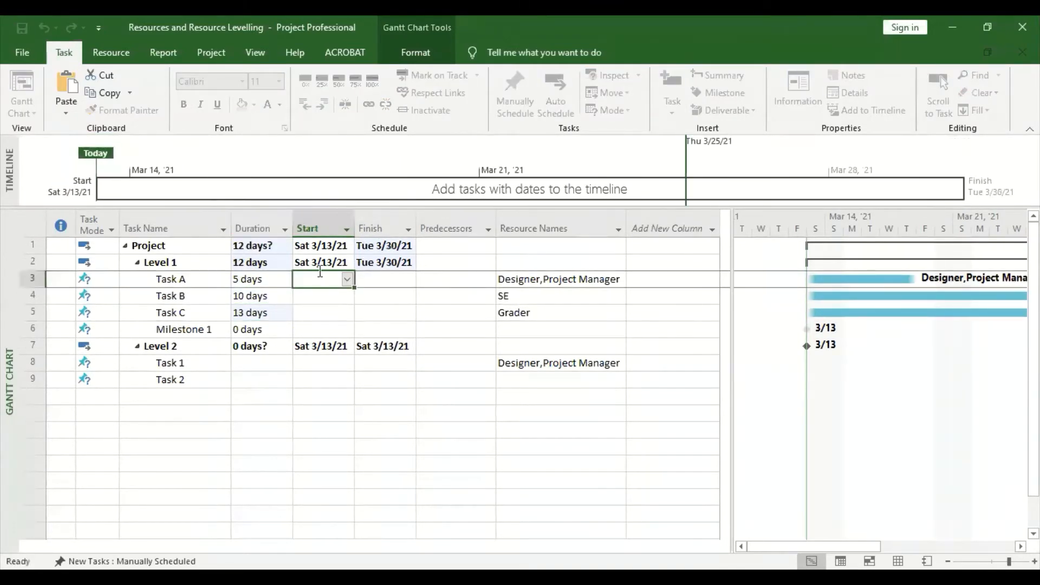
left_click(347, 279)
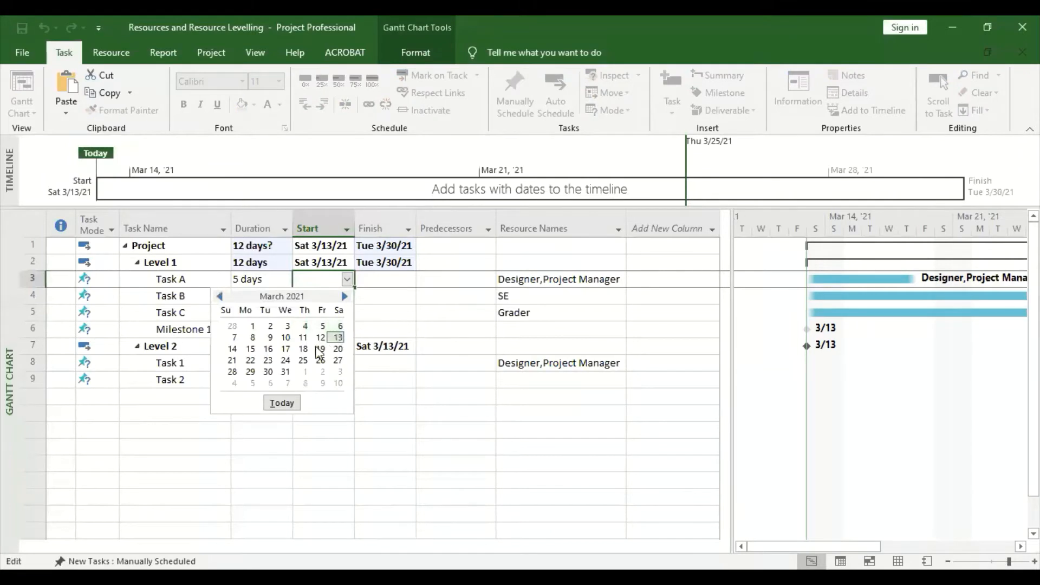
left_click(232, 349)
Step: Set Task B's start date to Friday 3/19/21, the day after Task A finishes
left_click(331, 297)
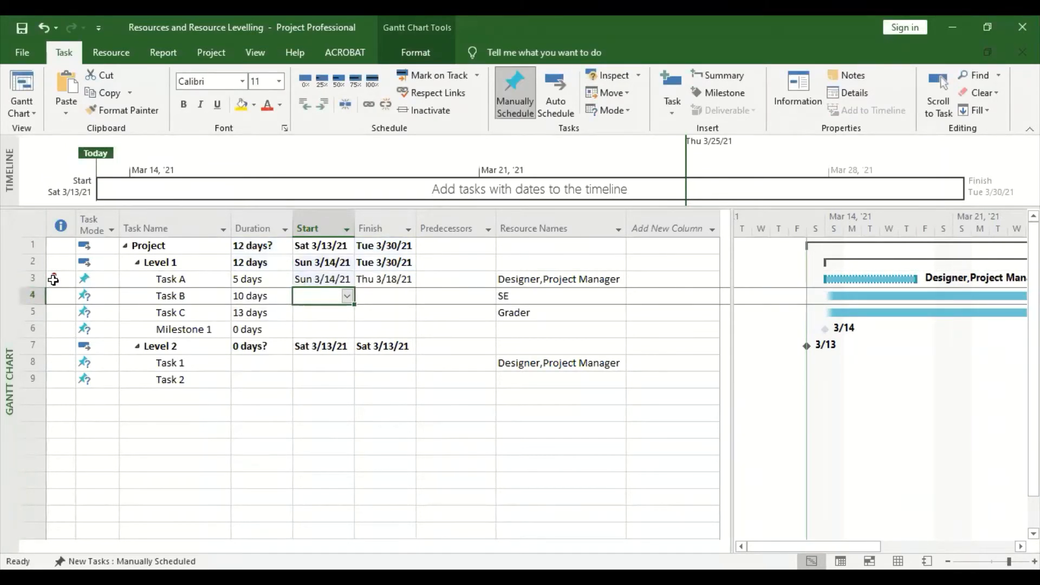
mouse_move(53, 279)
left_click(346, 296)
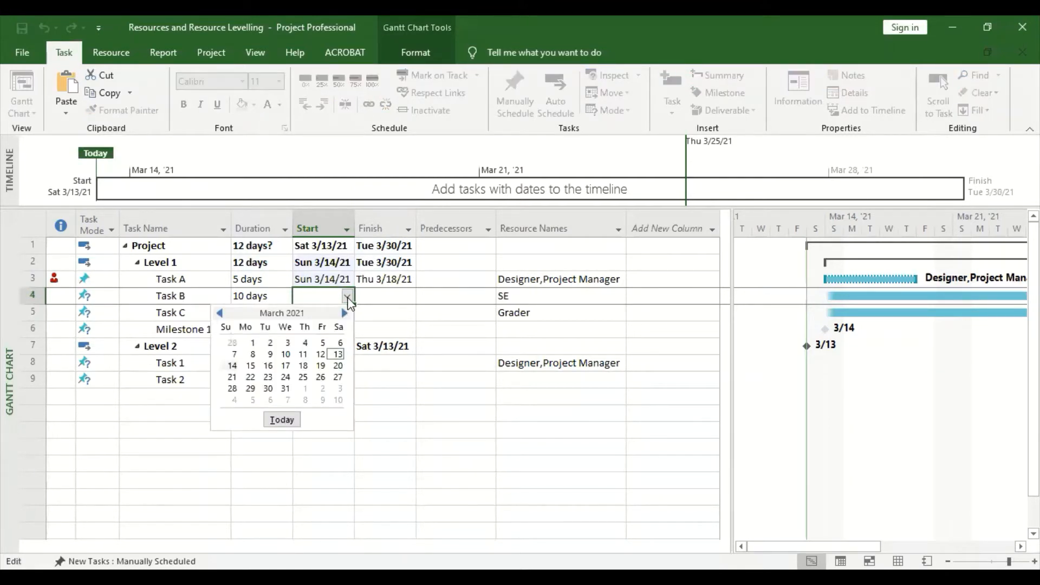
left_click(232, 297)
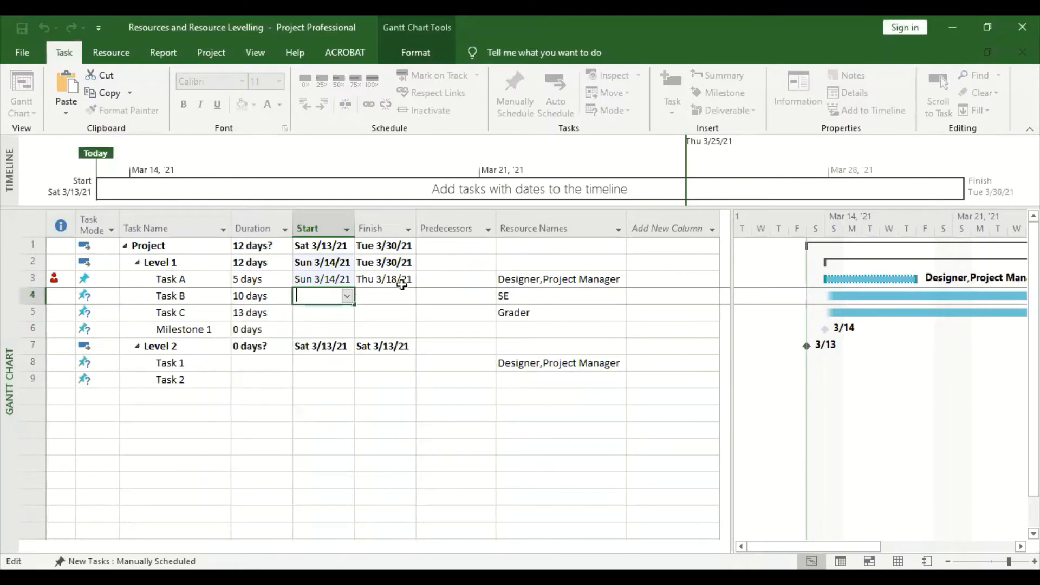
left_click(347, 296)
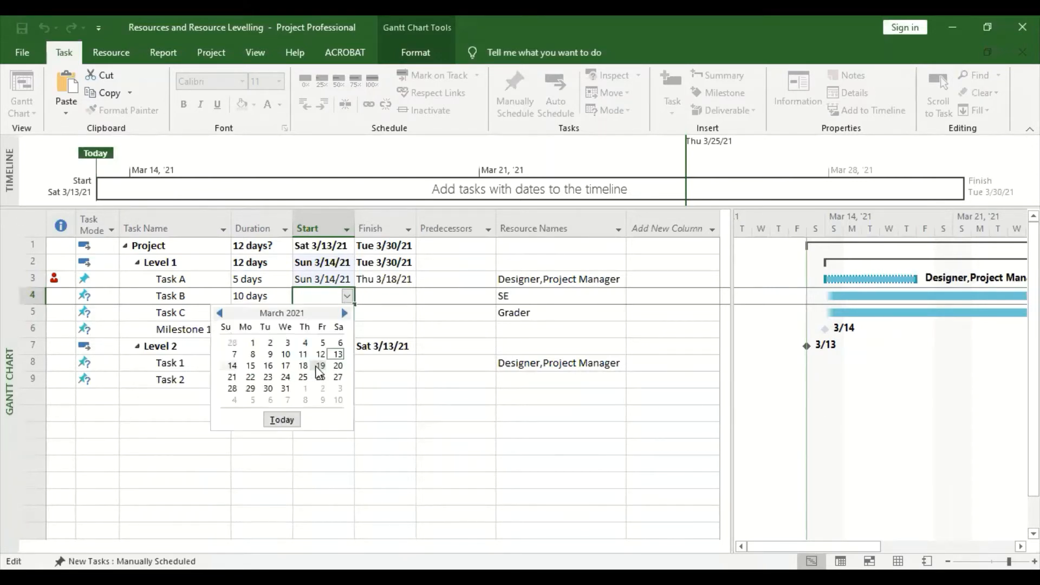
left_click(317, 366)
Step: Set Task C's start date to Friday 4/2/21, the day after Task B finishes
left_click(342, 313)
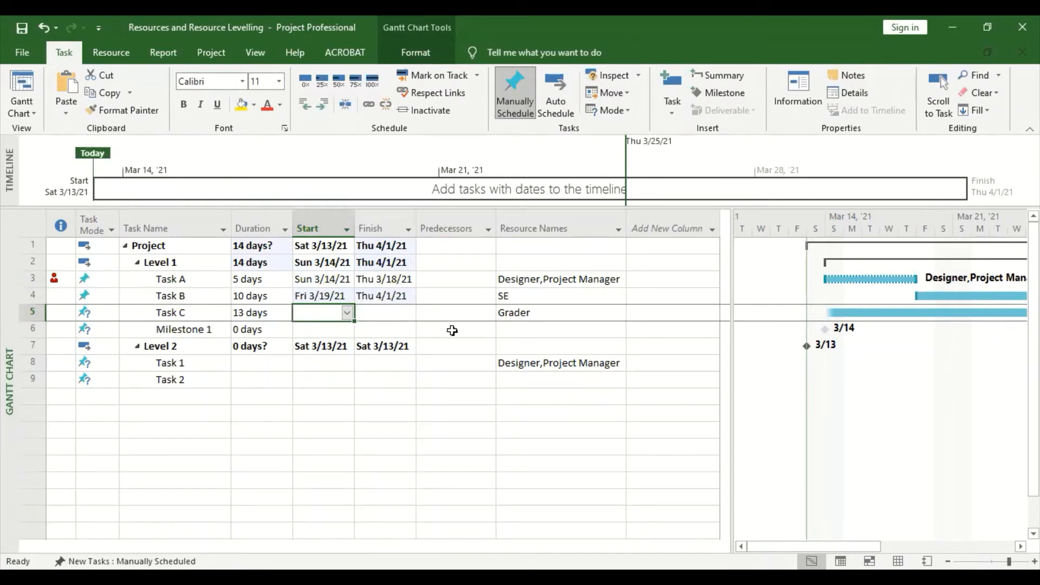
left_click(347, 313)
left_click(344, 329)
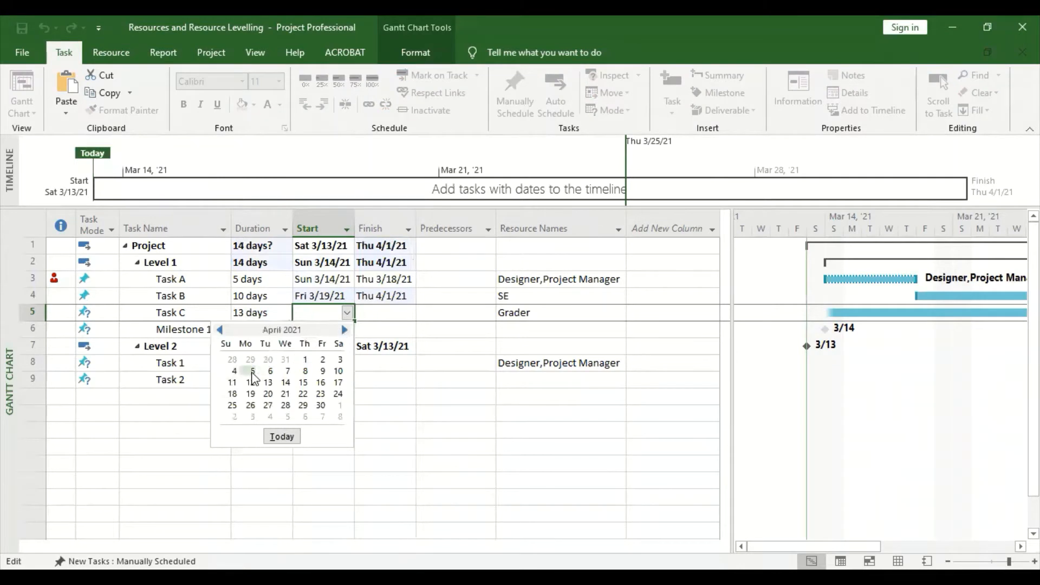
left_click(321, 360)
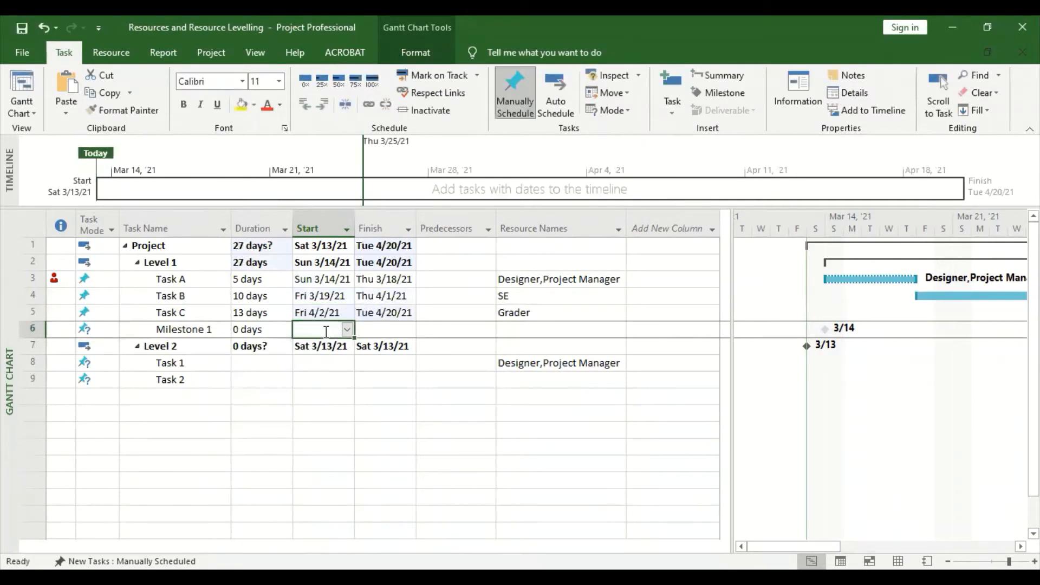
left_click(346, 330)
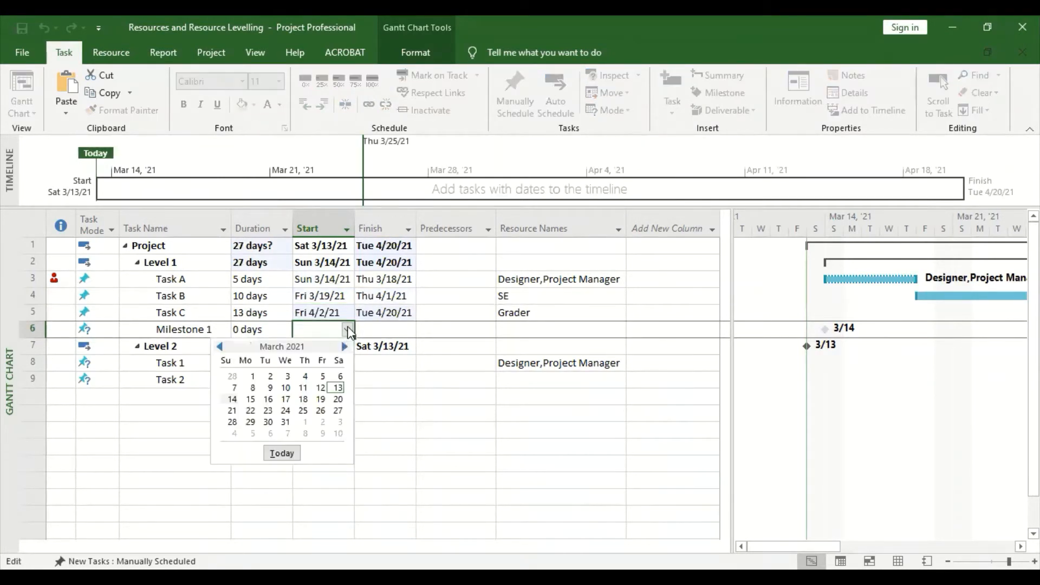
left_click(347, 330)
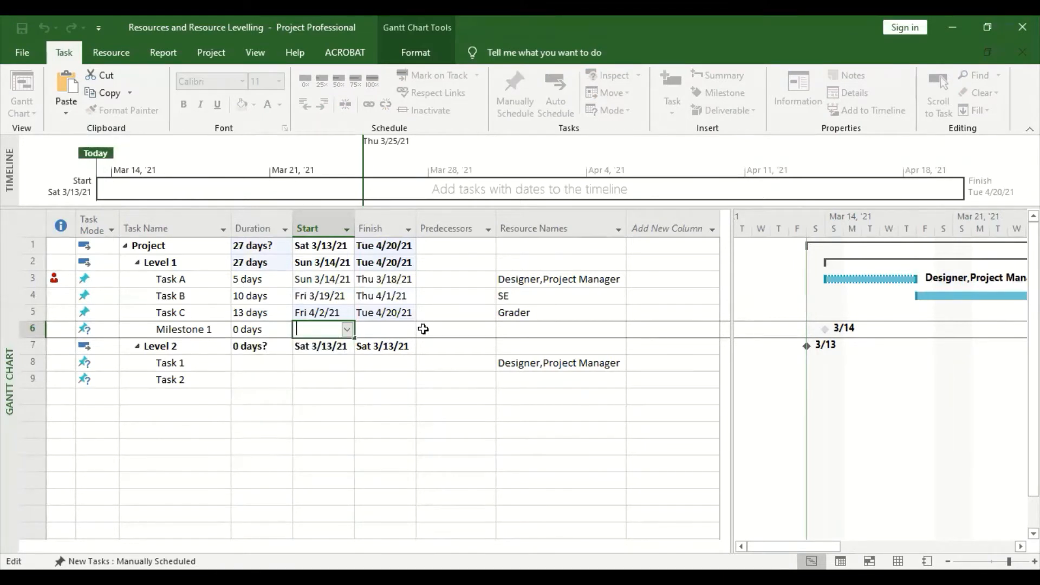
key("Return")
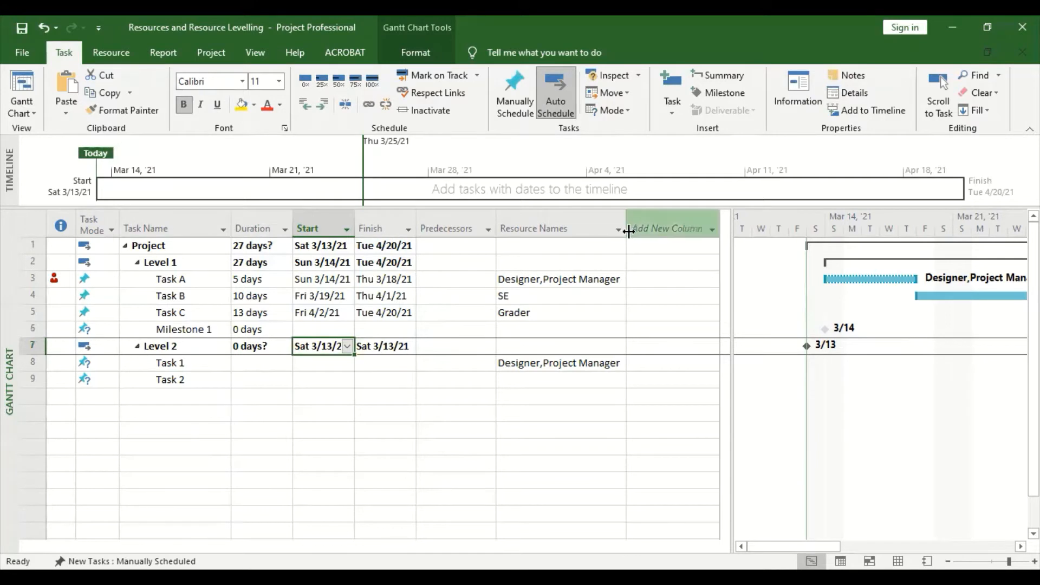
Step: Widen the Resource Names column and look over the options offered for Task A's overallocation indicator
left_click_drag(628, 231, 680, 232)
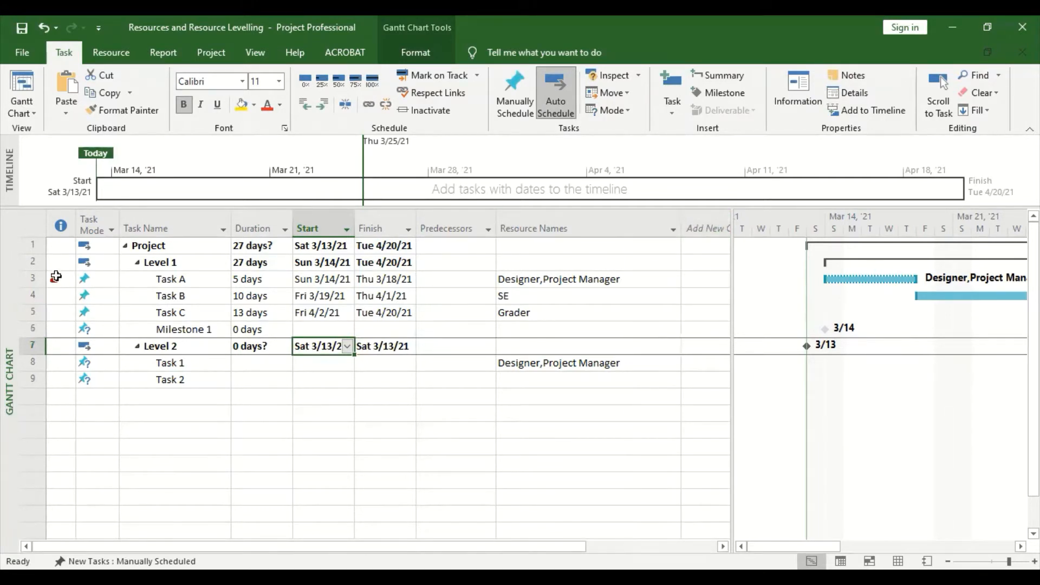
mouse_move(56, 277)
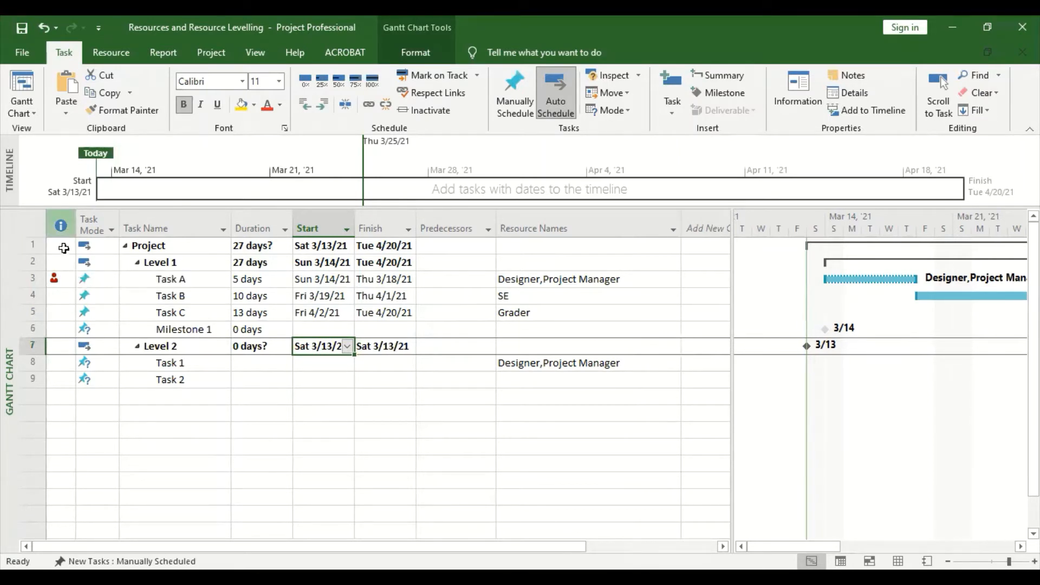
right_click(50, 280)
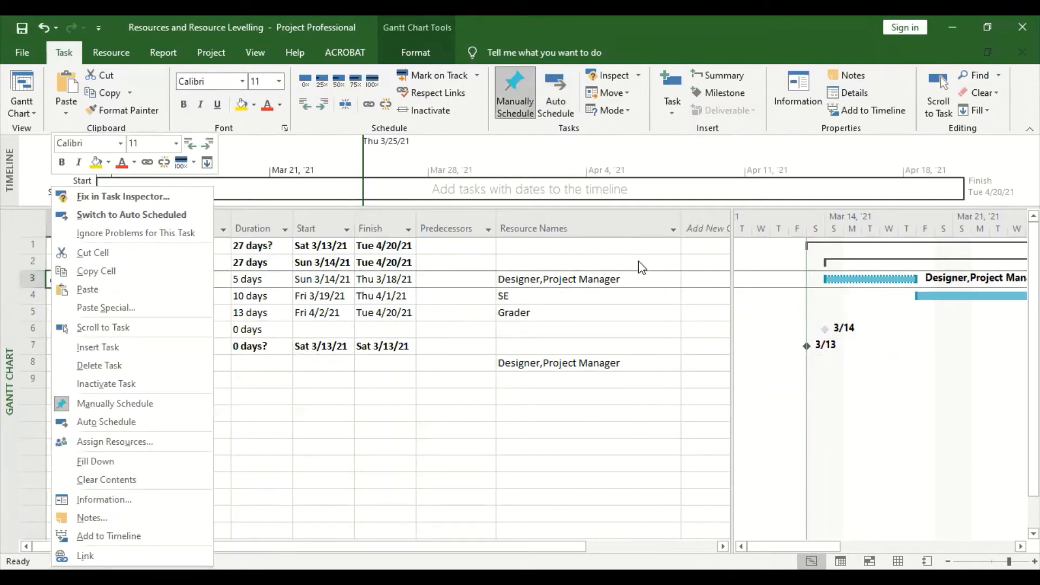
left_click(631, 278)
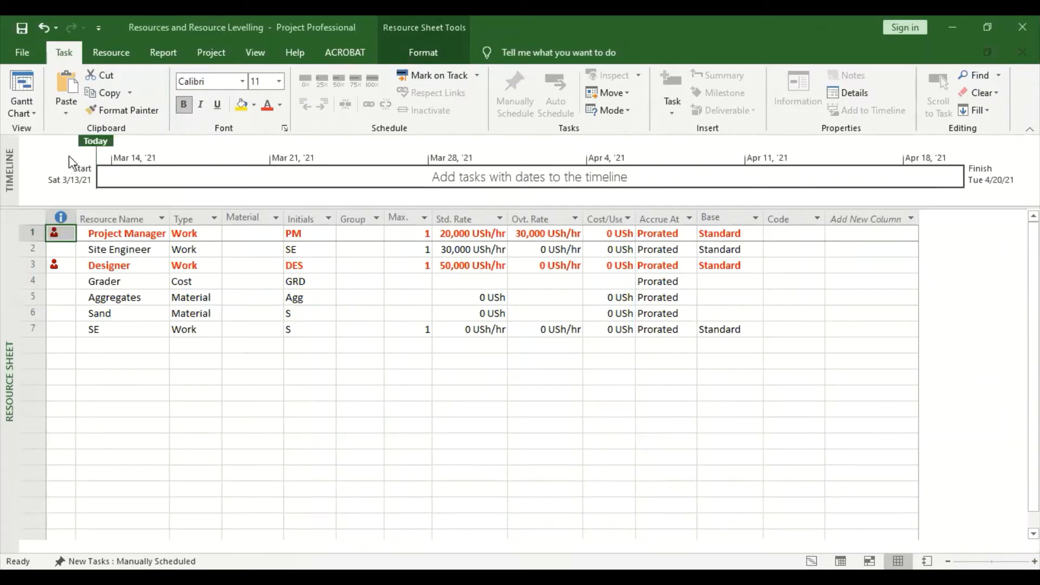
Step: Compare Task A's overallocation indicator in the Gantt Chart view with the Project Manager's indicator in the Resource Sheet
left_click(26, 112)
left_click(33, 155)
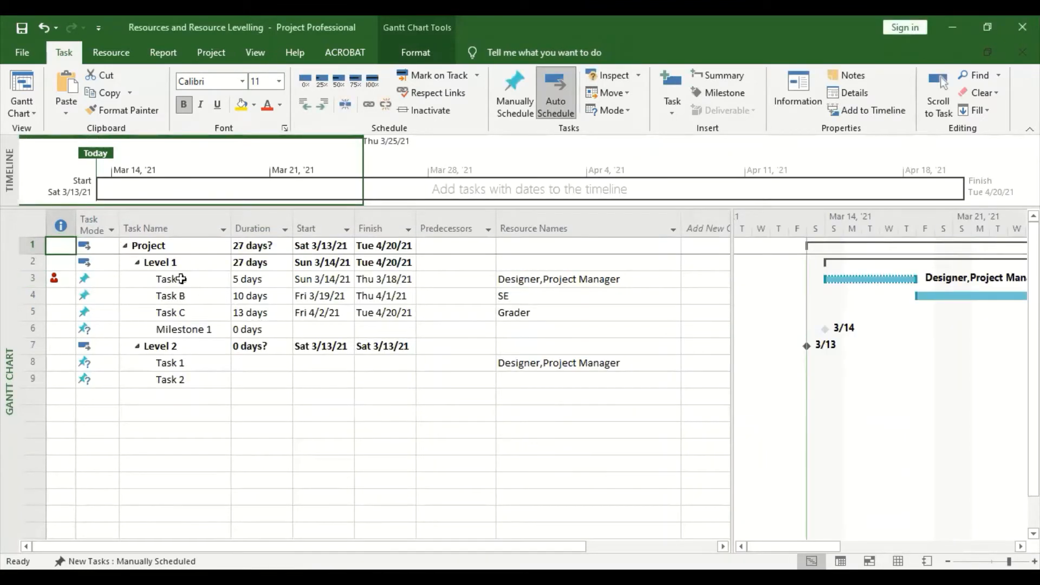
mouse_move(53, 283)
left_click(34, 114)
left_click(81, 209)
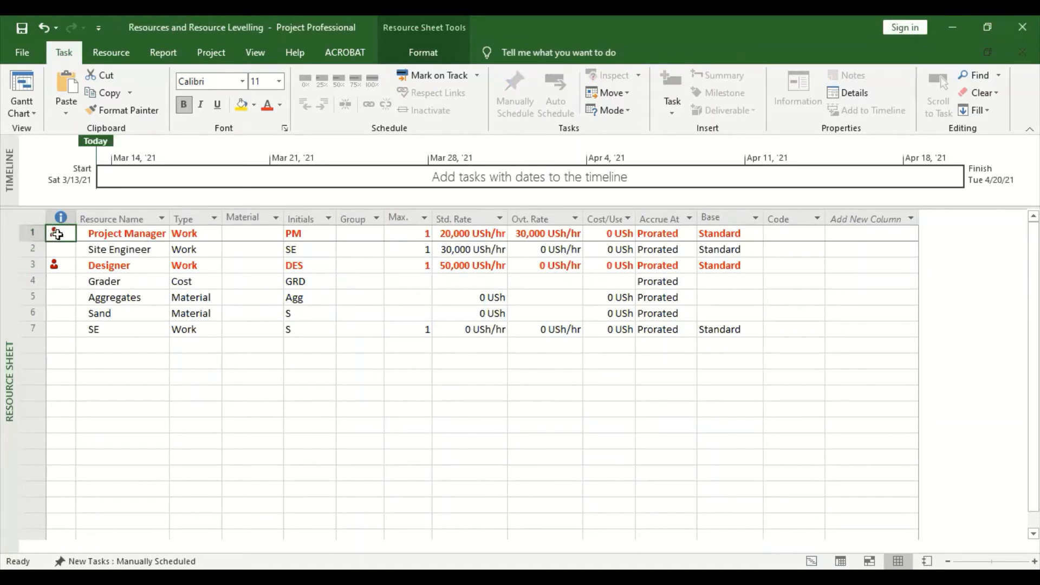
mouse_move(56, 234)
Step: Review the task schedule in the Gantt Chart view and go back to the Resource Sheet
left_click(23, 103)
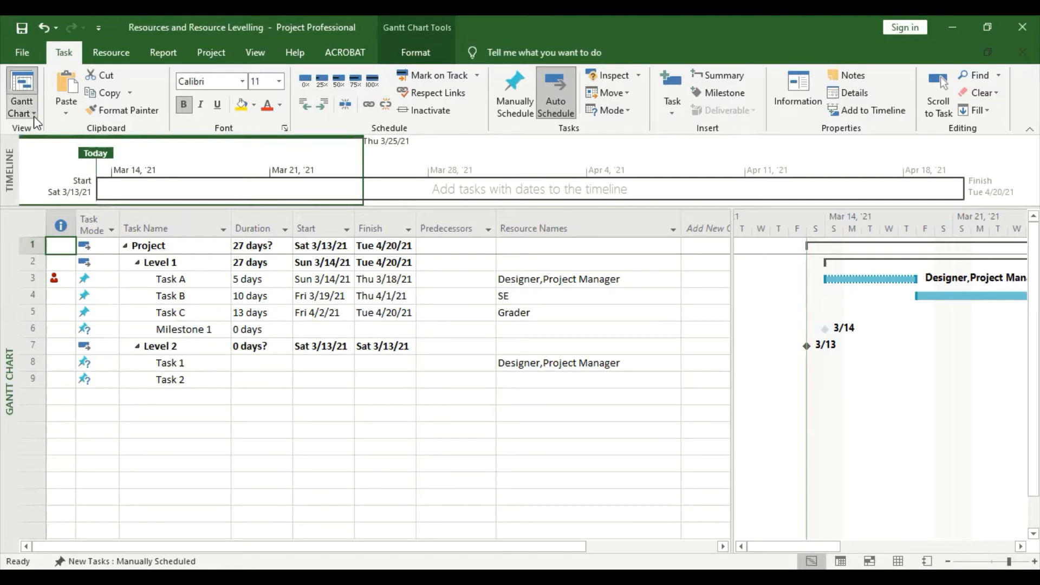
left_click(22, 107)
left_click(63, 202)
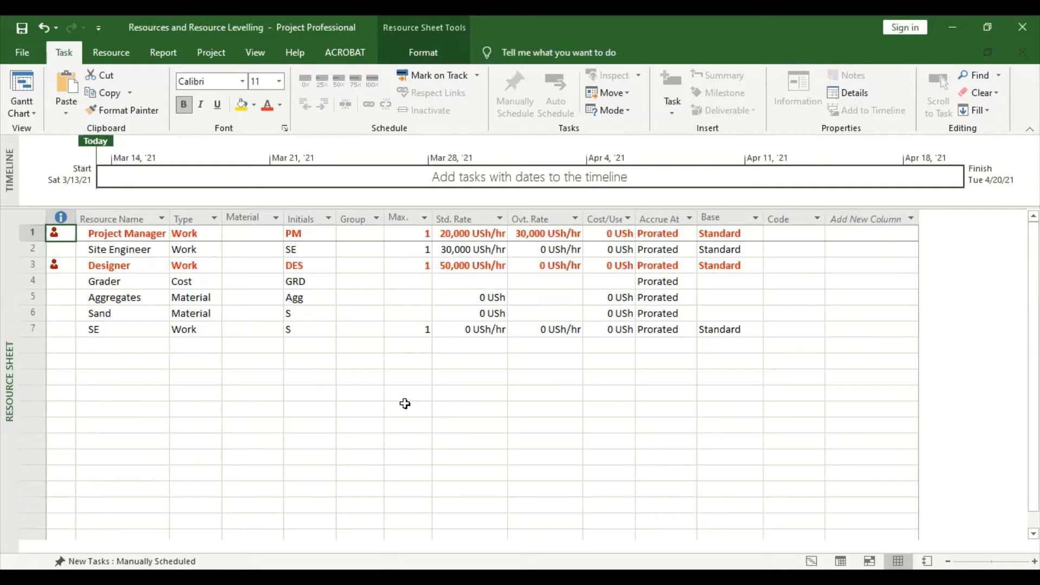
Step: Examine the Accrue At options and the maximum units of the Project Manager resource
left_click(683, 239)
left_click(689, 234)
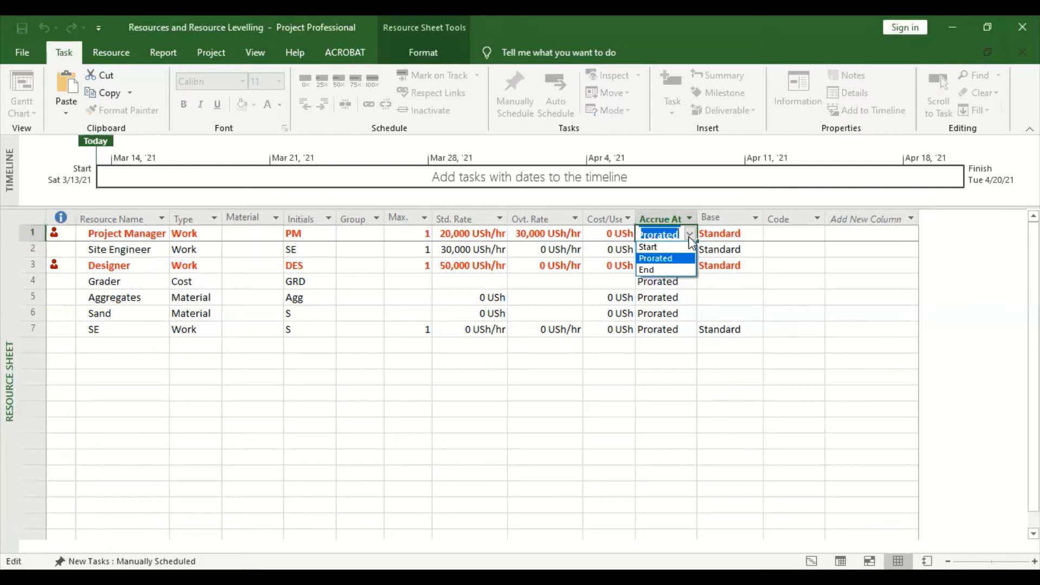
left_click(410, 232)
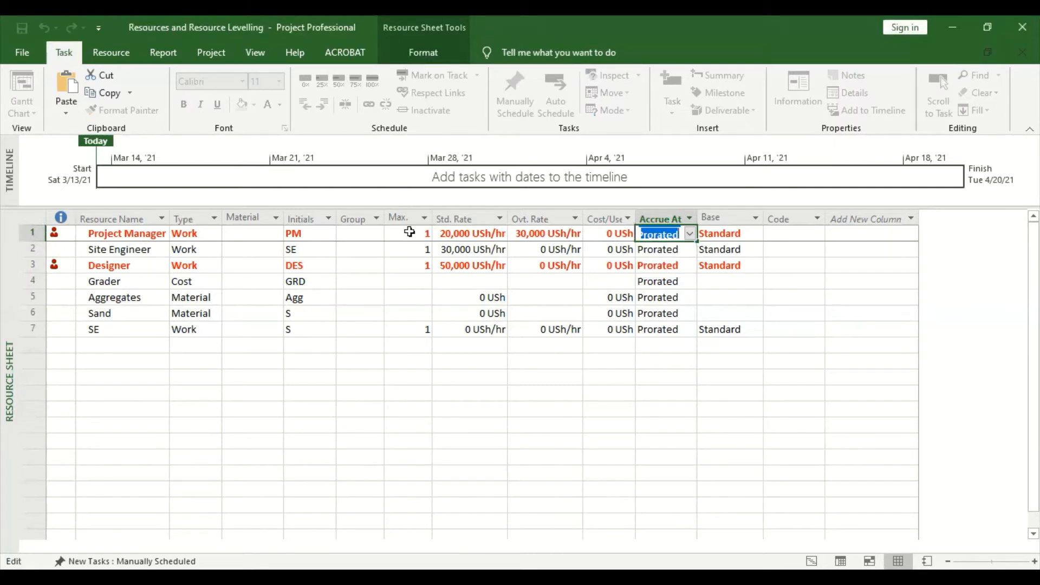
left_click(408, 235)
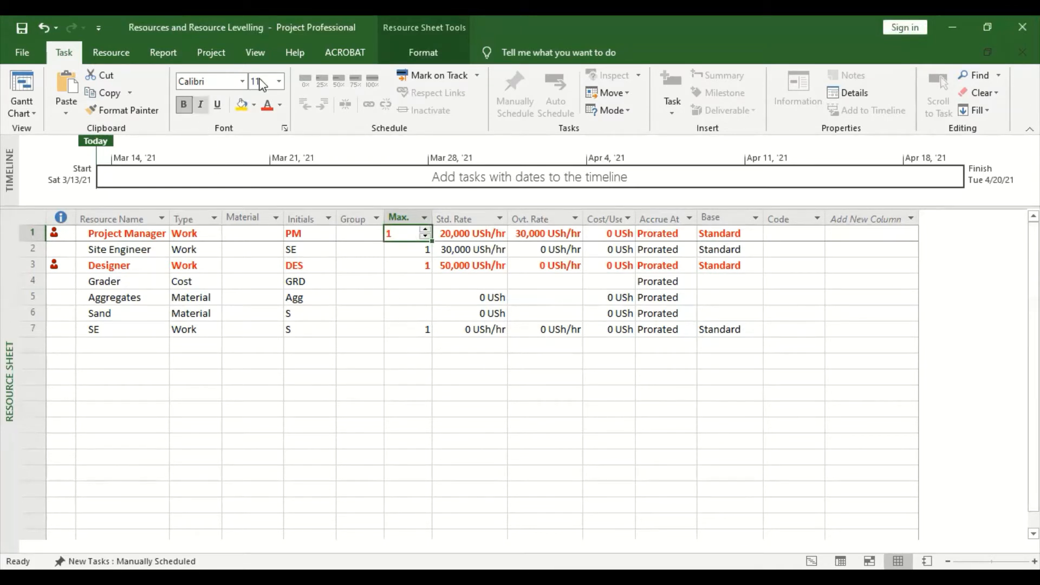
Step: Hide the timeline and display the project in the Gantt Chart view
left_click(259, 55)
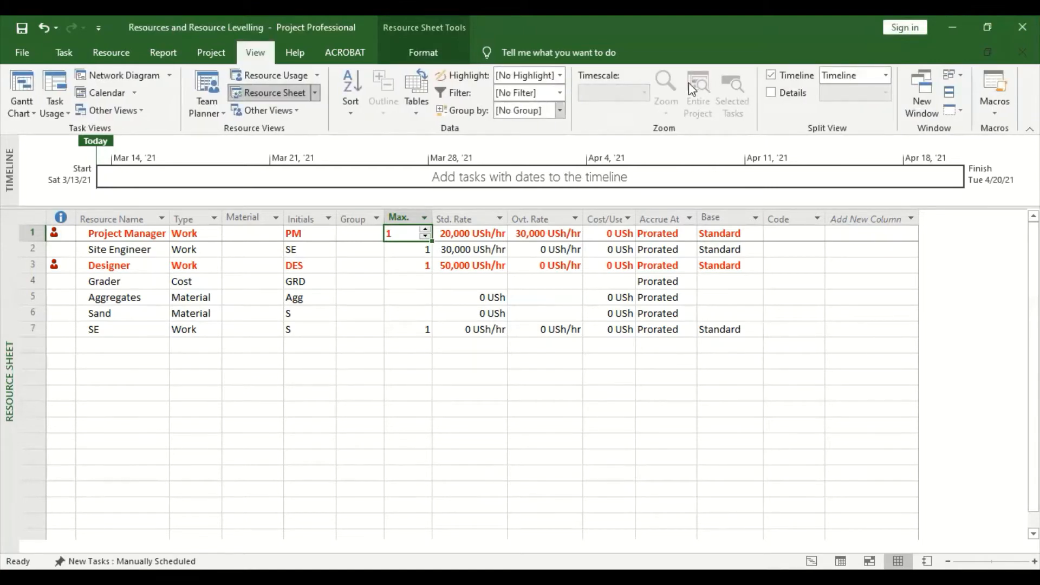
left_click(770, 75)
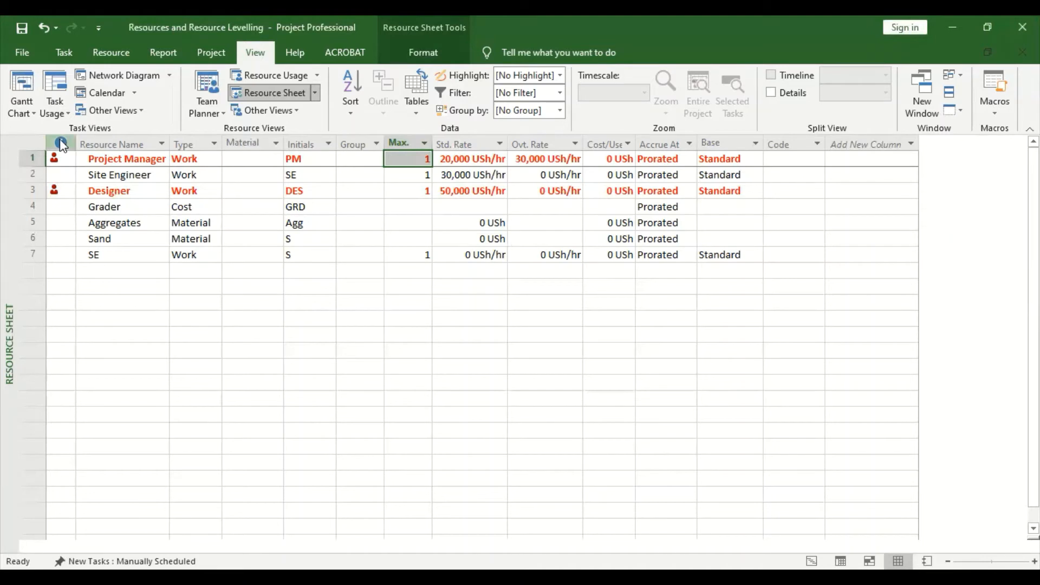
left_click(26, 102)
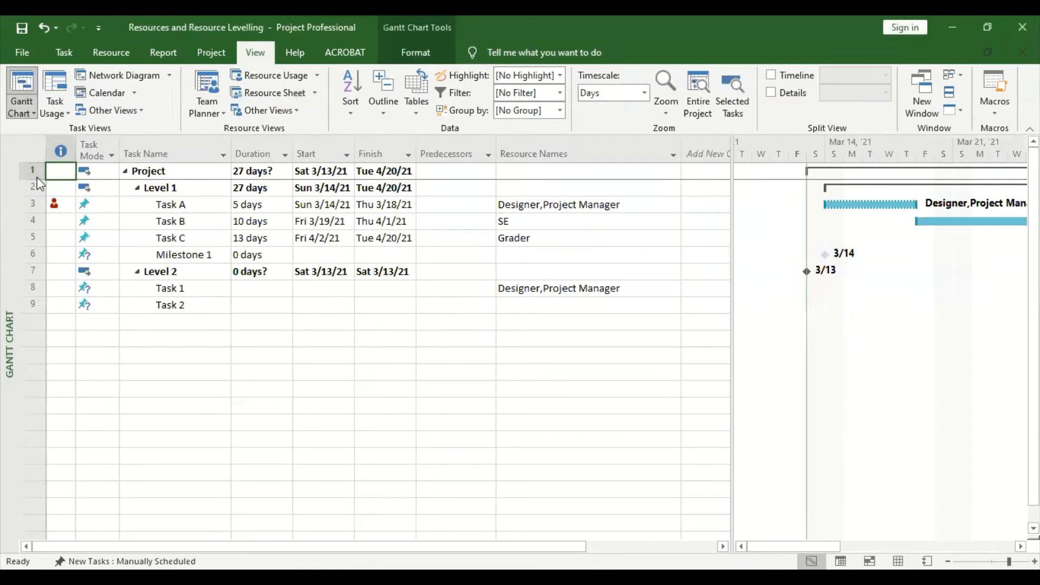
left_click(32, 113)
left_click(33, 106)
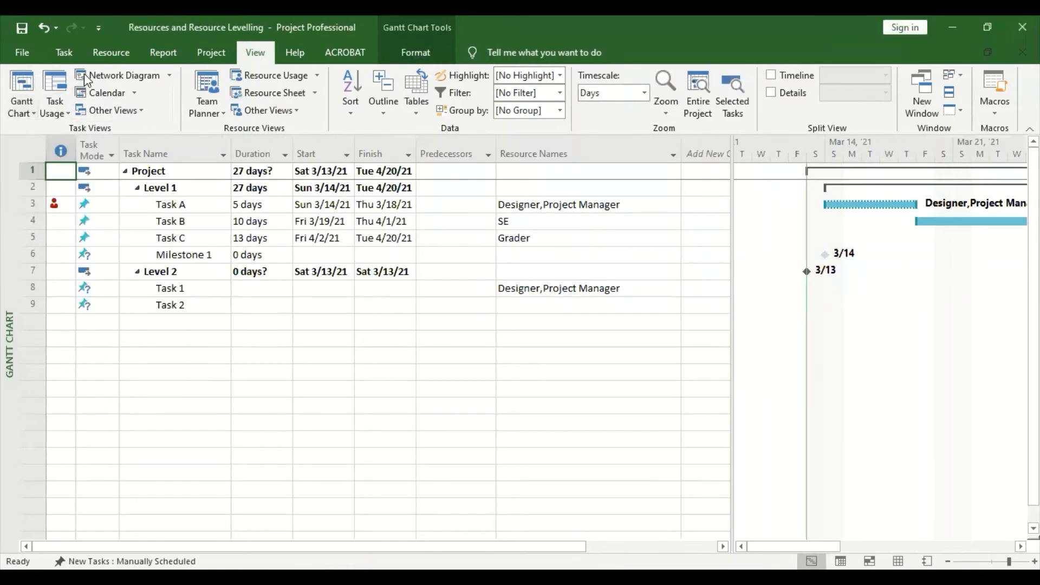
Step: Switch to the Resource Sheet view and check the Designer's indicator
left_click(65, 52)
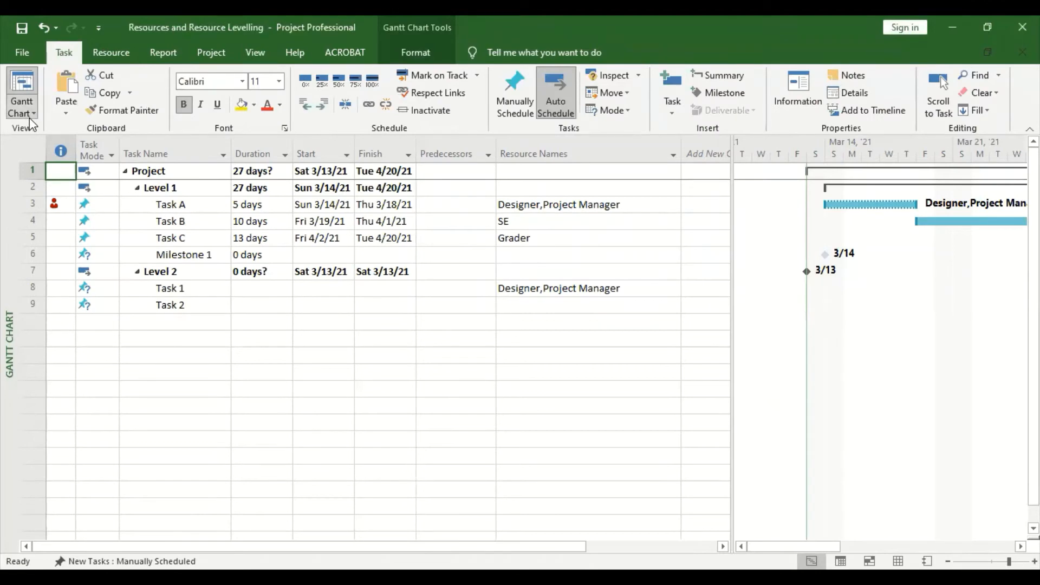
left_click(31, 114)
left_click(49, 201)
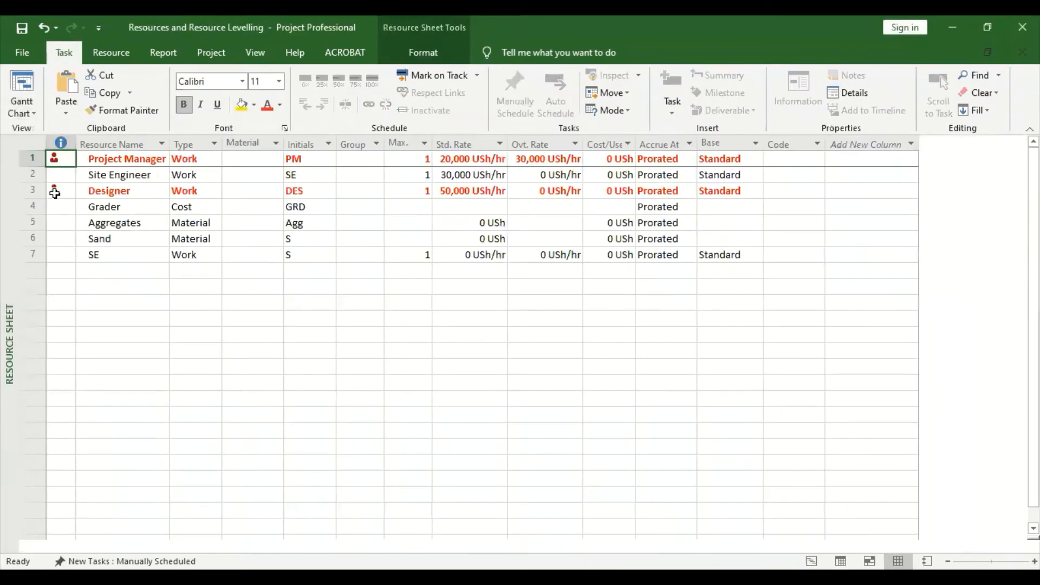
mouse_move(55, 194)
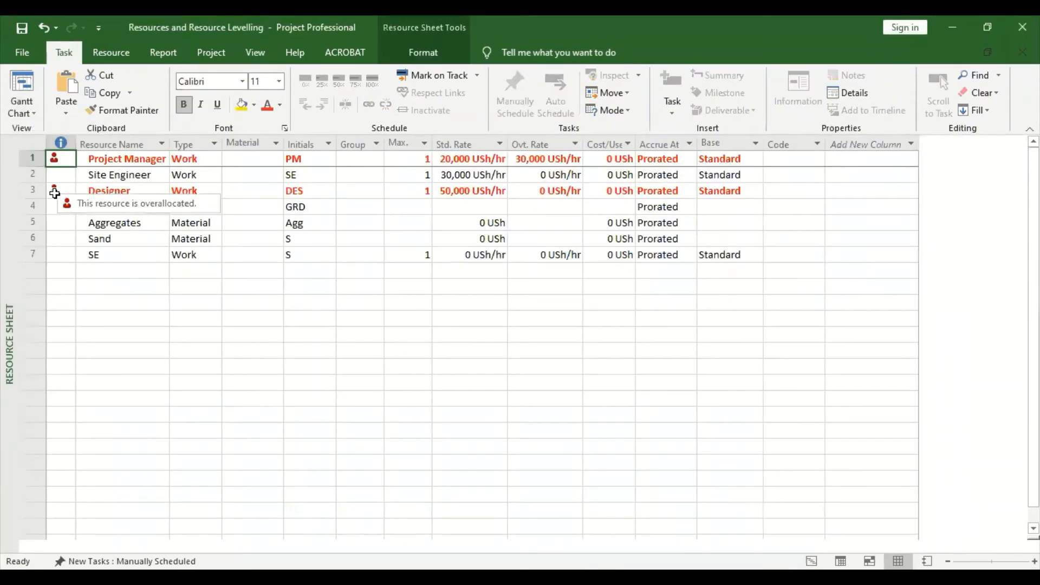
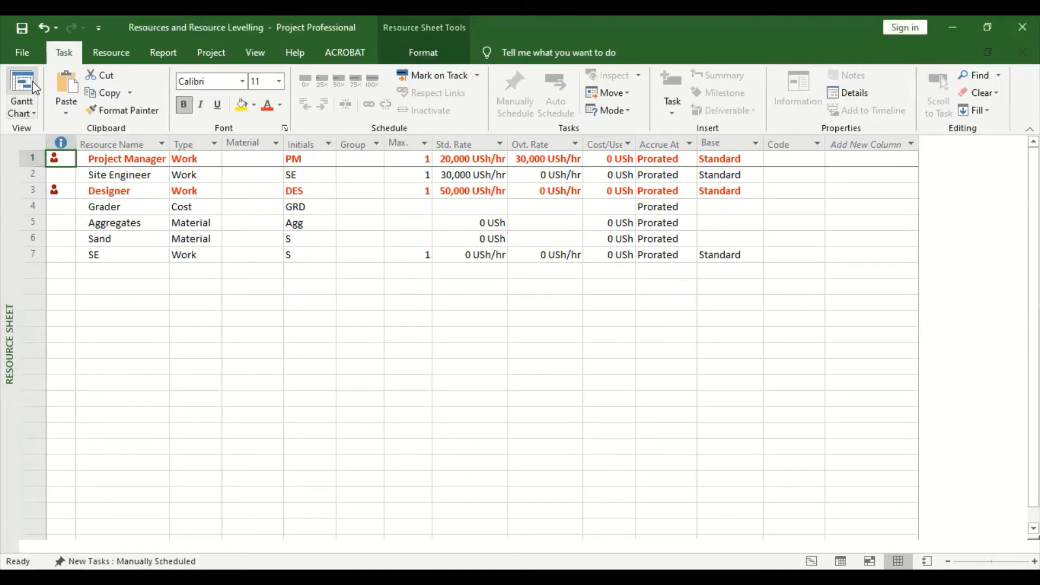
Step: Return to the Gantt Chart view, widen the chart area and fit the entire project in the timescale
left_click(33, 113)
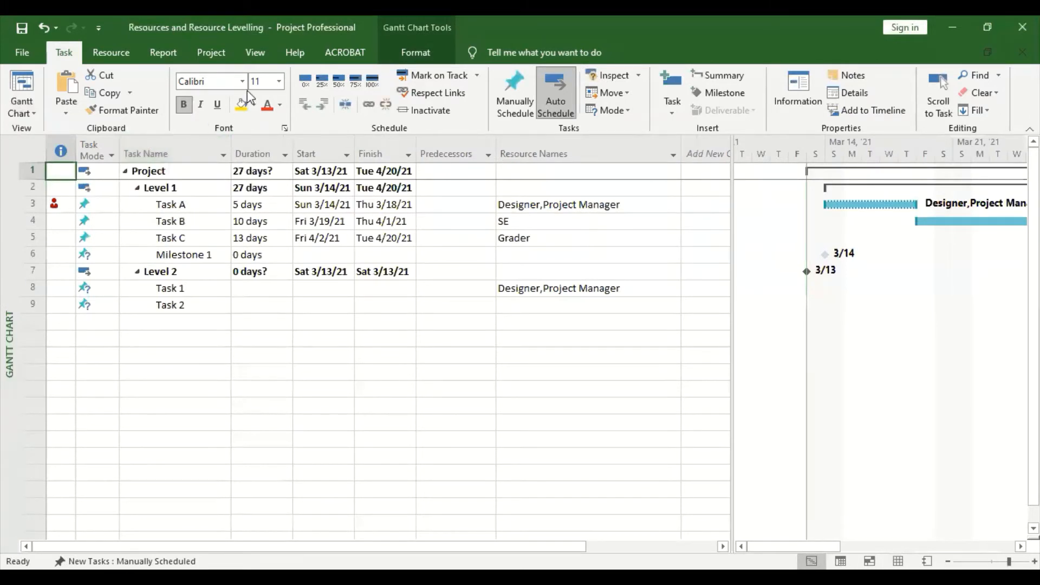
left_click(114, 56)
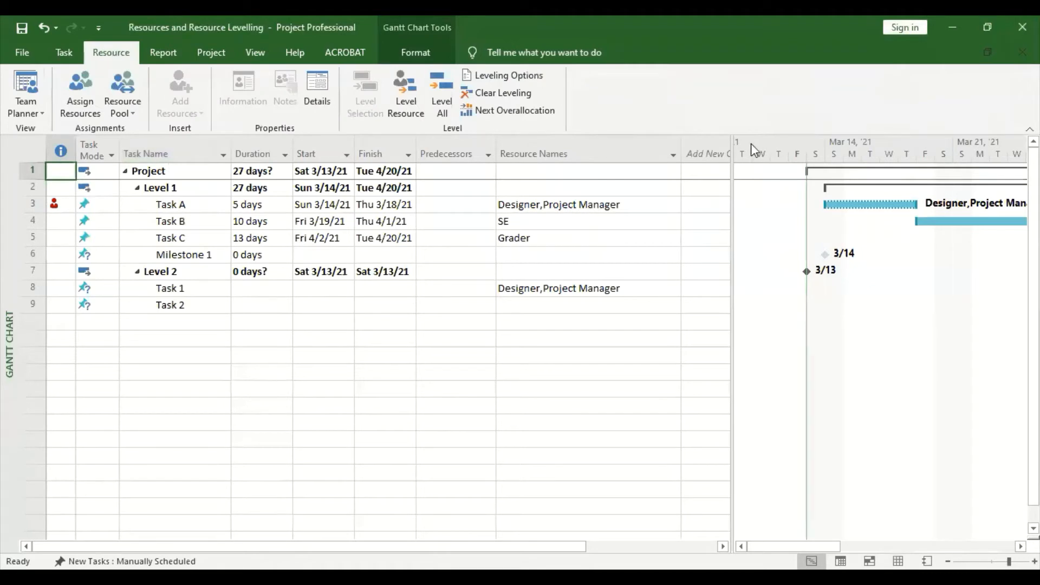
left_click(727, 166)
left_click_drag(729, 164, 446, 179)
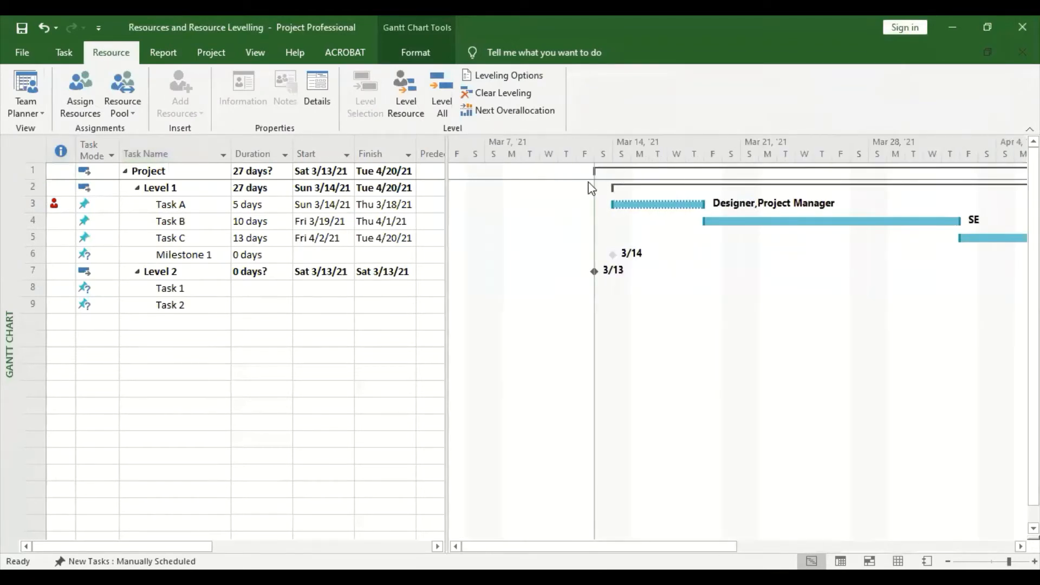
left_click(262, 50)
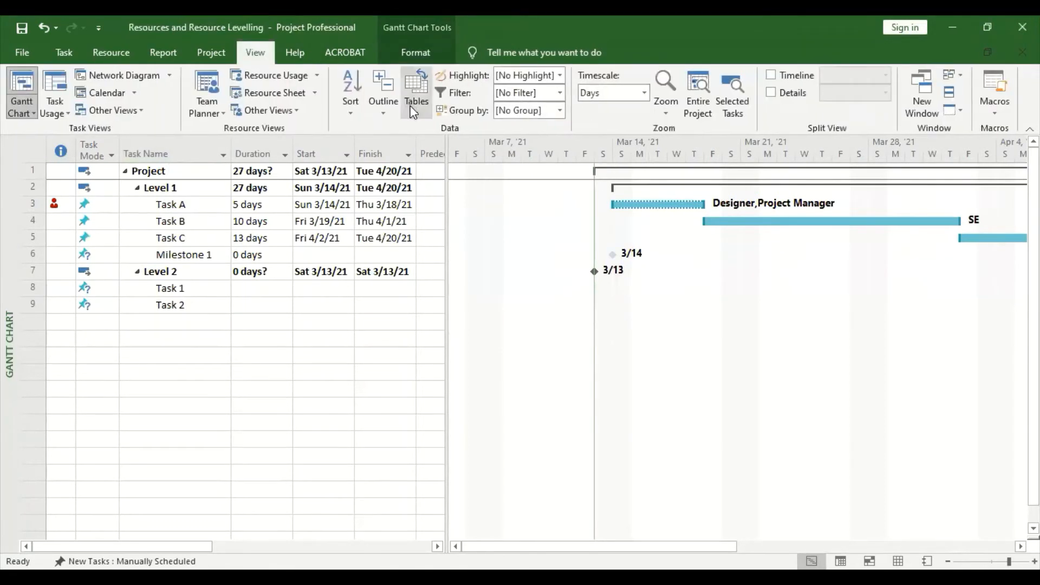
left_click(684, 96)
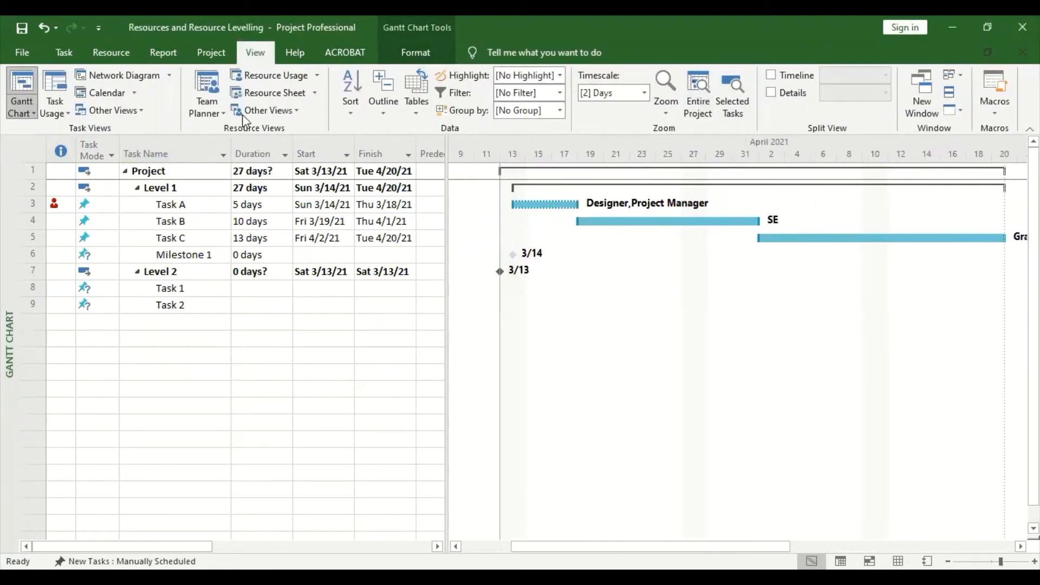
left_click(109, 51)
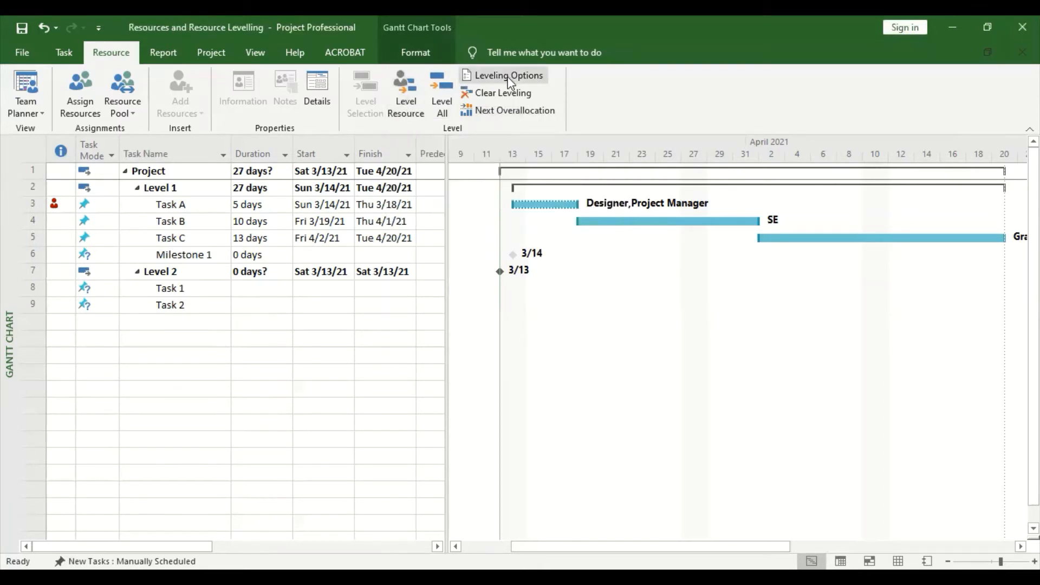
left_click(403, 98)
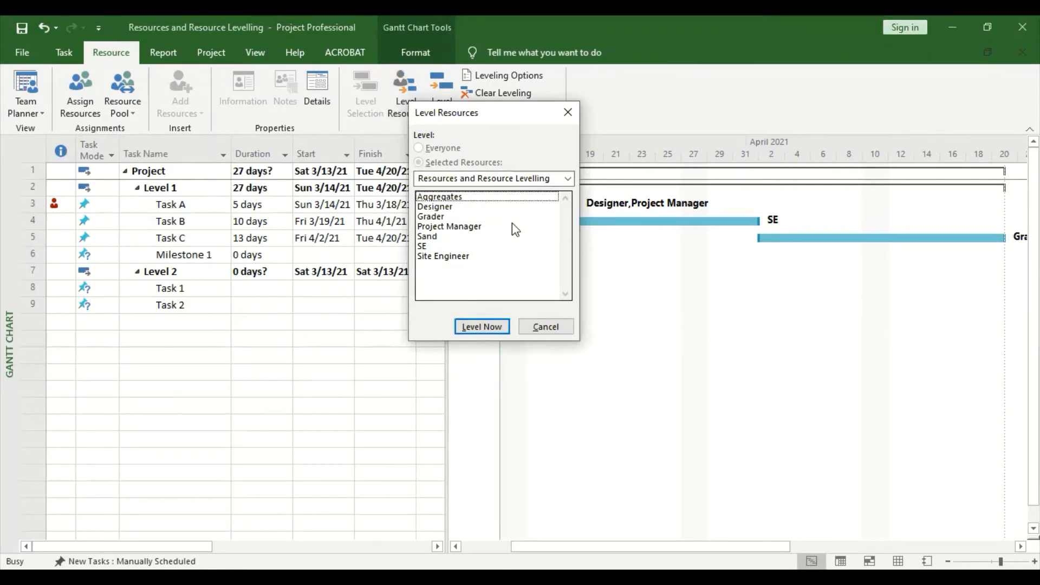
left_click(487, 198)
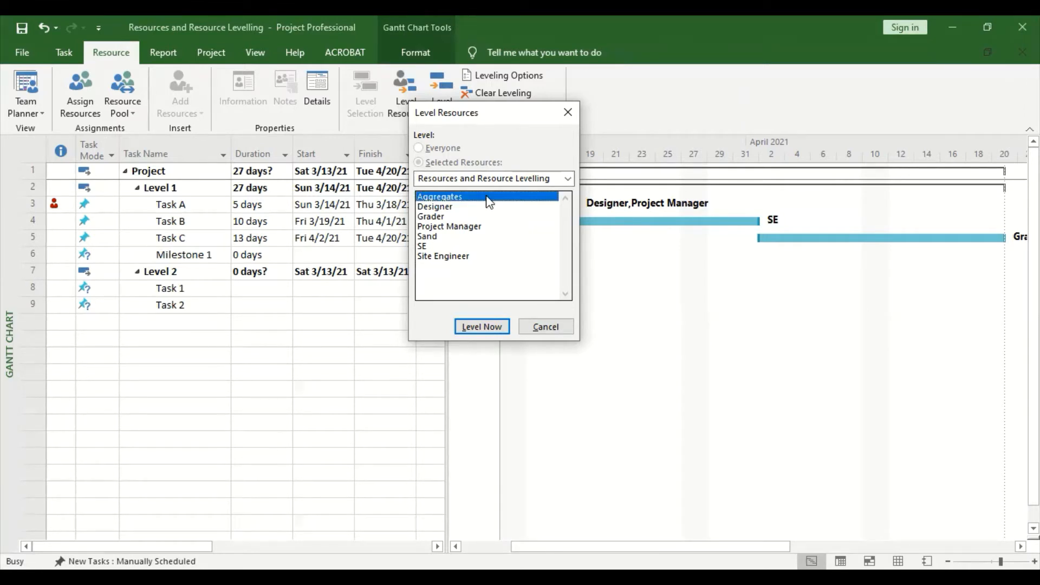
key("shift+Down")
key("shift+Down")
key("shift+Down")
key("shift+Down")
key("shift+Down")
key("shift+Down")
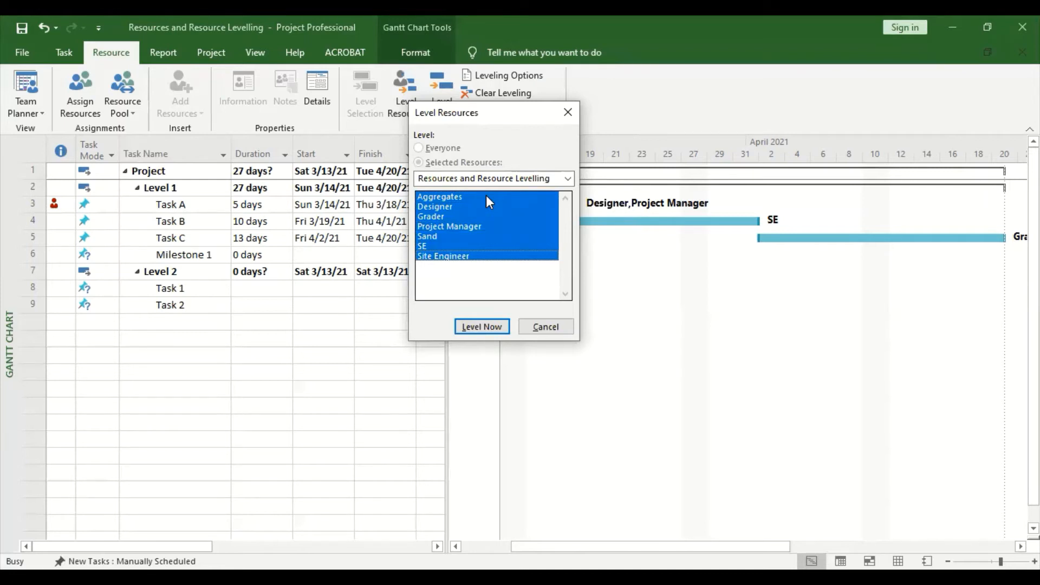
left_click(473, 195)
key("shift+Down")
key("shift+Down")
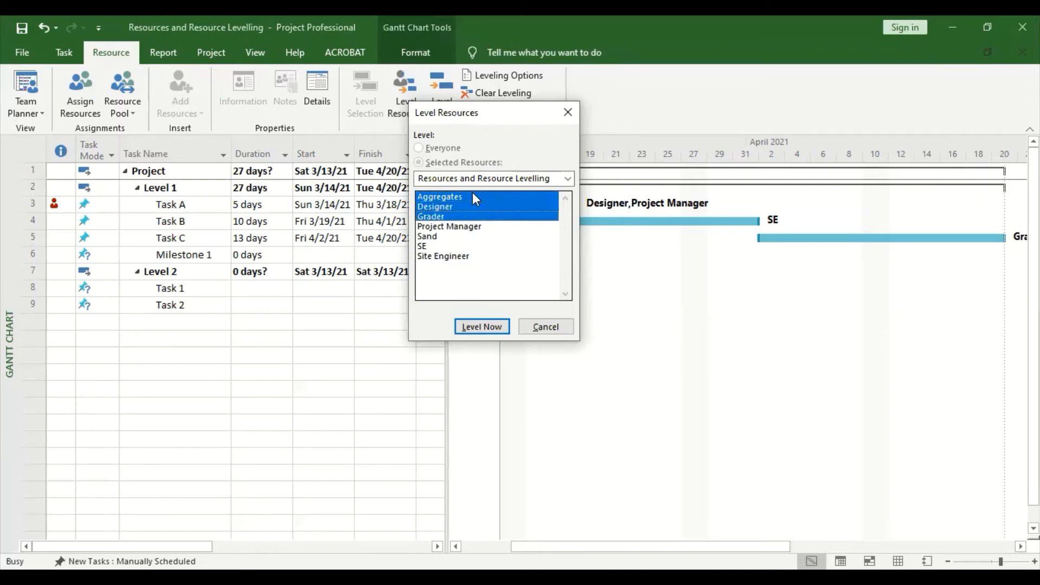
left_click(482, 227)
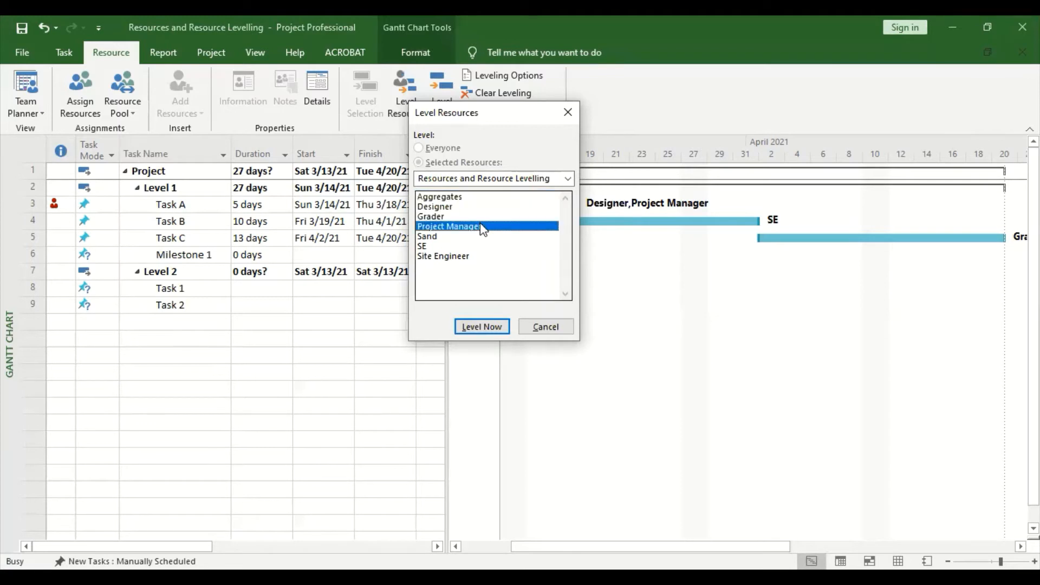
left_click(541, 328)
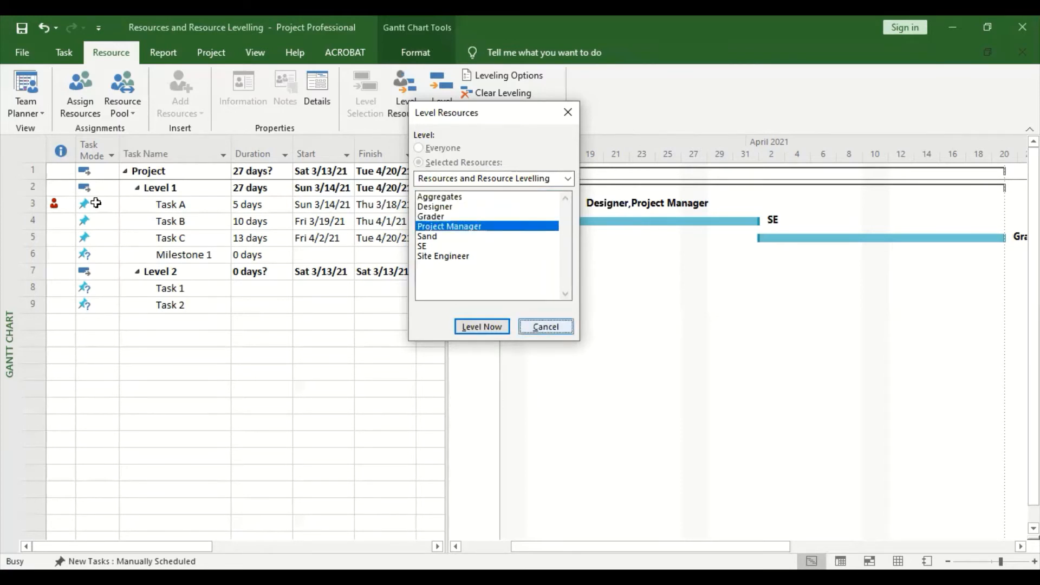
Step: Try levelling only the Project Manager resource in the Resource Sheet view, and undo the levelling
left_click(28, 114)
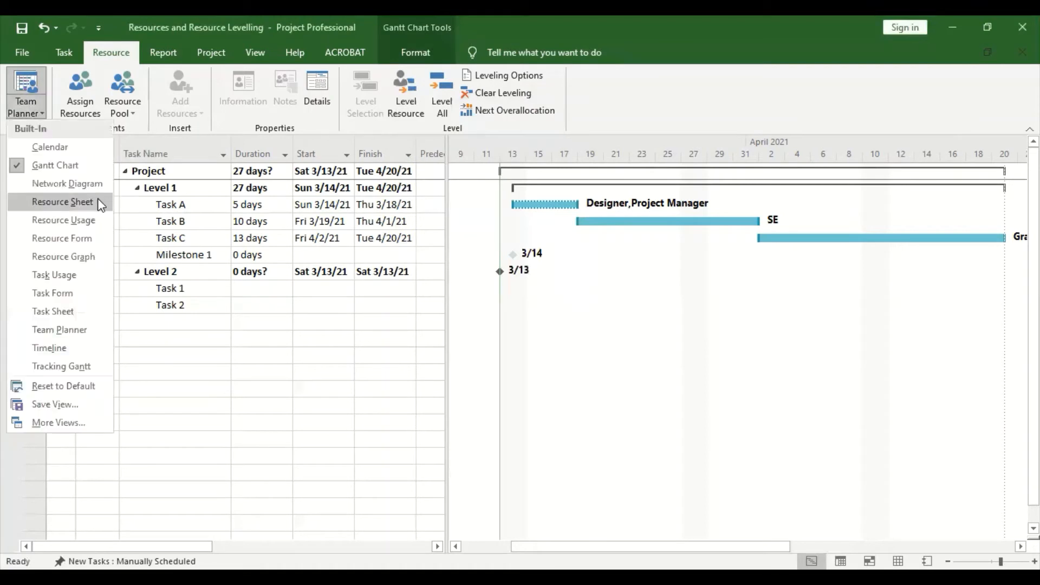
left_click(40, 205)
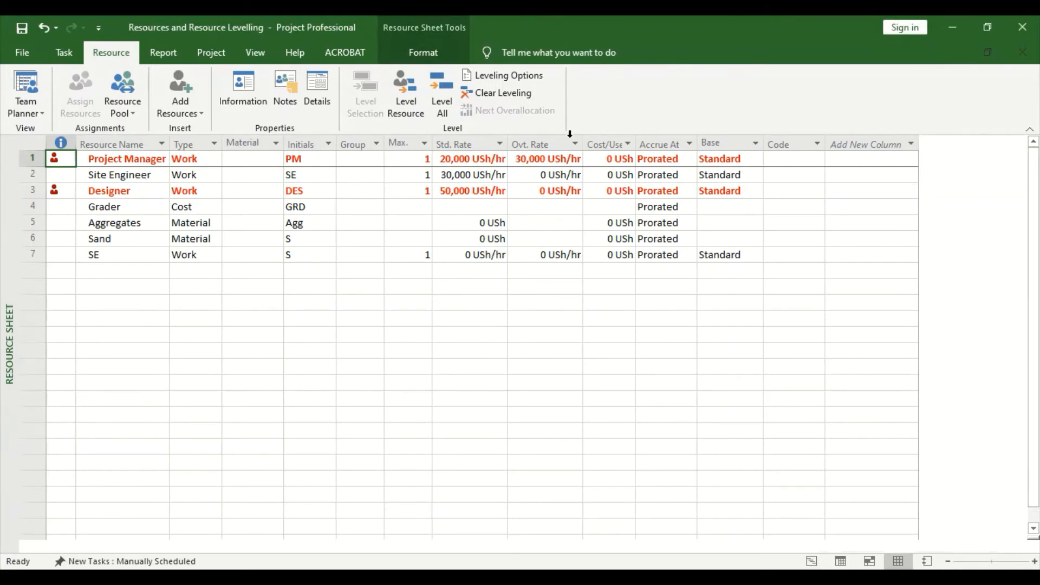
left_click(401, 100)
left_click(461, 227)
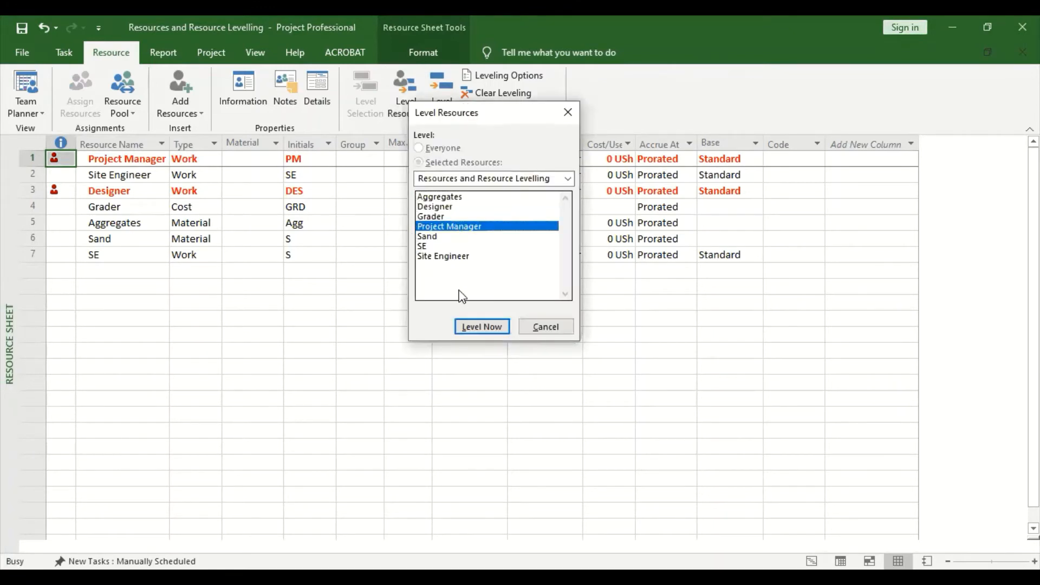
left_click(481, 326)
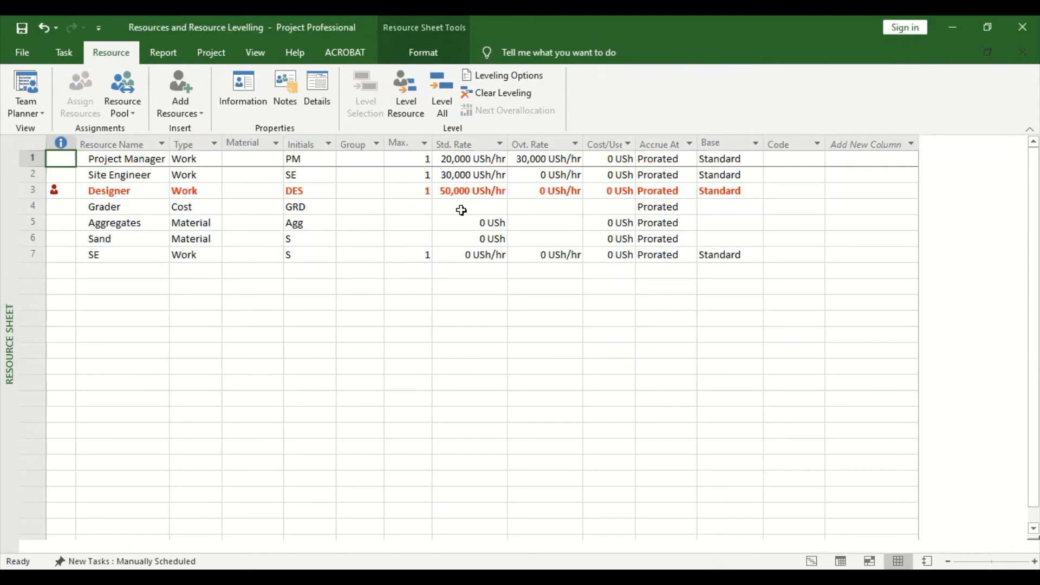
left_click(44, 27)
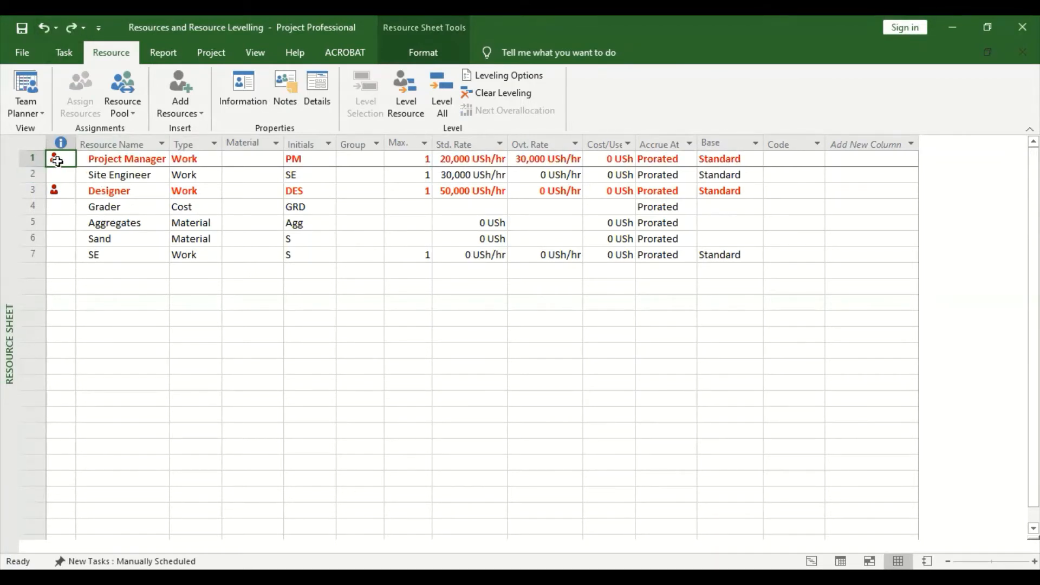
mouse_move(57, 161)
Step: Switch to the Resource Usage view and widen the table area and its Work column
left_click(39, 113)
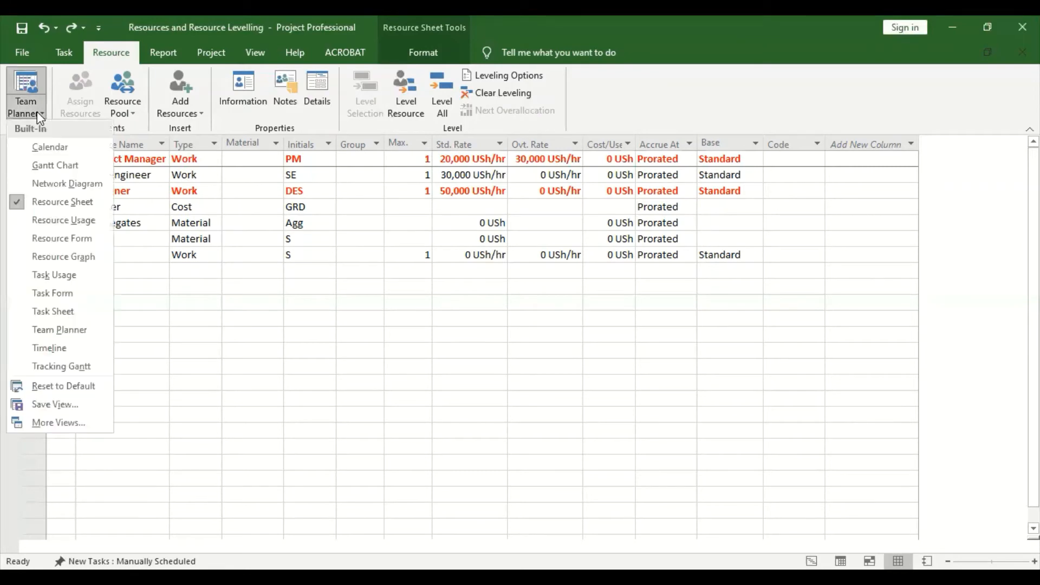
left_click(33, 225)
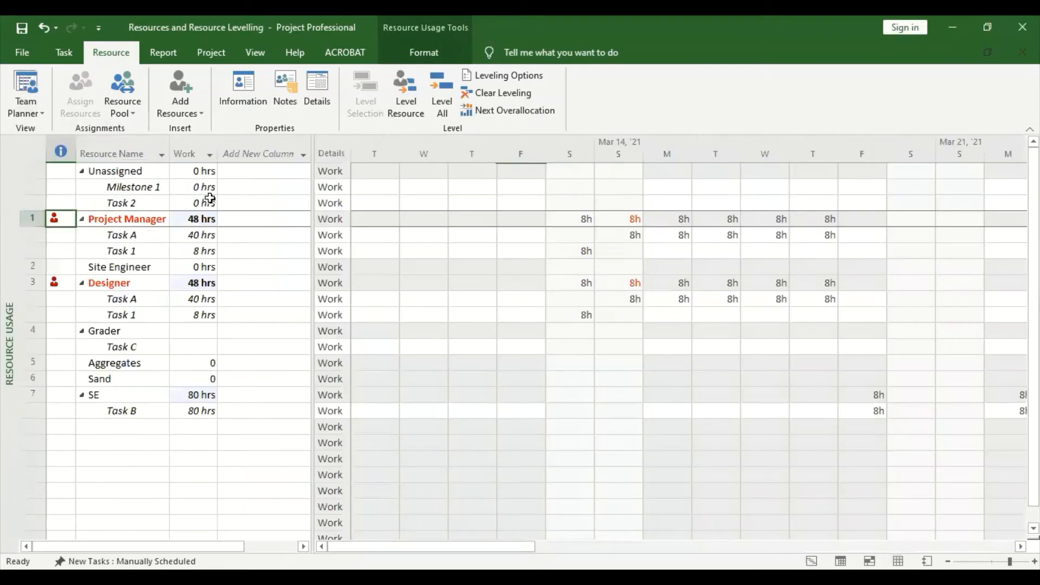
left_click_drag(392, 150, 582, 156)
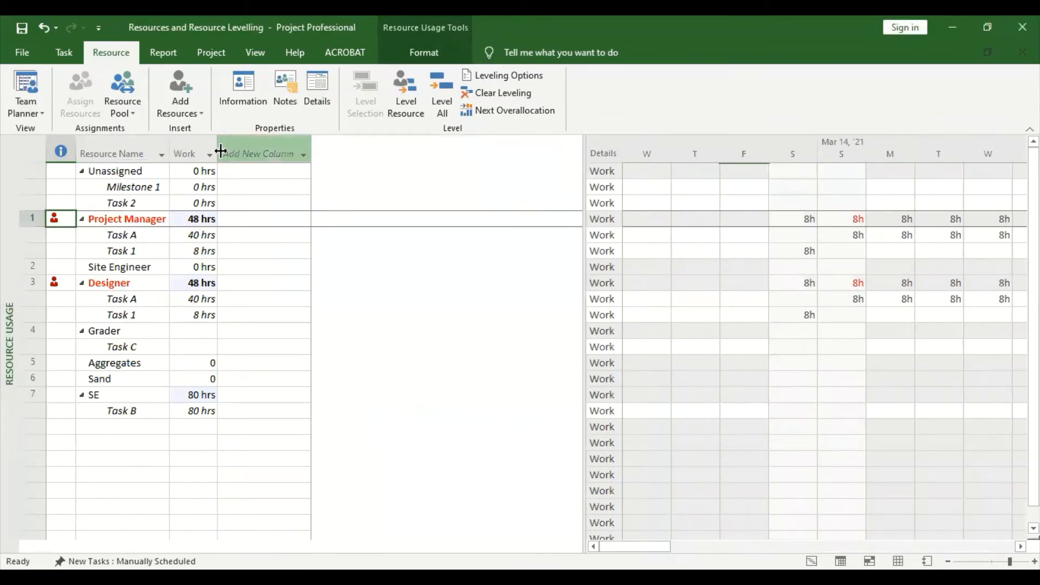
left_click_drag(220, 155, 272, 155)
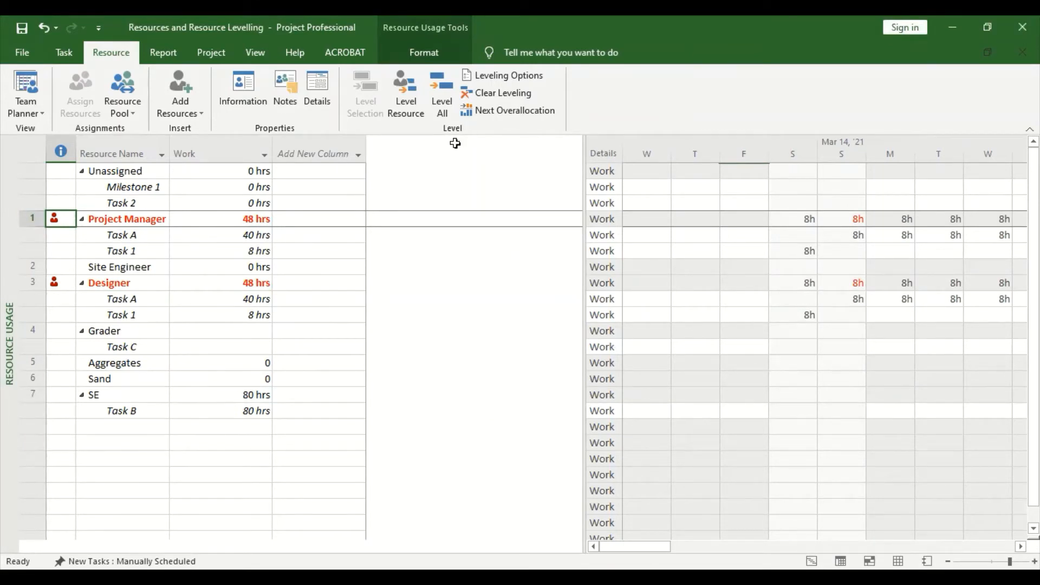
Step: Level the Project Manager resource and review the resources in the Resource Sheet view
left_click(410, 89)
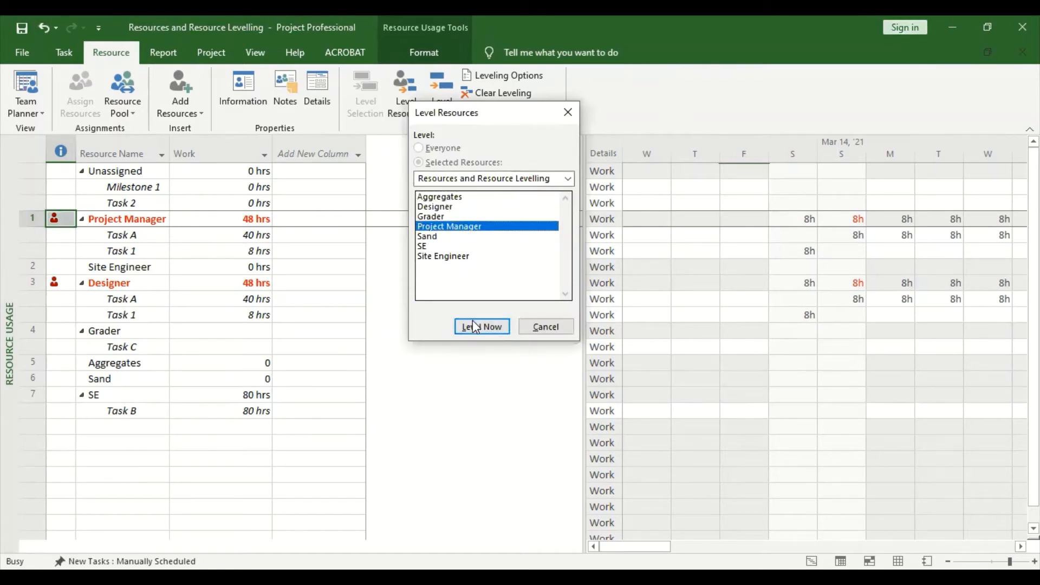
left_click(476, 326)
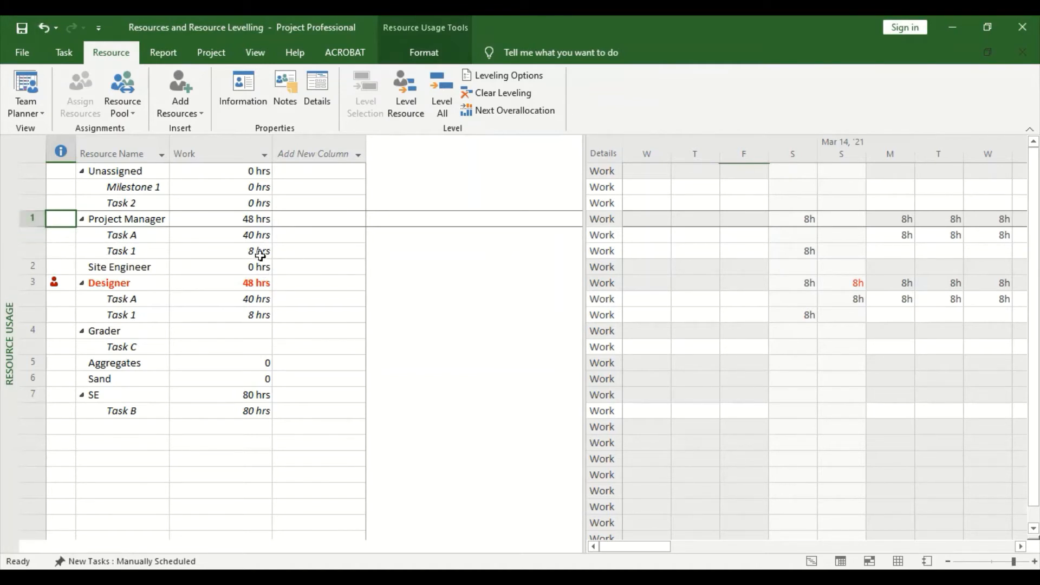
left_click(42, 113)
left_click(63, 202)
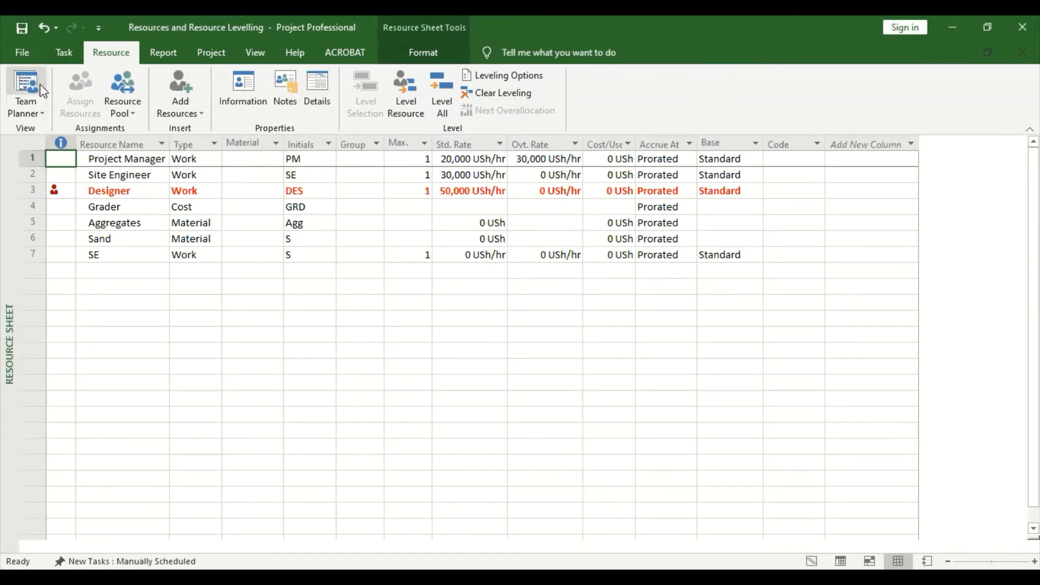
Step: Return to the Gantt Chart view and set the durations of Task 1 to 5 days and Task 2 to 10 days
left_click(43, 110)
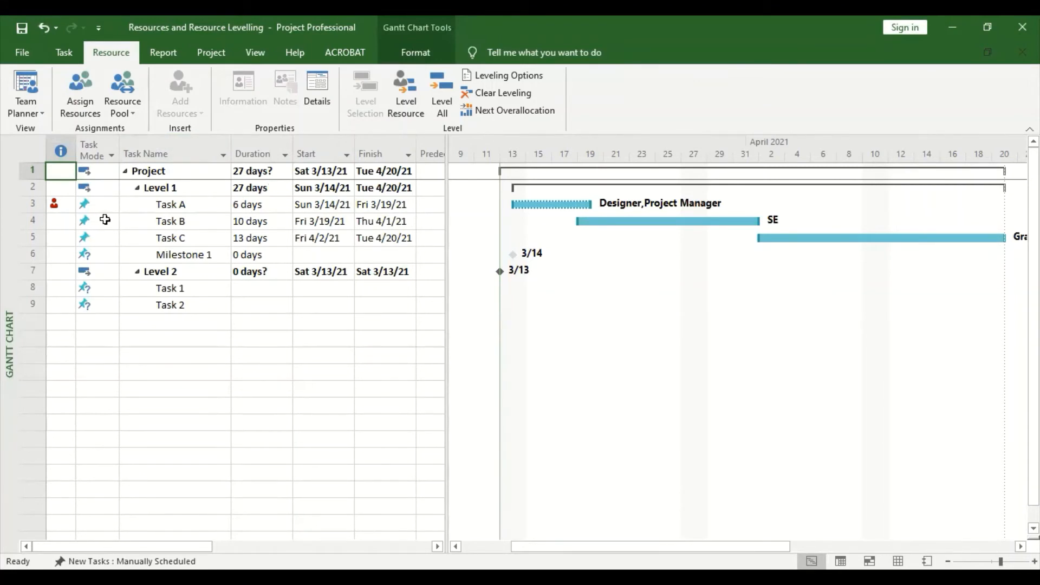
left_click(247, 288)
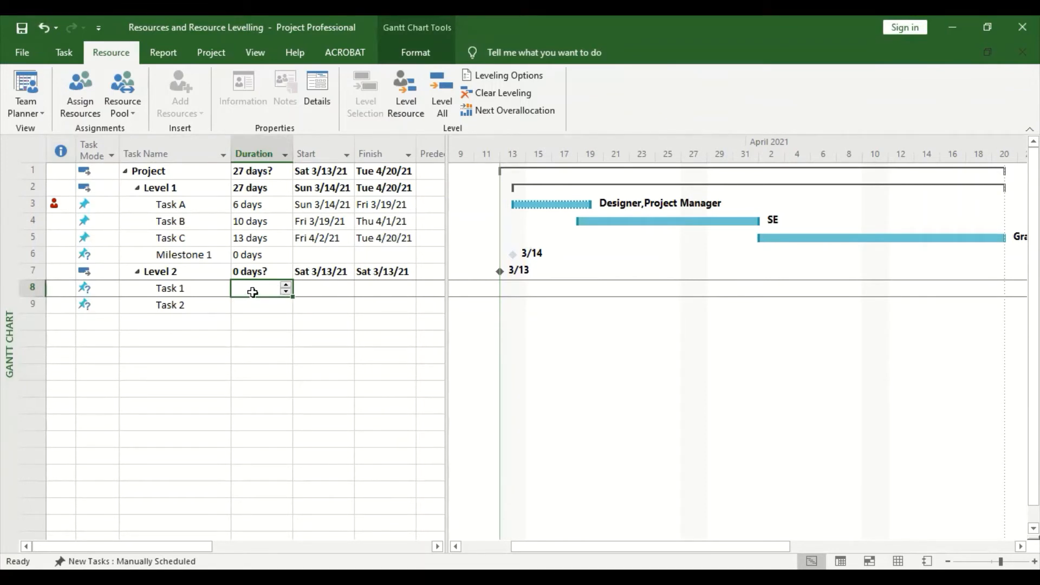
type("5")
left_click(260, 305)
type("10")
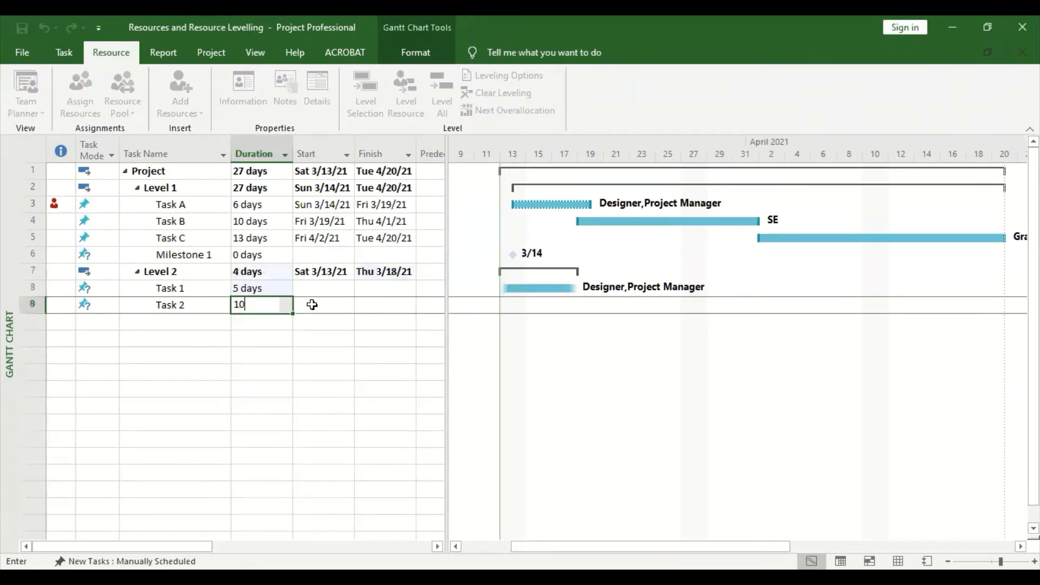
Step: Set the start dates of Task 1 to April 21, 2021 and Task 2 to April 28, 2021
left_click(330, 288)
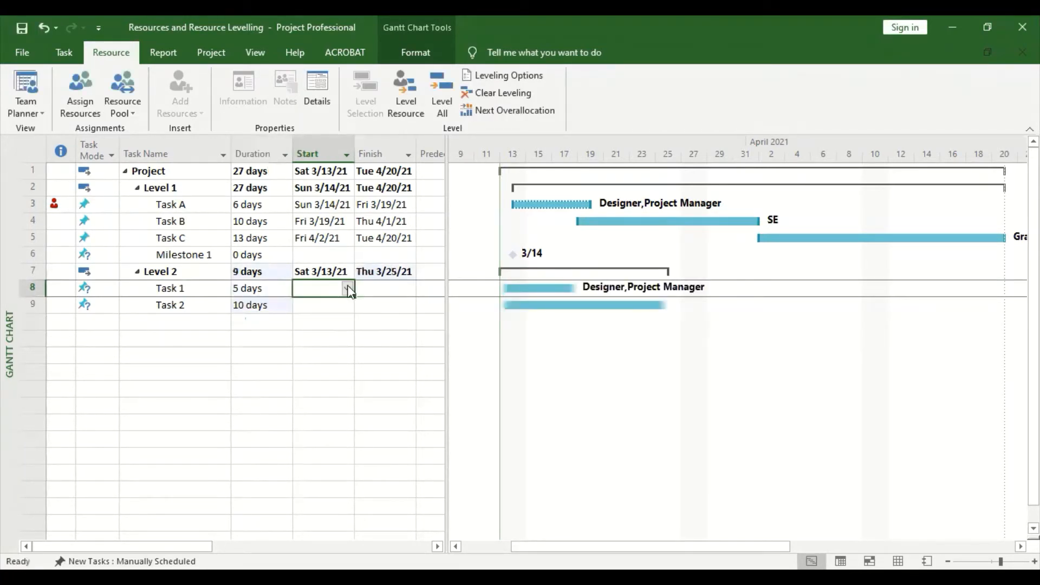
left_click(349, 289)
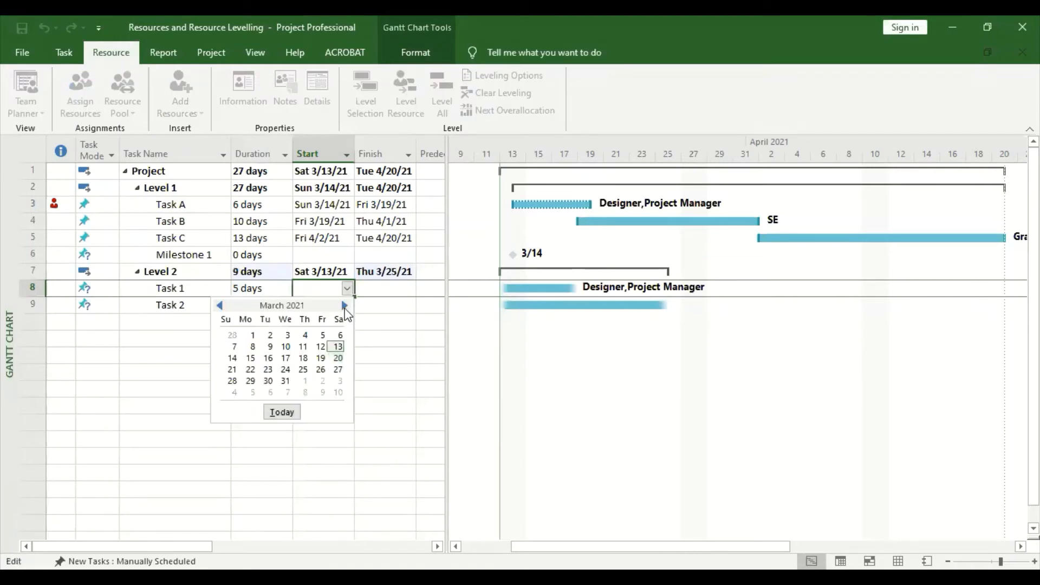
left_click(344, 305)
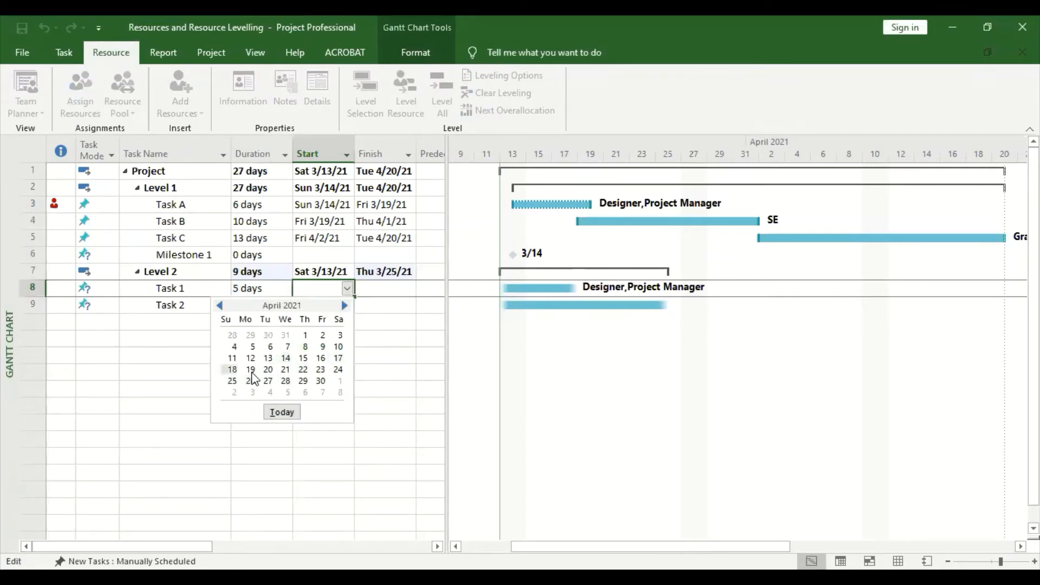
left_click(286, 369)
left_click(348, 307)
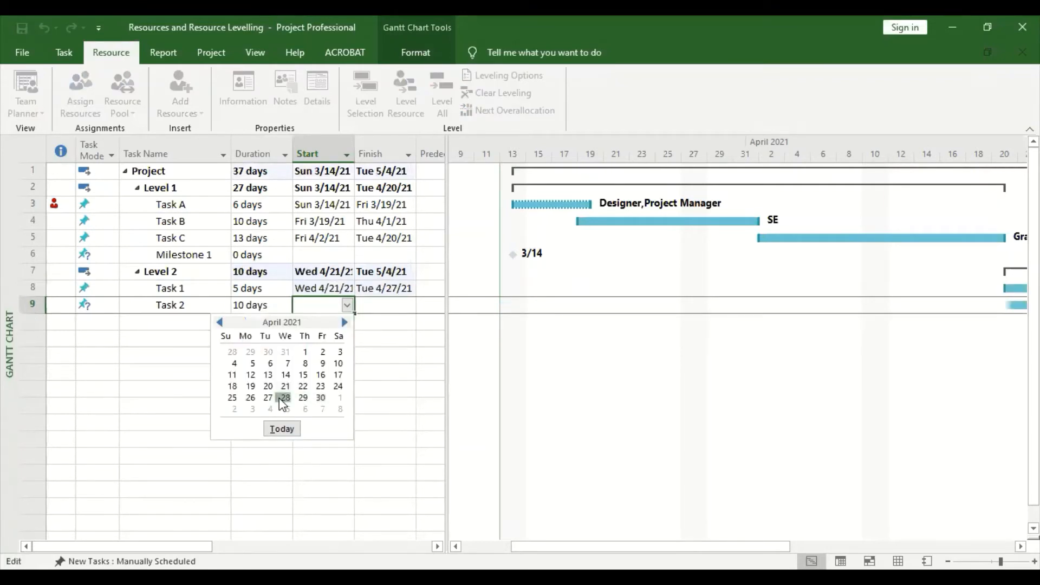
left_click(284, 398)
Step: Link all the tasks from Project through Task 2 in sequence and fit the entire project in the timescale
left_click_drag(19, 170, 27, 304)
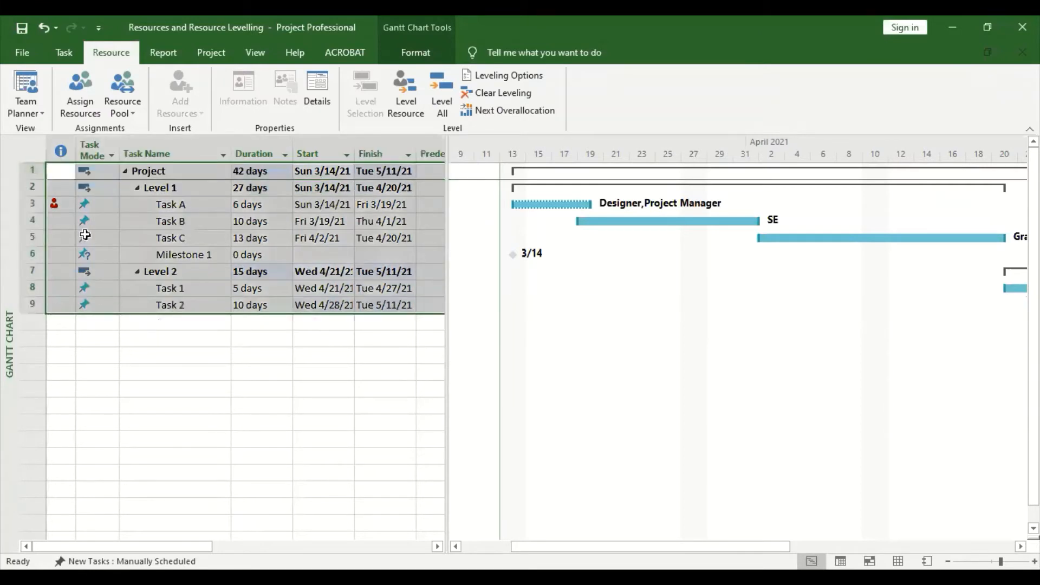
left_click(64, 52)
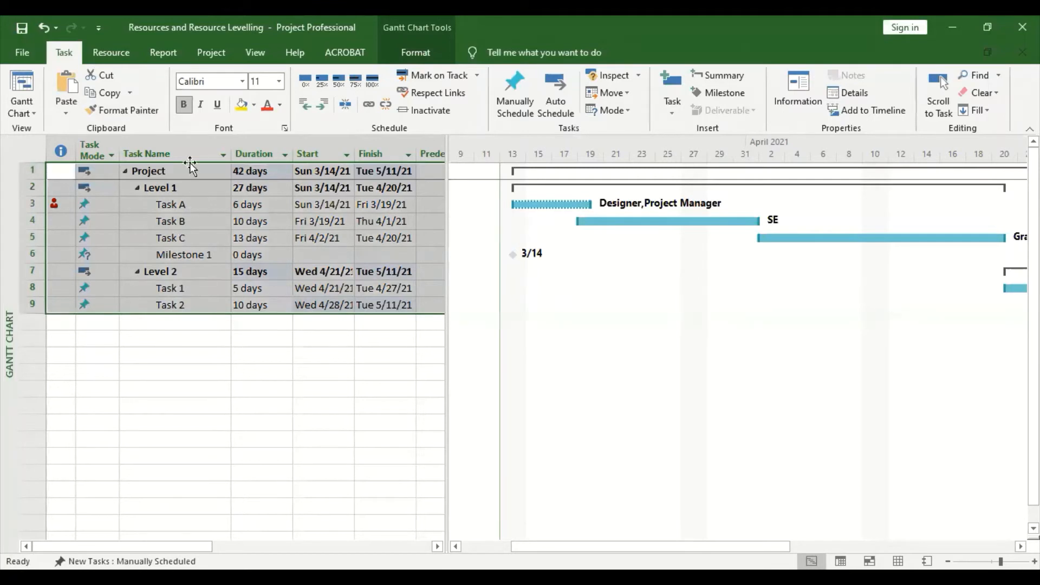
left_click(369, 105)
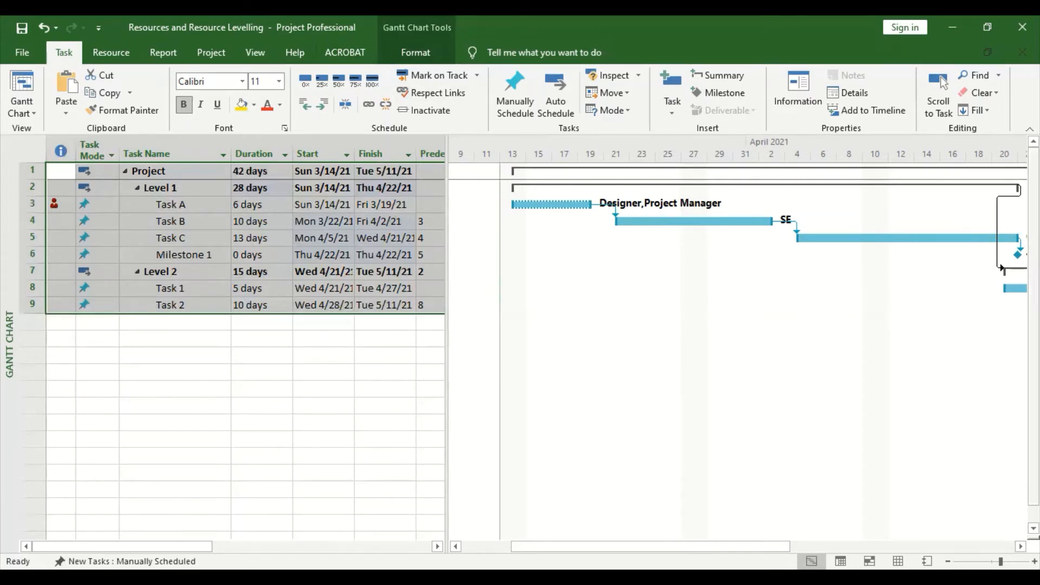
left_click(255, 52)
left_click(699, 96)
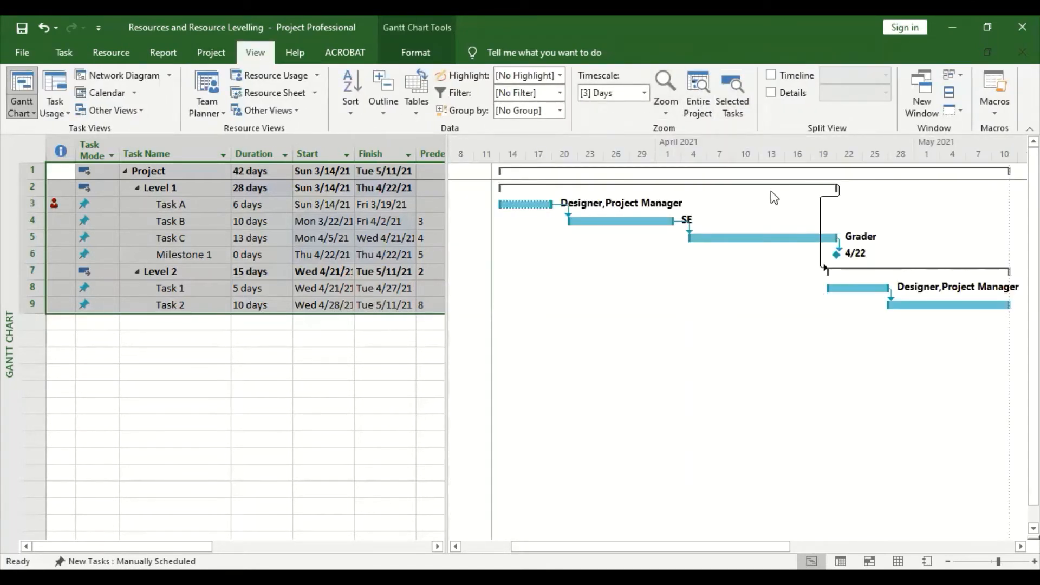
right_click(771, 191)
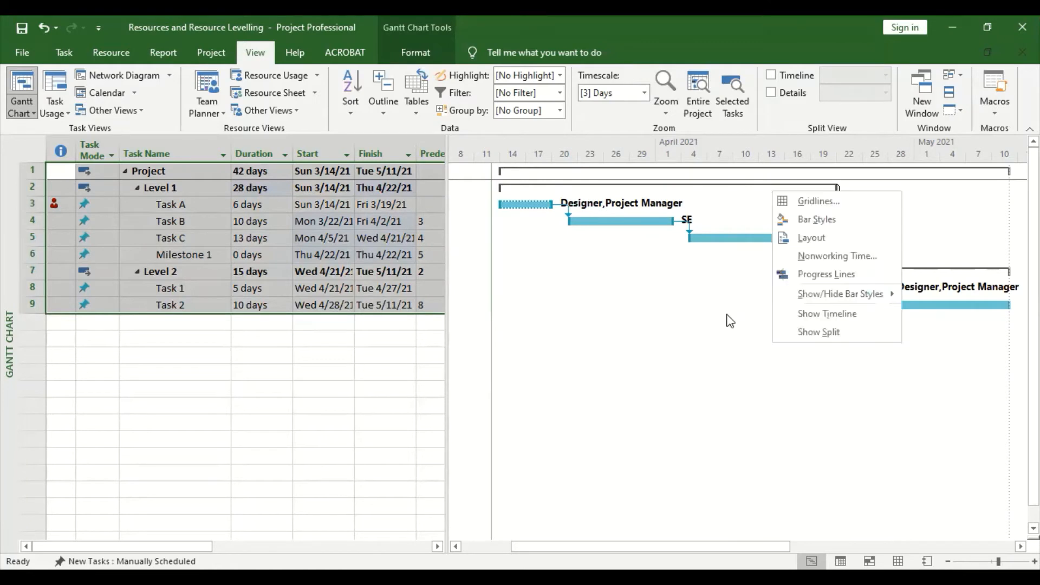
left_click(566, 234)
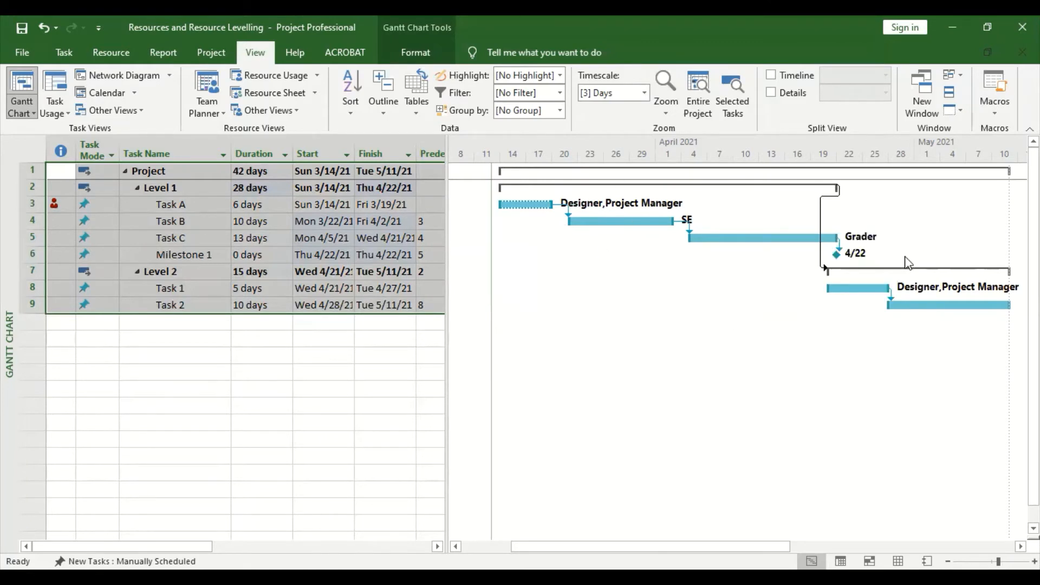
Step: Clear the task selection and widen the Gantt Chart's table area to show the full Predecessors column
left_click(32, 115)
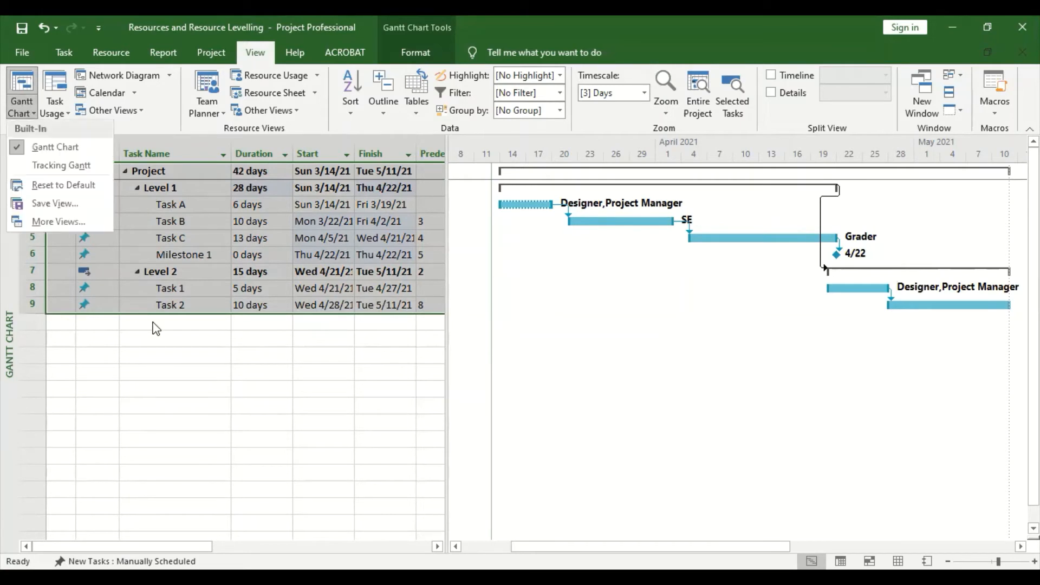
left_click(201, 377)
left_click(201, 377)
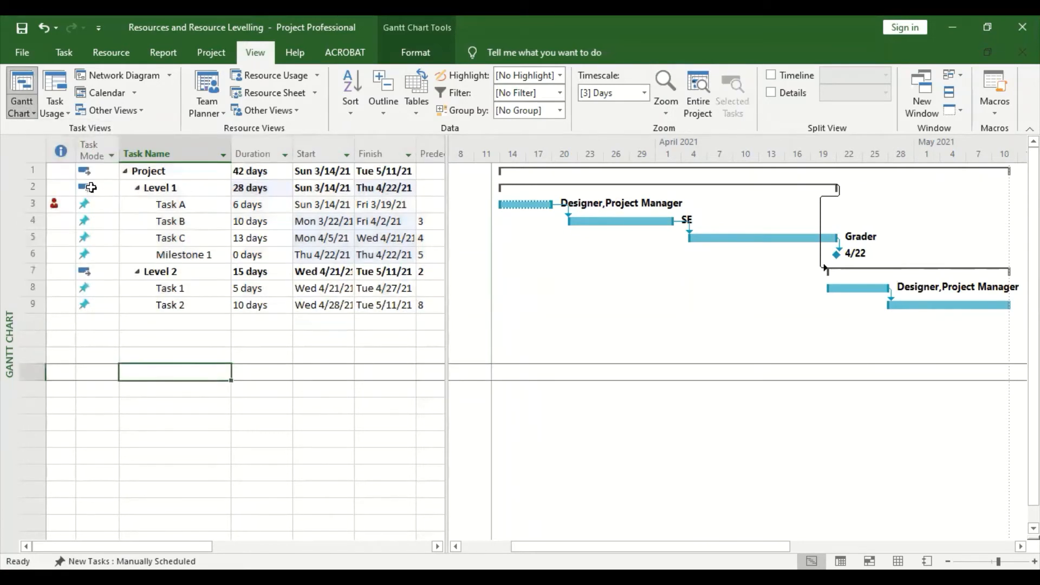
left_click_drag(446, 144, 514, 144)
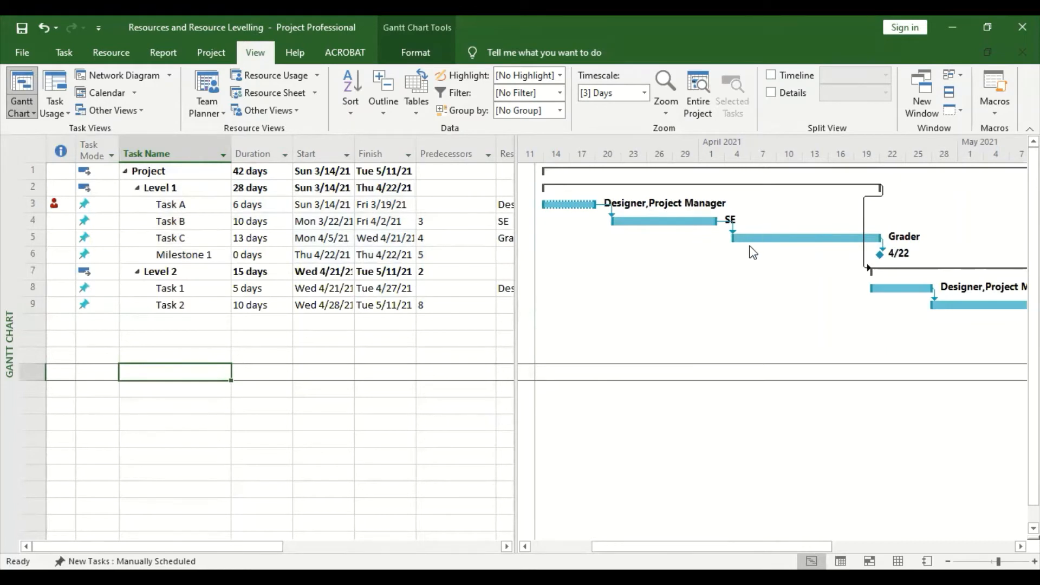
Step: Check the overallocated Designer in the Resource Sheet view and its daily work in the Resource Usage view
left_click(24, 112)
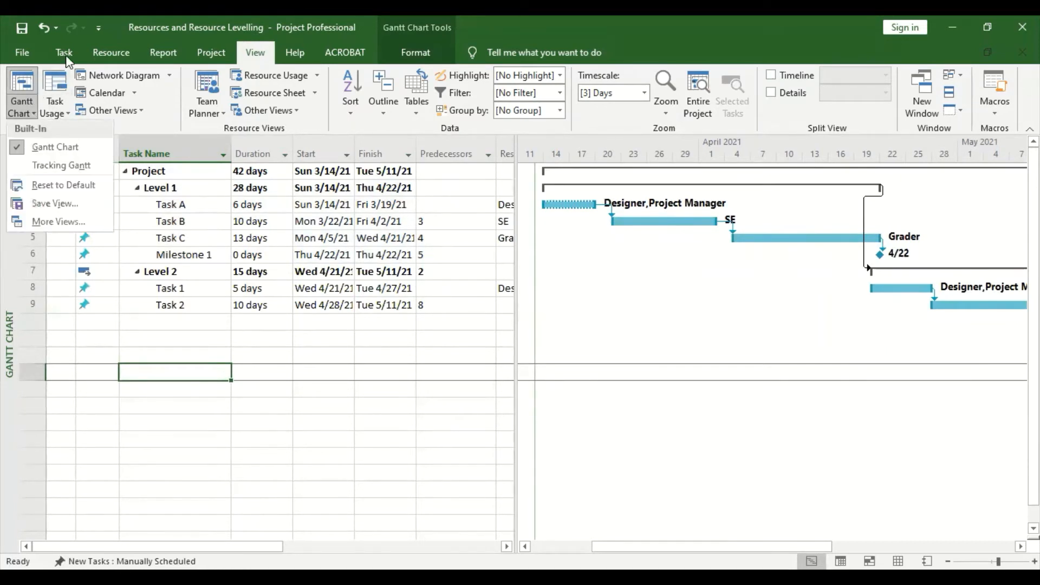
left_click(65, 55)
left_click(25, 111)
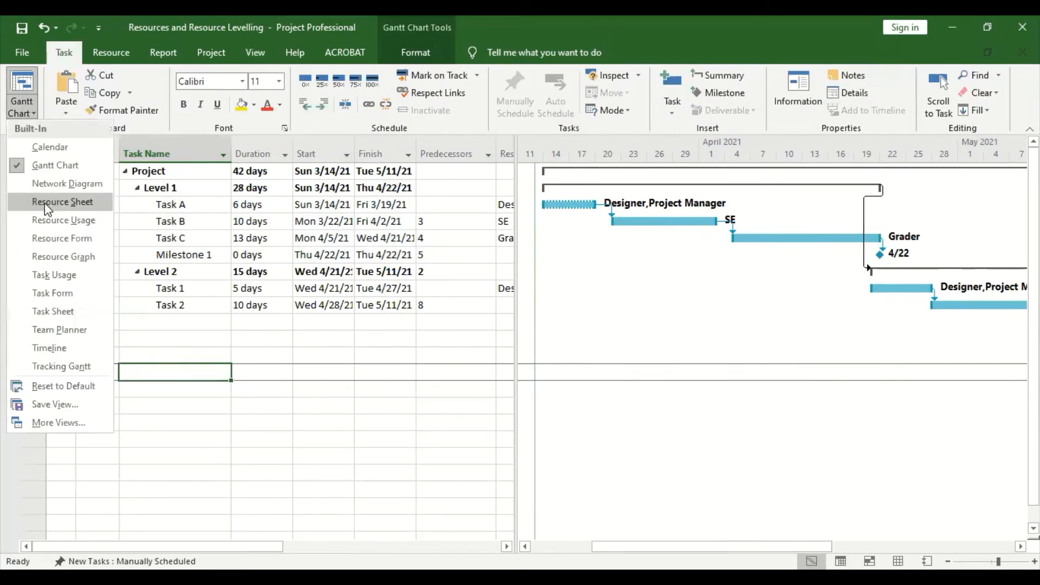
left_click(31, 201)
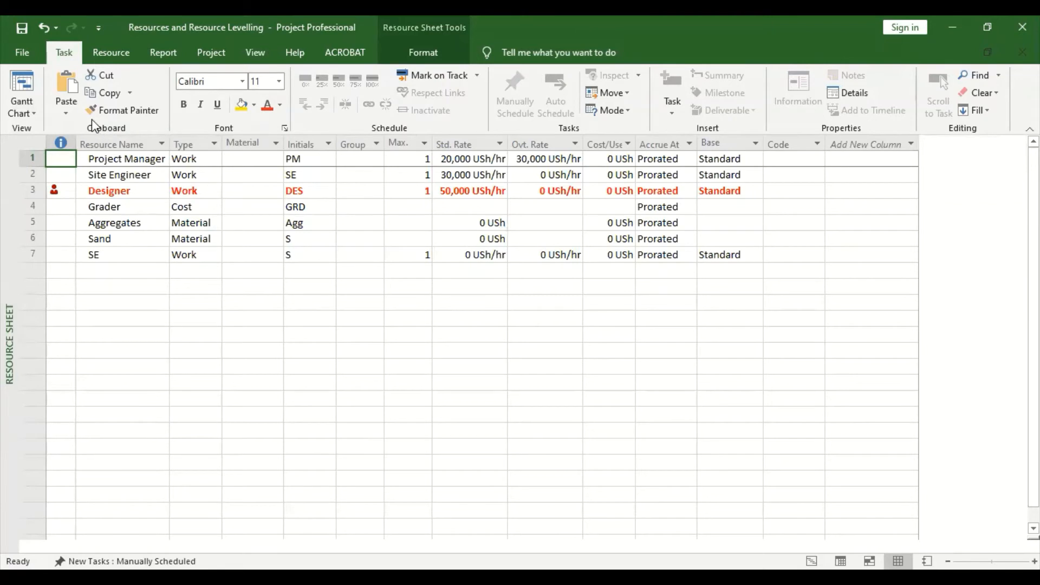
left_click(21, 113)
left_click(37, 221)
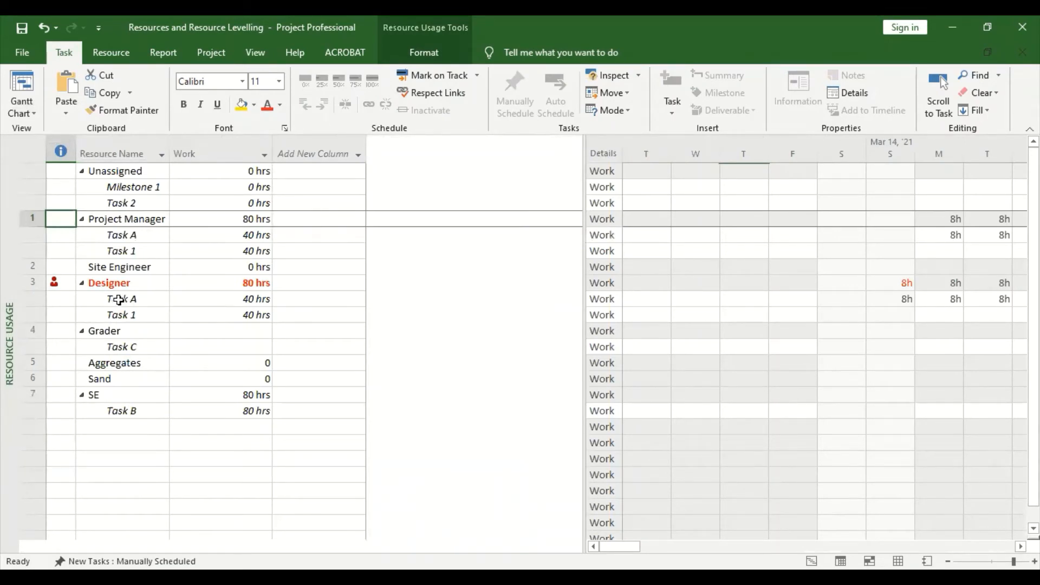
Step: Return to the Gantt Chart view and level only the Designer resource
left_click(34, 114)
left_click(37, 164)
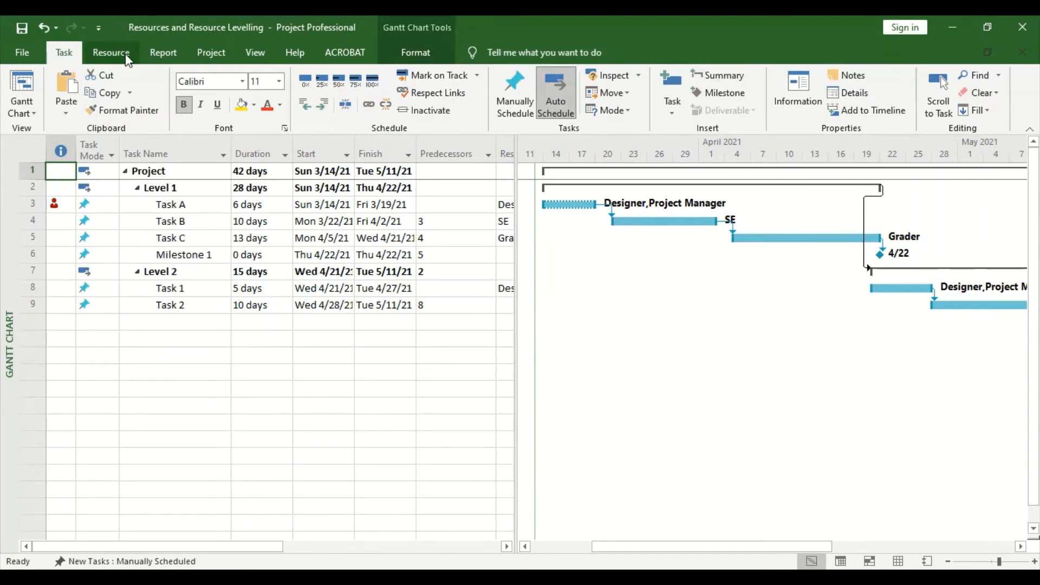
left_click(111, 53)
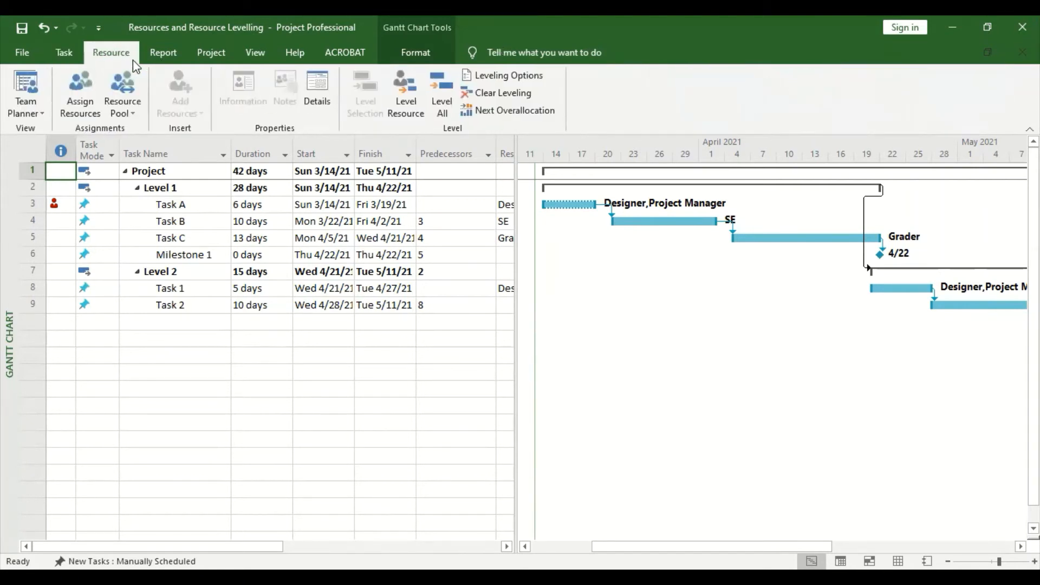
left_click(409, 97)
left_click_drag(495, 109, 702, 128)
left_click(711, 226)
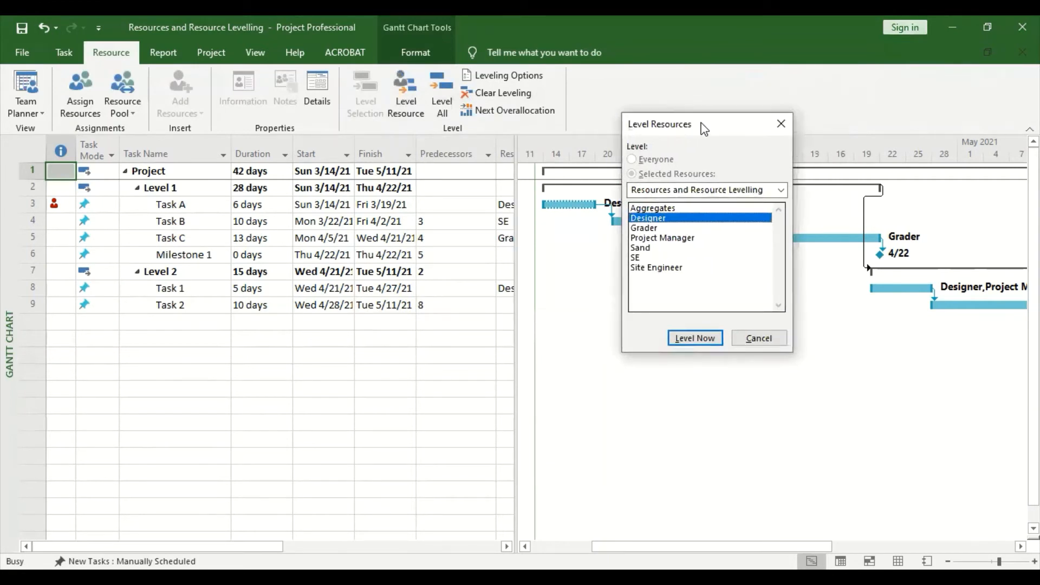
left_click(679, 338)
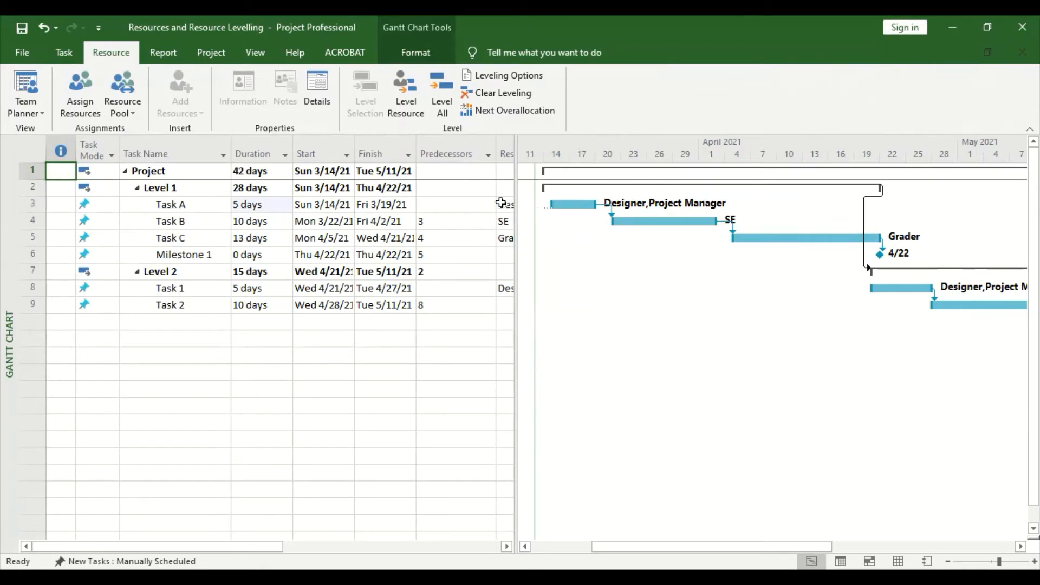
Step: Examine Task A's bar around its start date at a daily timescale, and the whole schedule at a monthly timescale
left_click_drag(514, 189, 455, 213)
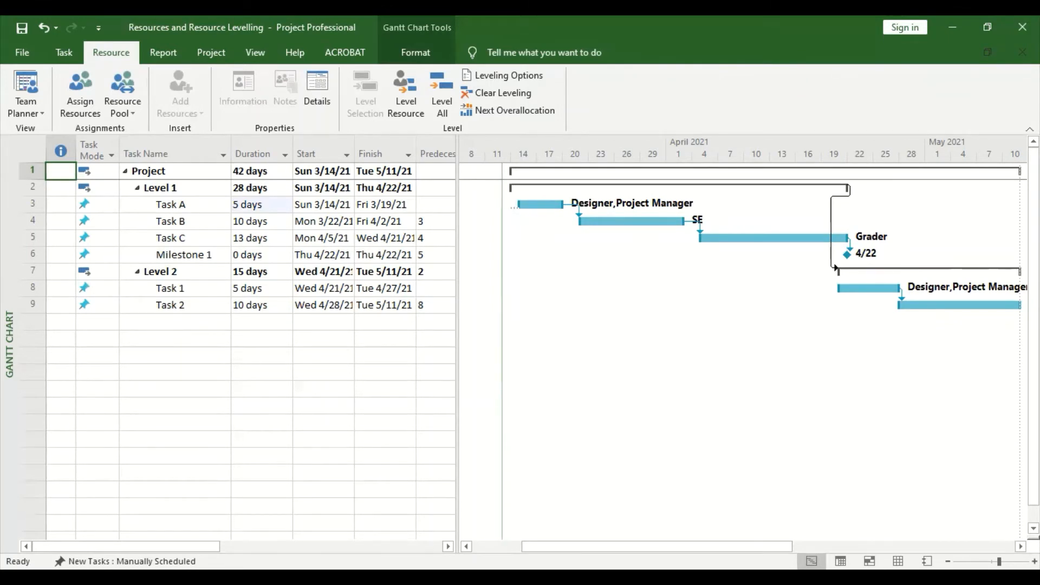
left_click(1033, 561)
left_click_drag(722, 546, 562, 533)
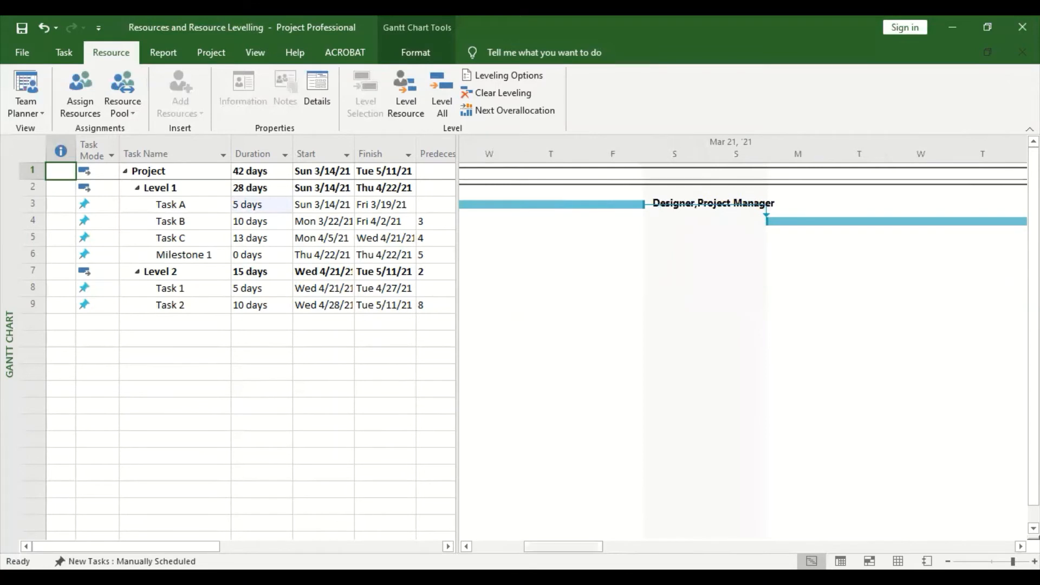
left_click_drag(563, 546, 523, 546)
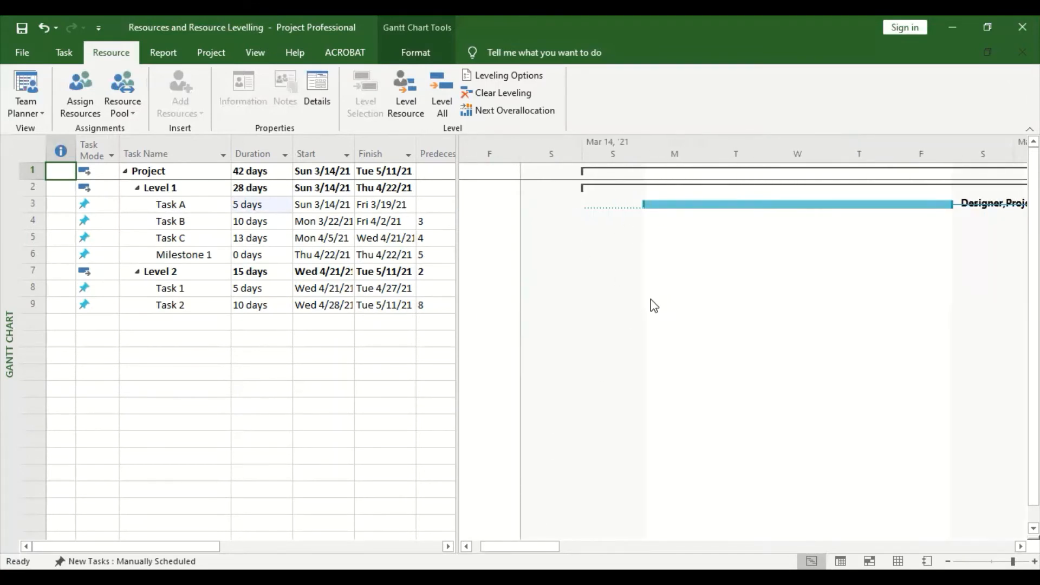
scroll(652, 302, "down", 2)
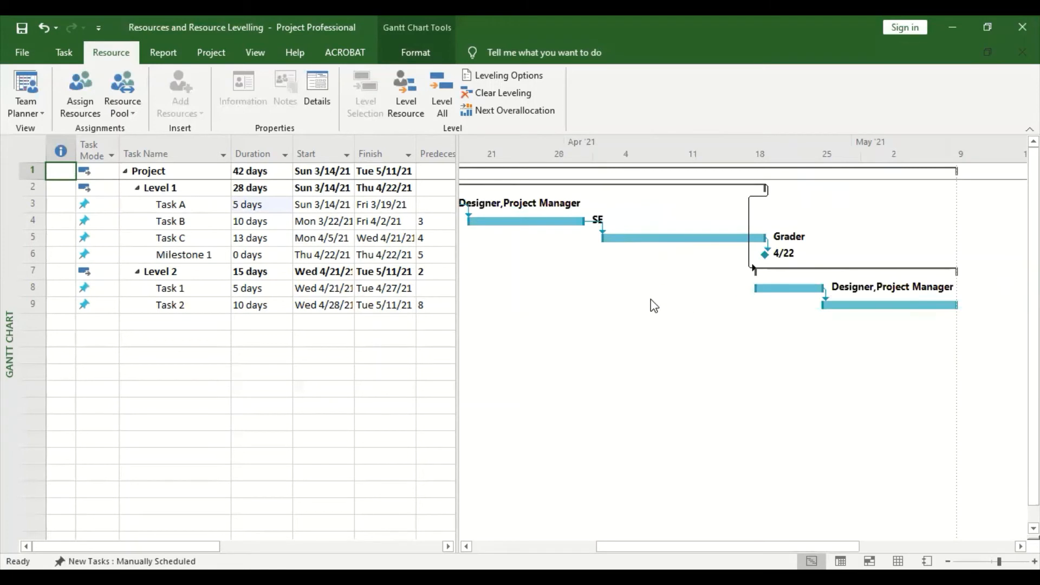
scroll(652, 302, "down", 1)
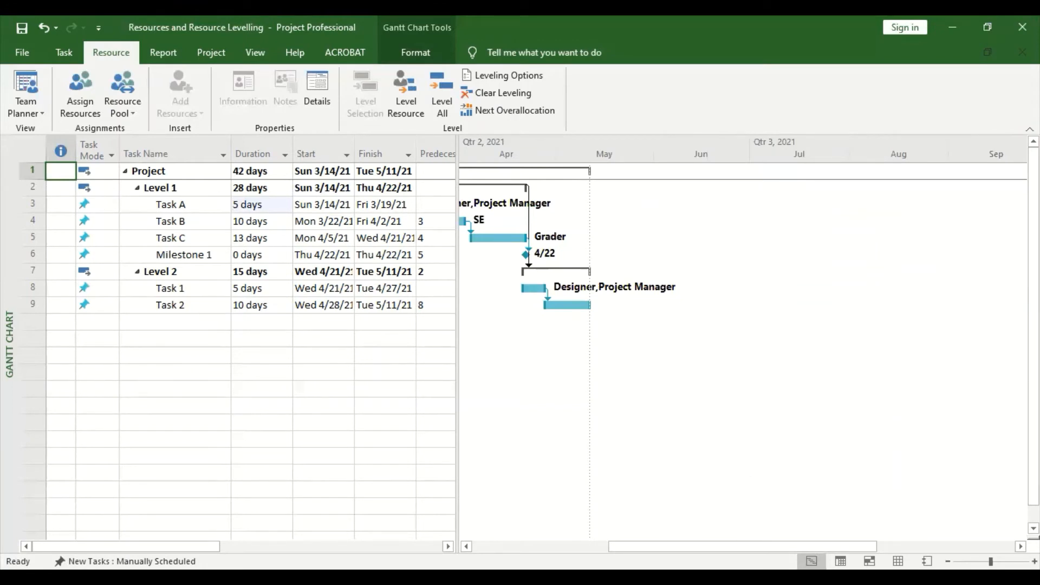
left_click_drag(687, 545, 550, 539)
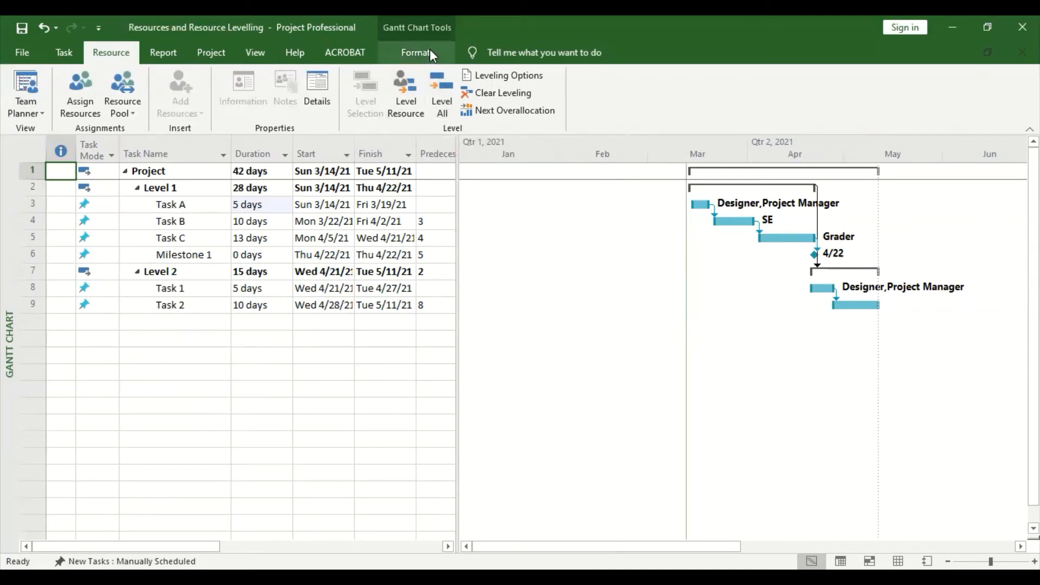
Step: Clear the levelling for the entire project and review the resources in the Resource Sheet view
left_click(492, 93)
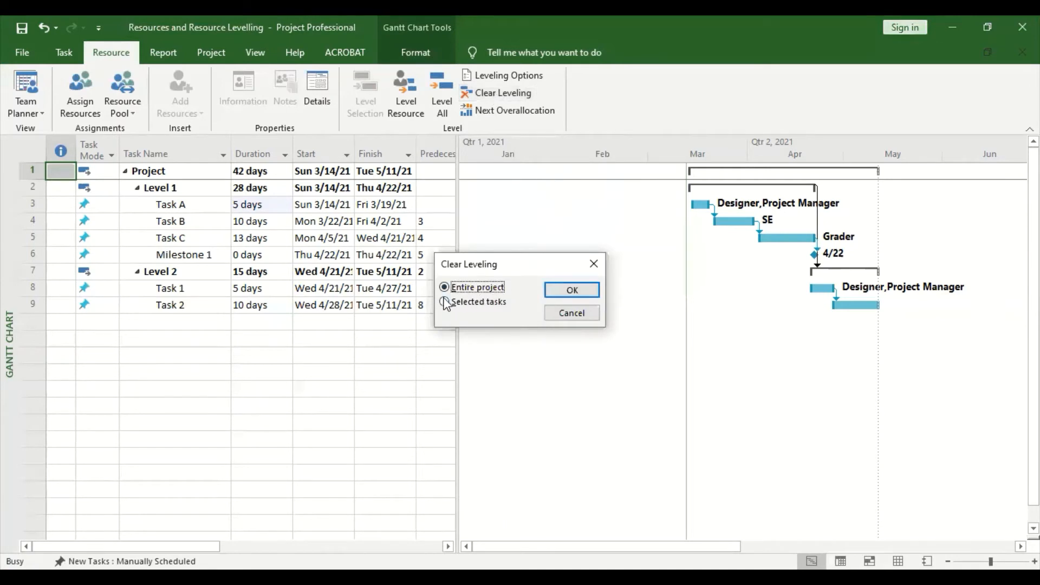
left_click(570, 292)
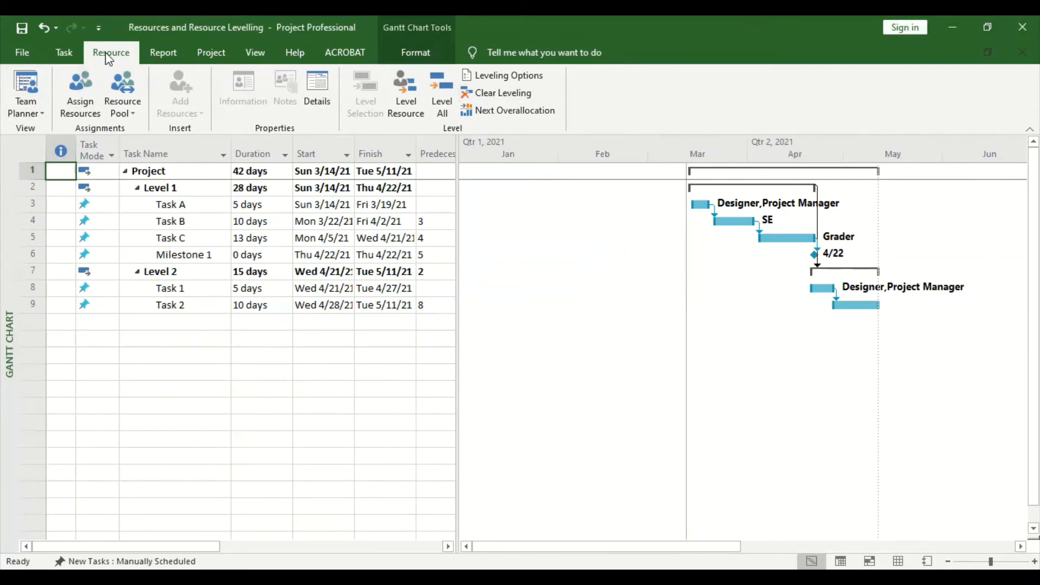
left_click(75, 52)
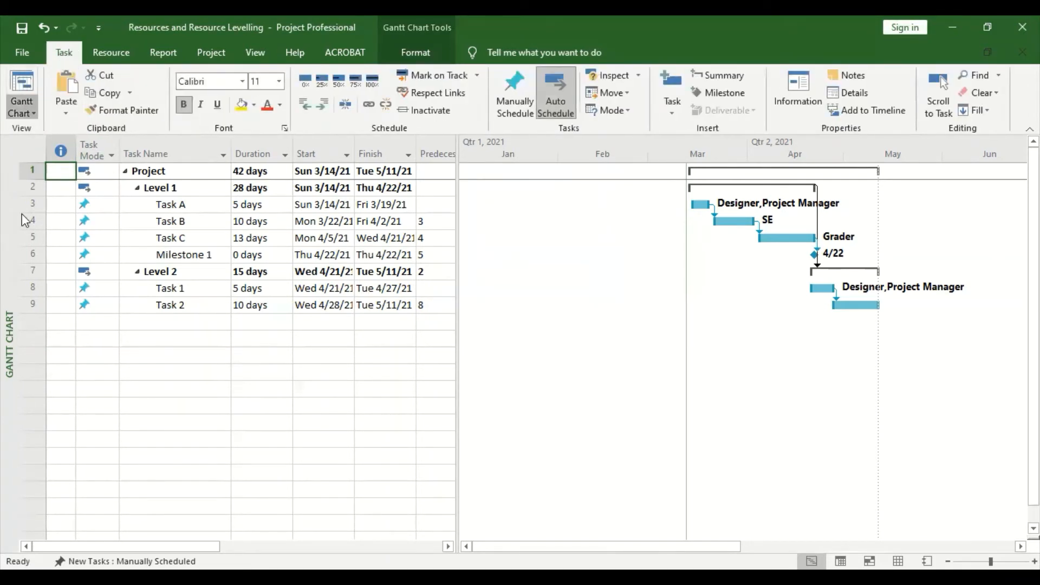
left_click(25, 111)
left_click(60, 201)
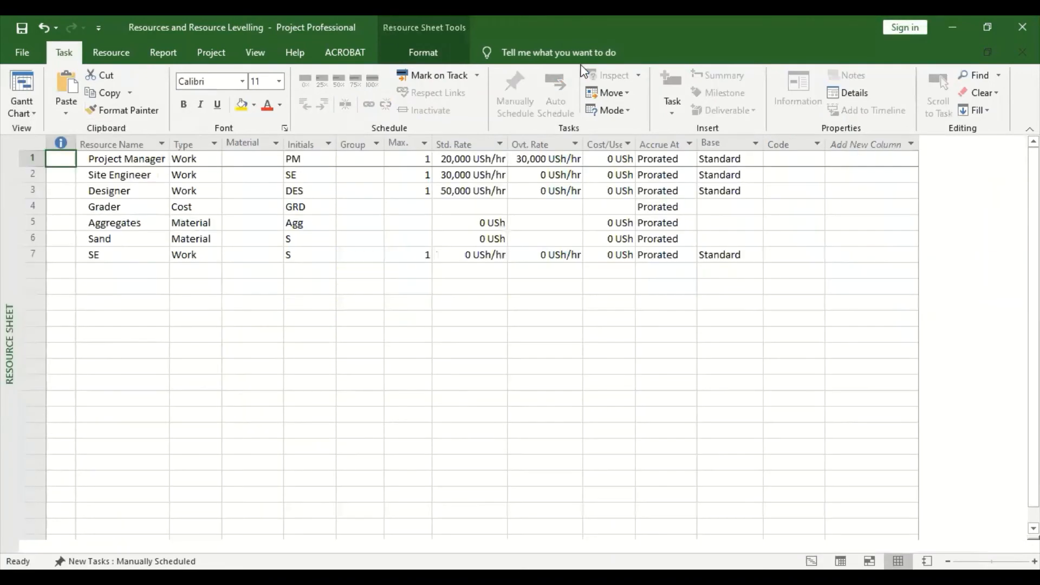
left_click(124, 59)
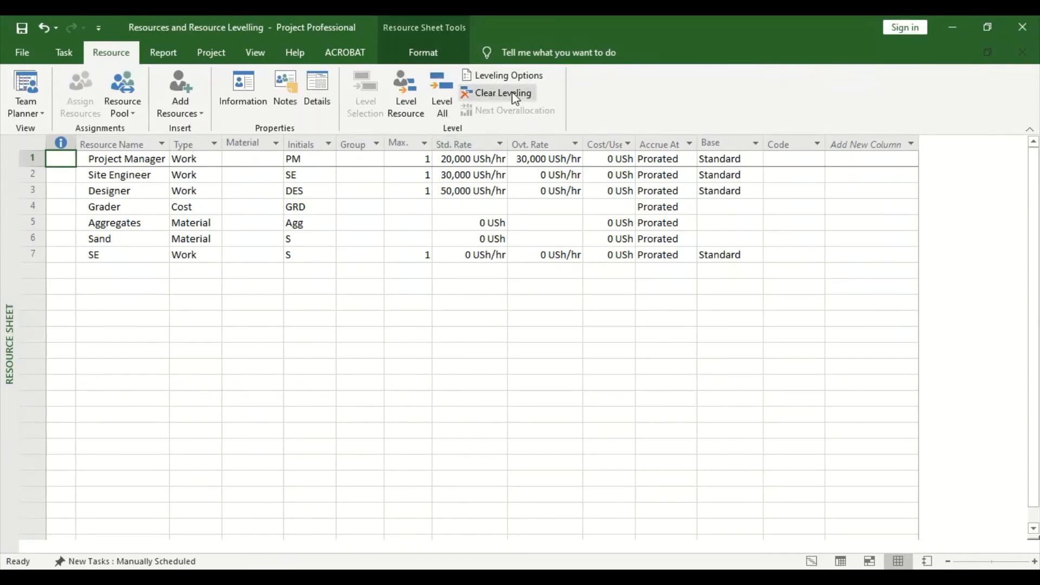
Step: Return to the Gantt Chart view, open the levelling options and review the available bases for detecting overallocations
left_click(61, 52)
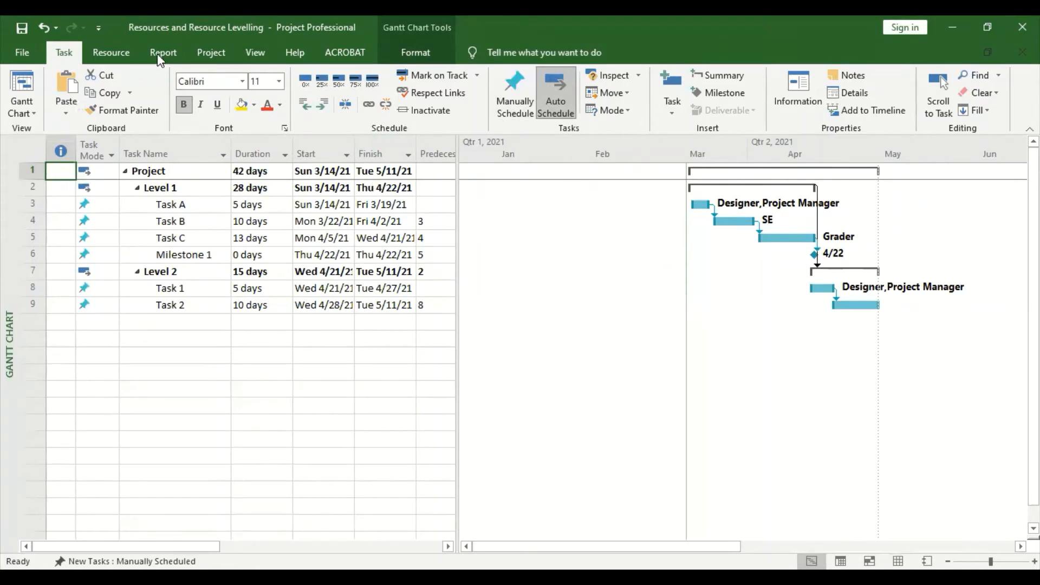
left_click(100, 54)
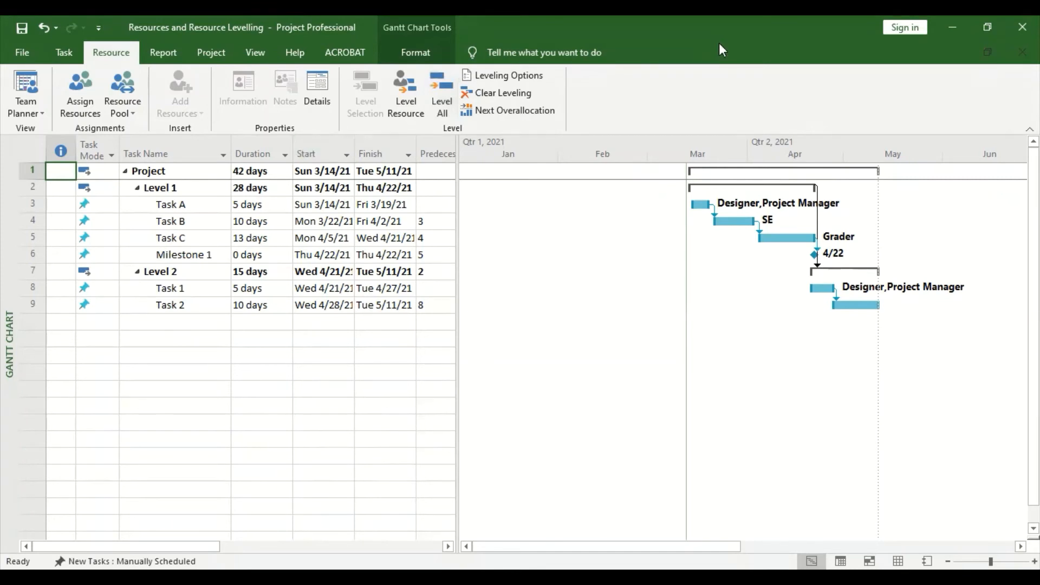
left_click(487, 76)
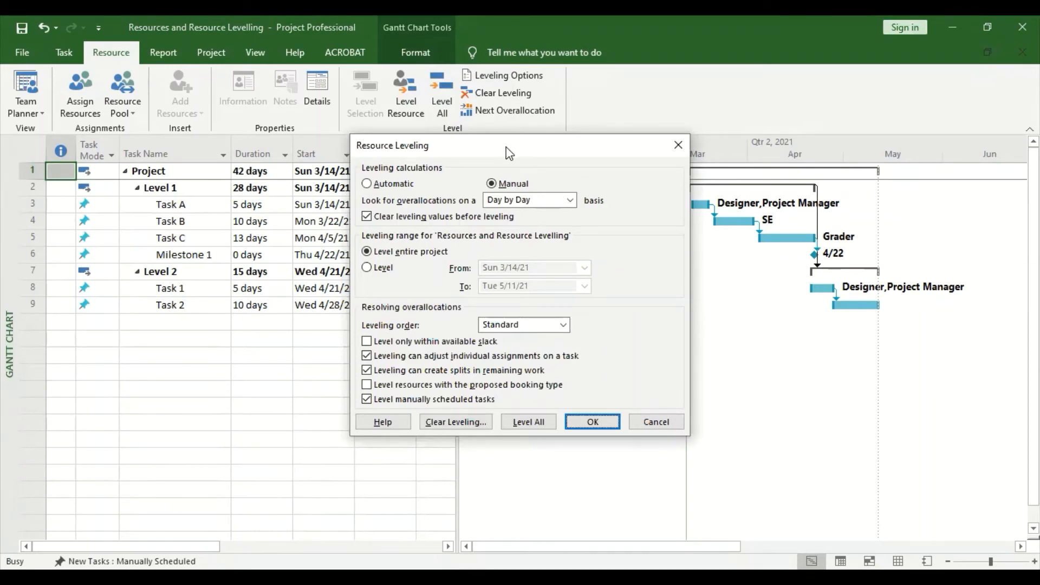
left_click_drag(506, 147, 640, 140)
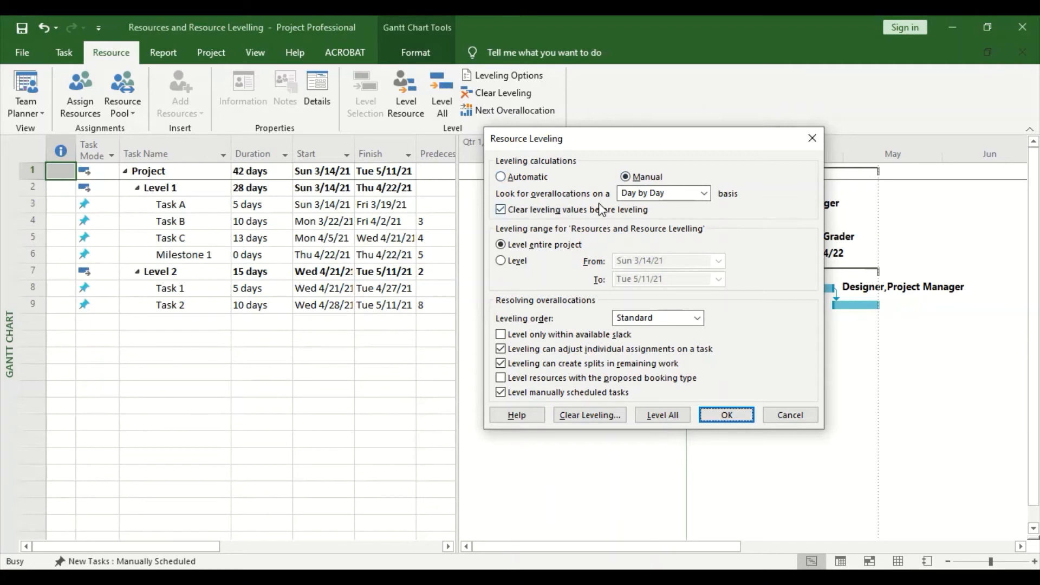
left_click(704, 193)
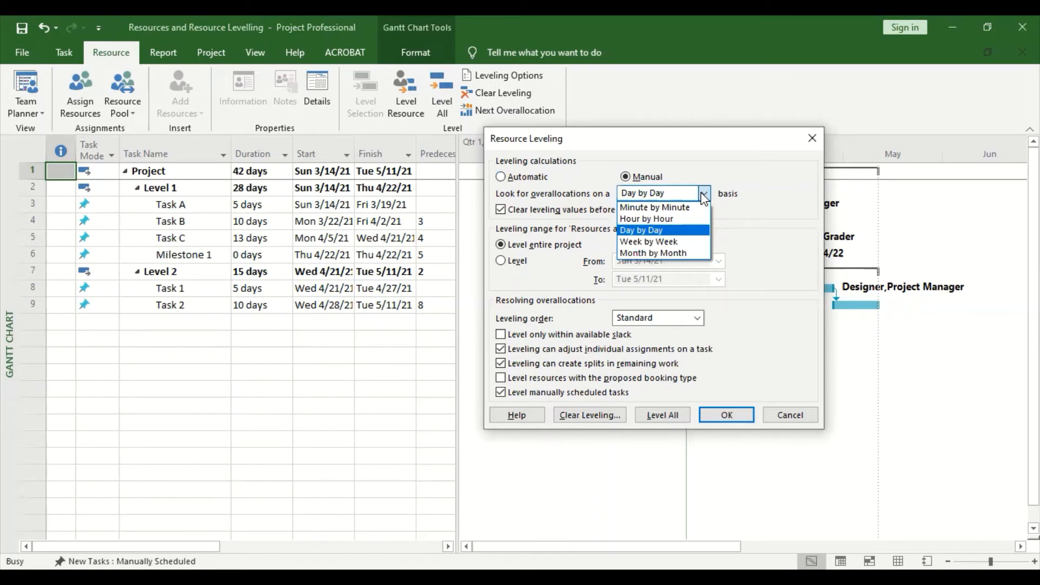
left_click(703, 196)
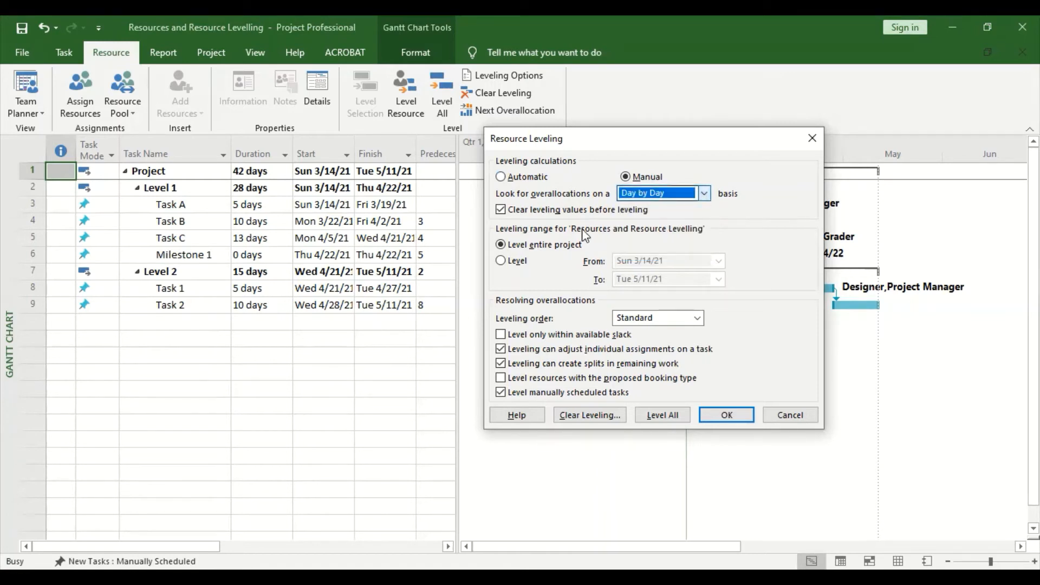
Step: Examine the start and end dates of the date-range levelling option, and accept the levelling options with the entire project selected
left_click(501, 261)
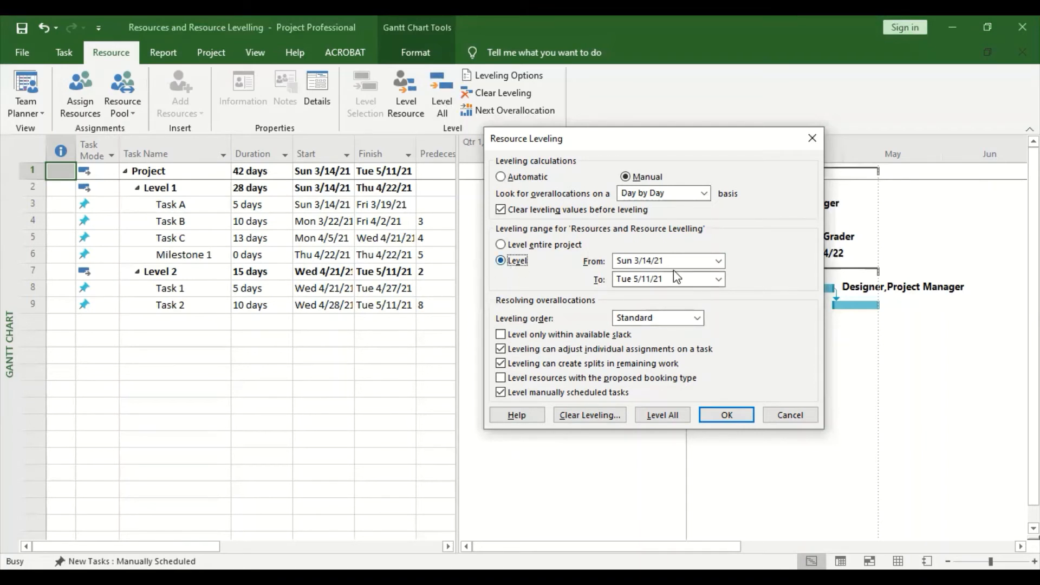
left_click(719, 261)
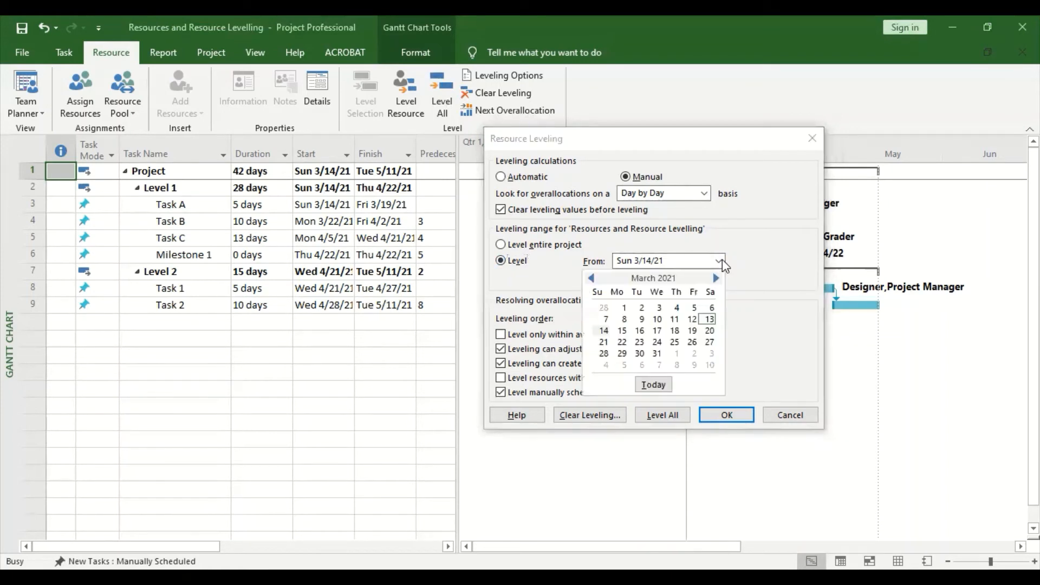
left_click(720, 260)
left_click(719, 279)
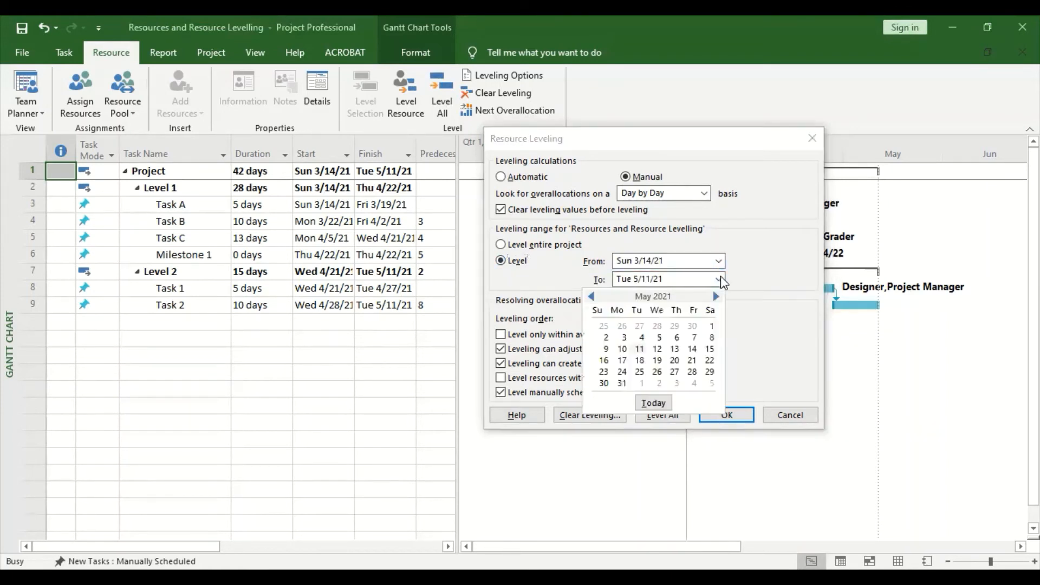
left_click(719, 278)
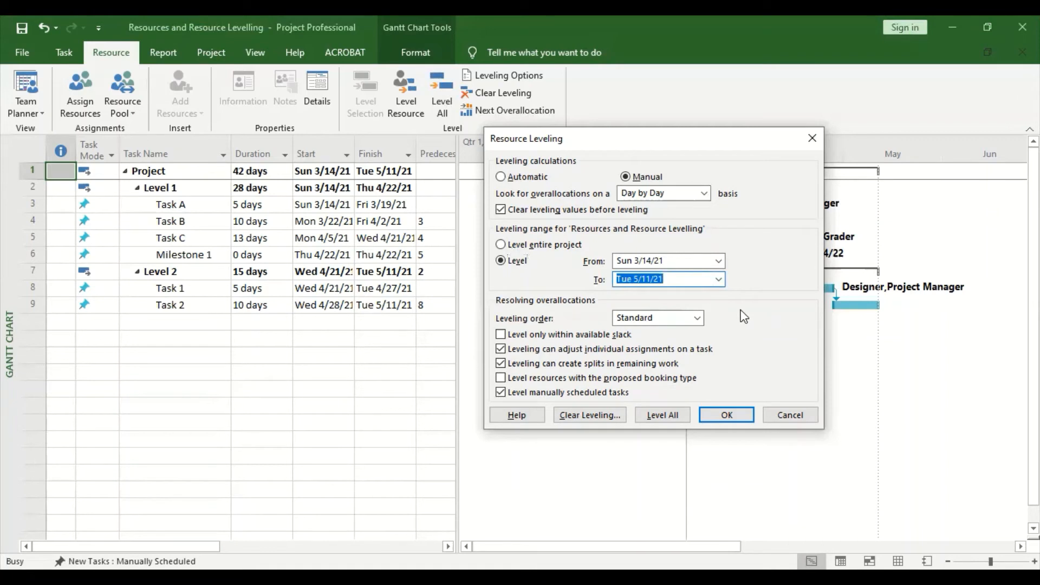
left_click(502, 245)
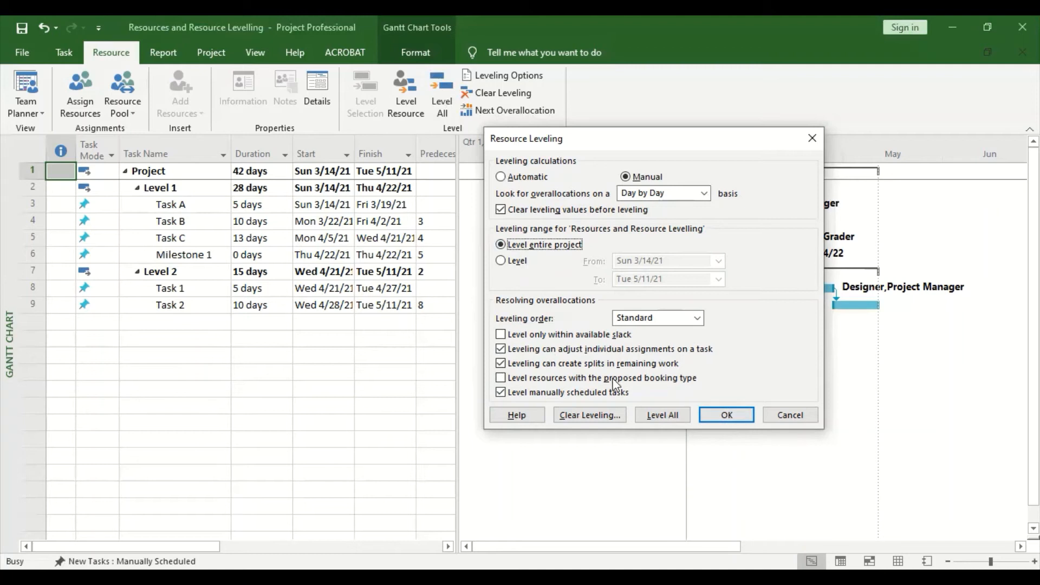
left_click(726, 414)
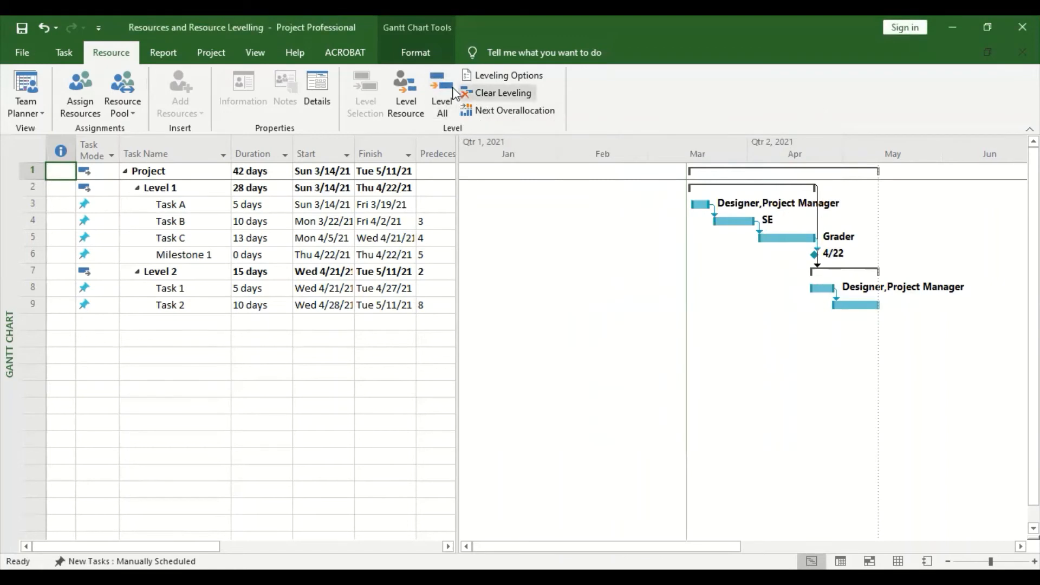
Step: Create a new project from the Commercial Construction template
left_click(21, 52)
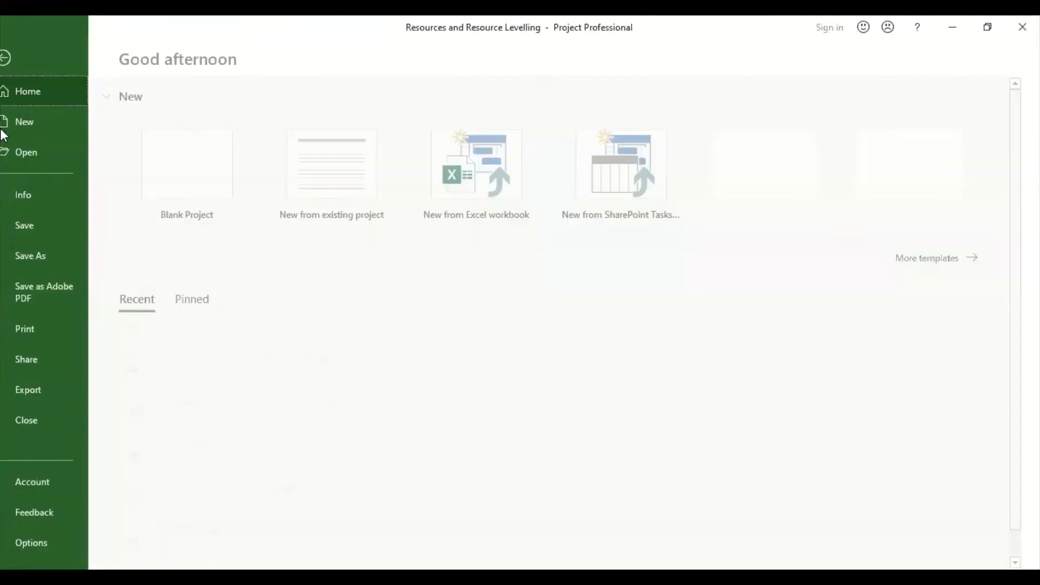
left_click(72, 113)
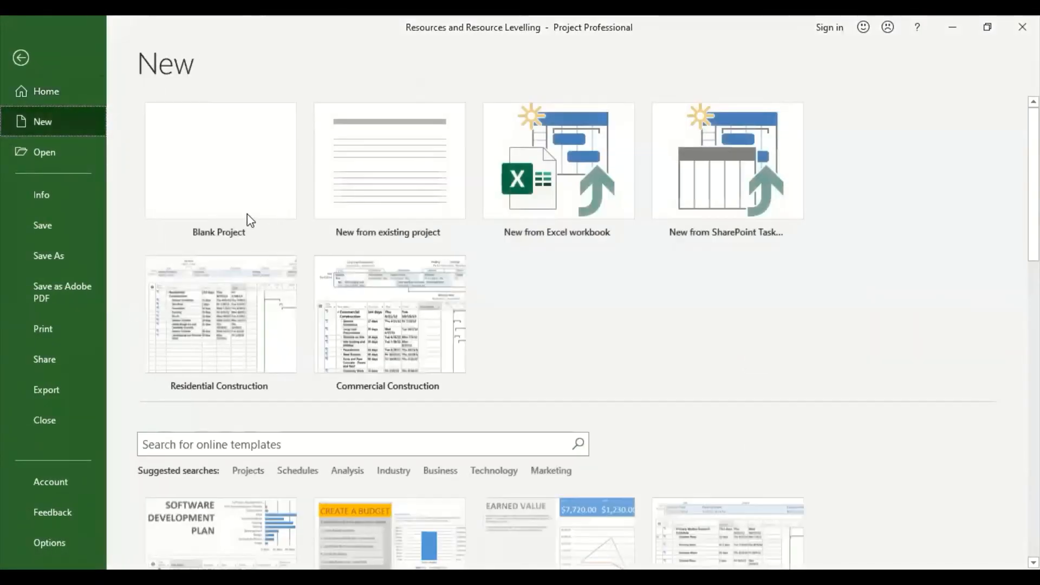
scroll(597, 349, "down", 3)
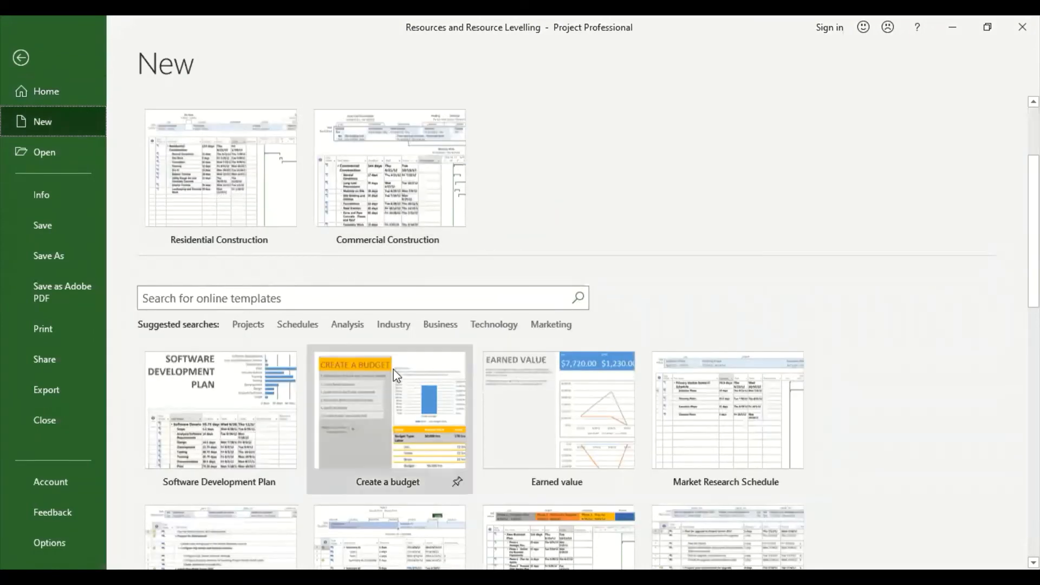
left_click(378, 160)
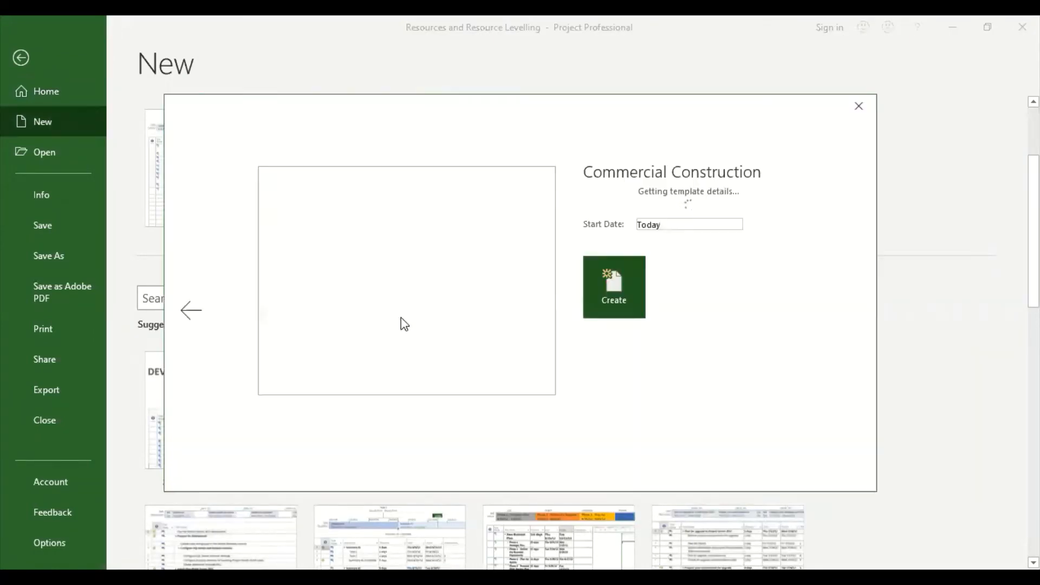
left_click(607, 303)
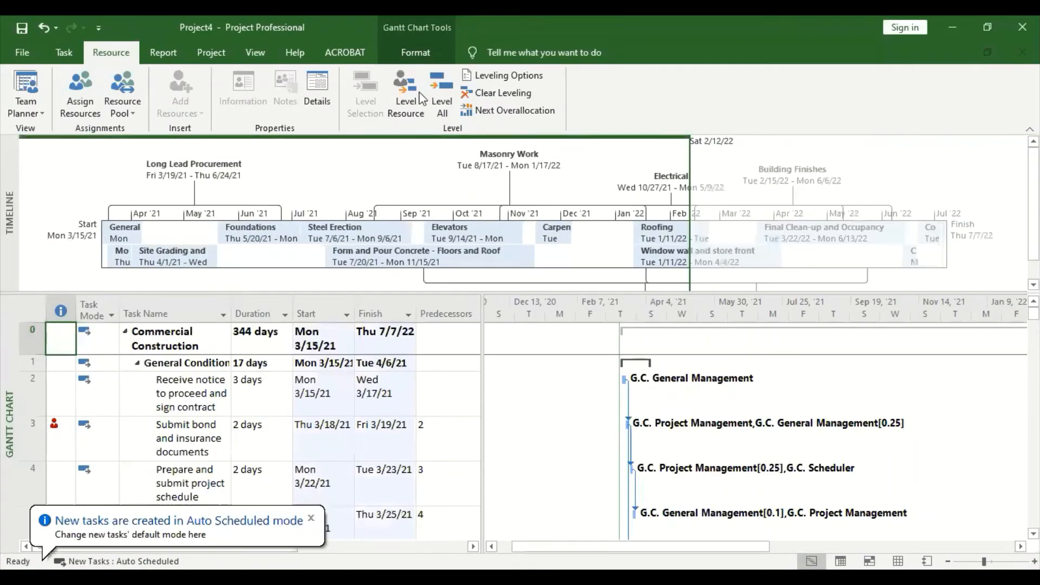
Step: Hide the Timeline, and widen the task table and its Resource Names column to show each task's assigned resources
left_click(244, 59)
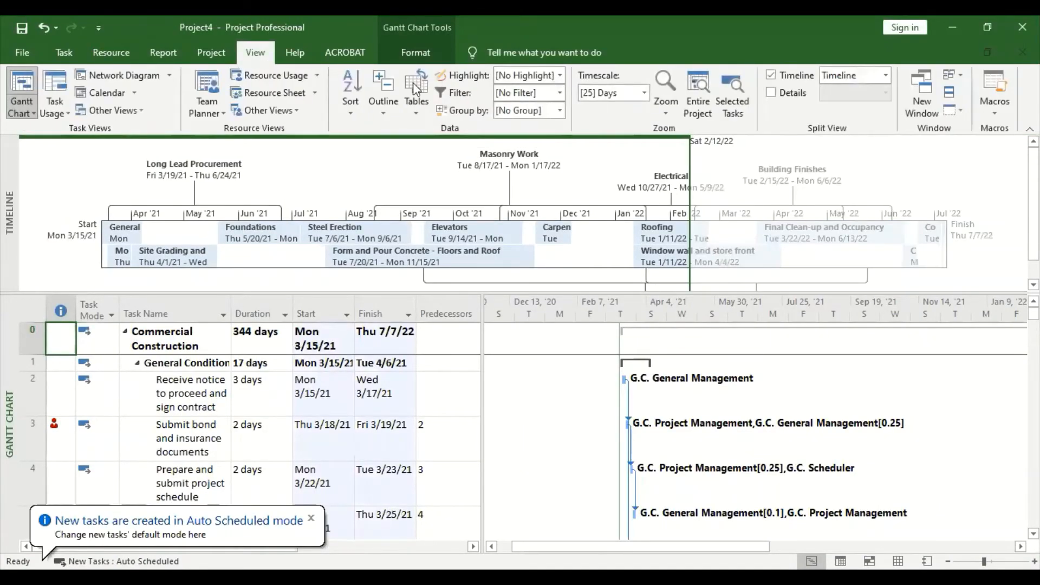
left_click(770, 75)
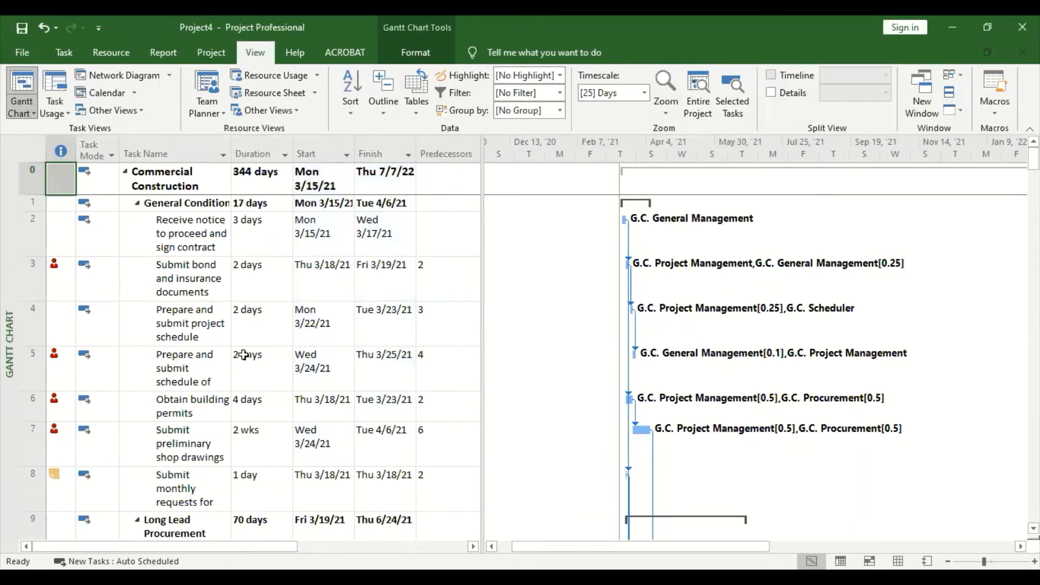
scroll(311, 364, "down", 1)
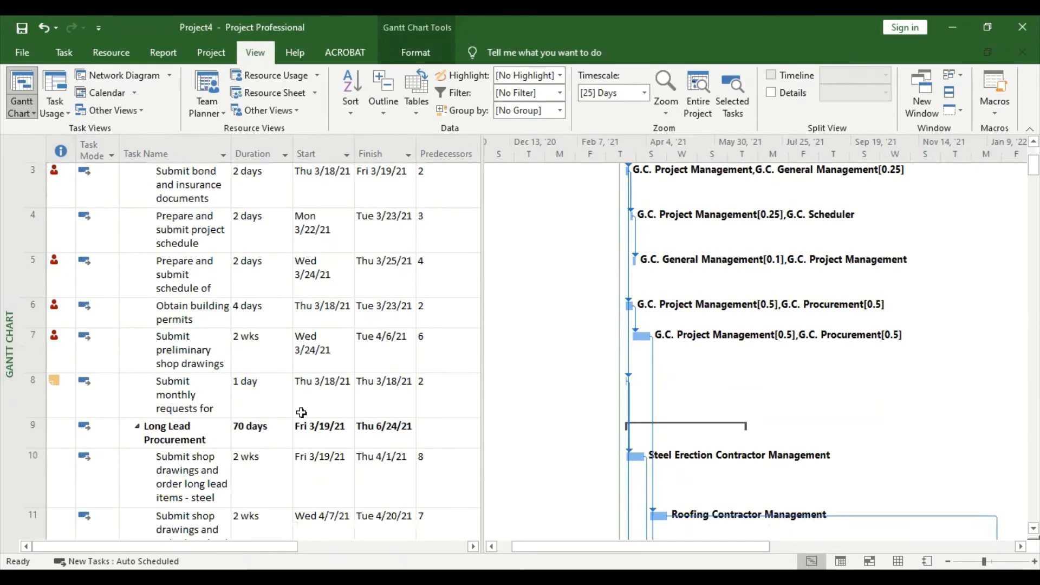
scroll(302, 413, "down", 3)
scroll(291, 407, "up", 3)
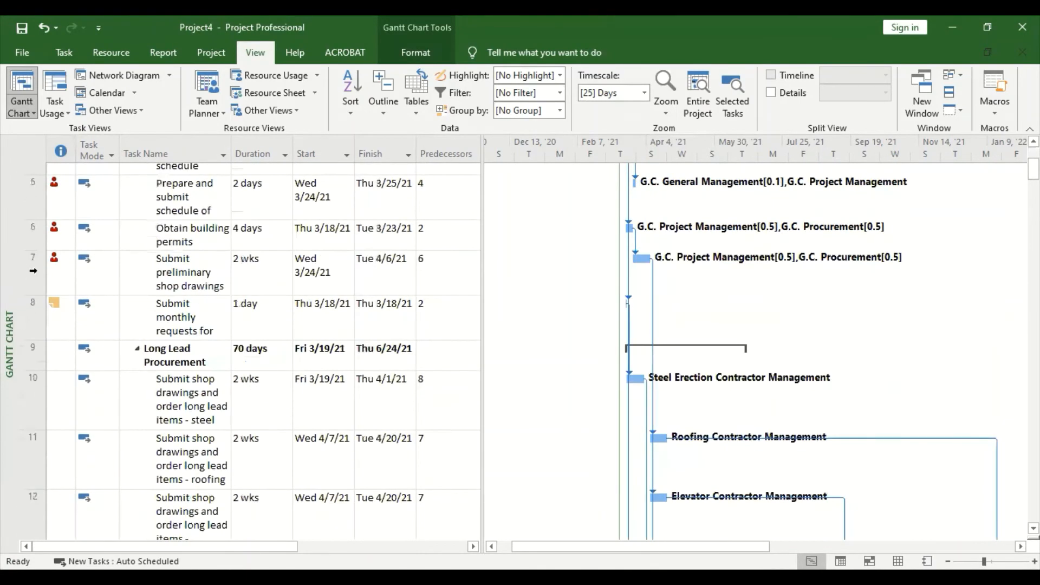
scroll(33, 272, "up", 2)
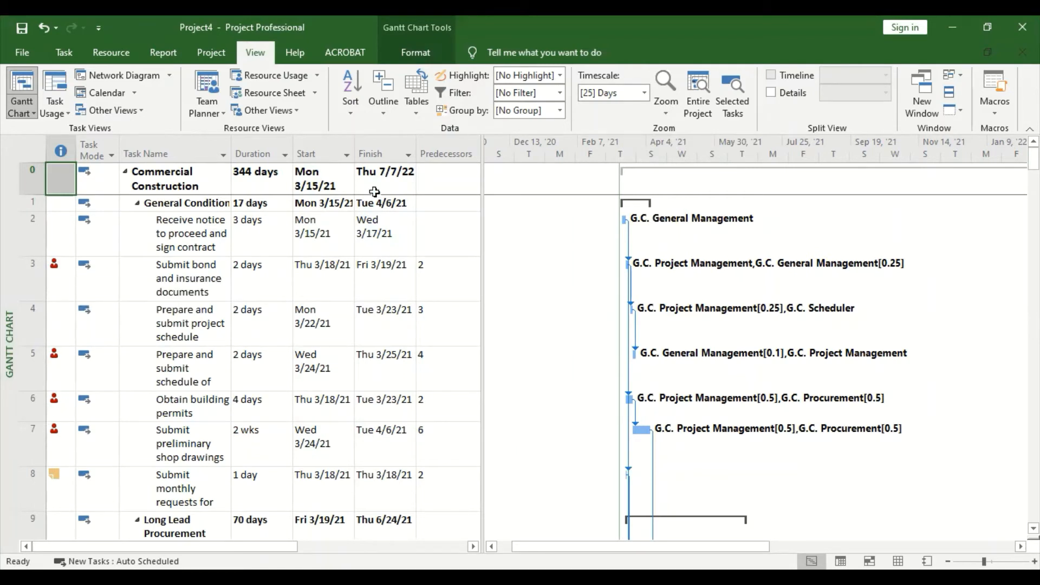
left_click_drag(481, 154, 886, 155)
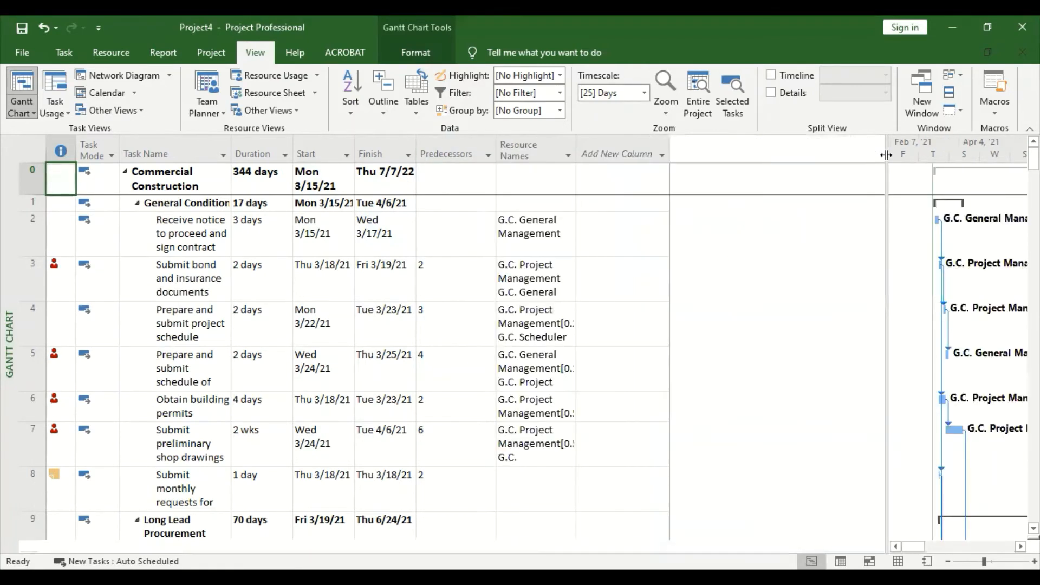
left_click_drag(578, 144, 738, 157)
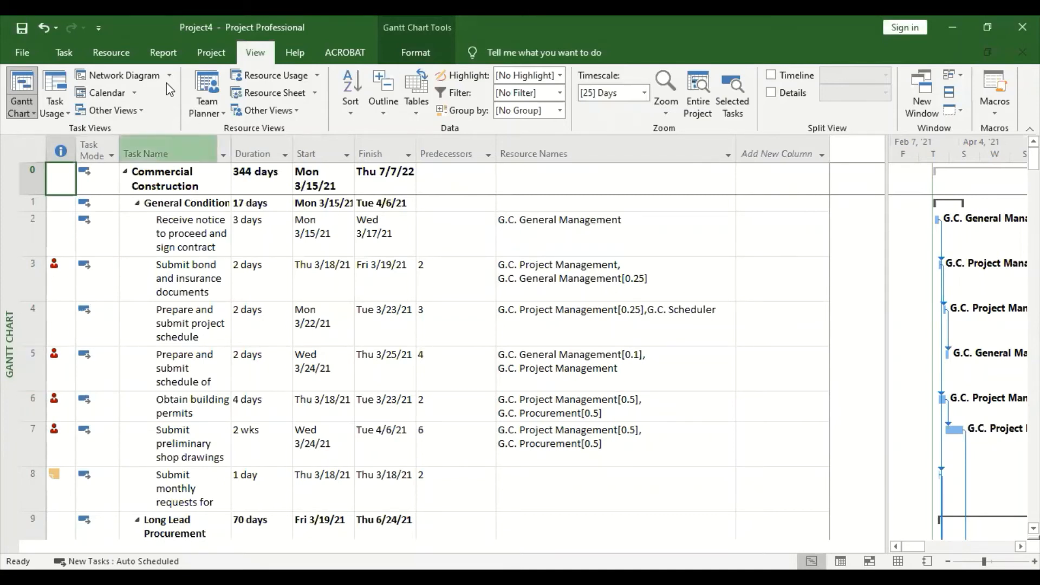
Step: Switch to the Resource Sheet view to check which construction resources are overallocated
left_click(111, 52)
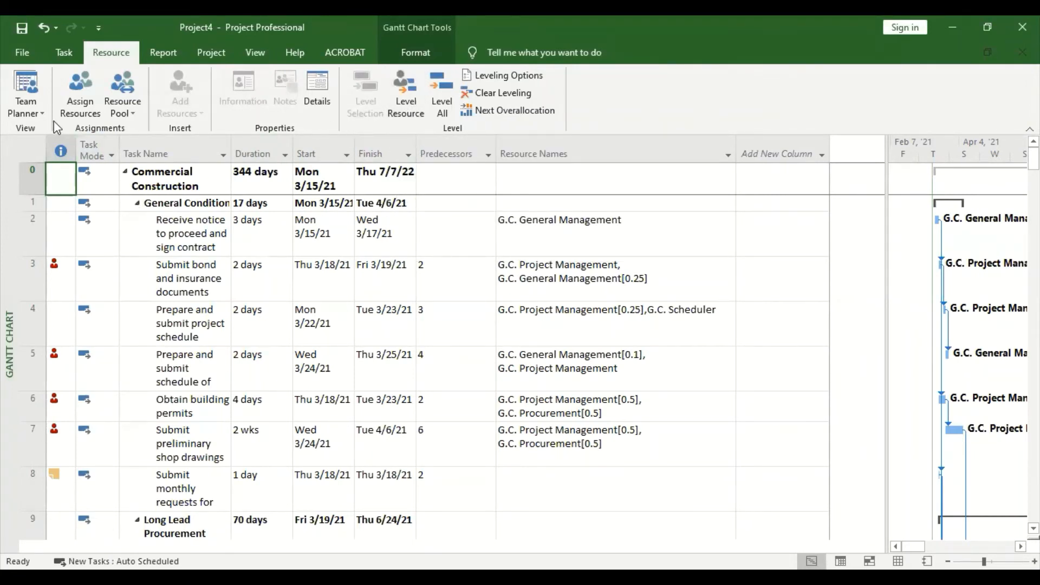
left_click(61, 53)
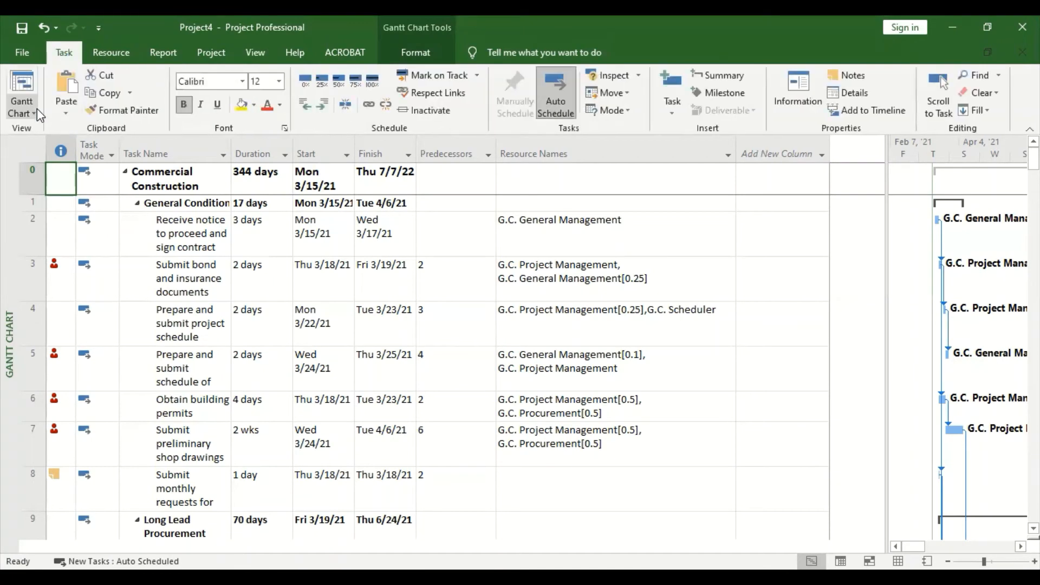
left_click(22, 113)
left_click(33, 204)
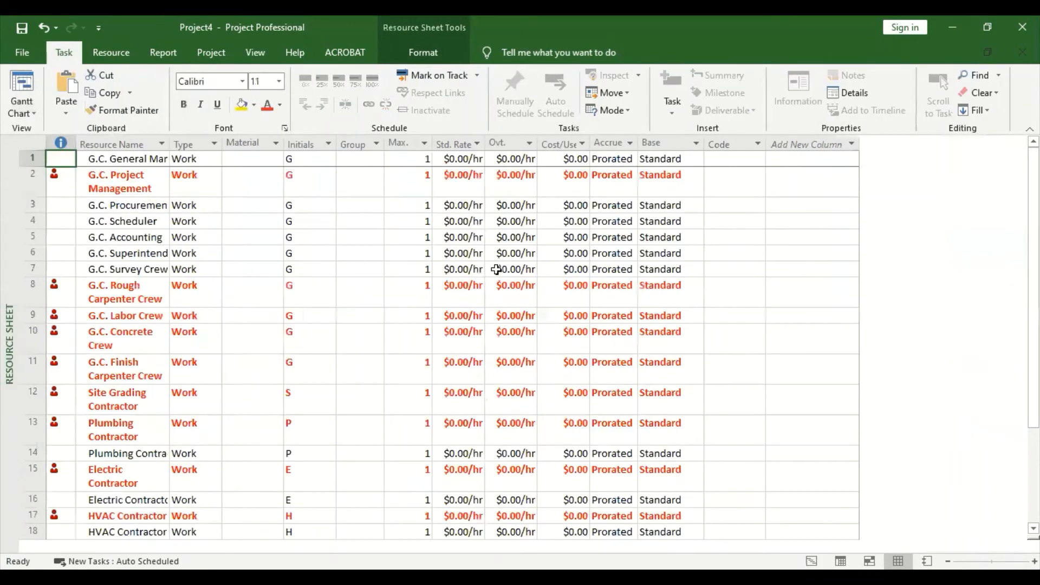
Step: Switch to the Resource Usage view, widen the table and its Work column, and review the work hours of each resource
left_click(32, 114)
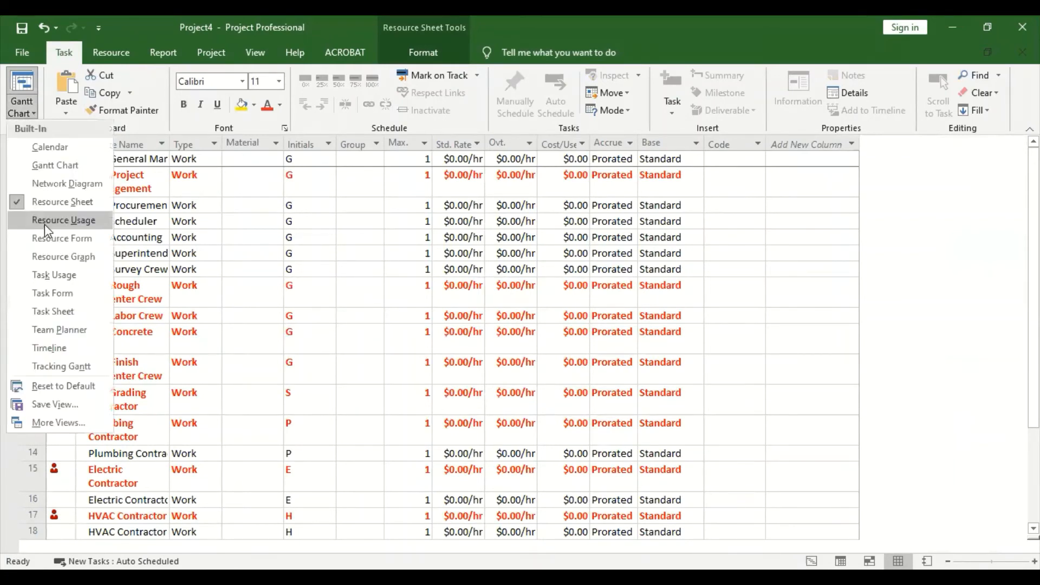
left_click(44, 224)
left_click_drag(218, 154, 752, 241)
left_click_drag(315, 145, 373, 162)
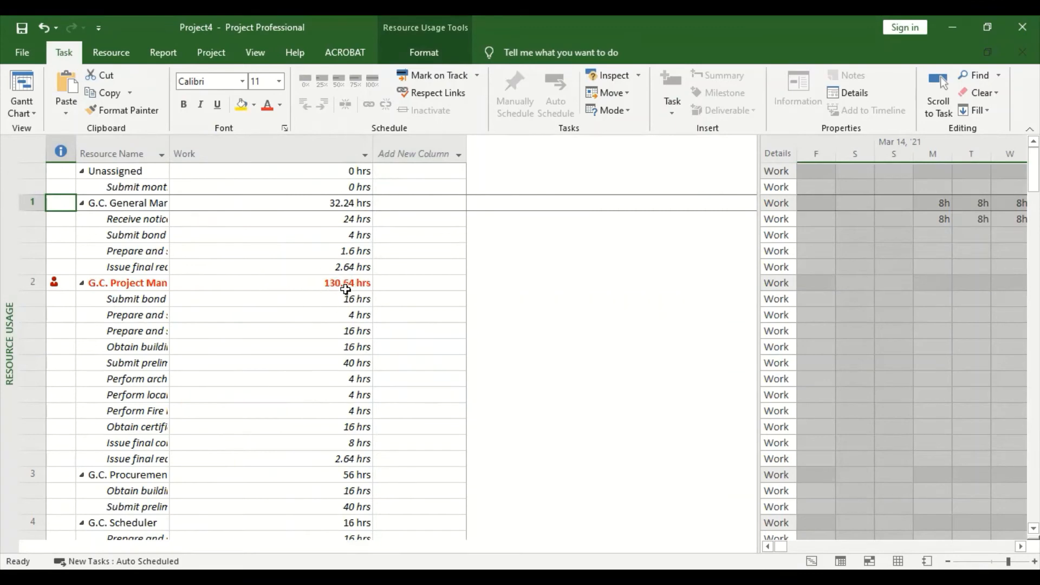
scroll(323, 311, "down", 4)
scroll(323, 314, "down", 5)
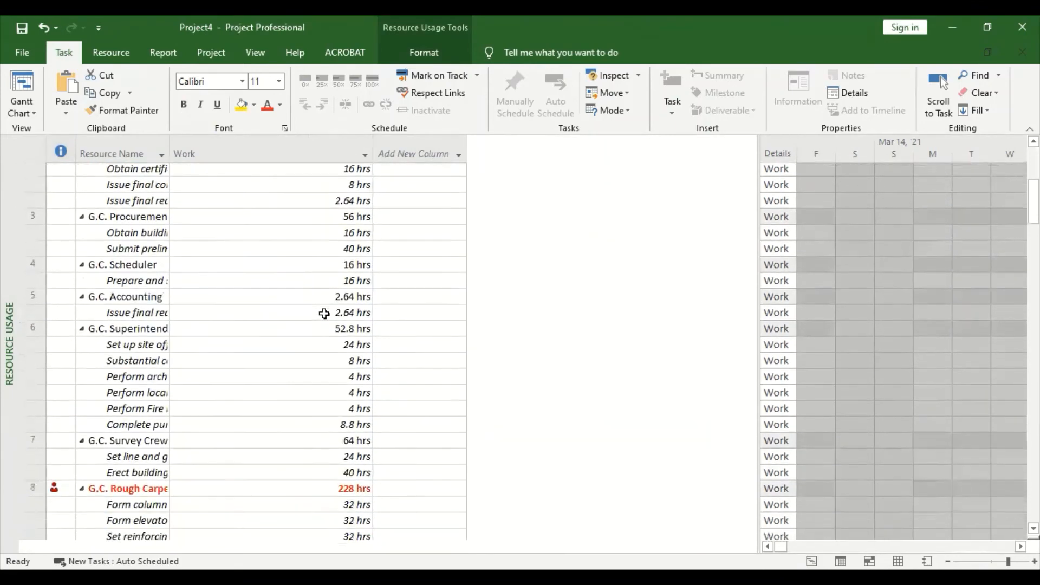
scroll(324, 314, "up", 3)
scroll(324, 314, "up", 5)
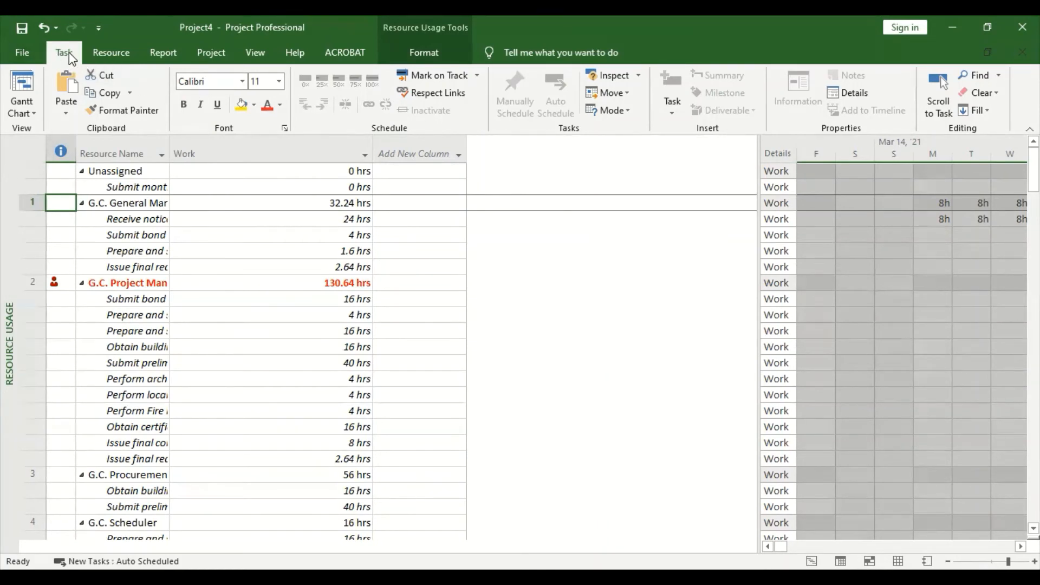
Step: Level the G.C. Project Management resource with the Level Resource command
left_click(109, 52)
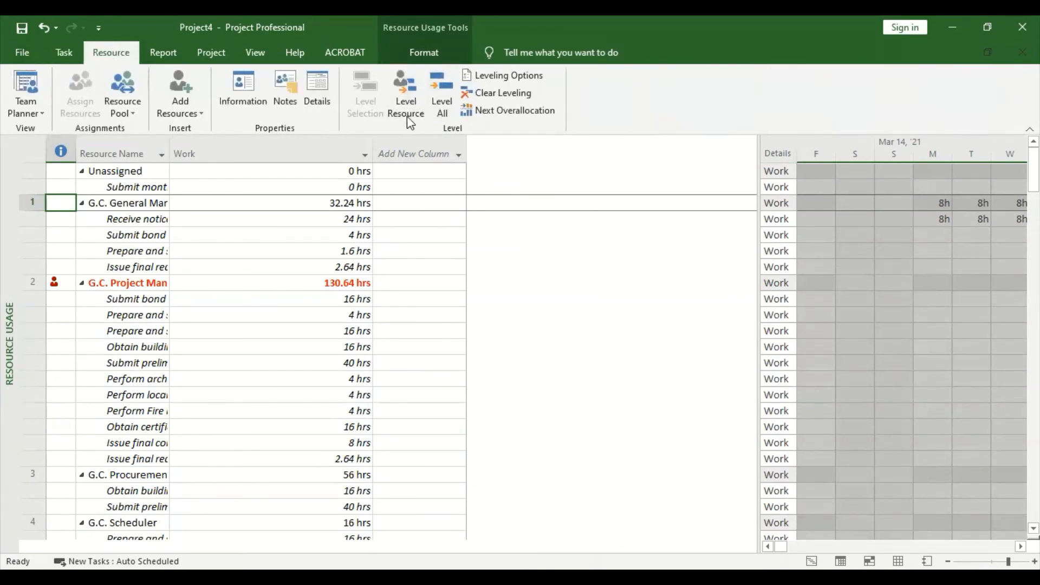
left_click(394, 93)
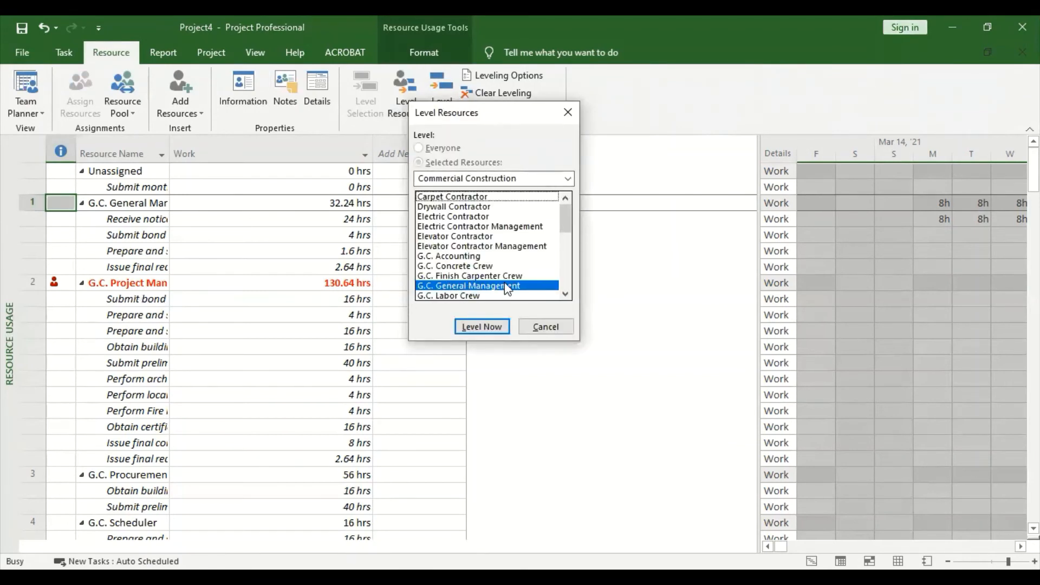
left_click(564, 295)
left_click(564, 294)
left_click(564, 294)
left_click(565, 294)
left_click(564, 294)
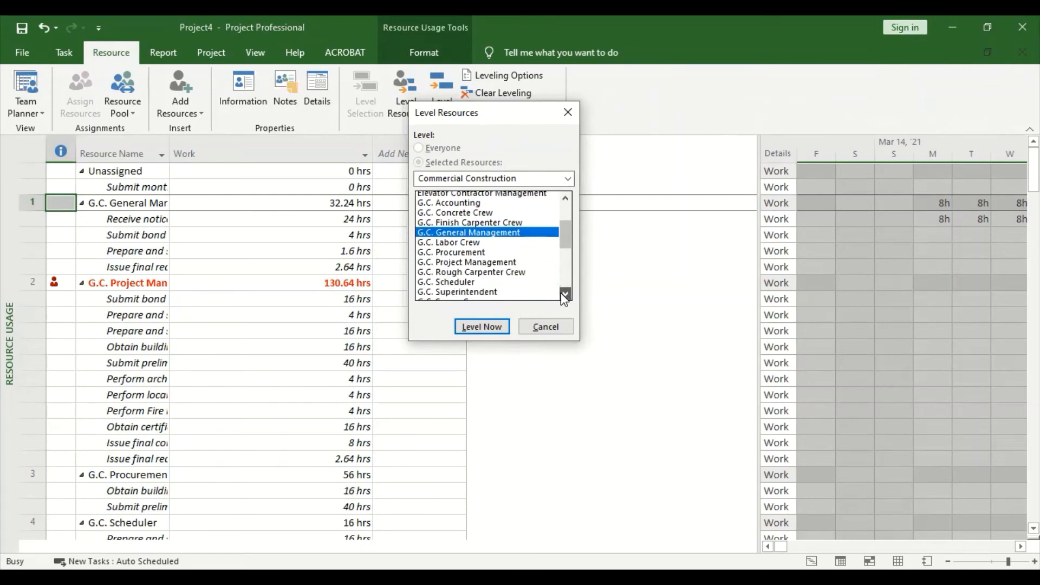
left_click(565, 294)
left_click(469, 256)
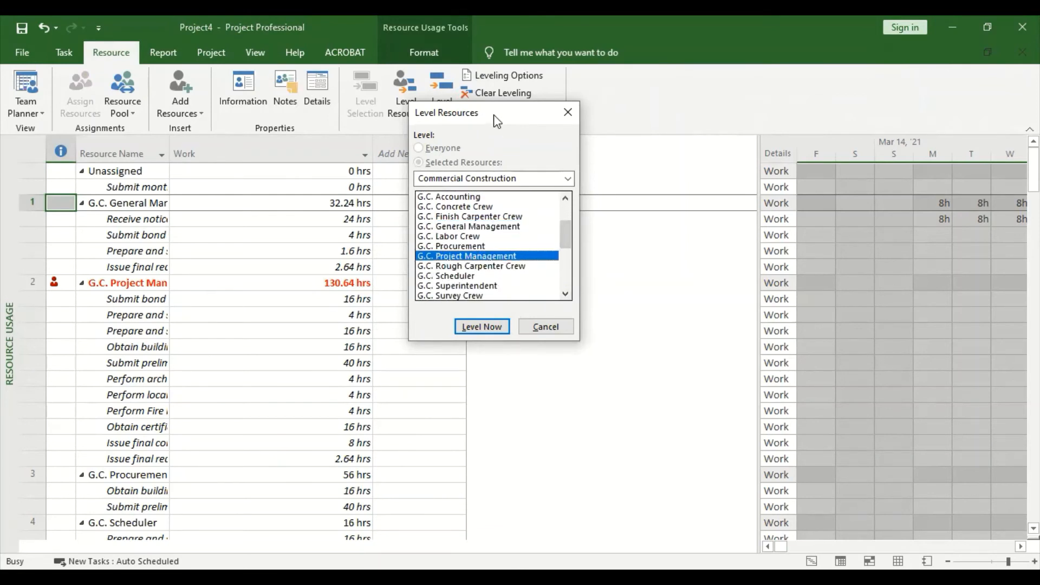
left_click_drag(494, 115, 636, 103)
left_click(633, 314)
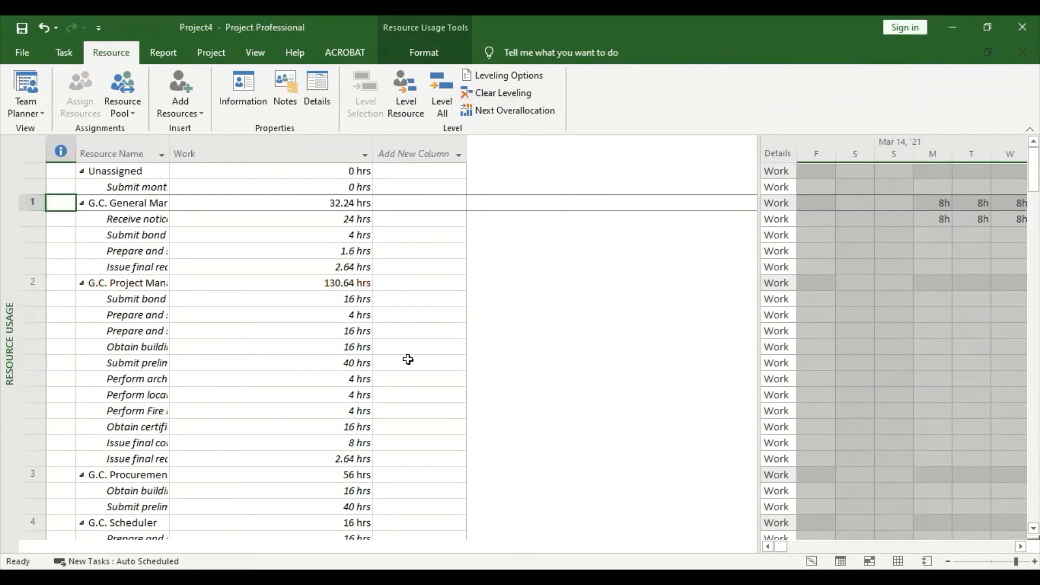
Step: Look through the other resources for remaining overallocations, and switch to the Gantt Chart view to examine the levelled tasks
scroll(408, 363, "down", 8)
scroll(407, 369, "down", 2)
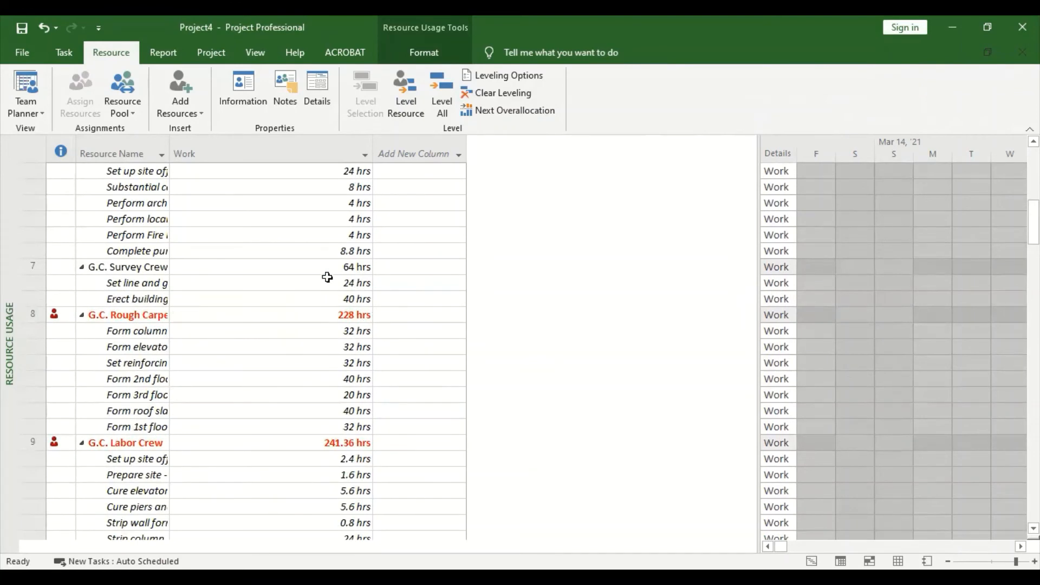
left_click(67, 56)
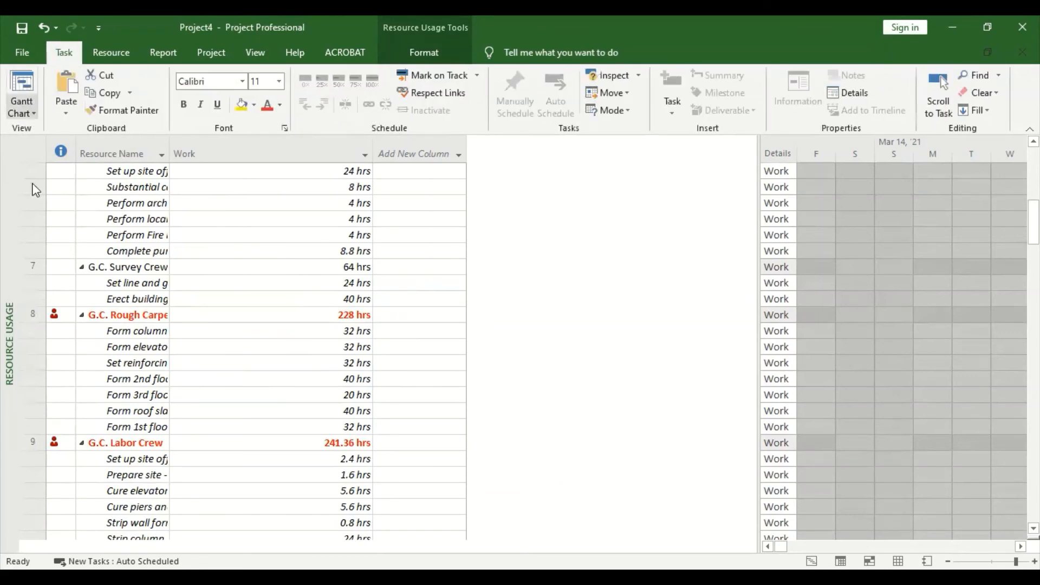
left_click(21, 84)
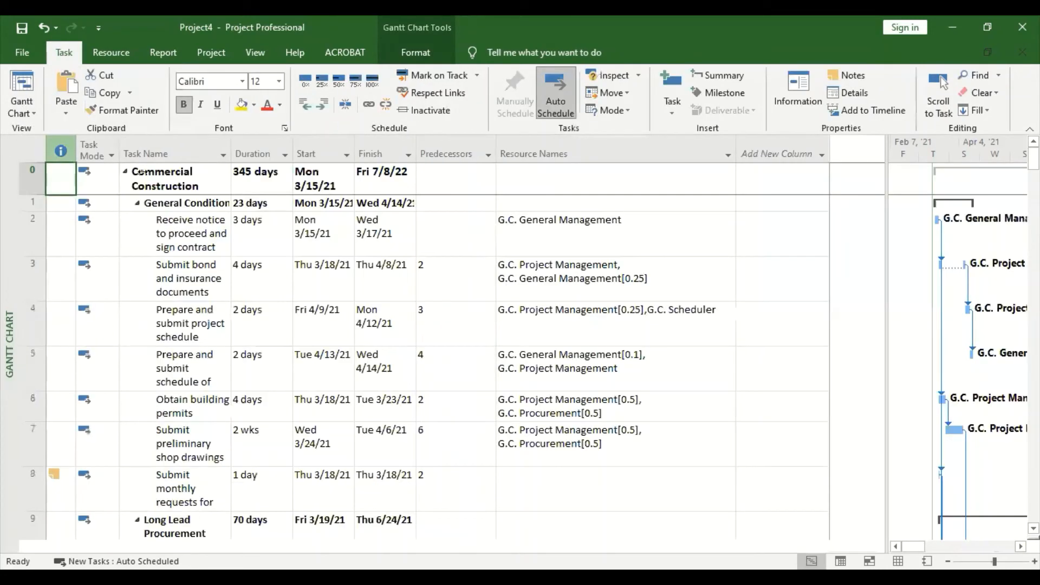
Step: Undo the levelling of G.C. Project Management and show the original schedule in the Gantt Chart view
left_click(40, 27)
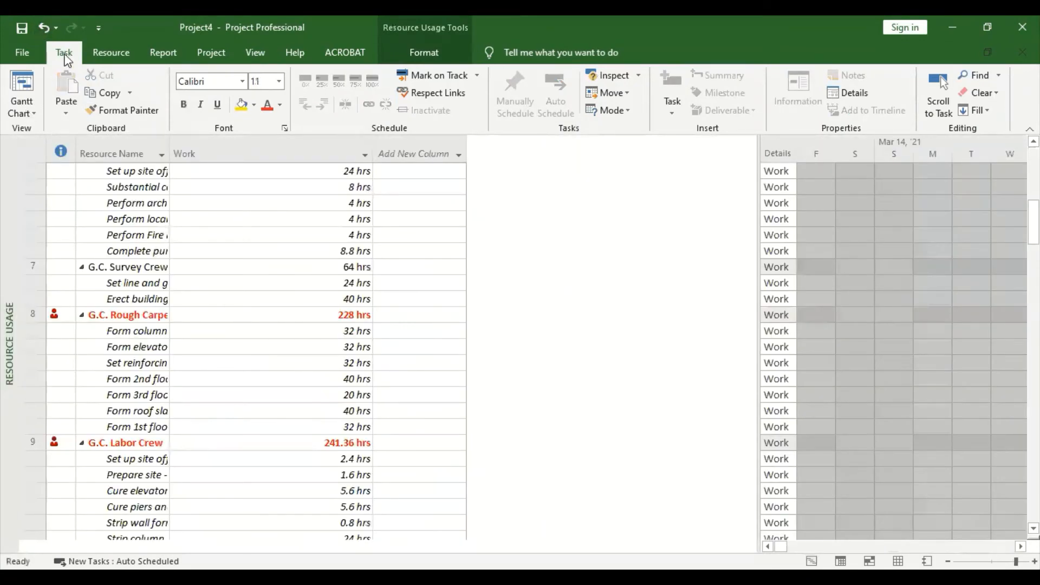
left_click(42, 28)
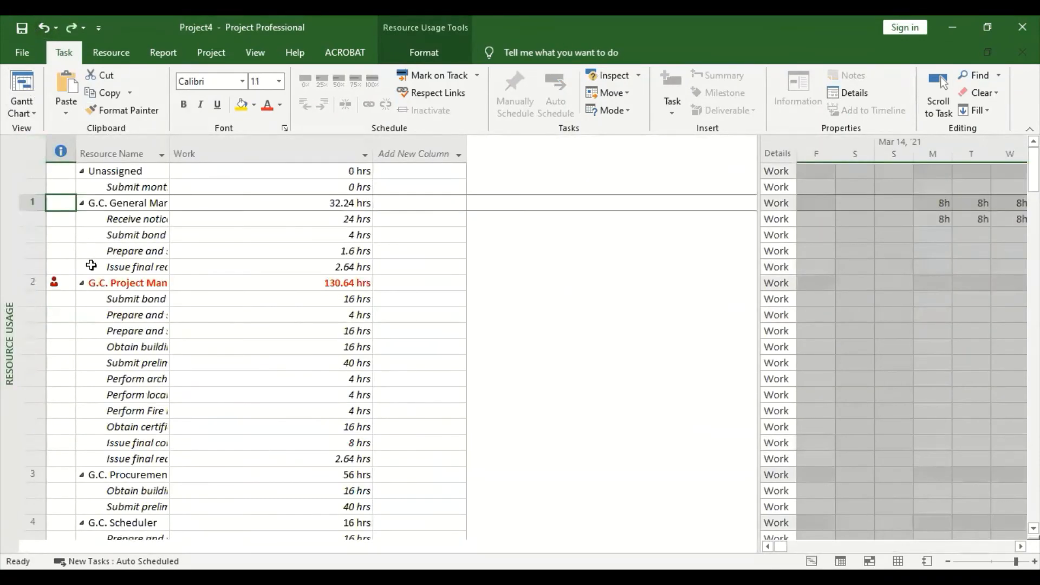
left_click(23, 112)
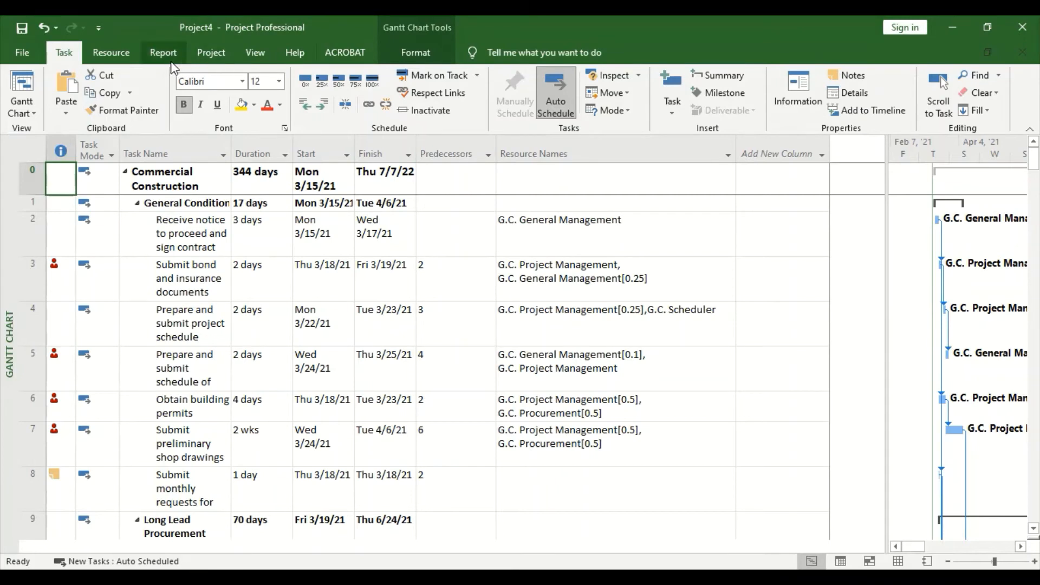
Step: Level the G.C. Project Management resource again, this time from the Gantt Chart view with the task dates in sight
left_click(108, 52)
left_click(432, 108)
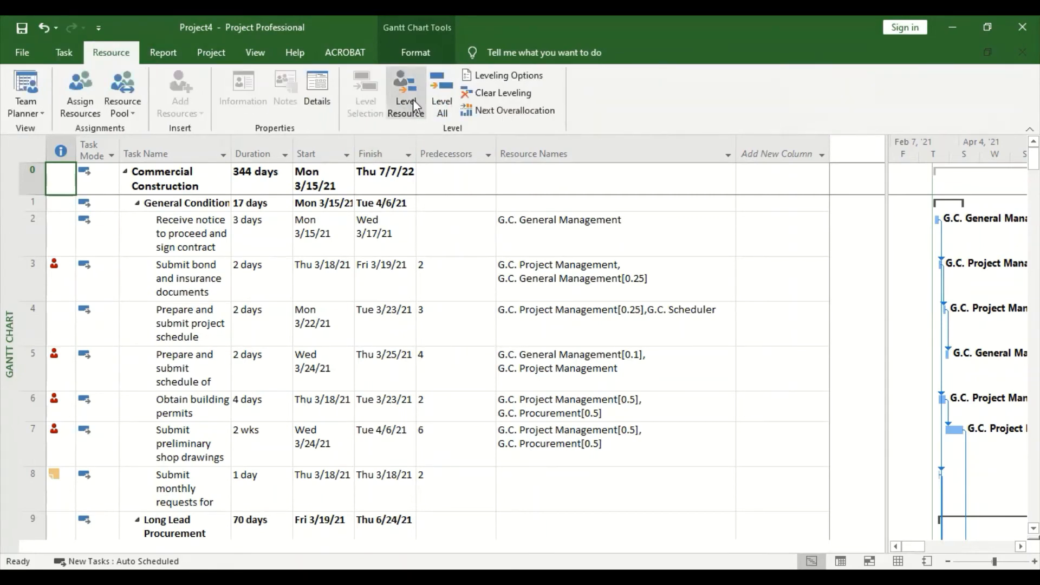
left_click(412, 99)
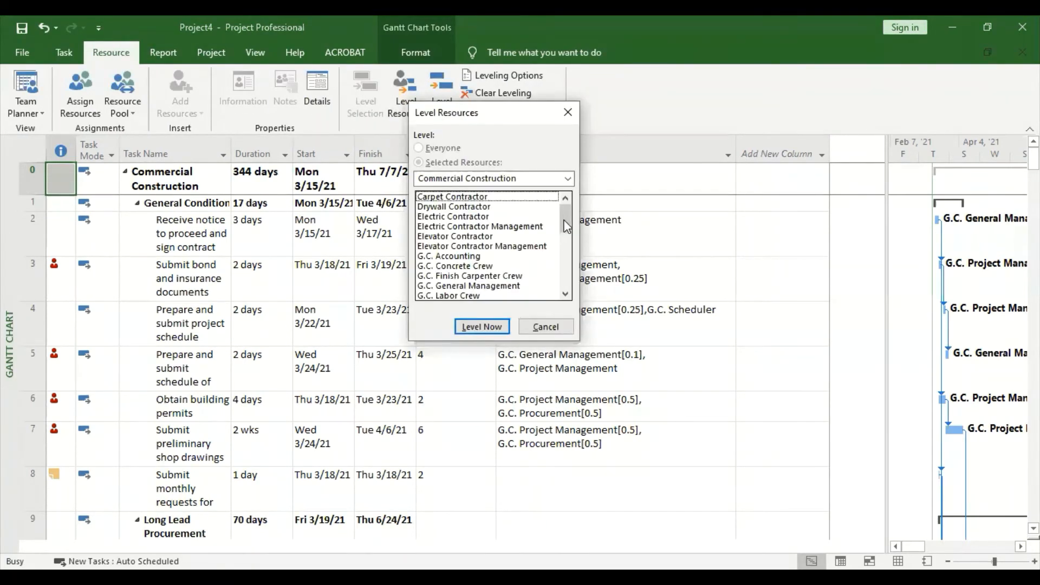
left_click_drag(562, 213, 557, 238)
left_click(478, 226)
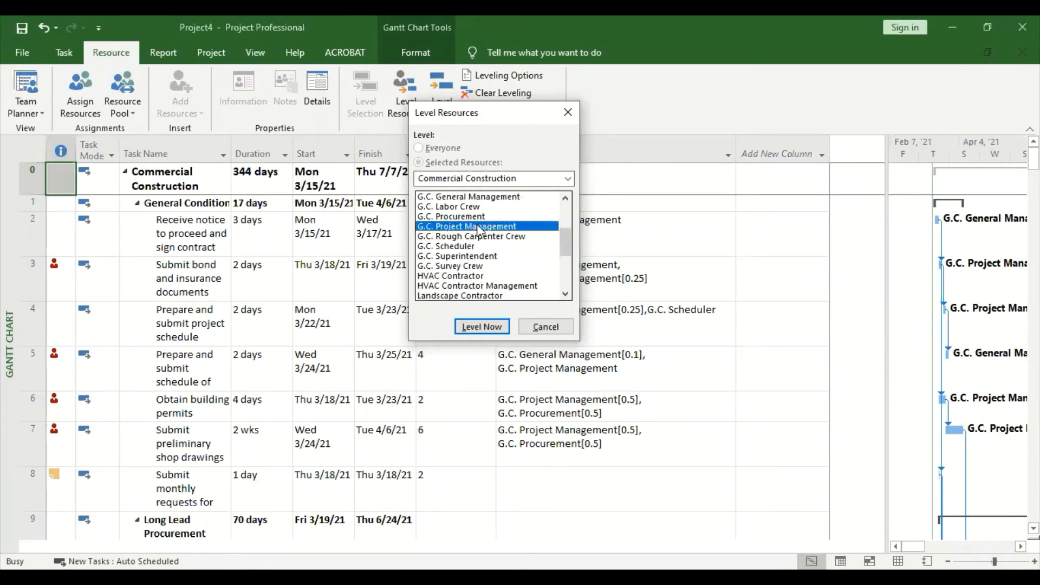
left_click_drag(493, 128, 763, 132)
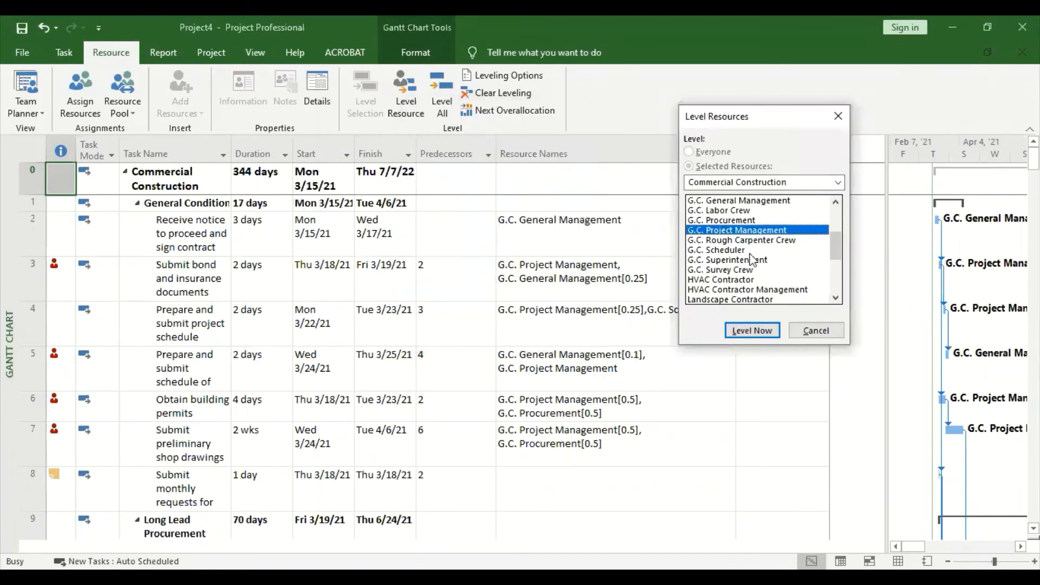
left_click(742, 332)
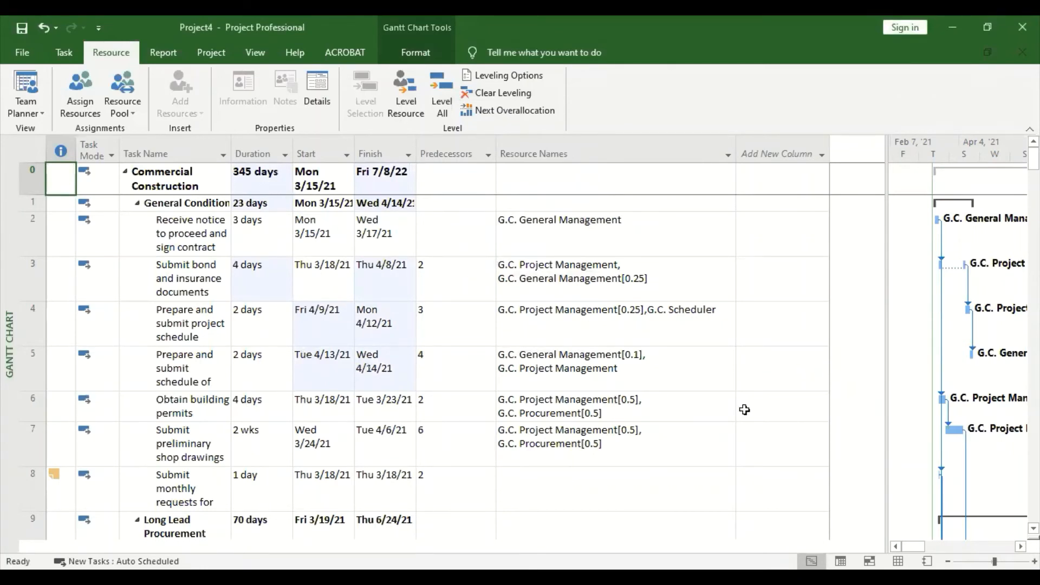
Step: Enlarge the chart area to examine the levelled task bars, and undo the levelling
left_click_drag(883, 158, 516, 184)
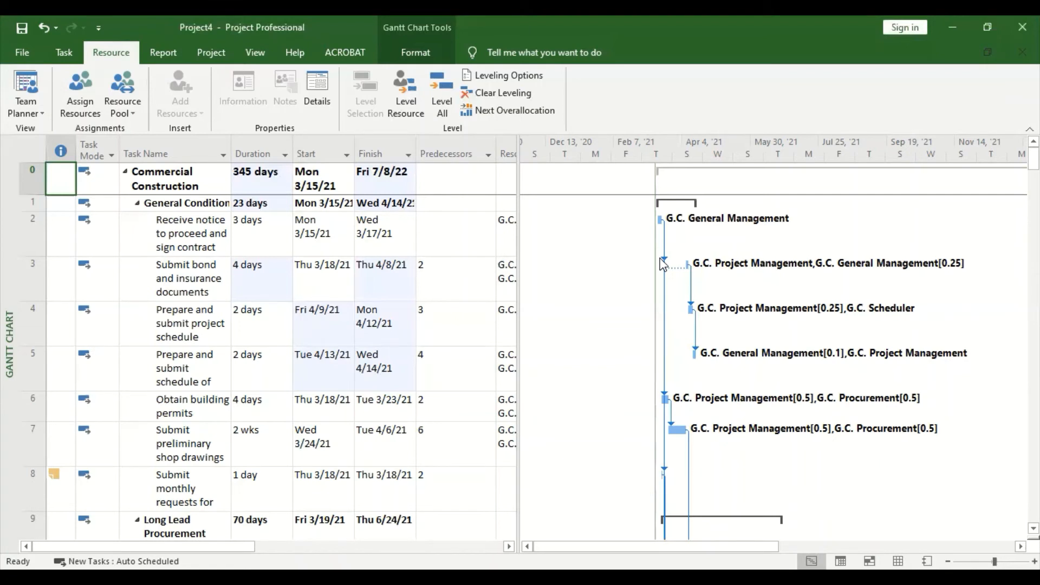
left_click(43, 28)
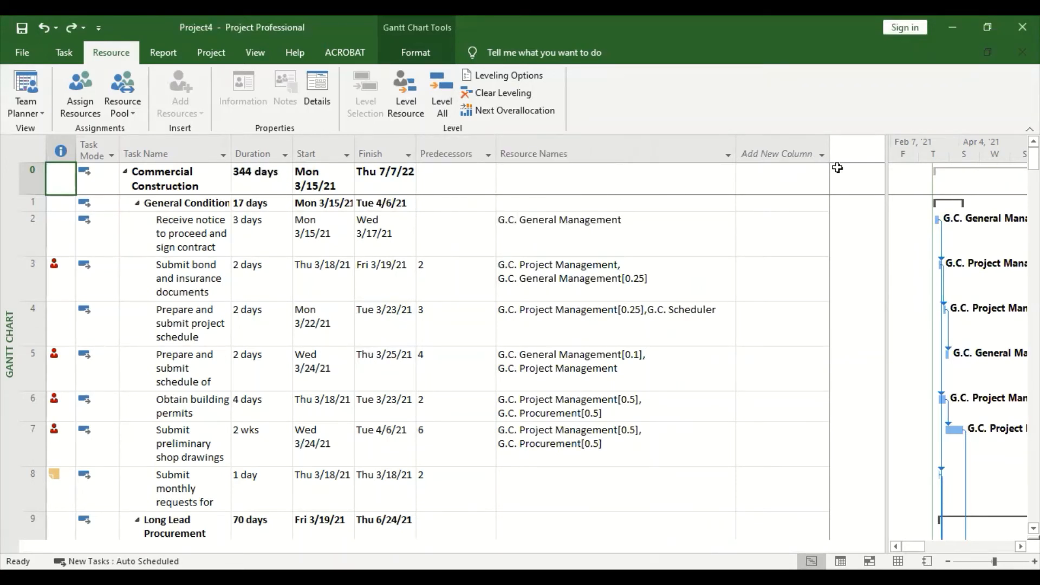
Step: Enlarge the chart area up to the Duration column, and zoom the timescale to 5-day intervals around the project's first tasks
left_click_drag(887, 159, 293, 206)
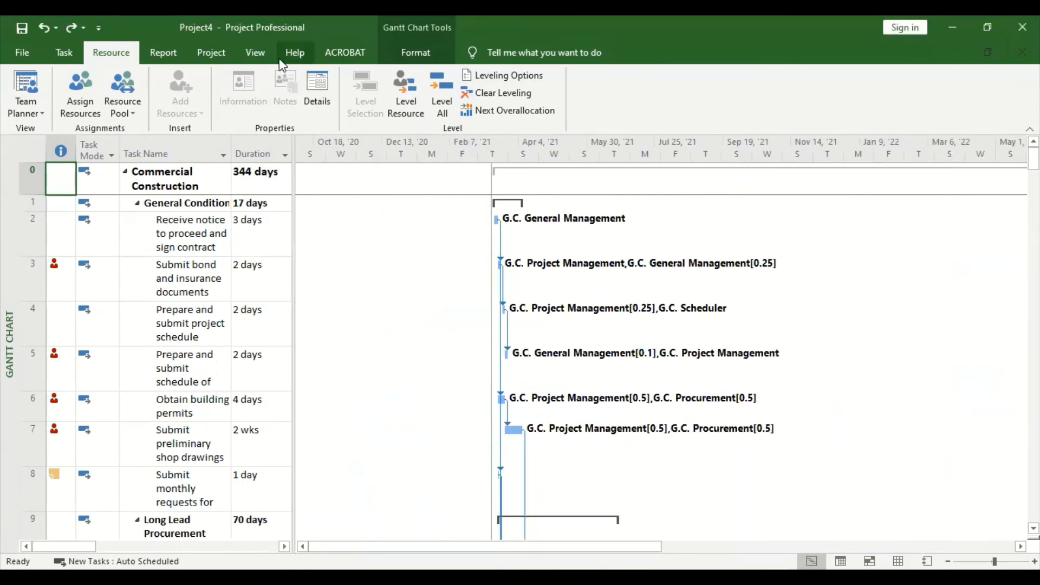
left_click(250, 52)
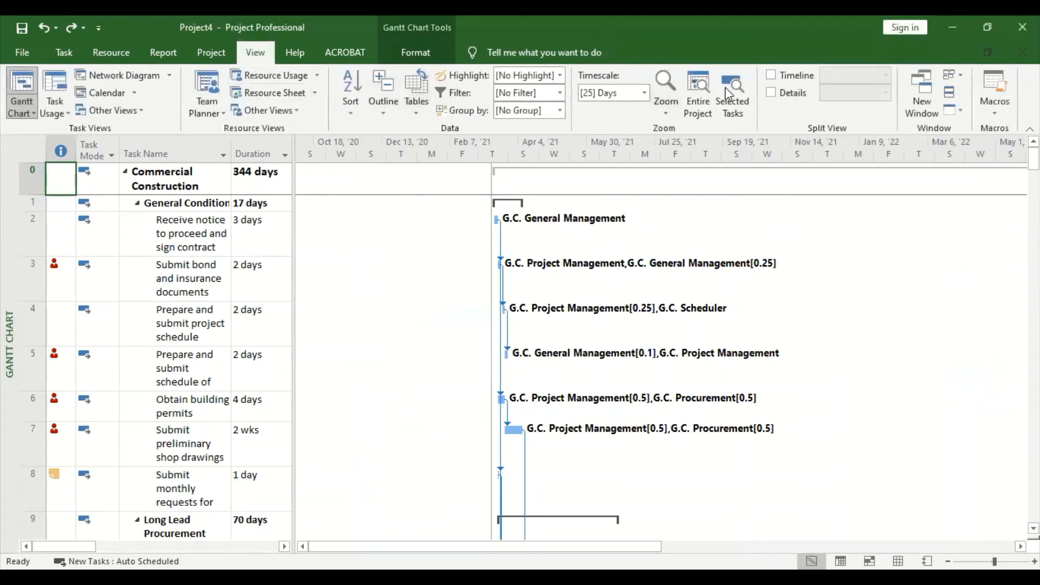
left_click(703, 96)
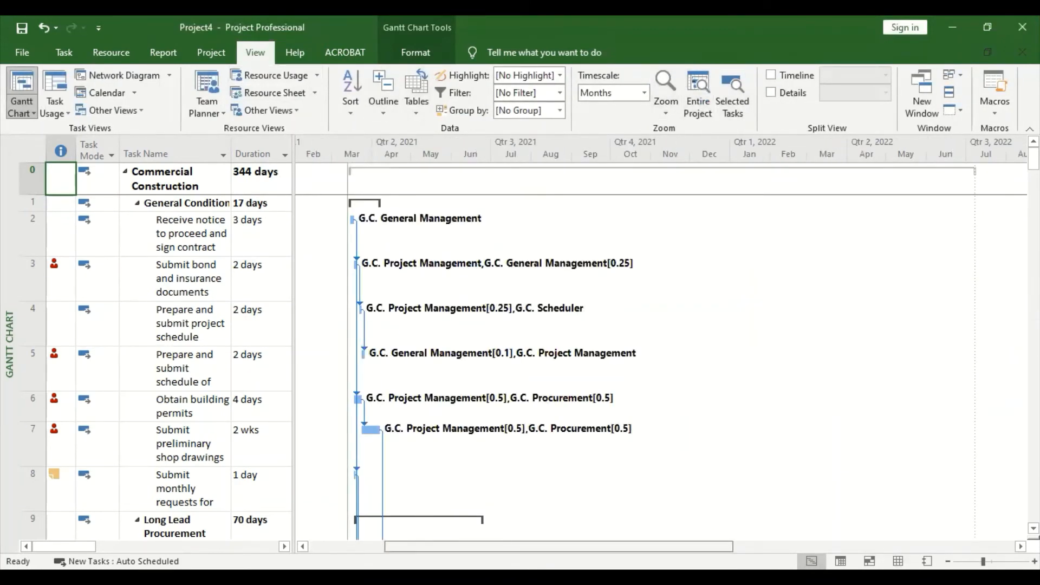
mouse_move(681, 545)
left_mouse_down()
mouse_move(644, 545)
mouse_move(663, 541)
left_mouse_up()
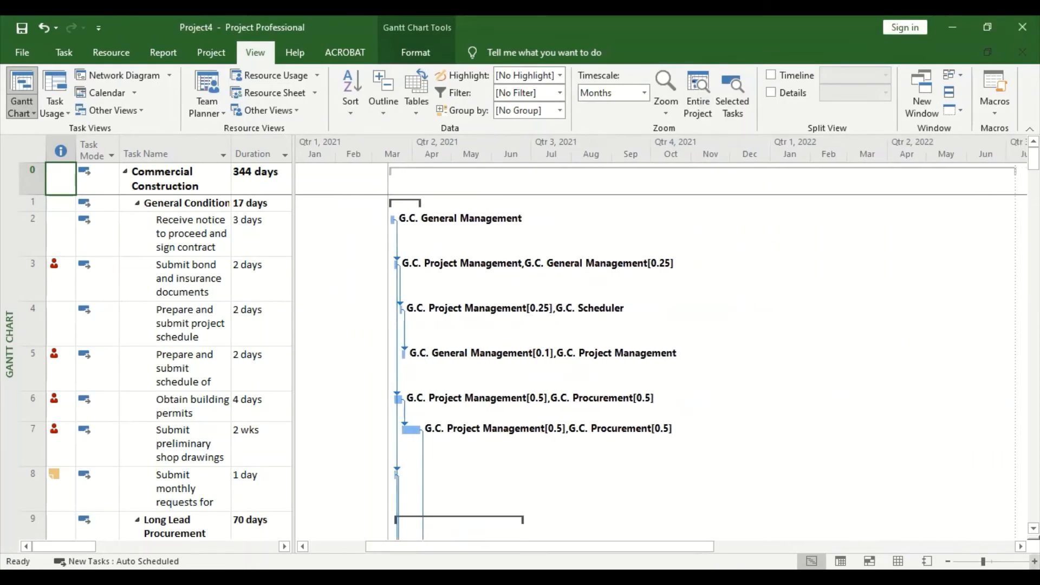
left_click(1035, 561)
left_click(1035, 561)
left_click_drag(650, 546, 425, 546)
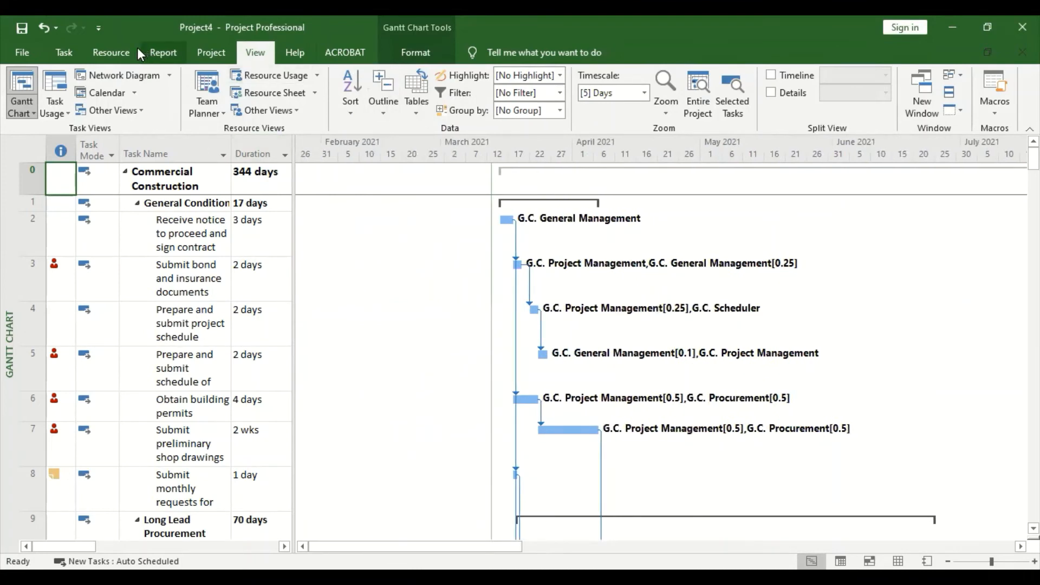
Step: Level all overallocated resources in the project at once, and widen the task table to include the Resource Names column
left_click(111, 52)
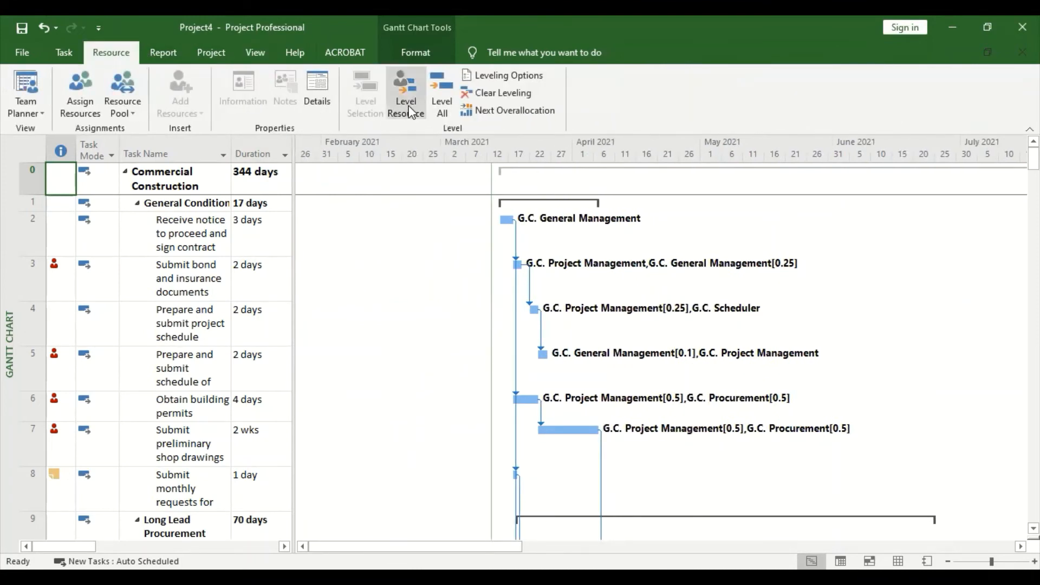
left_click(442, 92)
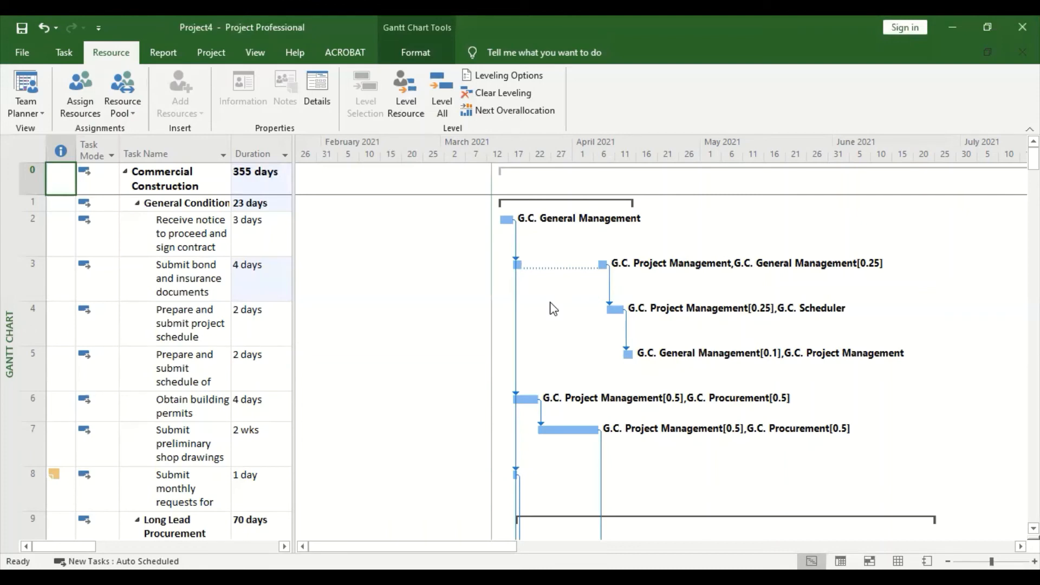
left_click_drag(293, 165, 606, 164)
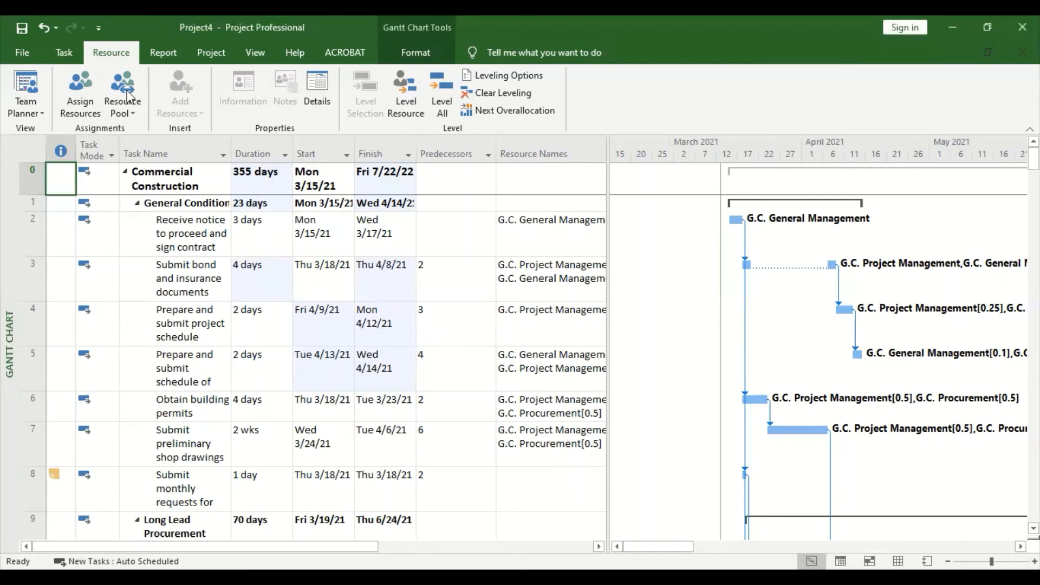
Step: Check the resources for remaining overallocations in the Resource Usage view, and return to the Gantt Chart view
left_click(65, 53)
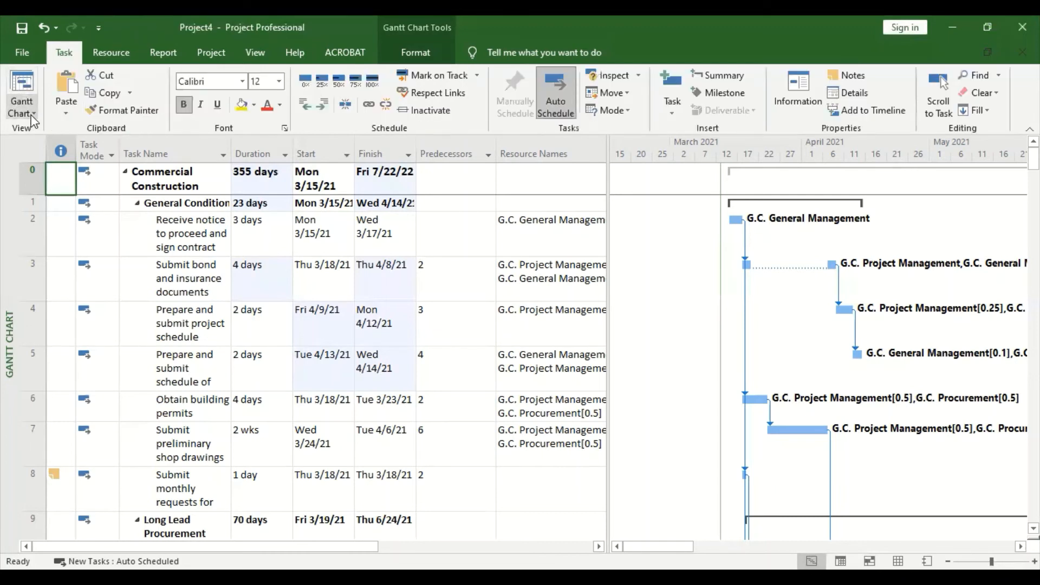
left_click(33, 114)
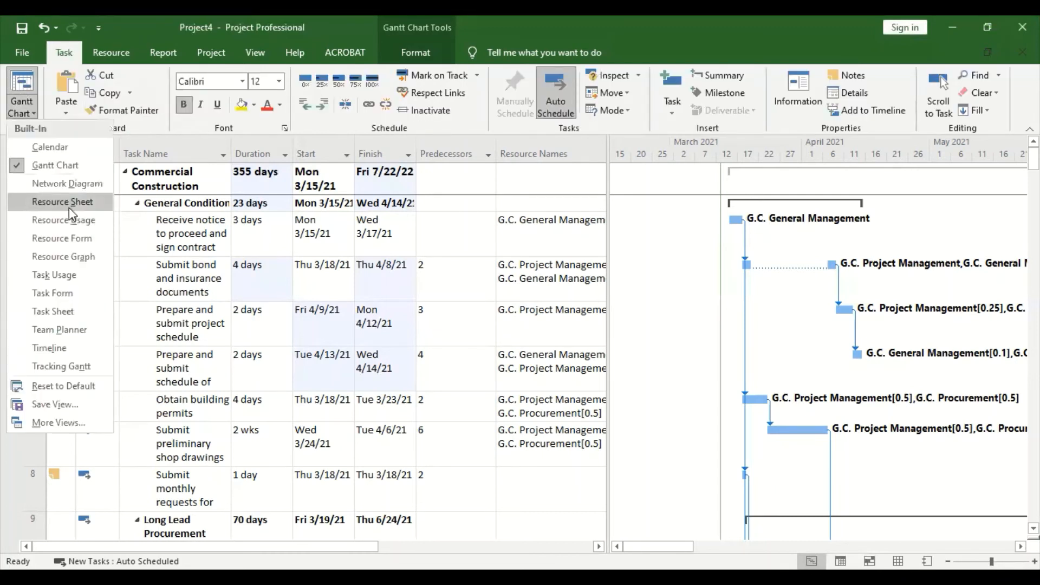
left_click(52, 216)
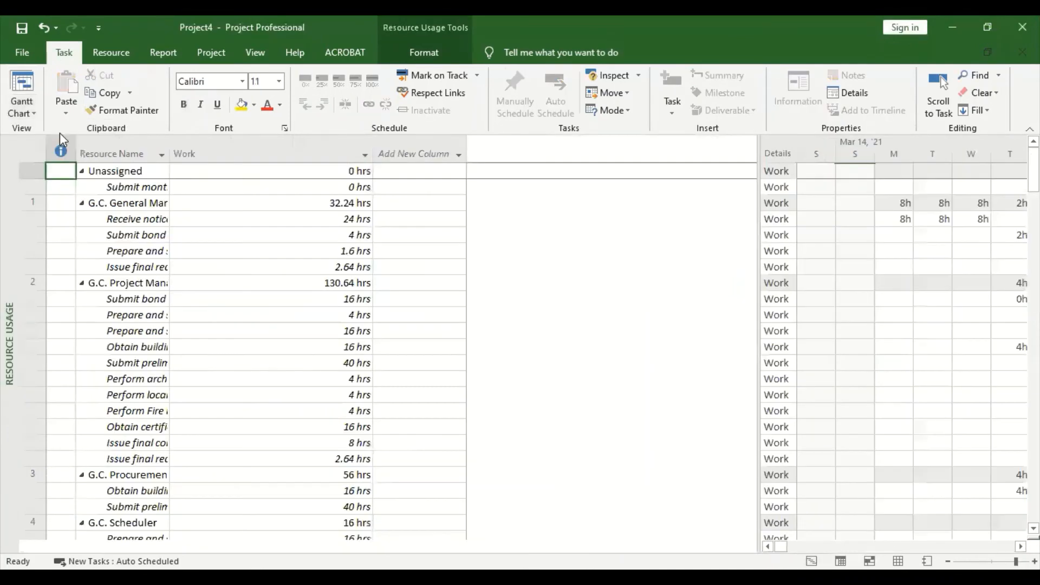
left_click(23, 53)
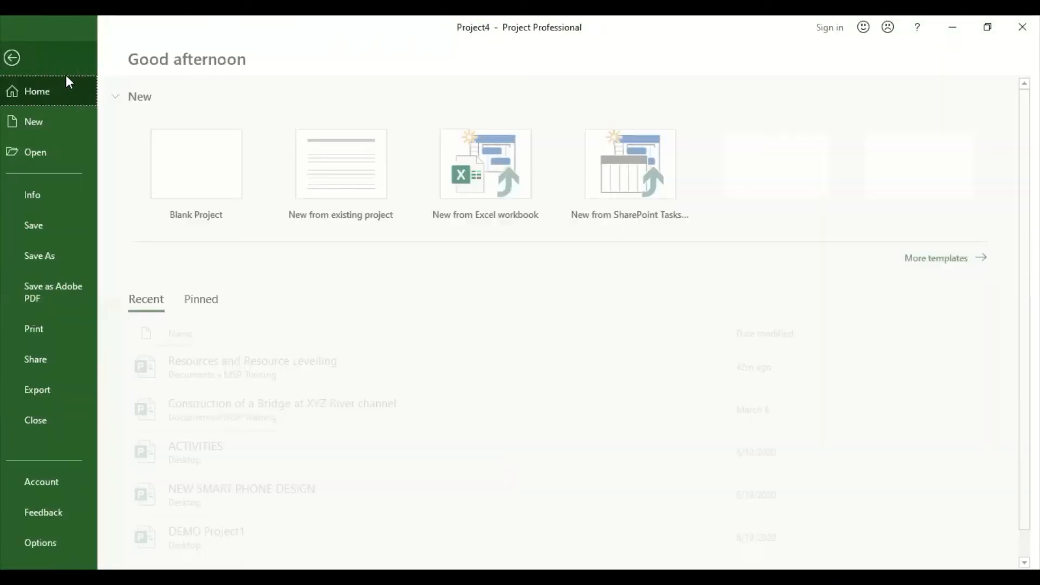
key("Escape")
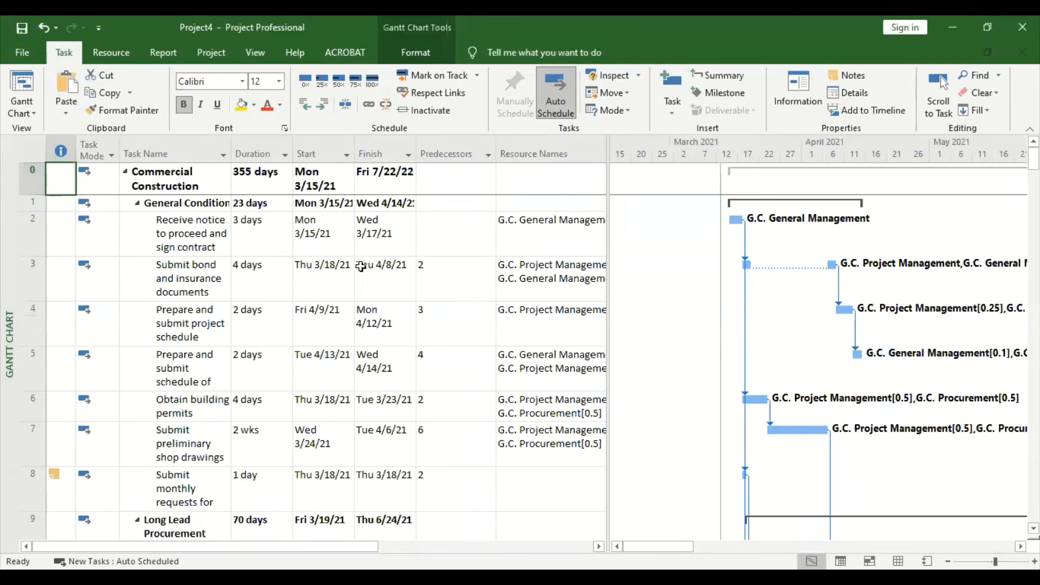
Step: Look through the whole task list in the Gantt Chart for any remaining overallocation indicators
scroll(184, 288, "down", 5)
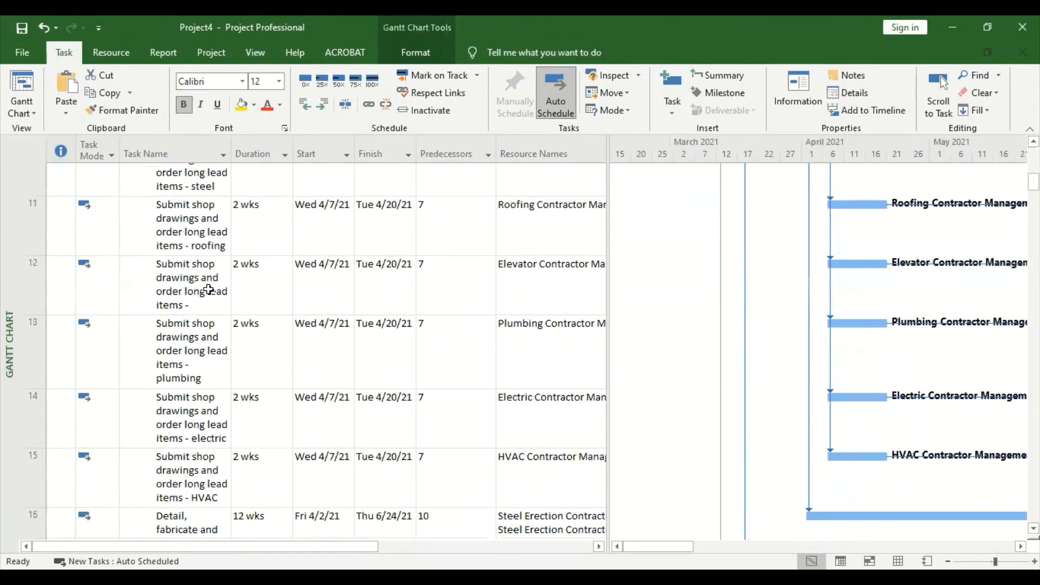
scroll(211, 292, "down", 15)
scroll(286, 315, "down", 3)
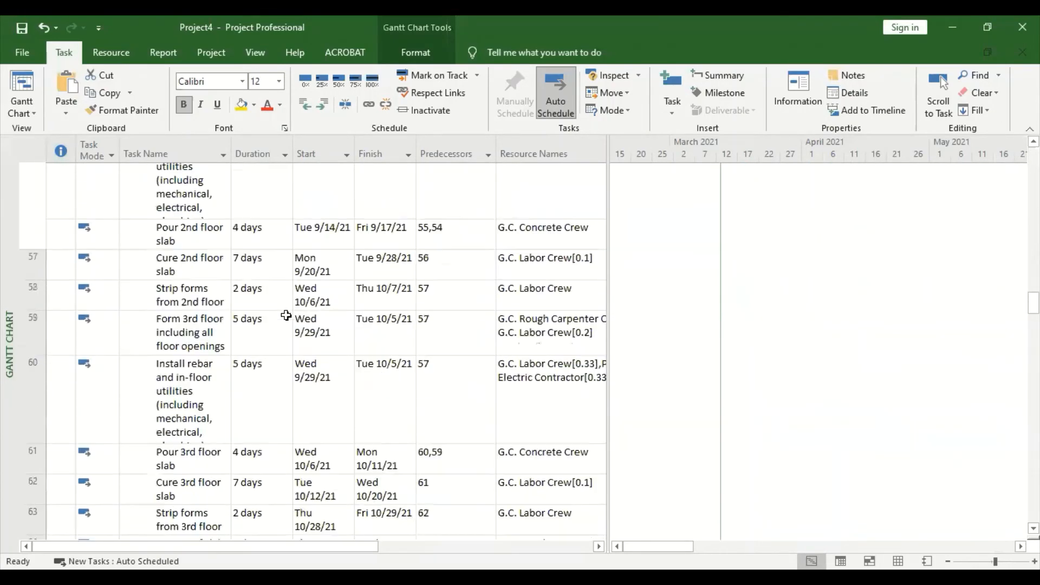
scroll(286, 315, "down", 15)
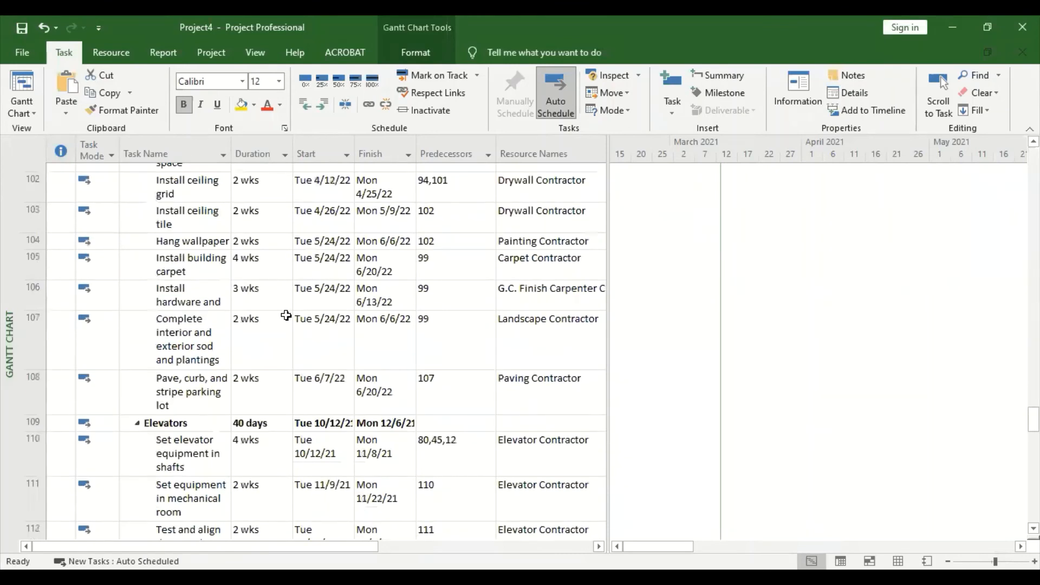
scroll(286, 315, "down", 5)
scroll(286, 315, "up", 3)
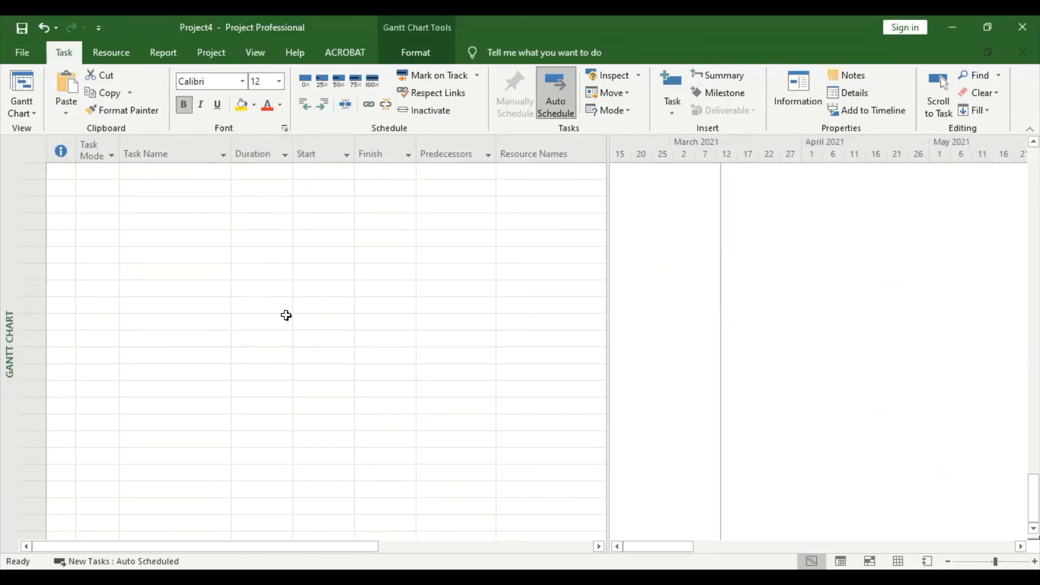
scroll(285, 315, "up", 5)
scroll(286, 316, "up", 3)
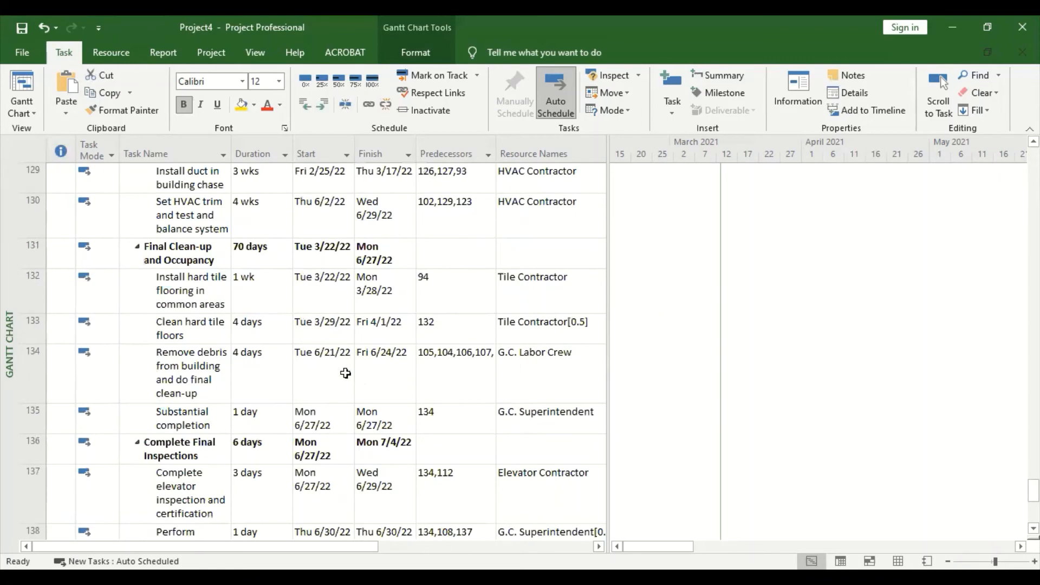
scroll(440, 395, "down", 3)
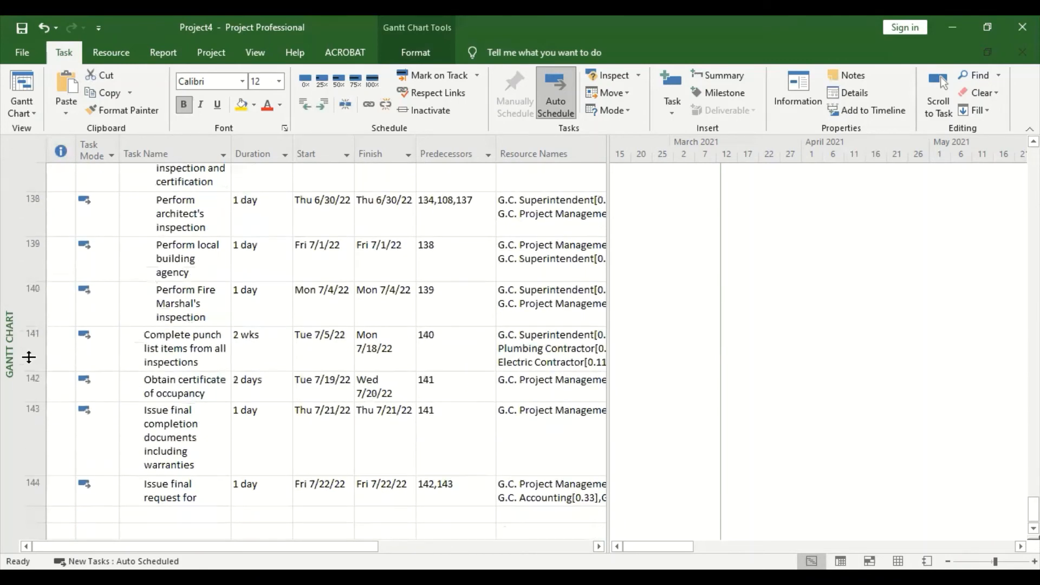
scroll(33, 358, "down", 3)
left_click(161, 353)
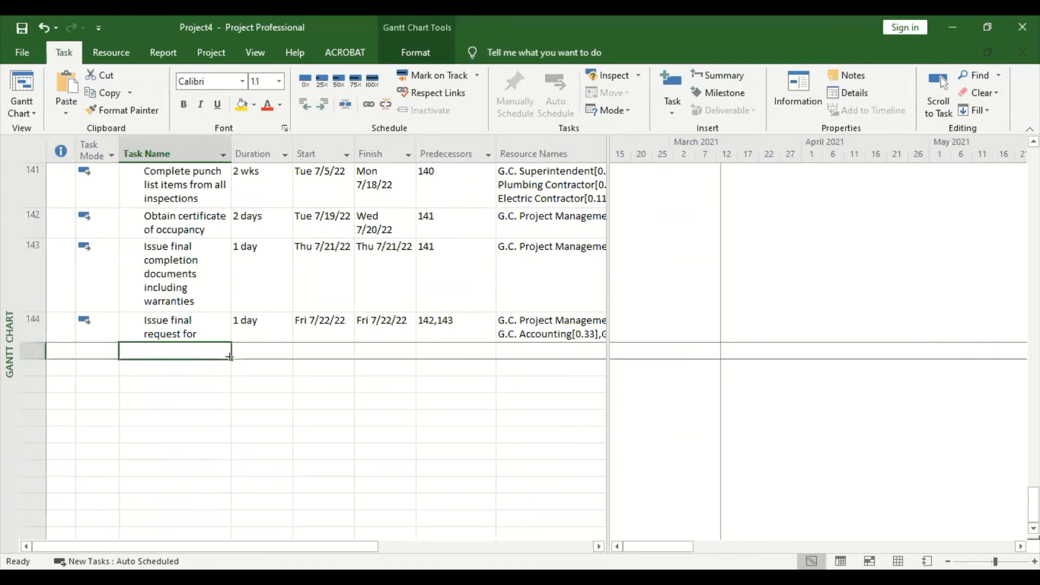
type("P")
type("d")
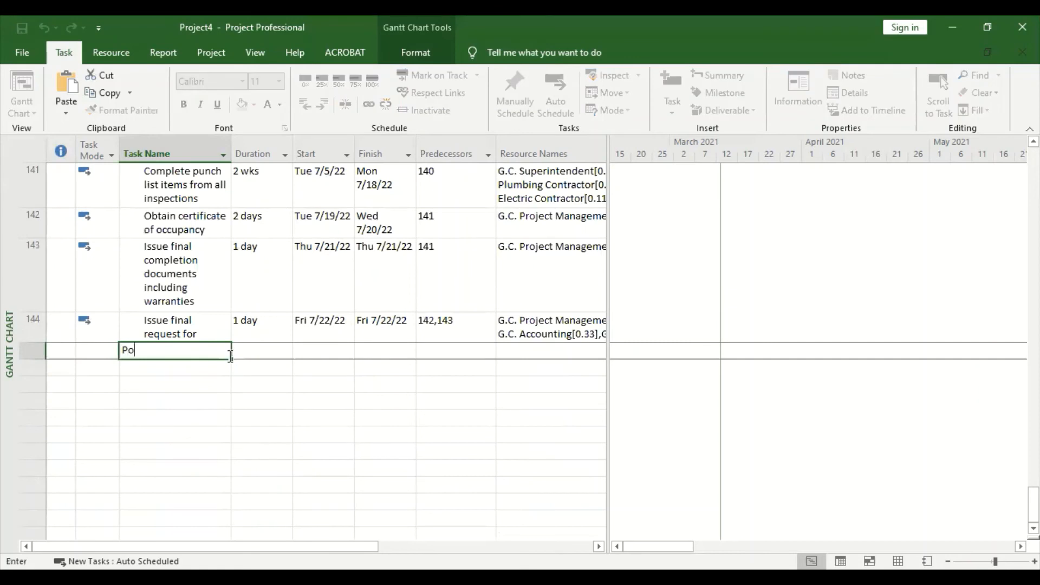
key("BackSpace")
type("roject Meetings")
left_click(60, 353)
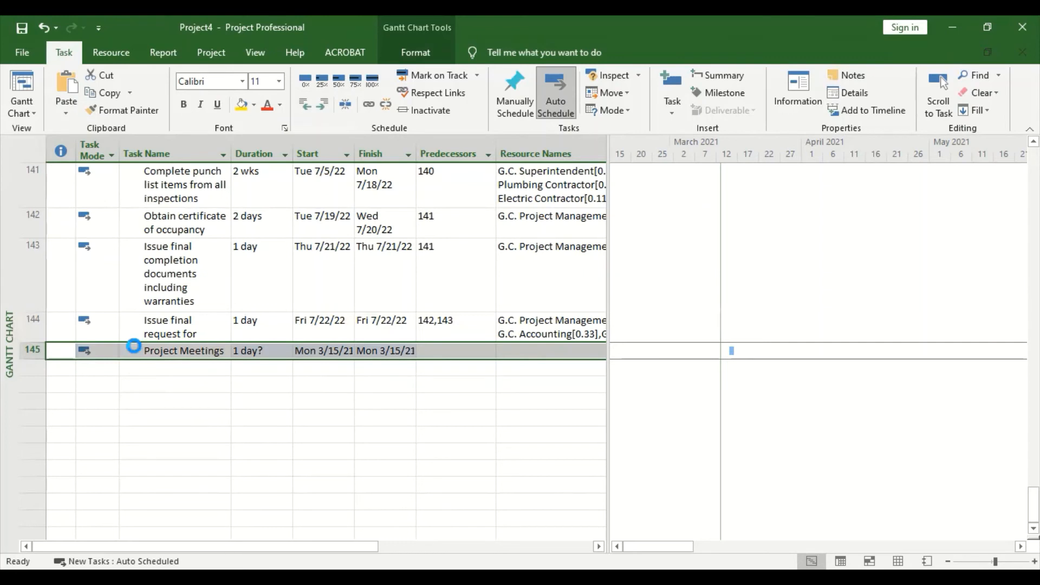
key("Delete")
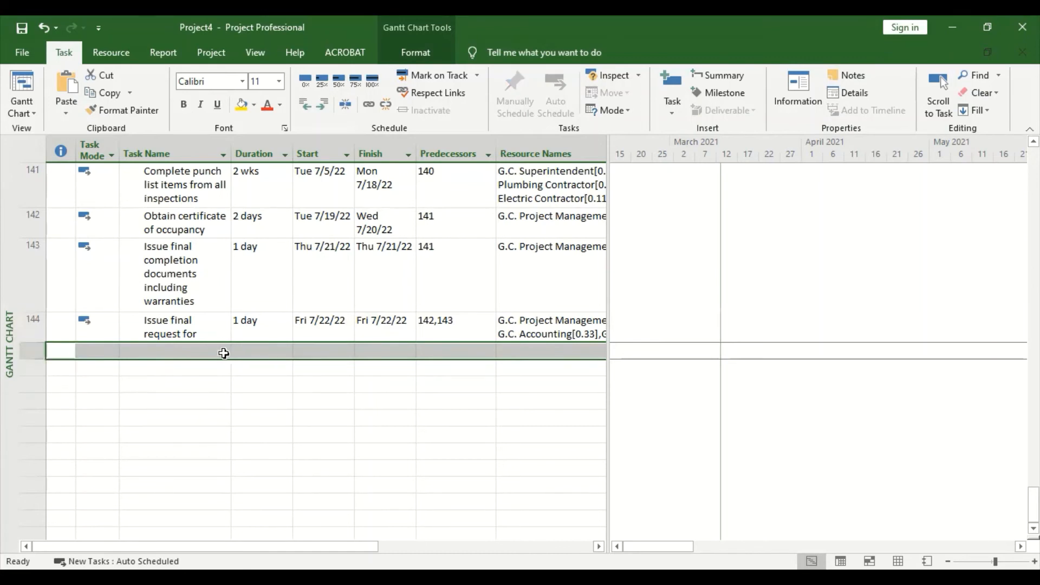
Step: Start a recurring task in the first empty row below the last task and name it Project Meetings
left_click(28, 362)
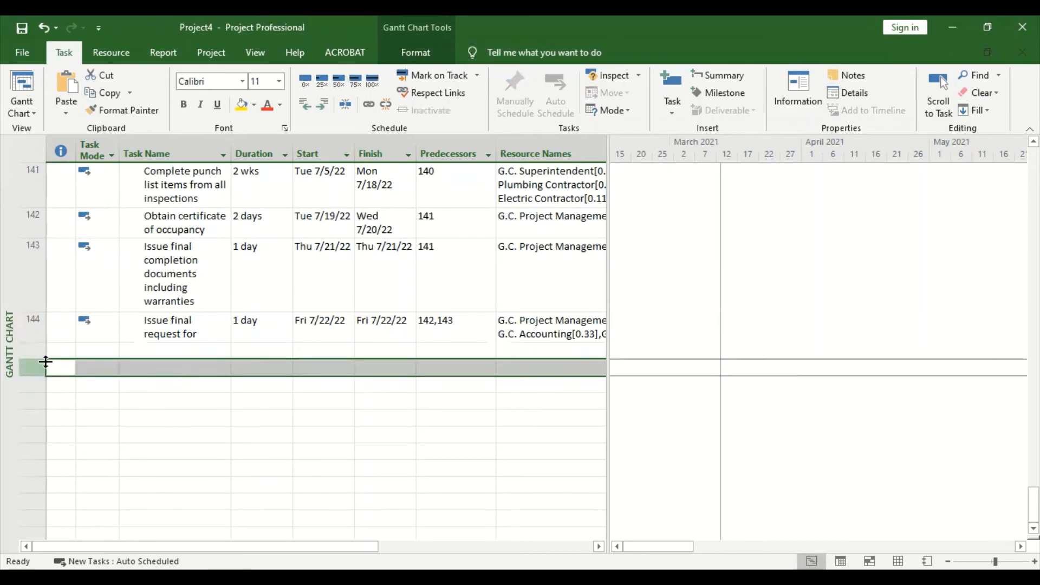
left_click(32, 348)
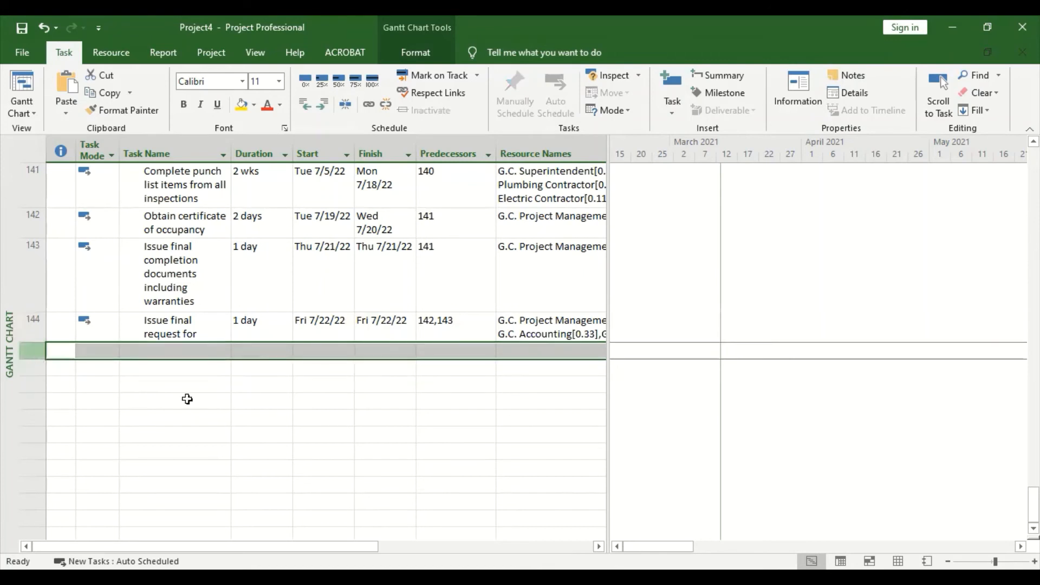
left_click(673, 113)
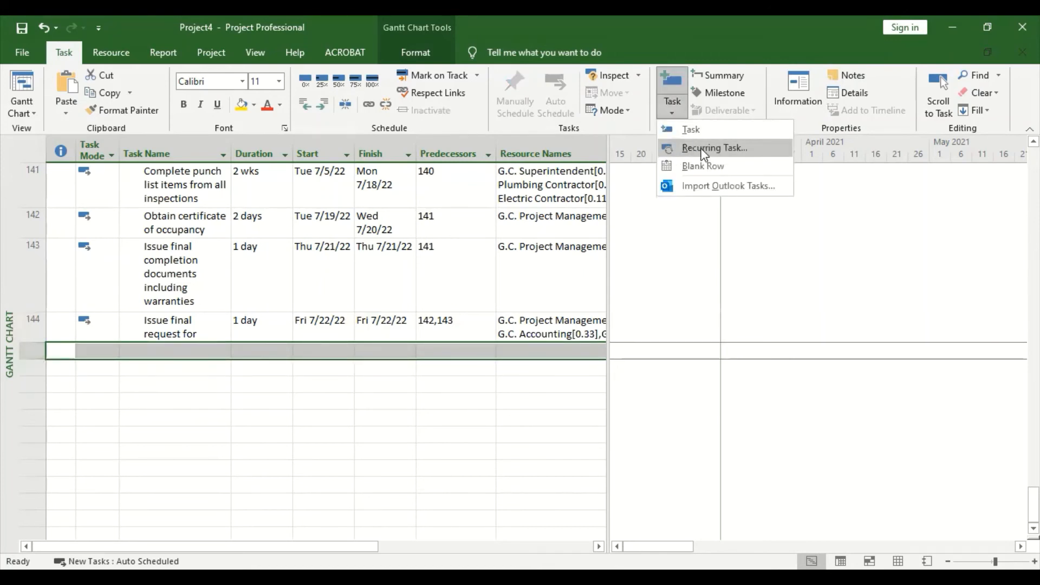
left_click(702, 148)
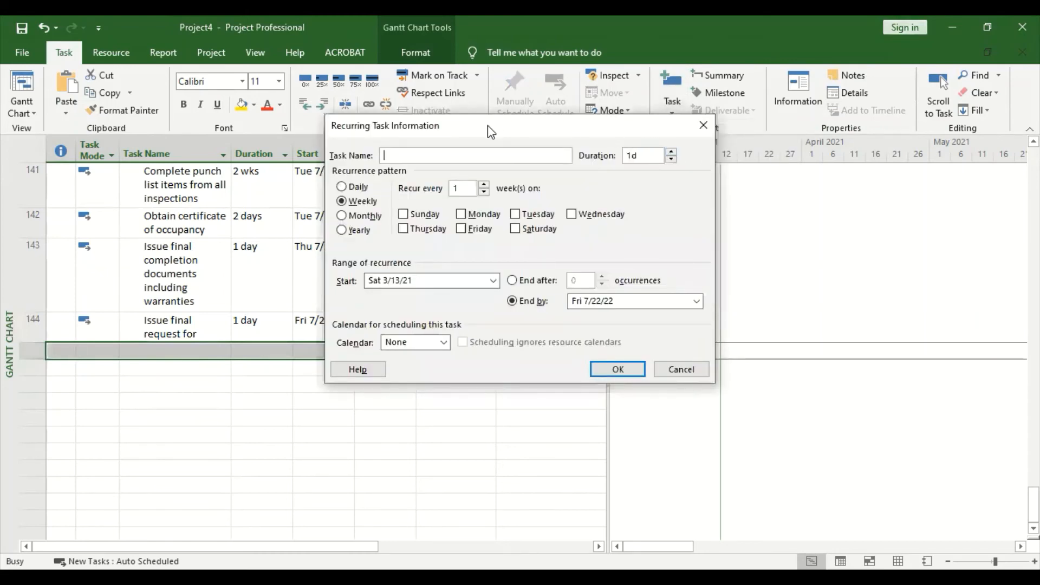
left_click_drag(488, 125, 750, 142)
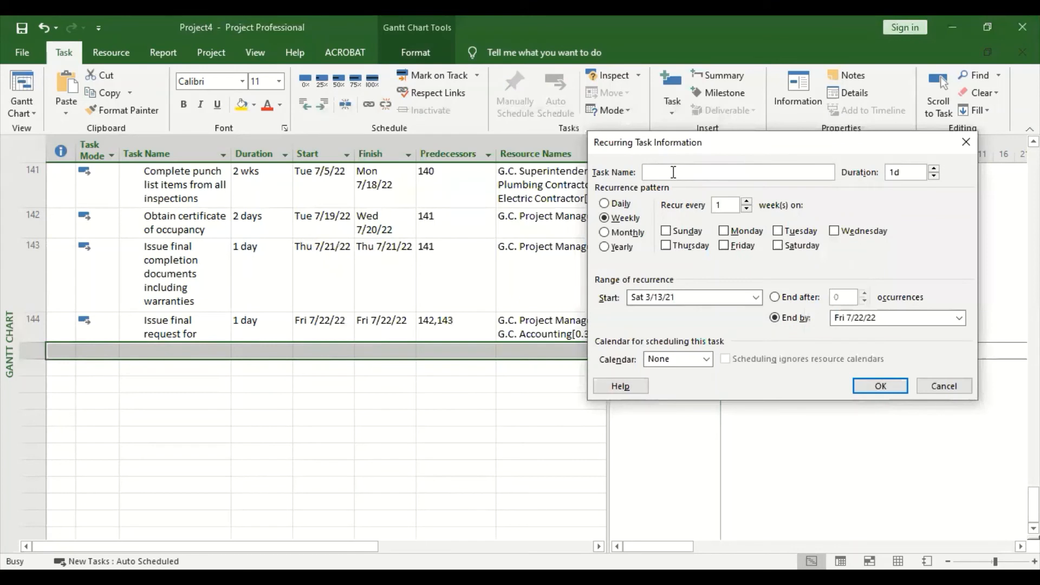
type("Project Meetings")
left_click_drag(685, 142, 721, 128)
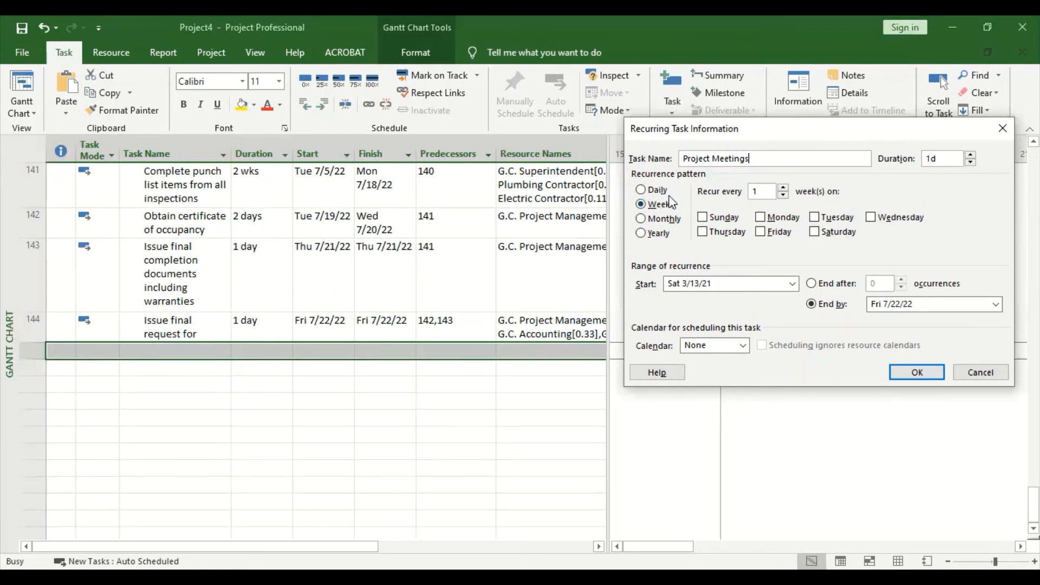
Step: Set the weekly recurrence to Saturday and the start of its range to Sat 3/20/2021
left_click(820, 235)
left_click_drag(792, 131, 724, 118)
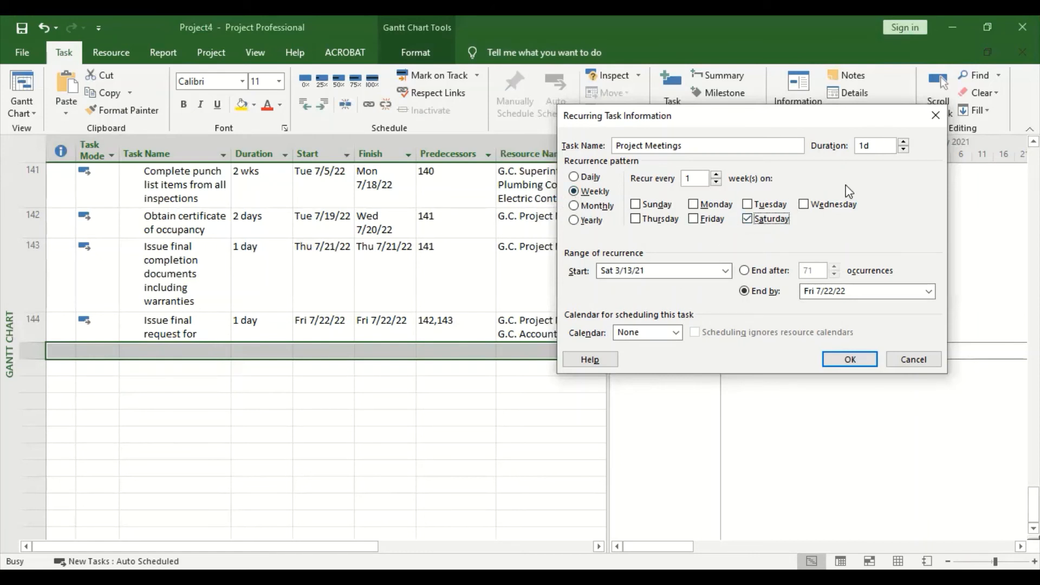
left_click(724, 270)
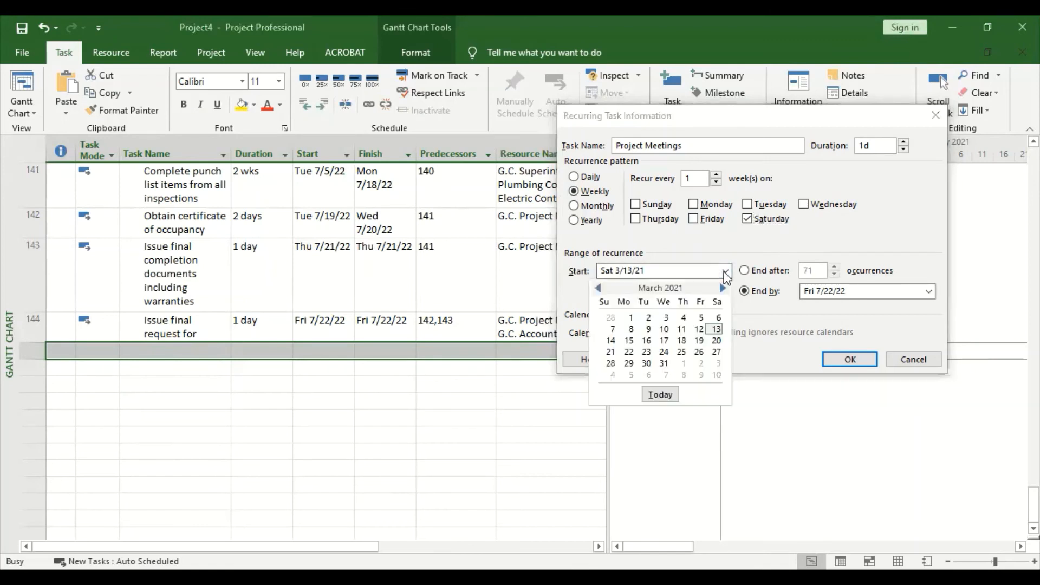
left_click(717, 341)
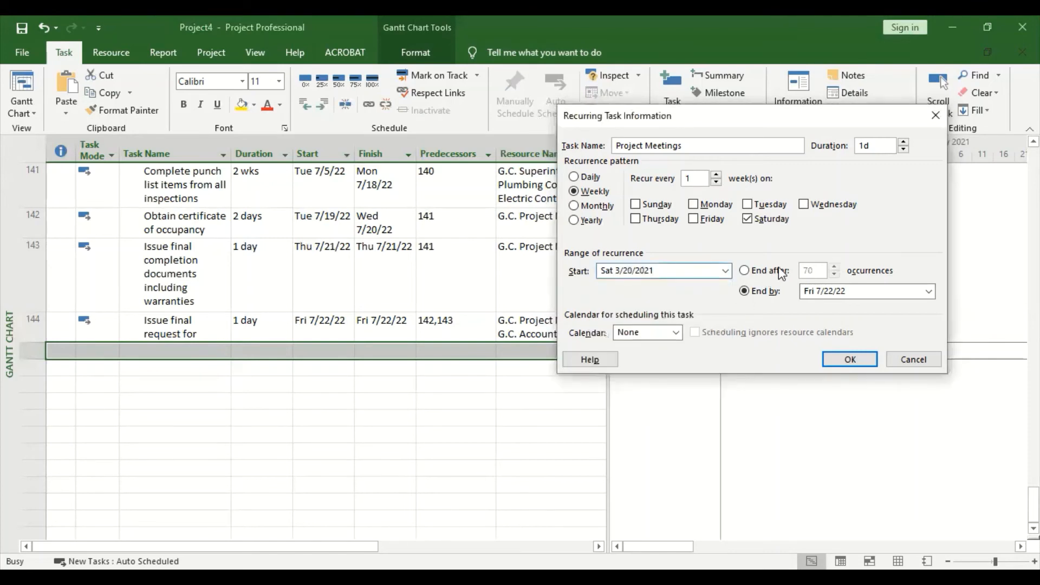
Step: Try limiting the range of recurrence with an end-by date of Sat 4/24/2021
left_click(746, 269)
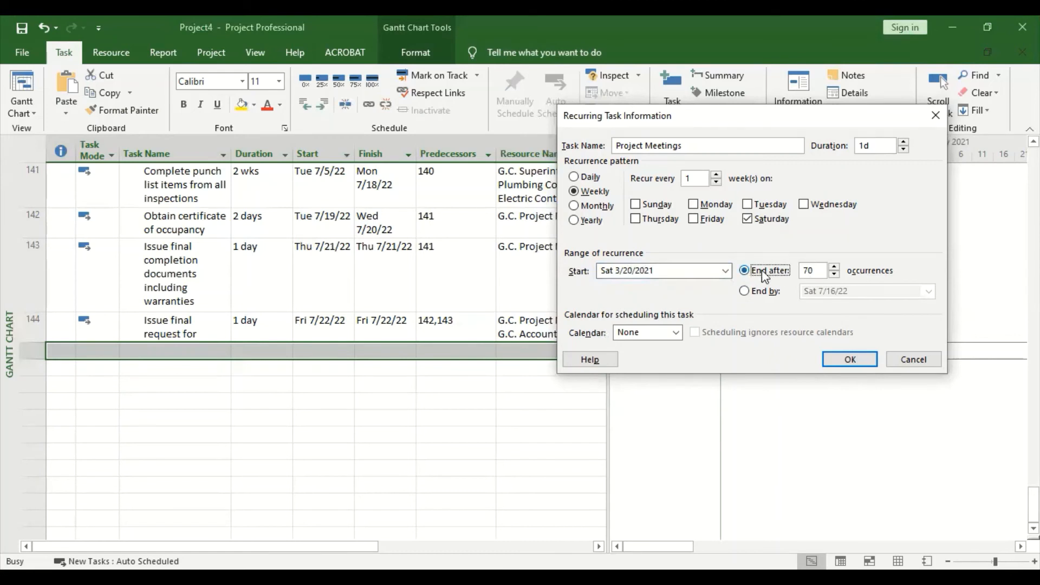
key("Tab")
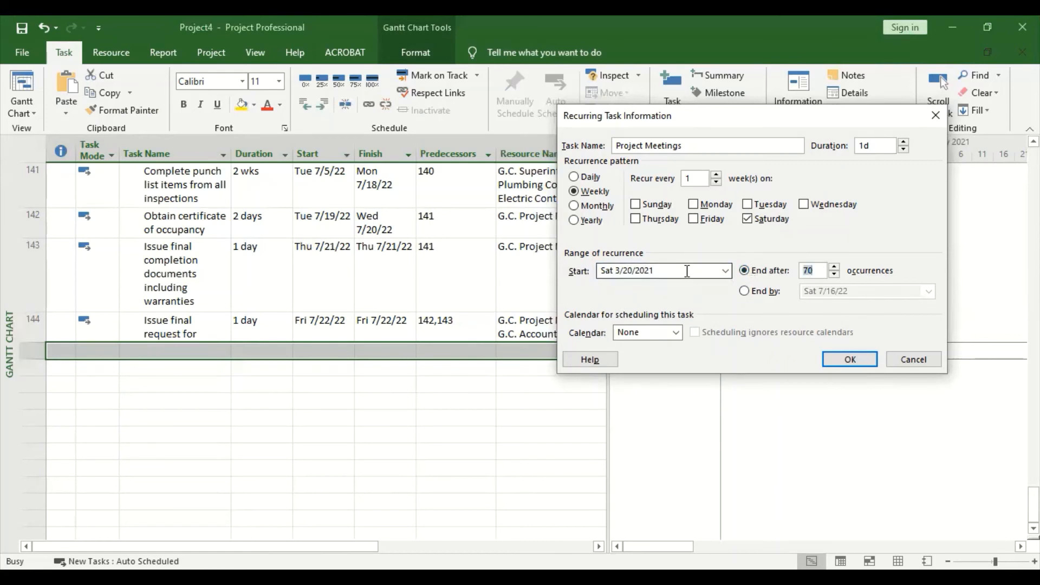
type("10")
key("BackSpace")
key("BackSpace")
left_click(751, 295)
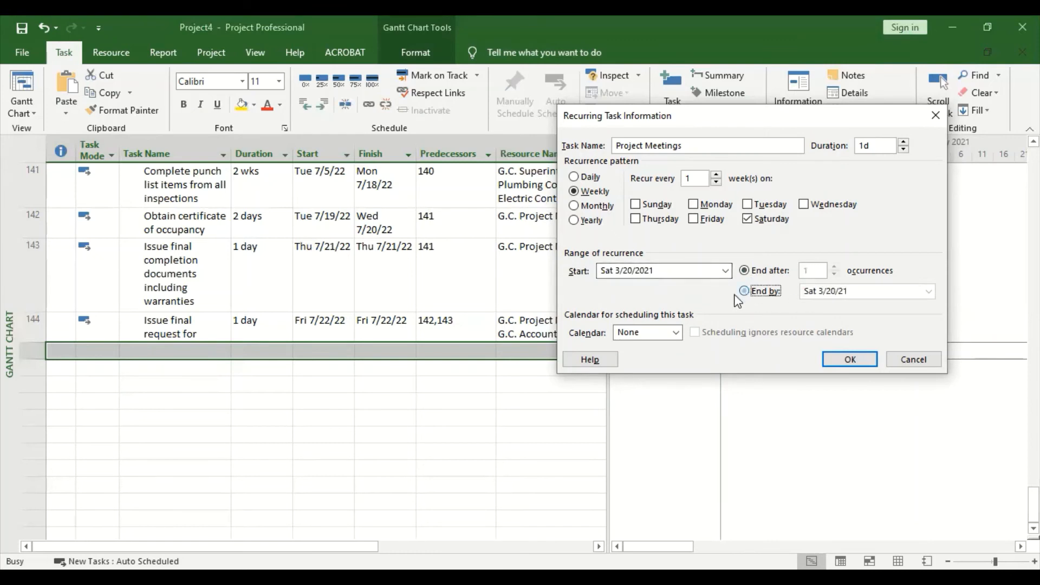
left_click(925, 293)
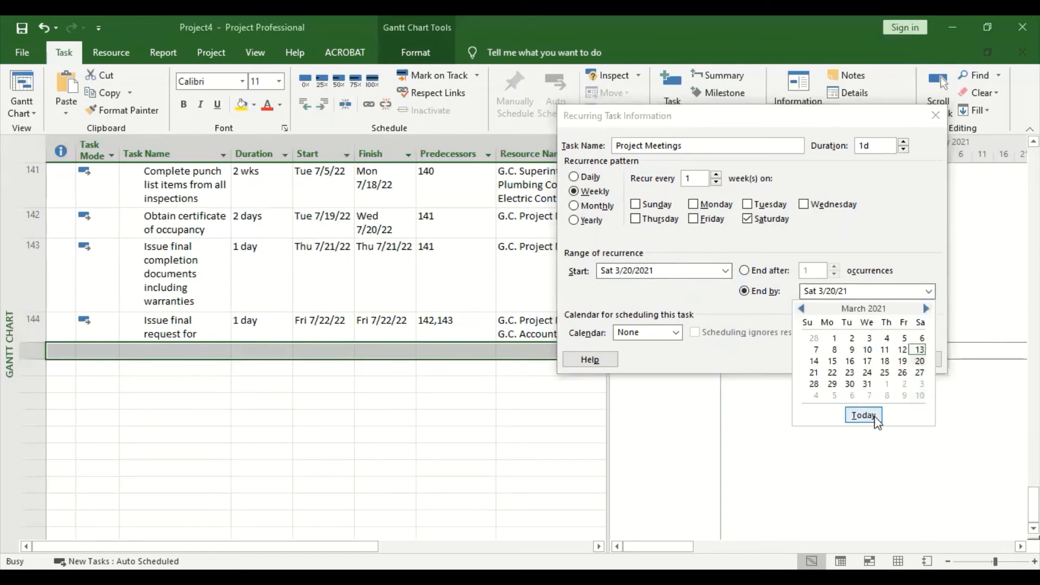
left_click(926, 308)
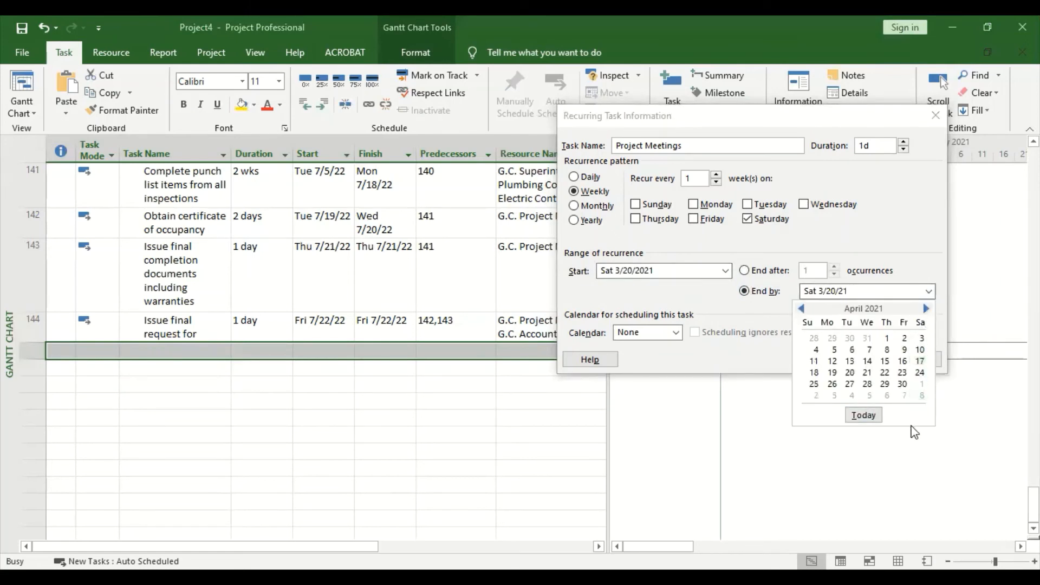
left_click(924, 374)
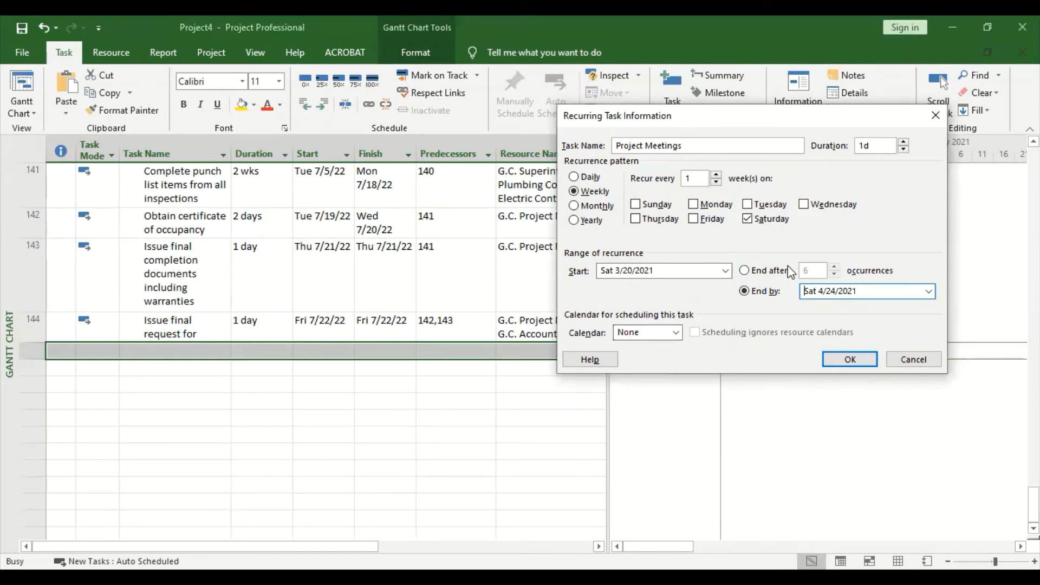
Step: Set the range of recurrence to end after 10 occurrences
left_click(744, 270)
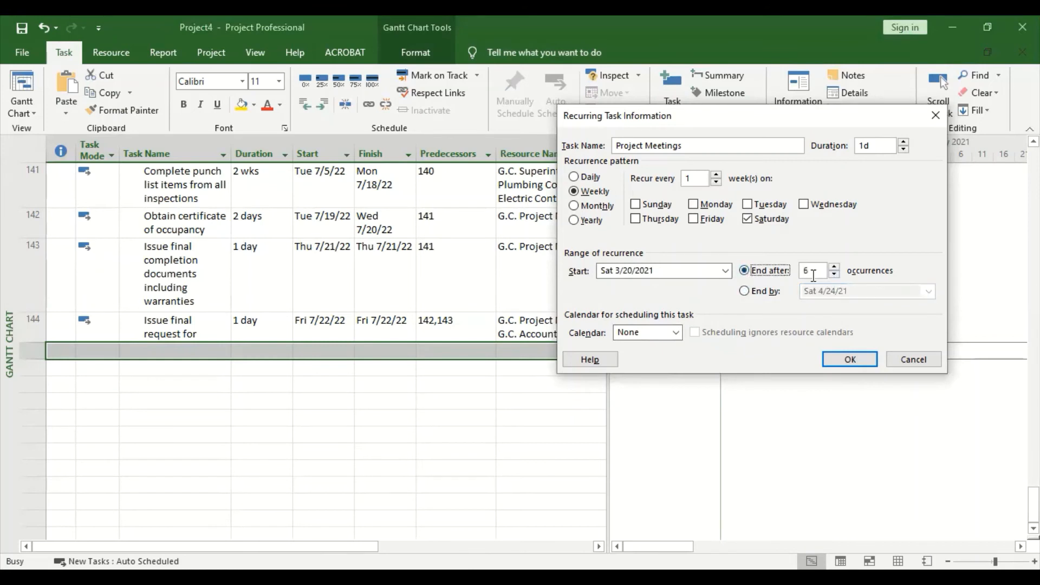
left_click(832, 275)
left_click(833, 275)
left_click(832, 275)
left_click(833, 276)
left_click(833, 275)
double_click(833, 267)
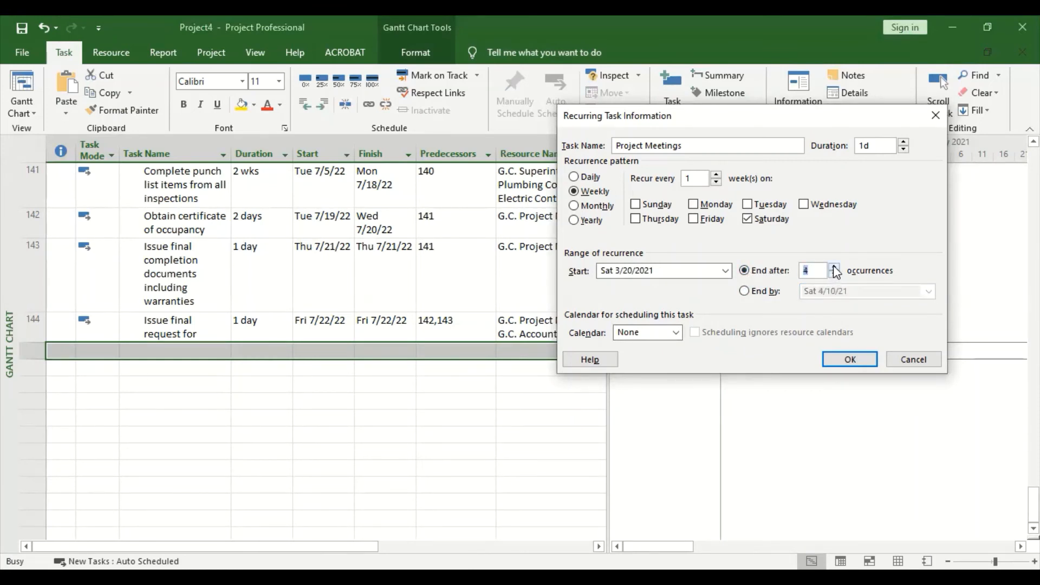
left_click(833, 267)
left_click(833, 266)
left_click(833, 267)
left_click(833, 266)
left_click(834, 267)
left_click(833, 266)
left_click(833, 267)
left_click(834, 267)
type("10")
Step: Create the recurring task with no calendar, rescheduling the occurrences in nonworking time to the first available working time
left_click(676, 333)
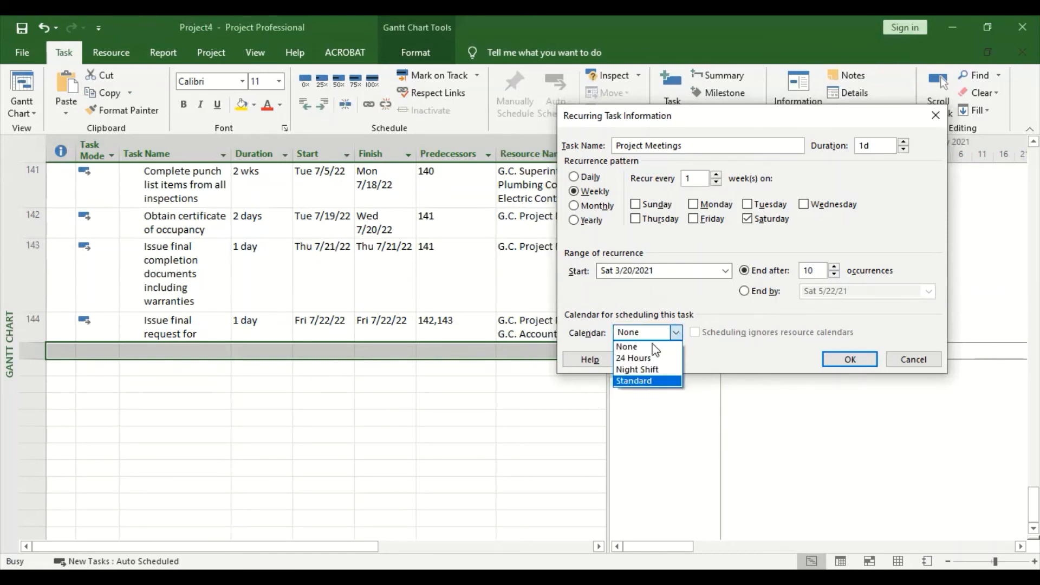
left_click(711, 293)
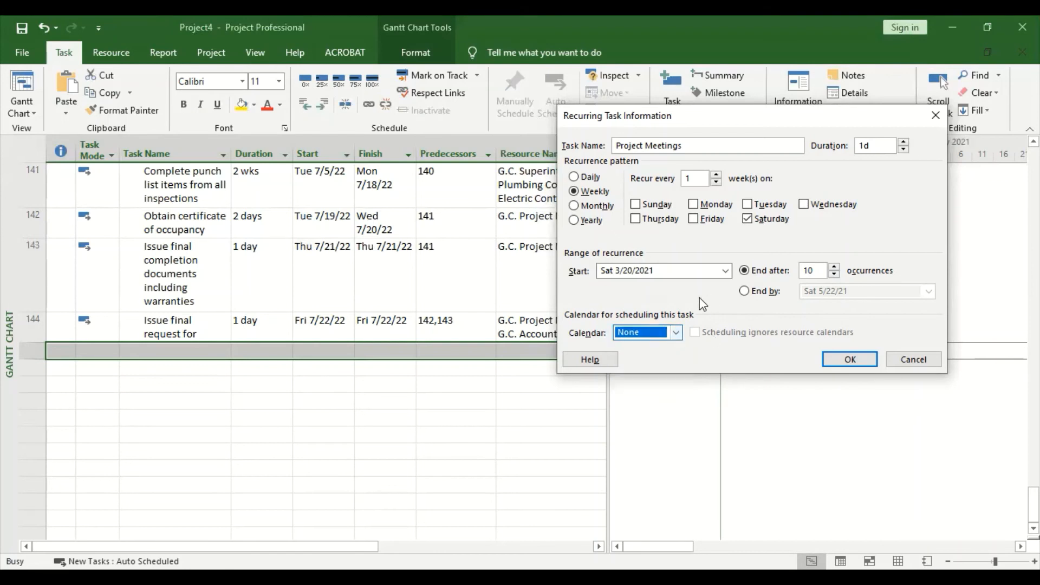
left_click(837, 368)
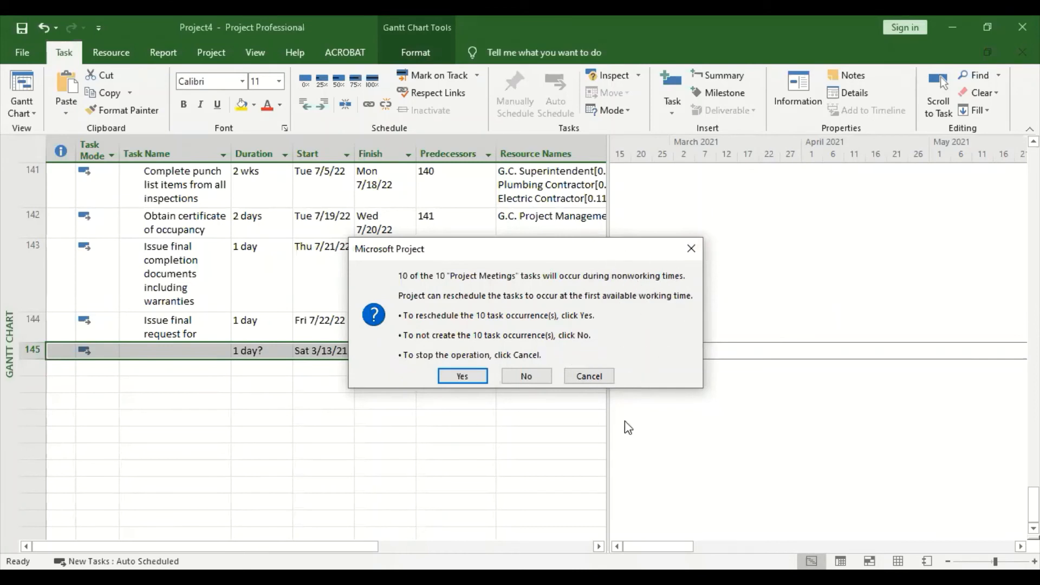
left_click(458, 373)
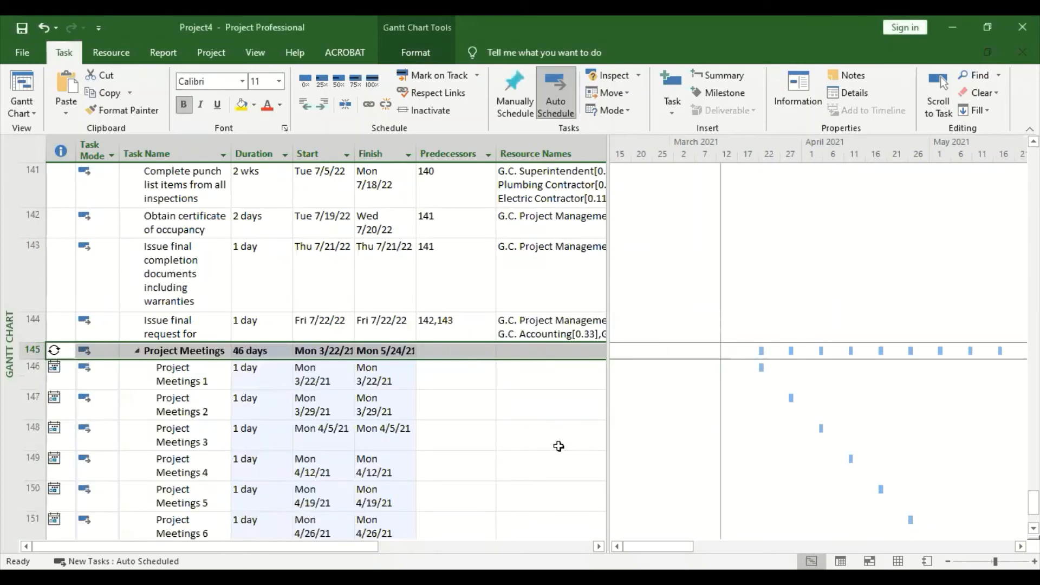
Step: Review the individual Project Meetings occurrences, collapsing and expanding their summary task
scroll(435, 460, "down", 5)
scroll(435, 460, "up", 4)
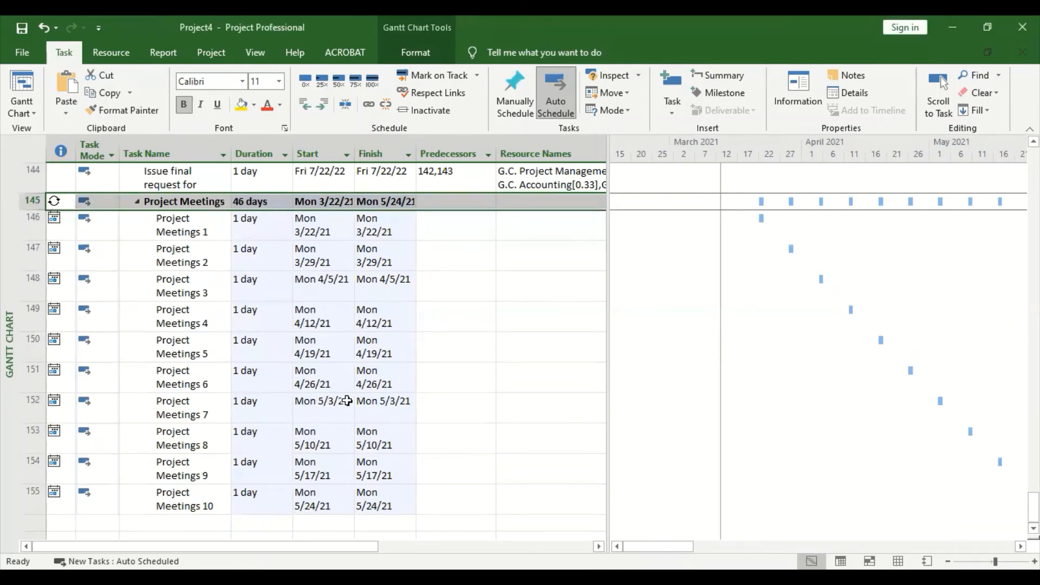
left_click(138, 201)
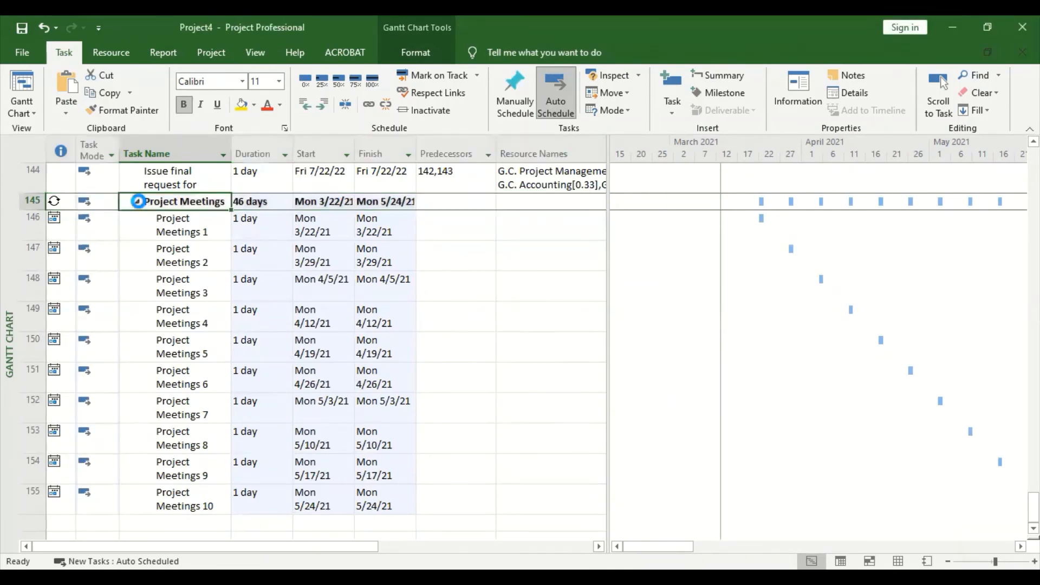
left_click(138, 203)
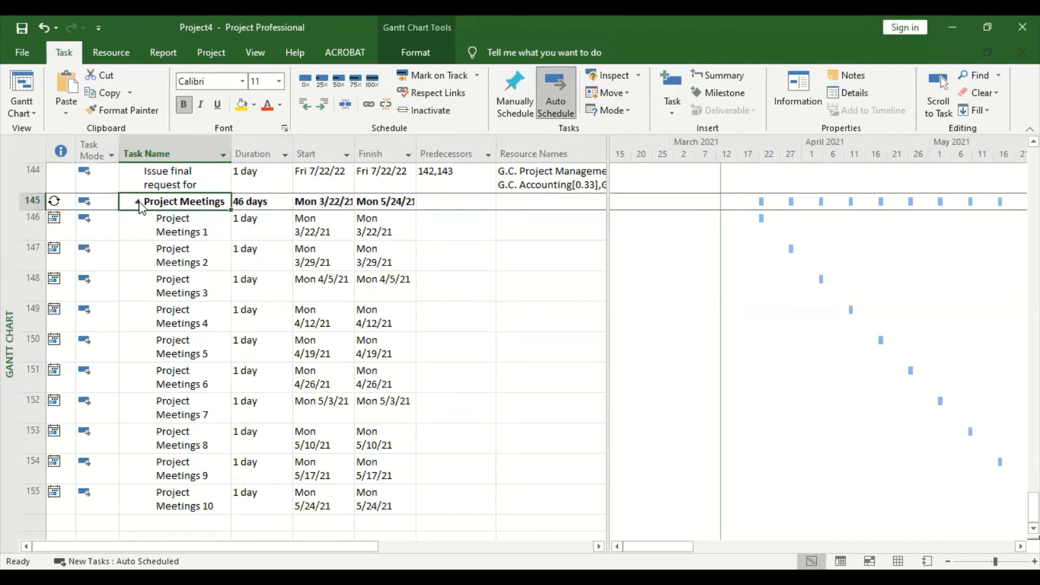
left_click(139, 203)
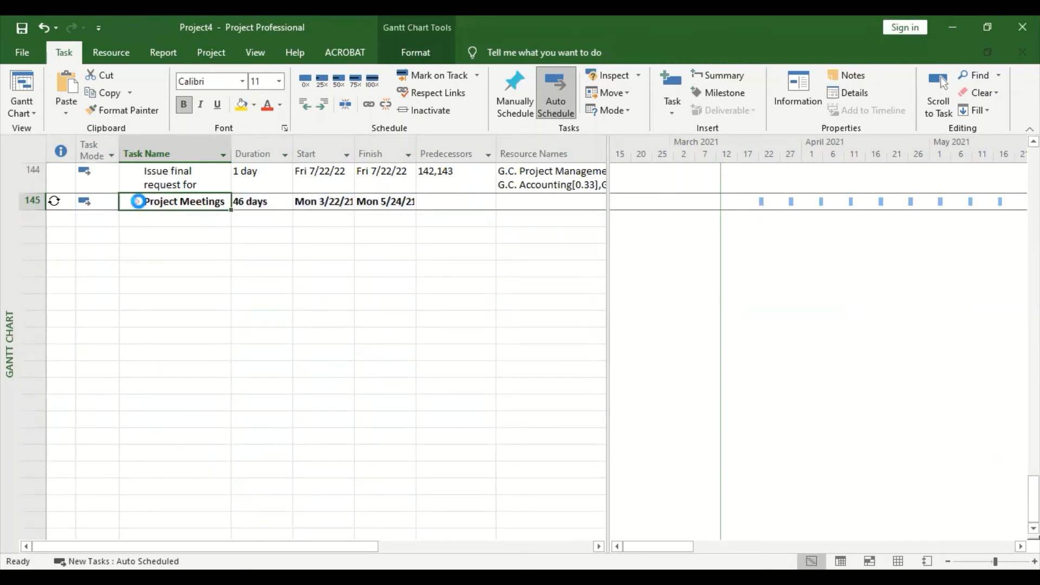
left_click(138, 203)
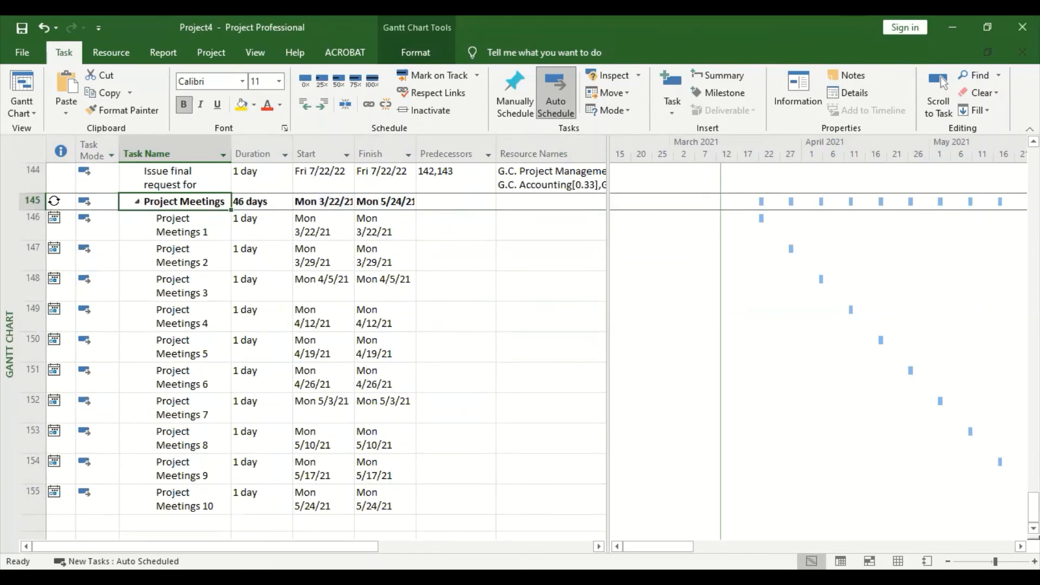
Step: Examine where the weekly Project Meetings bars fall on the timeline relative to the other tasks in the schedule
left_click(1021, 546)
left_click(1020, 546)
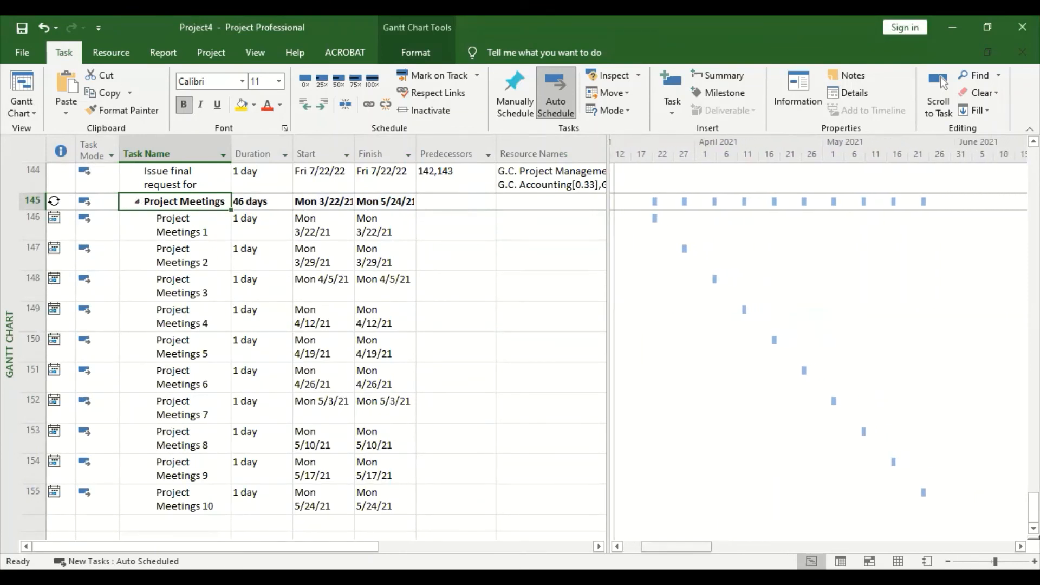
left_click_drag(677, 547, 657, 536)
scroll(802, 338, "up", 3)
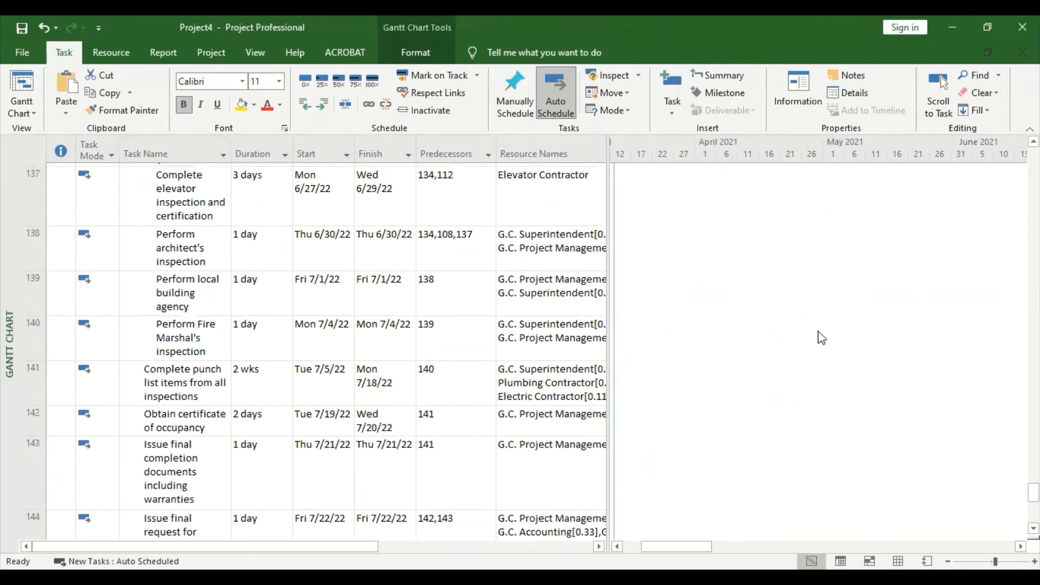
scroll(818, 332, "up", 15)
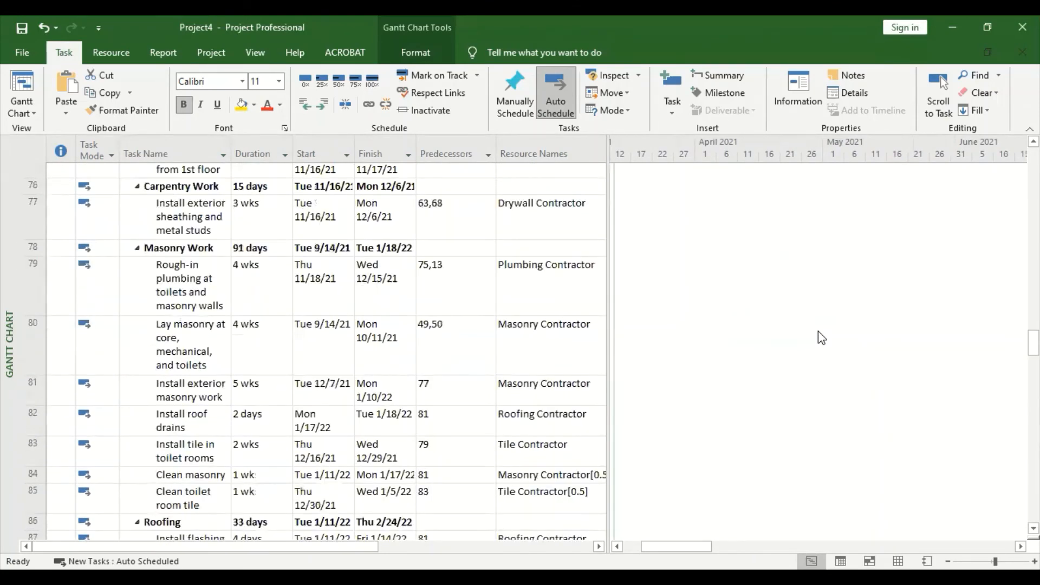
scroll(785, 290, "up", 15)
scroll(899, 363, "down", 5)
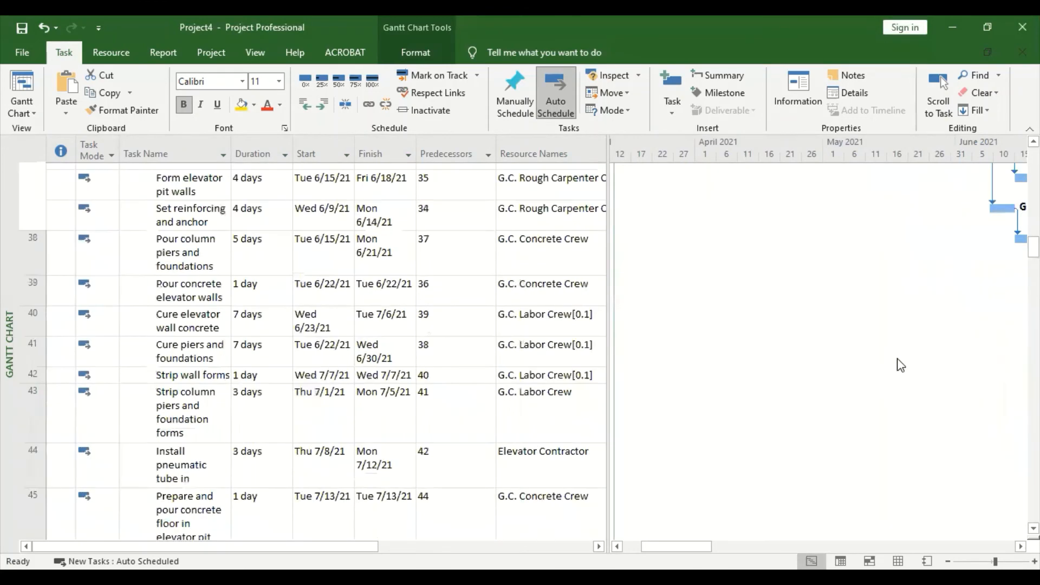
scroll(900, 365, "down", 15)
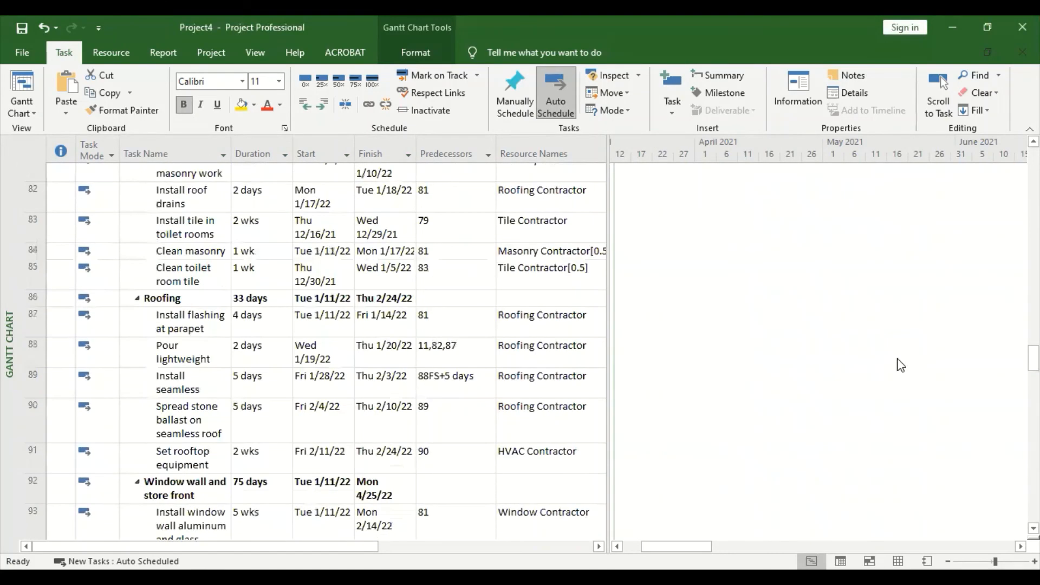
scroll(900, 364, "down", 3)
scroll(901, 364, "down", 4)
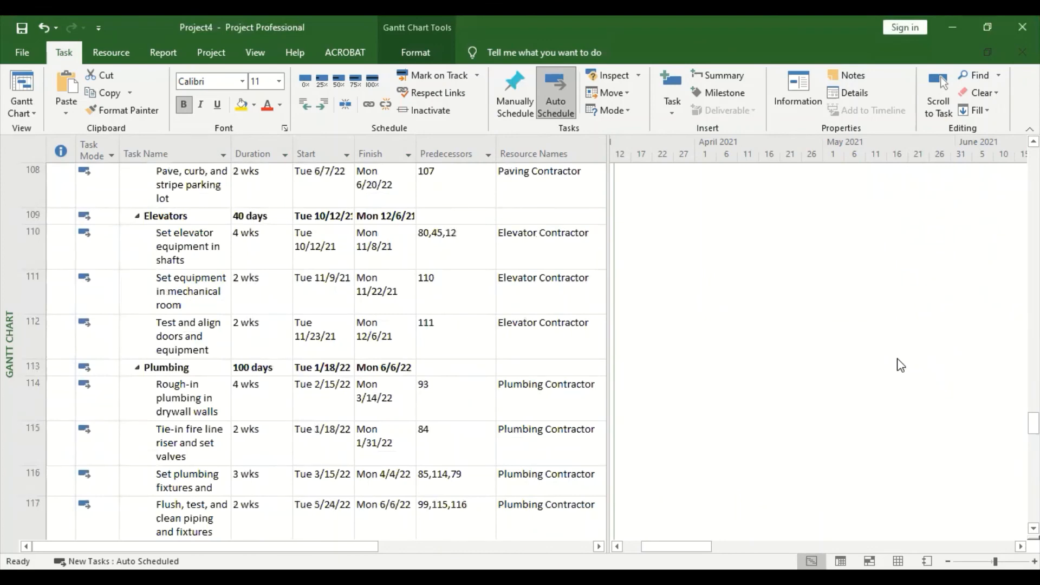
scroll(901, 364, "down", 6)
scroll(901, 364, "down", 6)
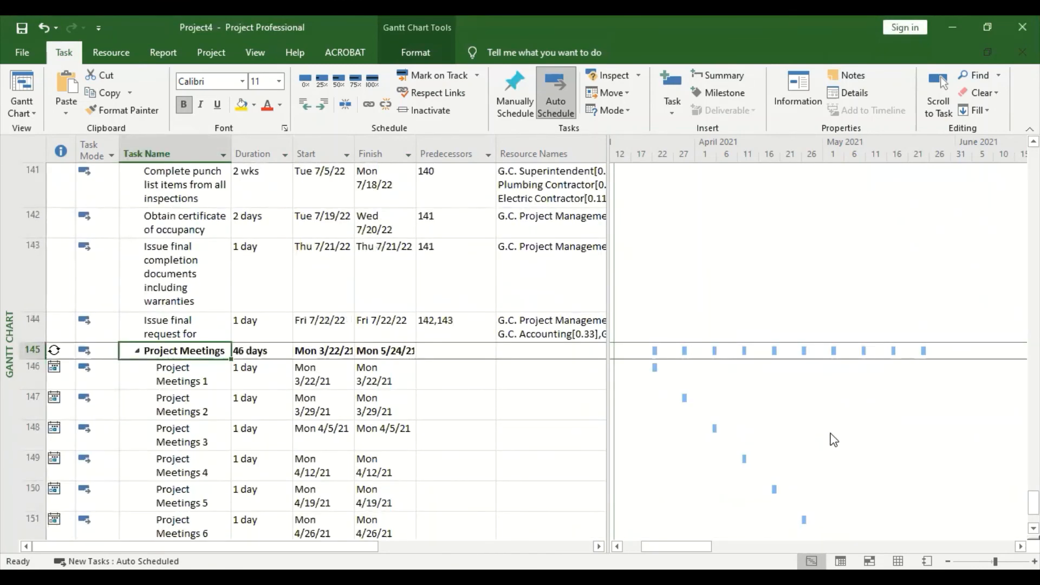
scroll(801, 436, "down", 1)
scroll(726, 348, "up", 2)
scroll(745, 382, "down", 4)
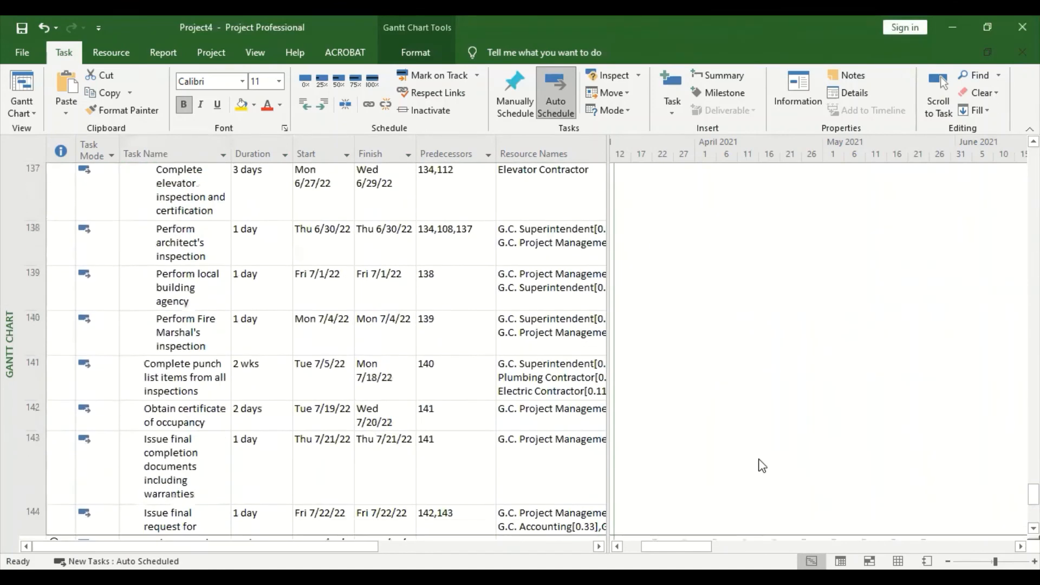
Step: Compare the dates of the early site preparation and grading tasks with those of the Project Meetings occurrences
scroll(804, 305, "up", 20)
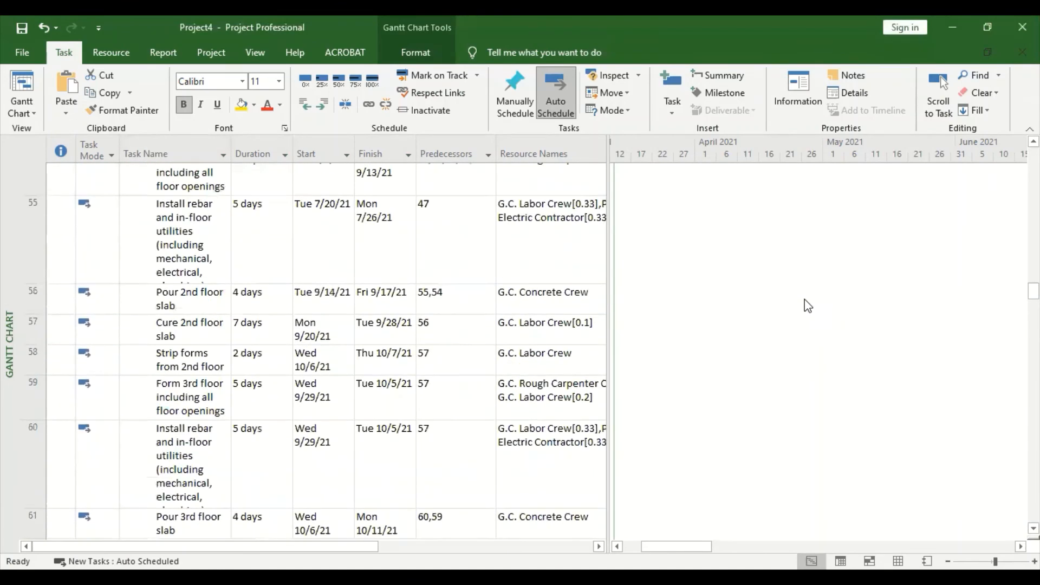
scroll(808, 306, "up", 10)
scroll(839, 498, "up", 2)
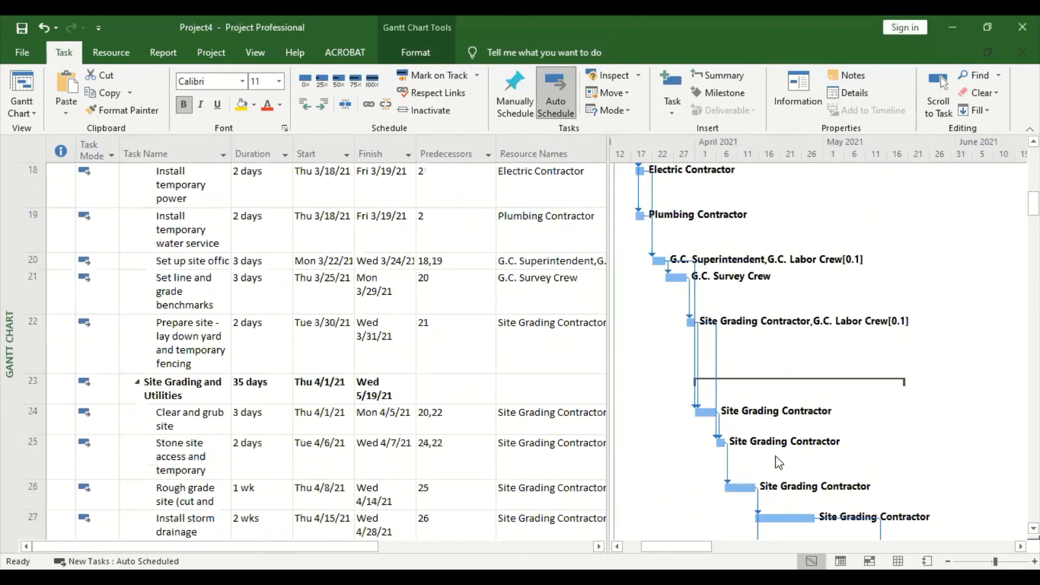
scroll(488, 460, "down", 4)
scroll(309, 482, "down", 20)
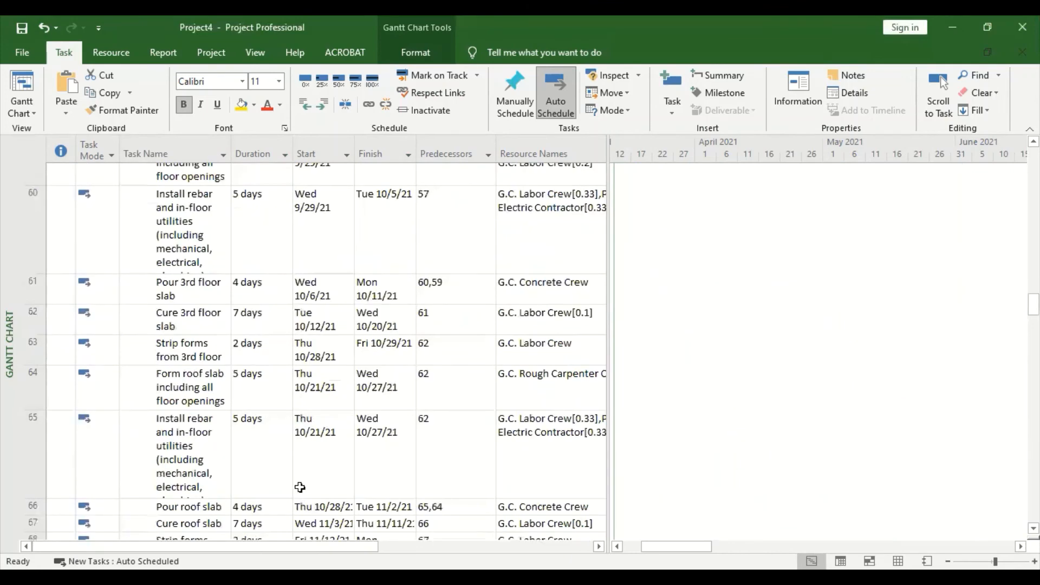
scroll(295, 487, "down", 15)
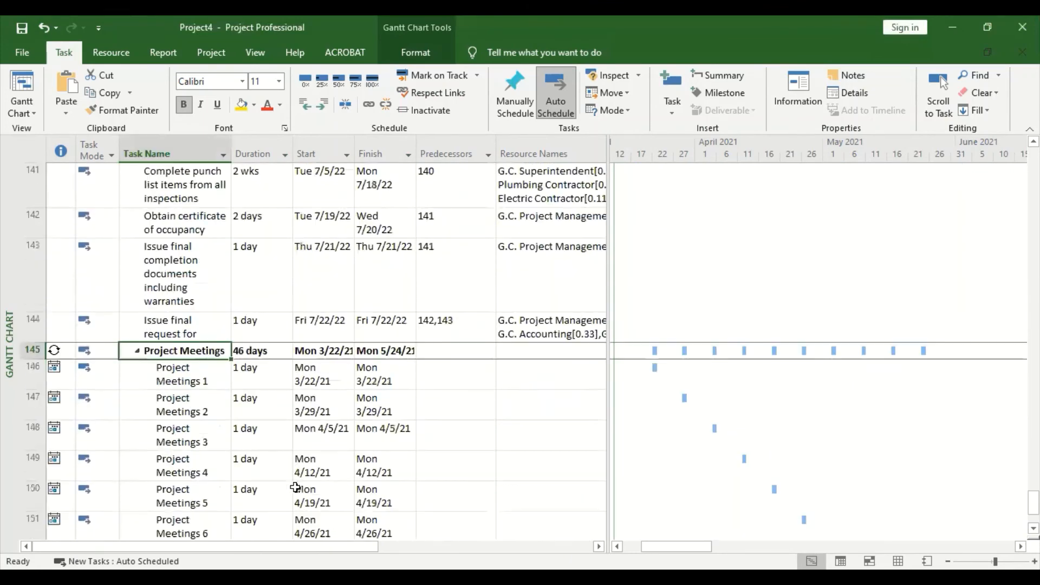
scroll(173, 293, "down", 1)
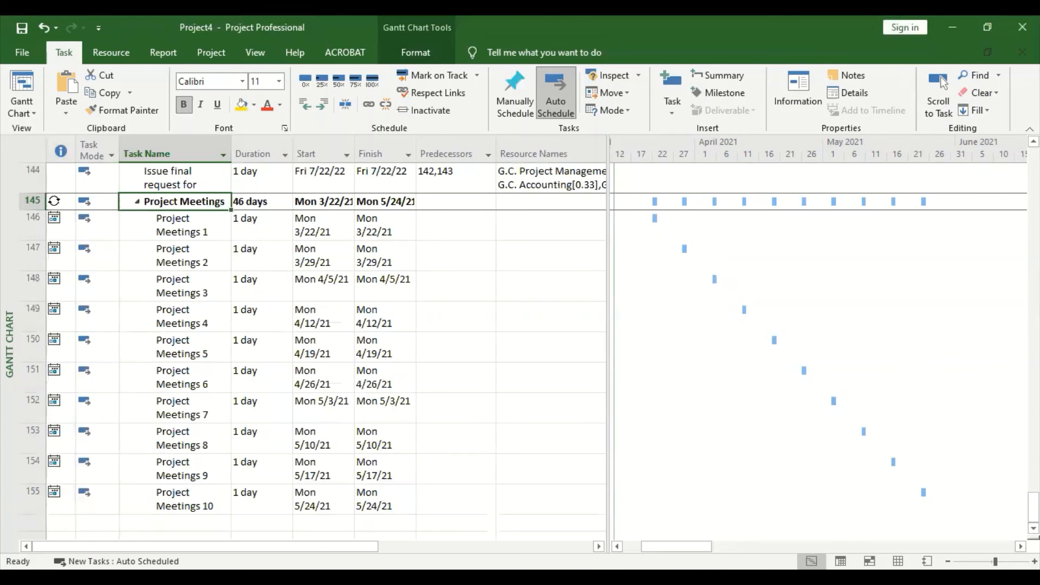
scroll(419, 395, "down", 3)
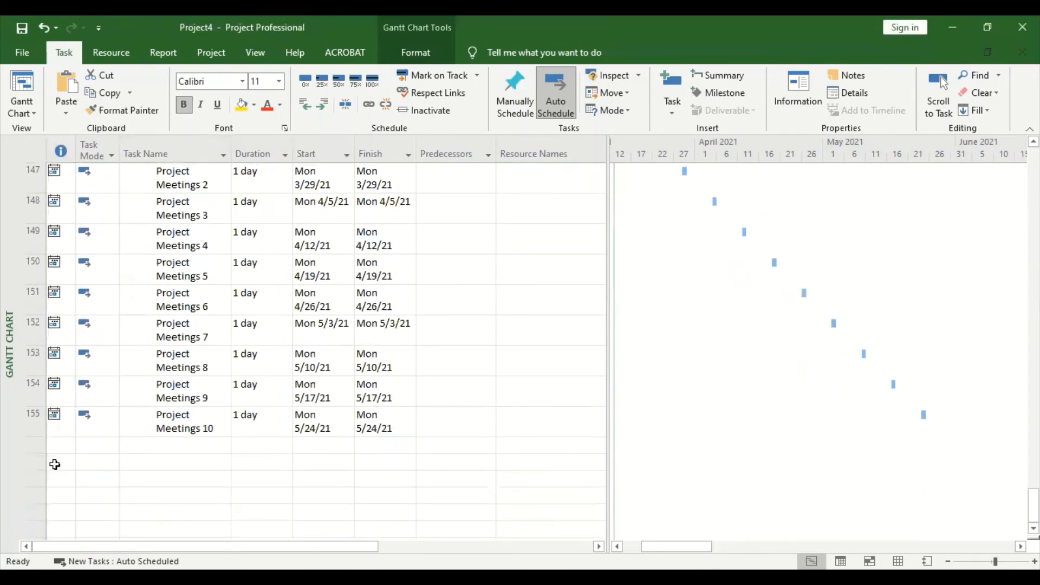
Step: Inspect the empty row below the last Project Meetings occurrence and the Project Meetings summary task
left_click(33, 452)
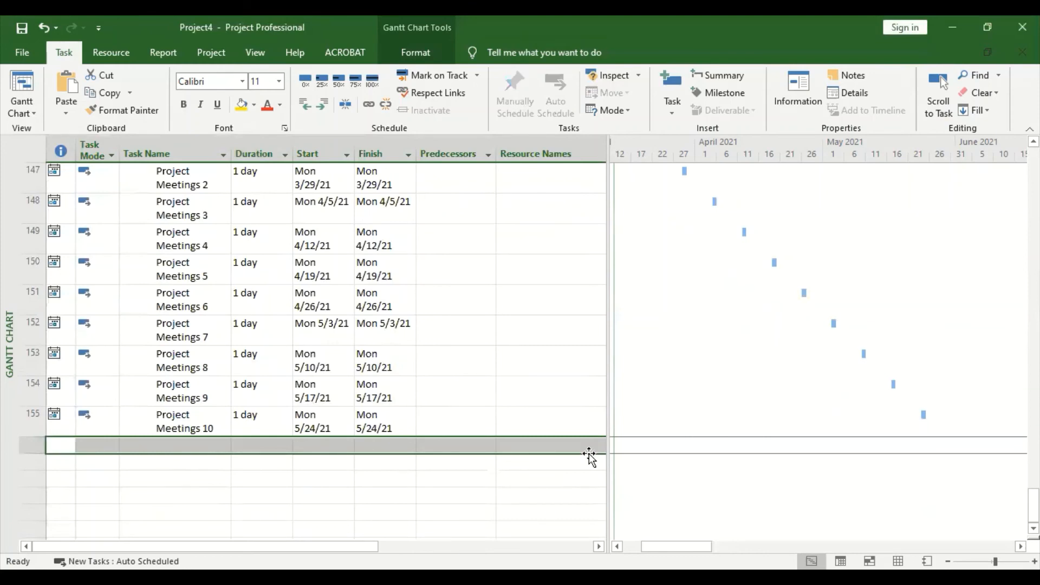
scroll(563, 427, "up", 6)
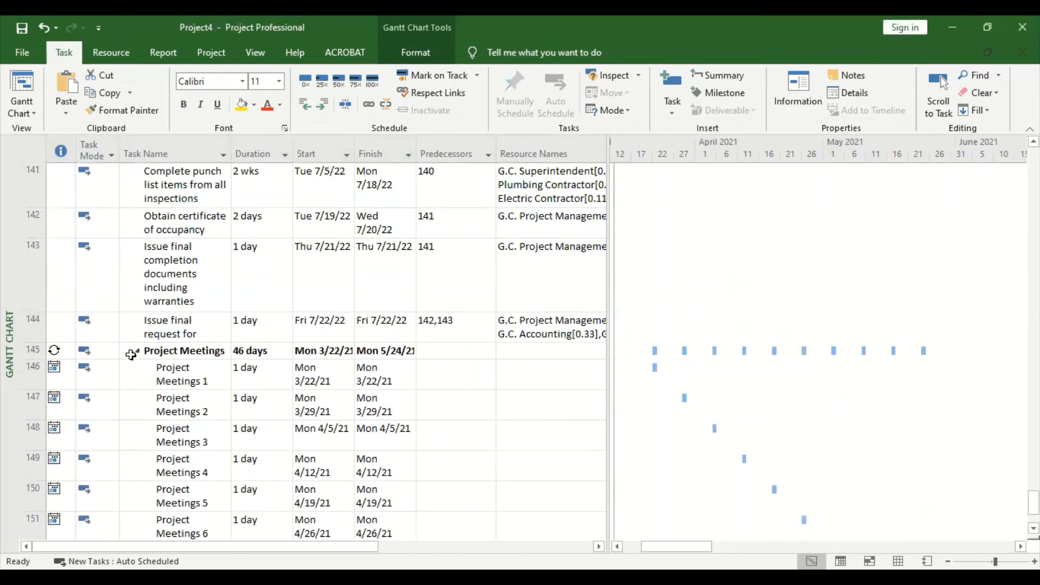
left_click(135, 353)
left_click(136, 354)
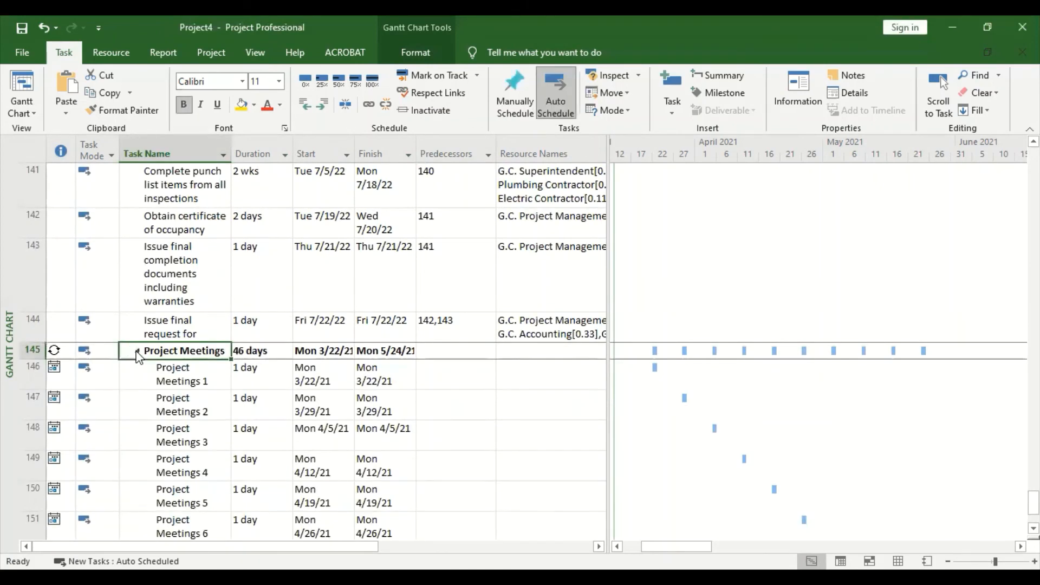
scroll(423, 427, "down", 3)
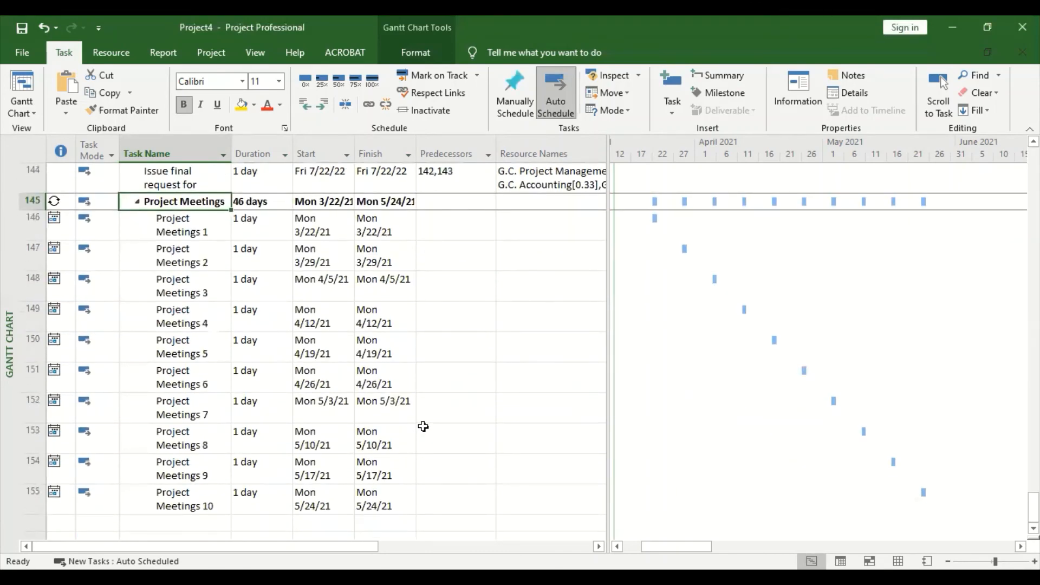
scroll(772, 383, "up", 3)
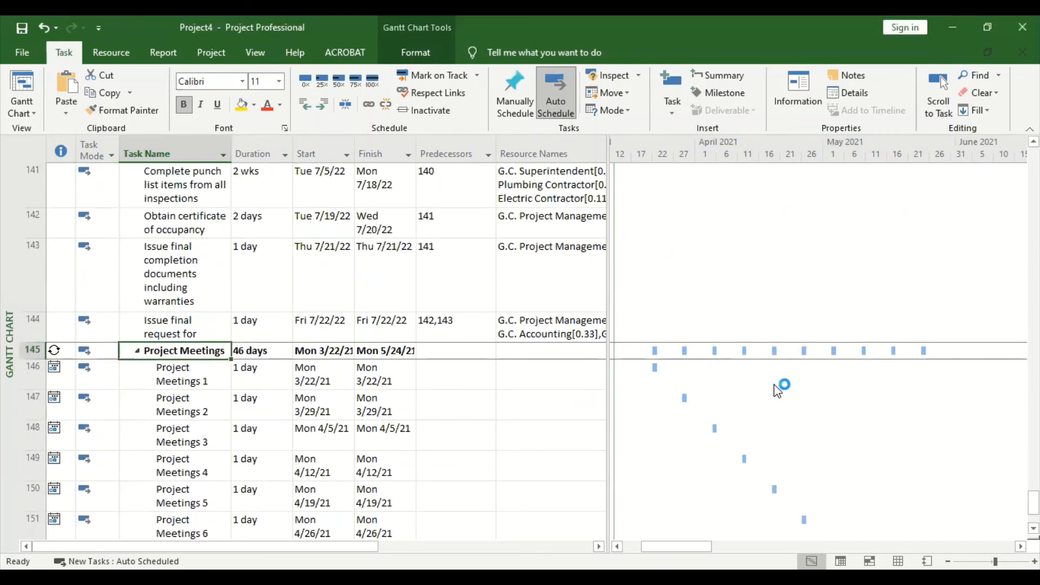
Step: Look back through the task list to the start of the Commercial Construction project and examine the General Conditions tasks
scroll(670, 397, "up", 10)
scroll(666, 391, "up", 15)
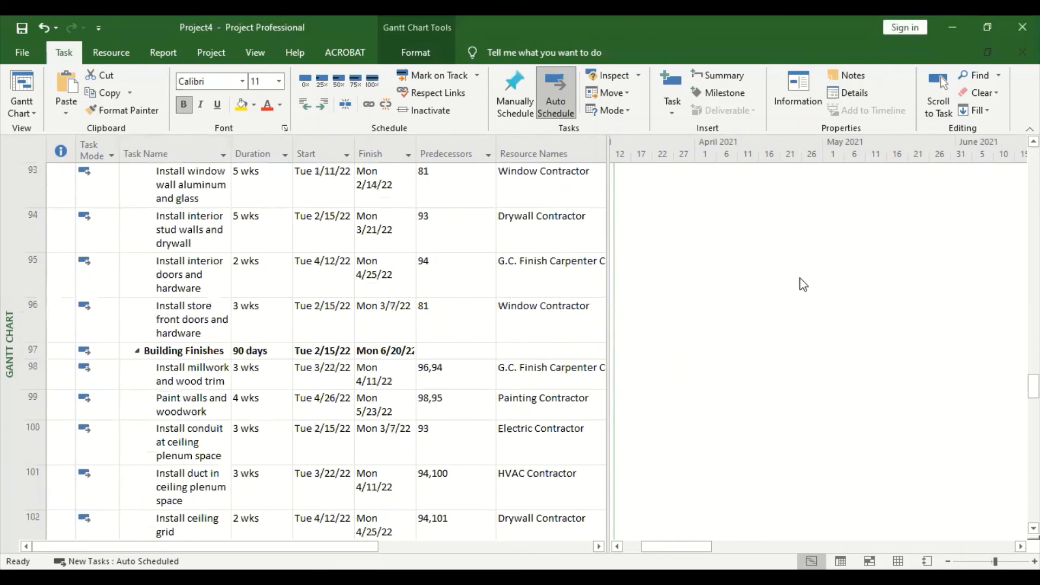
scroll(408, 361, "down", 5)
scroll(408, 361, "down", 15)
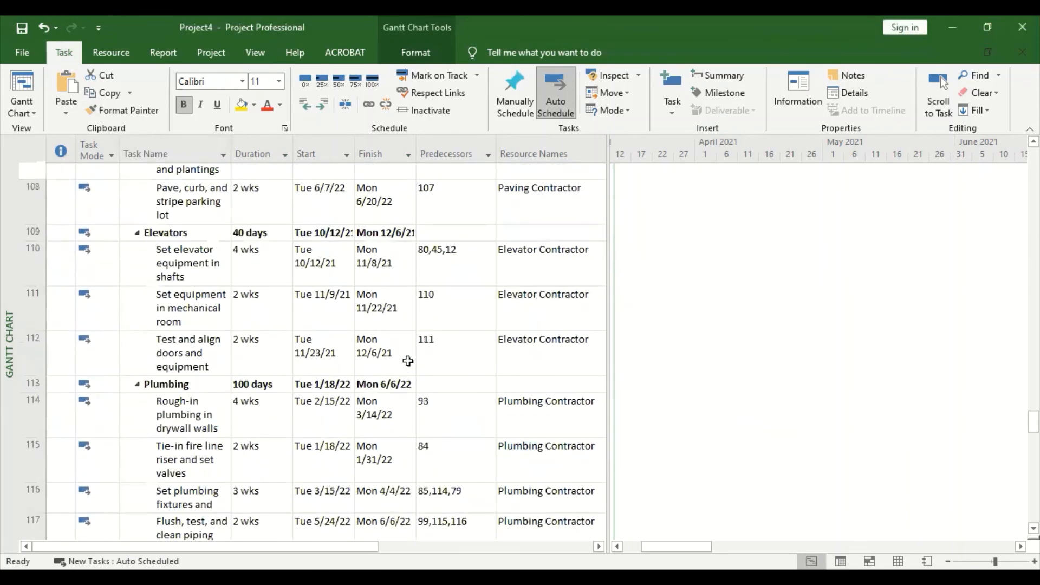
scroll(408, 360, "up", 1)
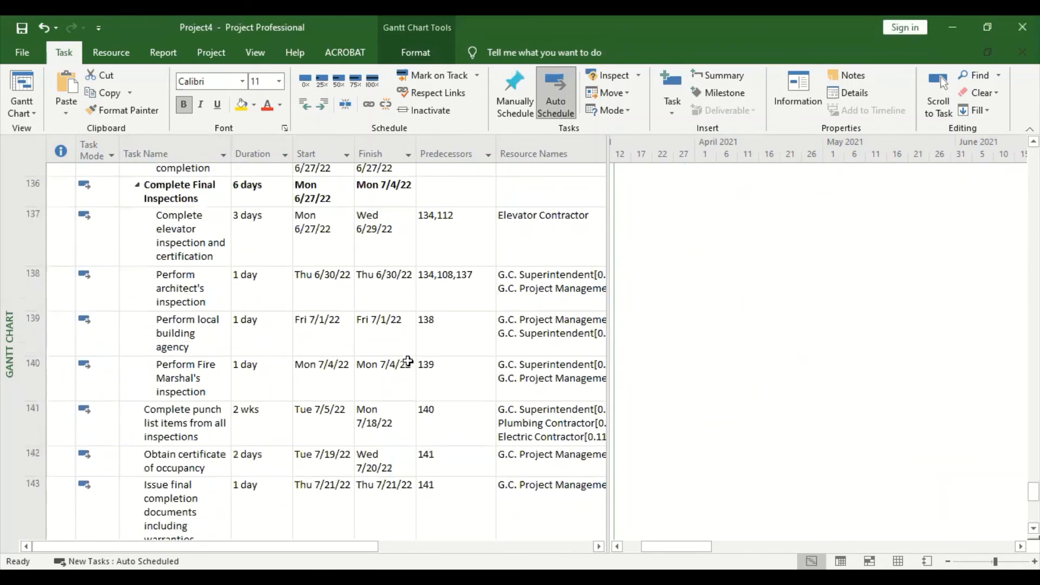
scroll(408, 361, "up", 20)
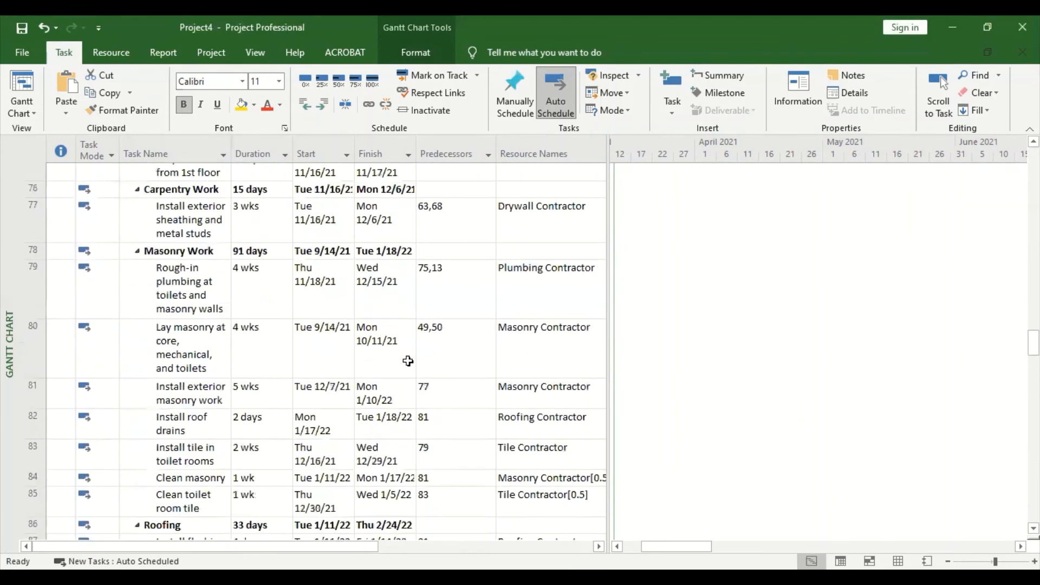
scroll(408, 361, "up", 2)
scroll(407, 361, "up", 14)
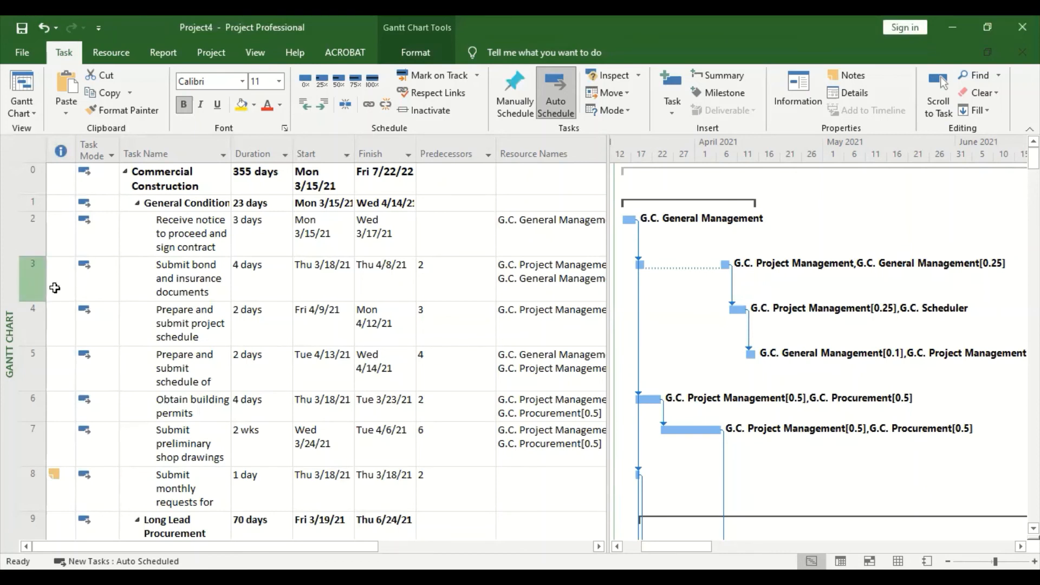
scroll(193, 270, "down", 2)
scroll(193, 269, "down", 1)
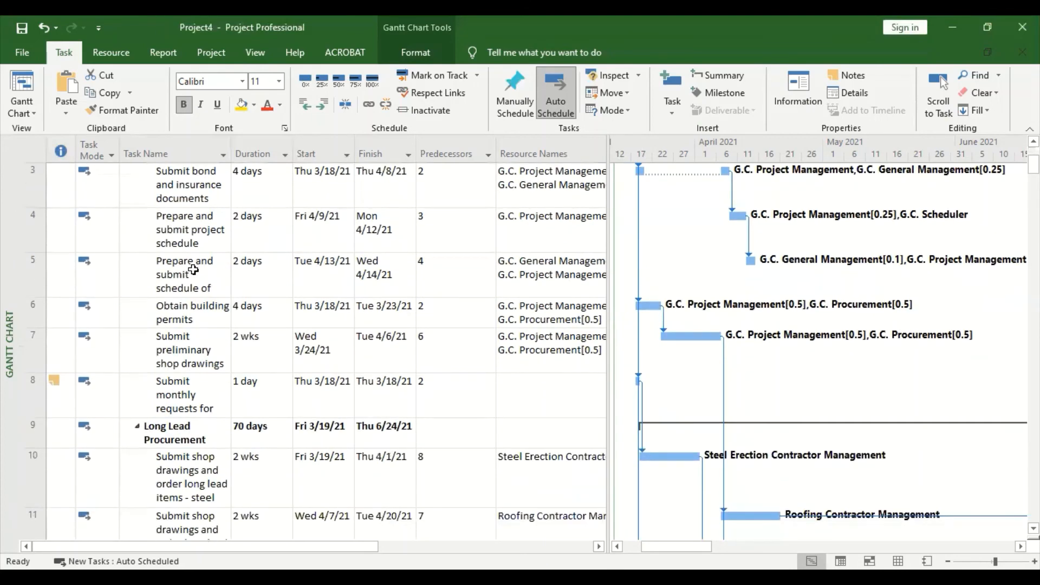
scroll(163, 273, "up", 3)
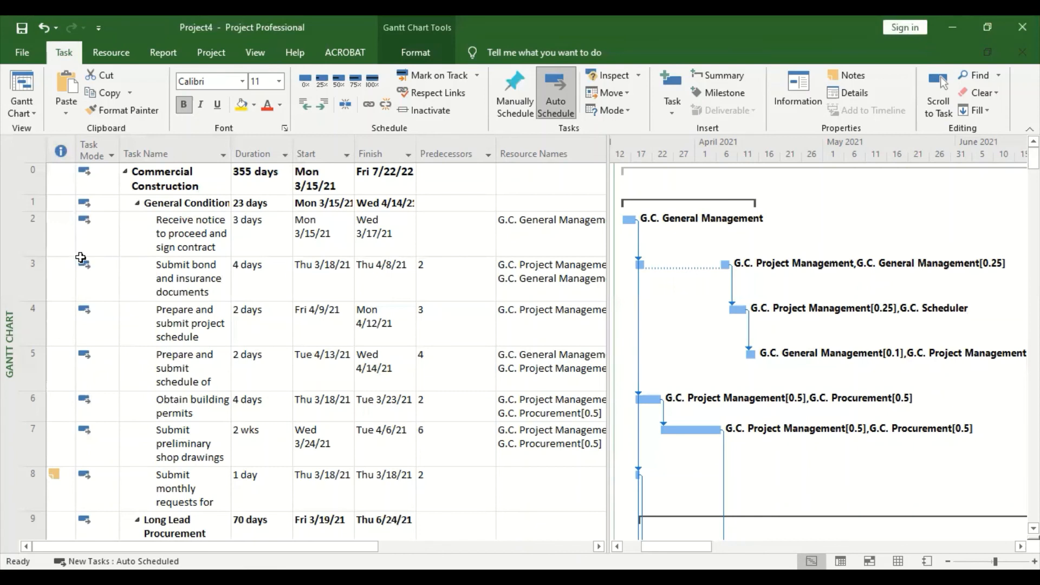
left_click(20, 286)
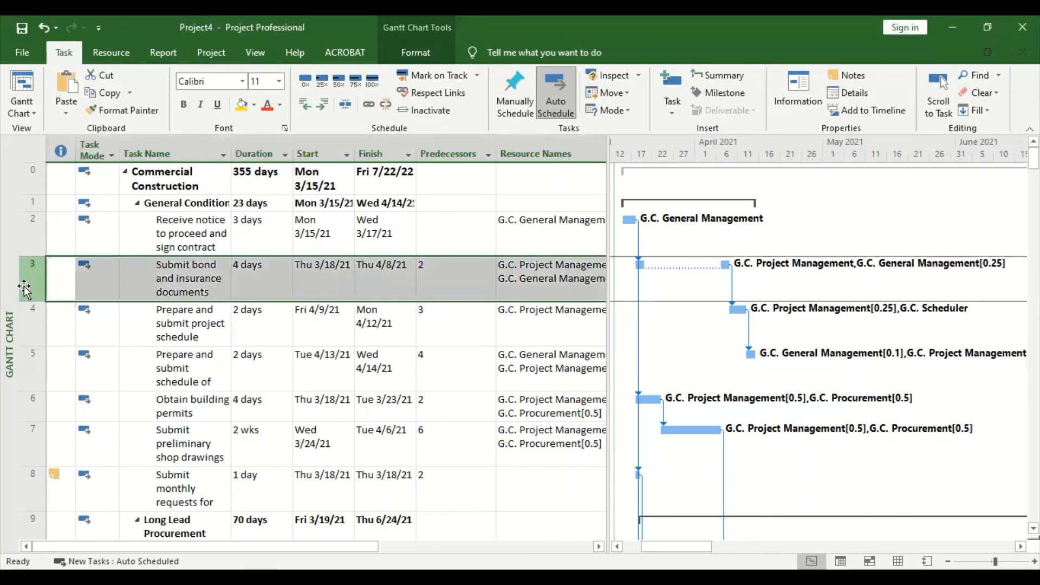
right_click(24, 287)
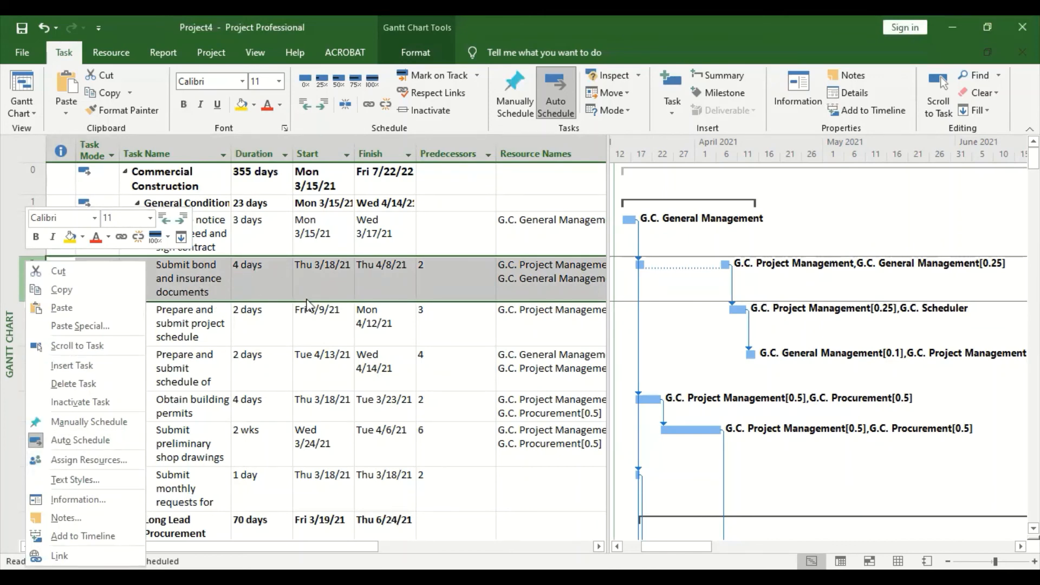
left_click(342, 298)
Step: Start a hyperlink on the "Prepare and submit project schedule" task, targeting the existing file test in the Documents folder
scroll(163, 270, "down", 1)
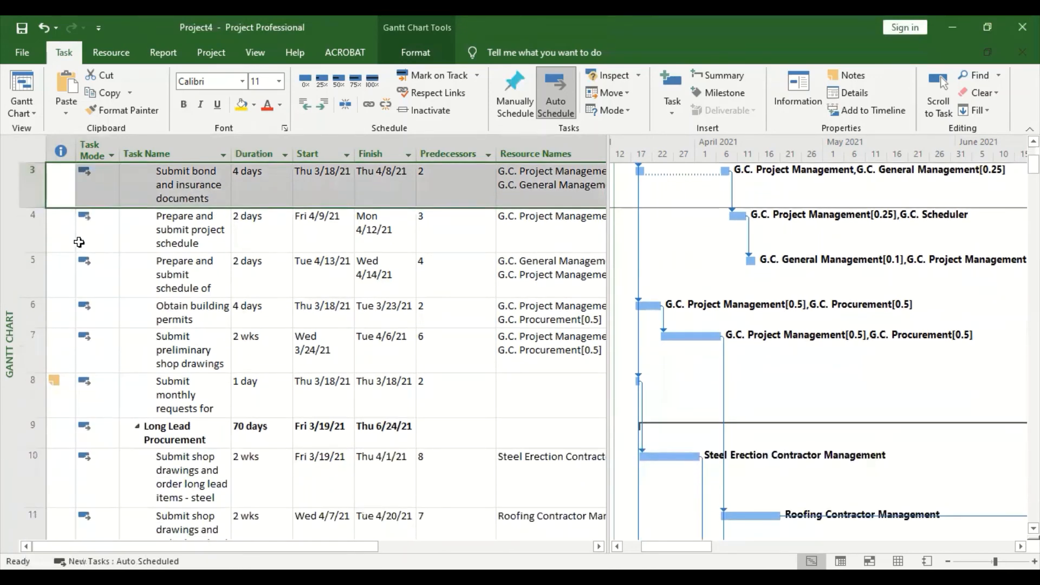
left_click(38, 228)
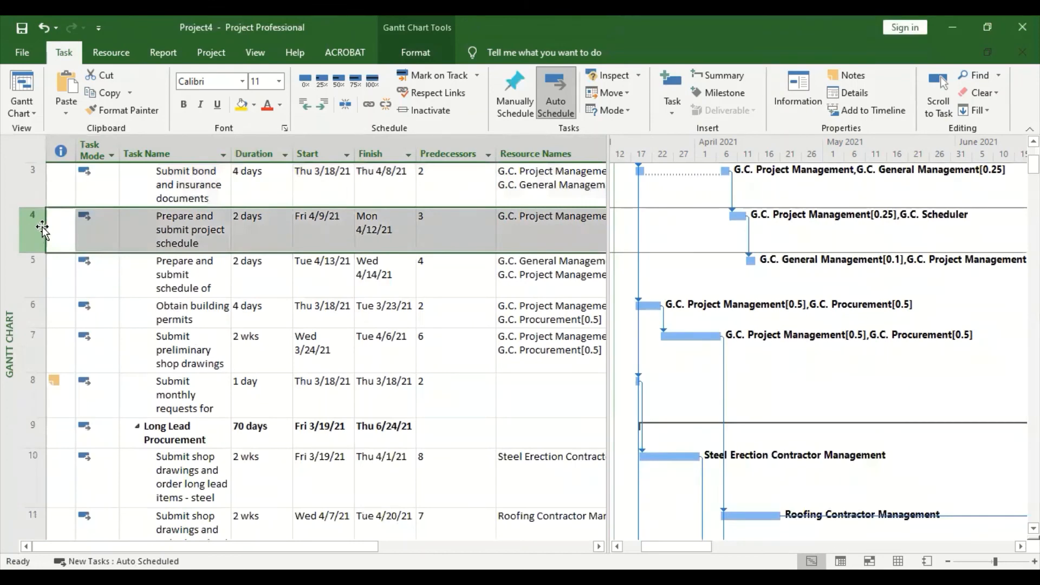
right_click(42, 227)
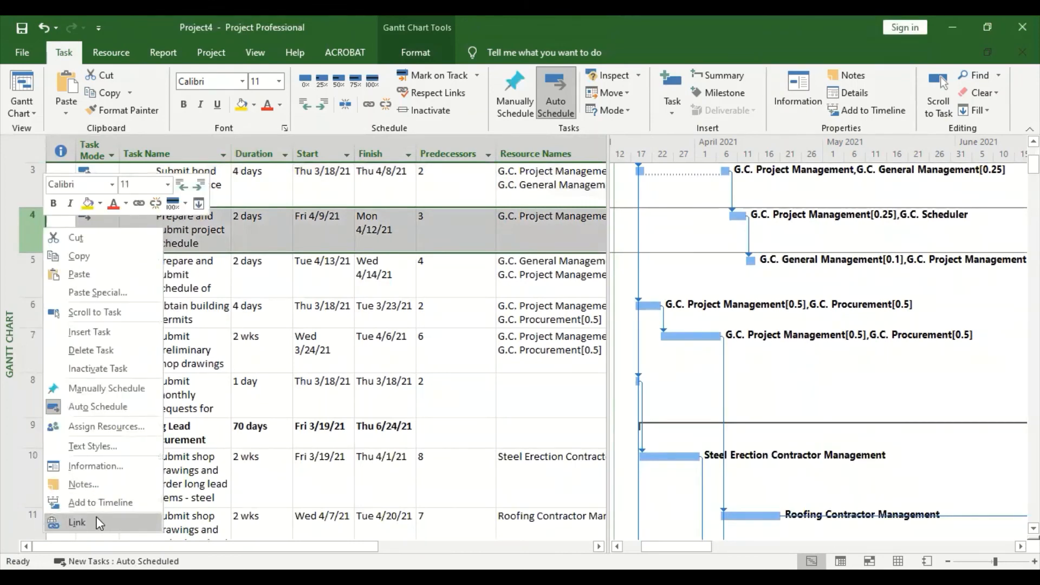
left_click(99, 522)
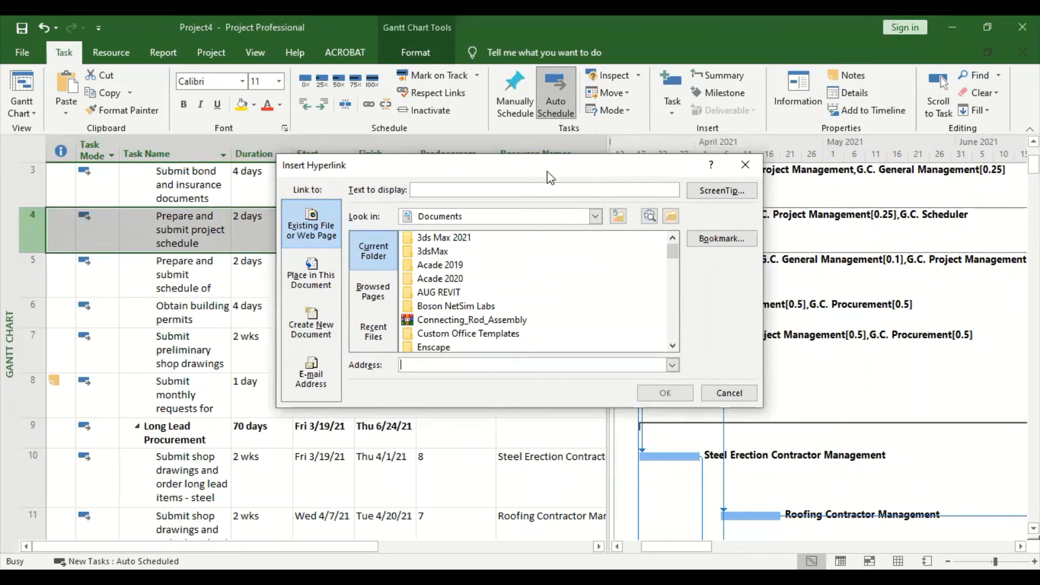
left_click_drag(547, 171, 807, 155)
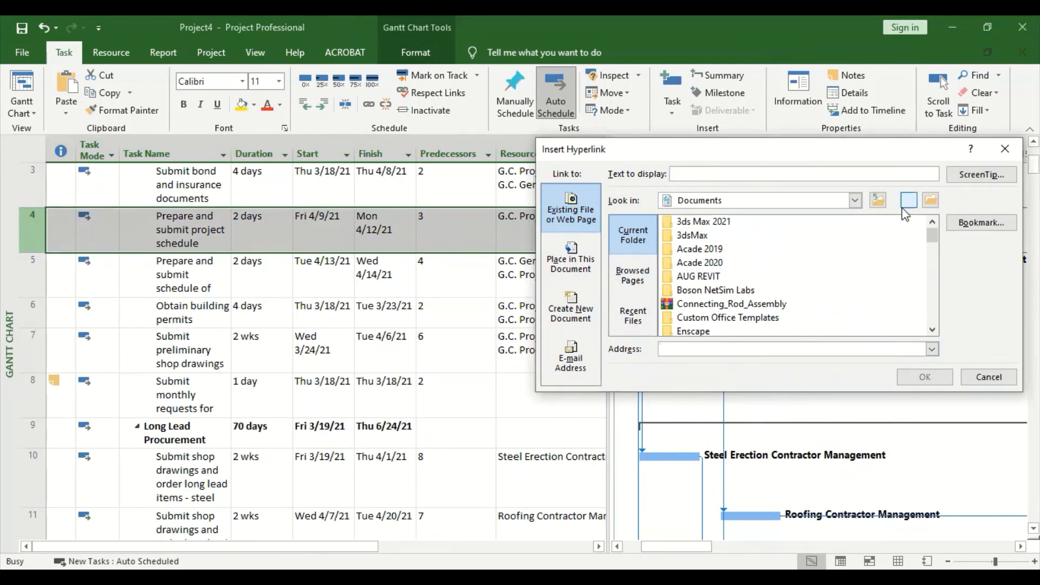
left_click(923, 202)
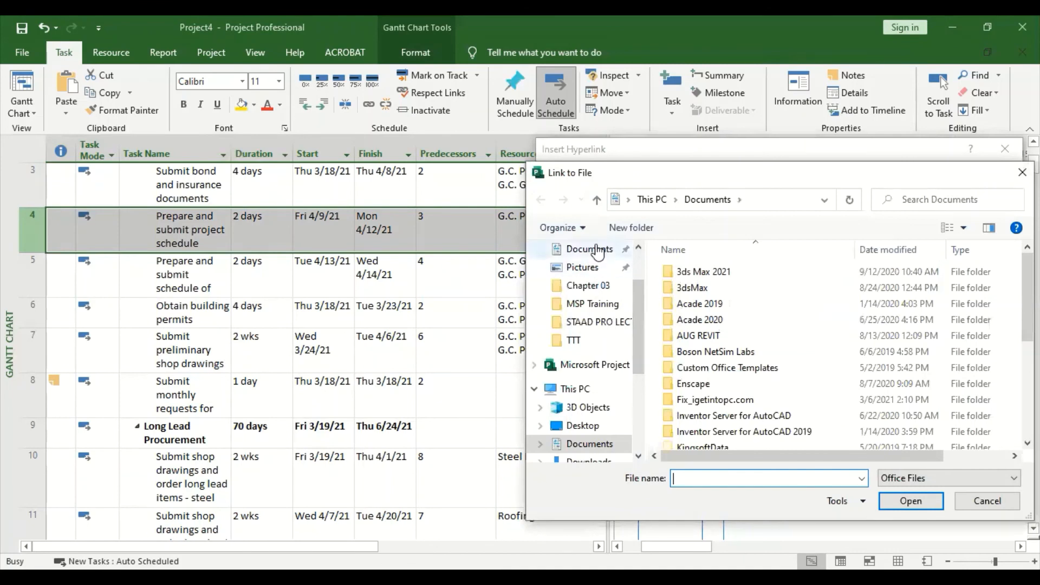
scroll(804, 337, "down", 5)
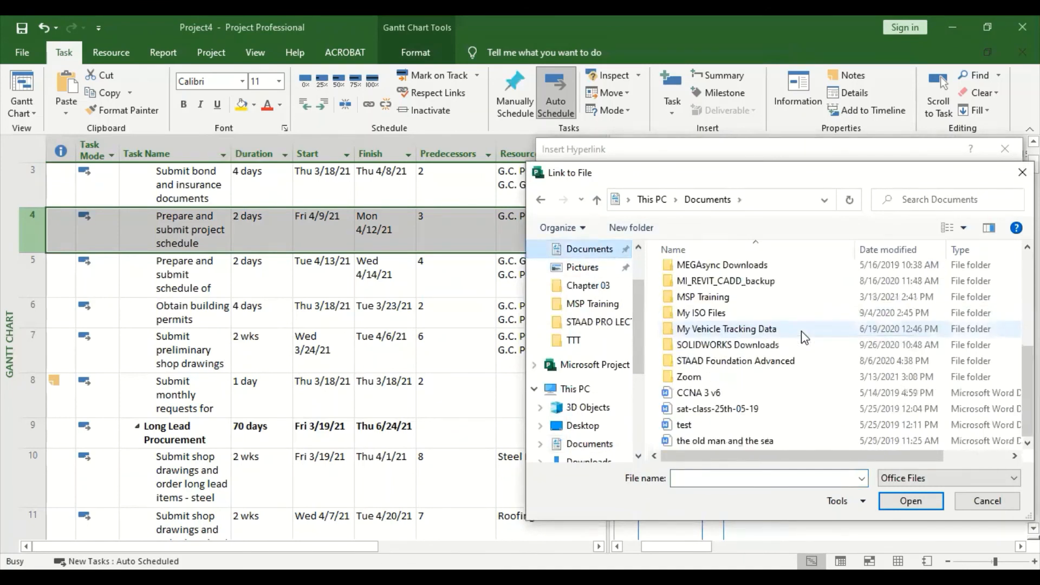
left_click(723, 428)
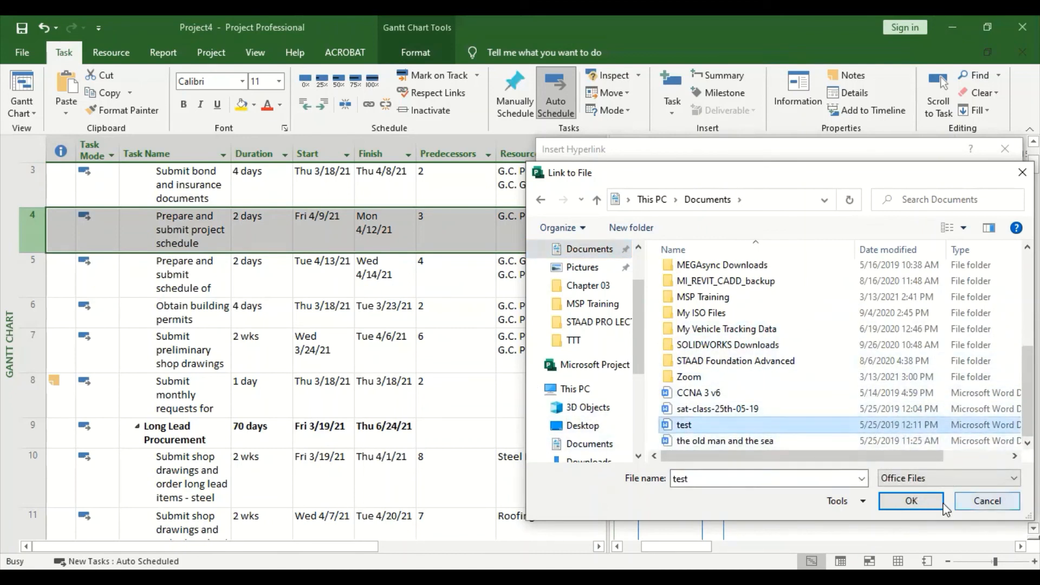
left_click(920, 502)
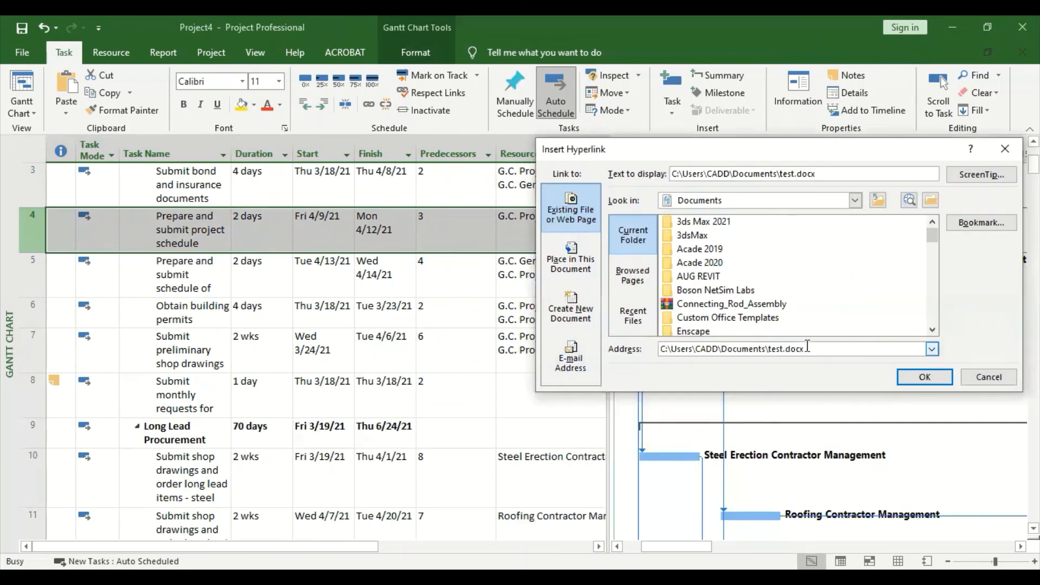
Step: Replace the hyperlink's display text with "Insurance Bond Document"
left_click_drag(807, 346, 660, 349)
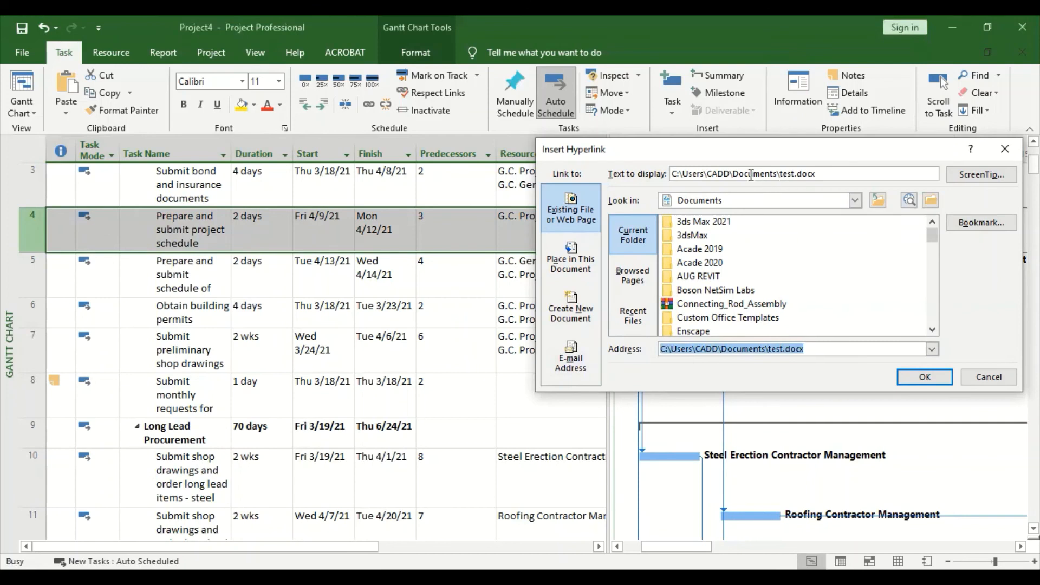
left_click(845, 172)
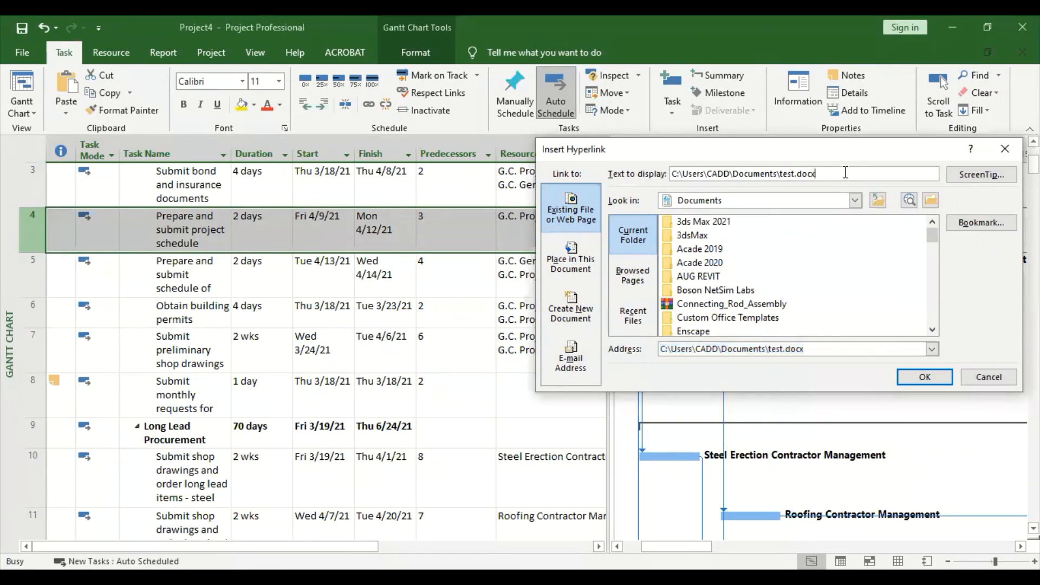
left_click_drag(845, 172, 666, 178)
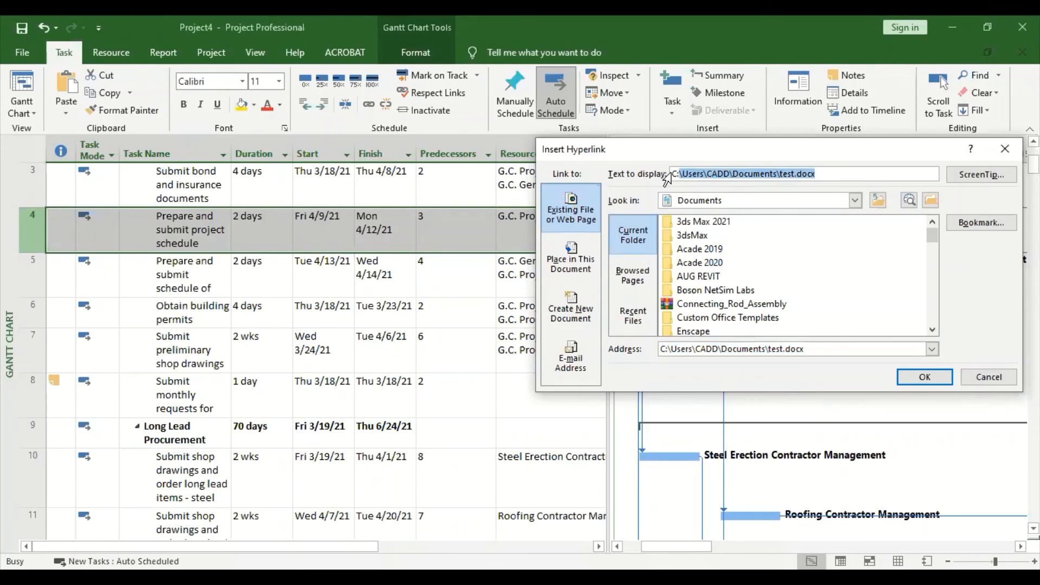
key("BackSpace")
key("BackSpace")
key("BackSpace")
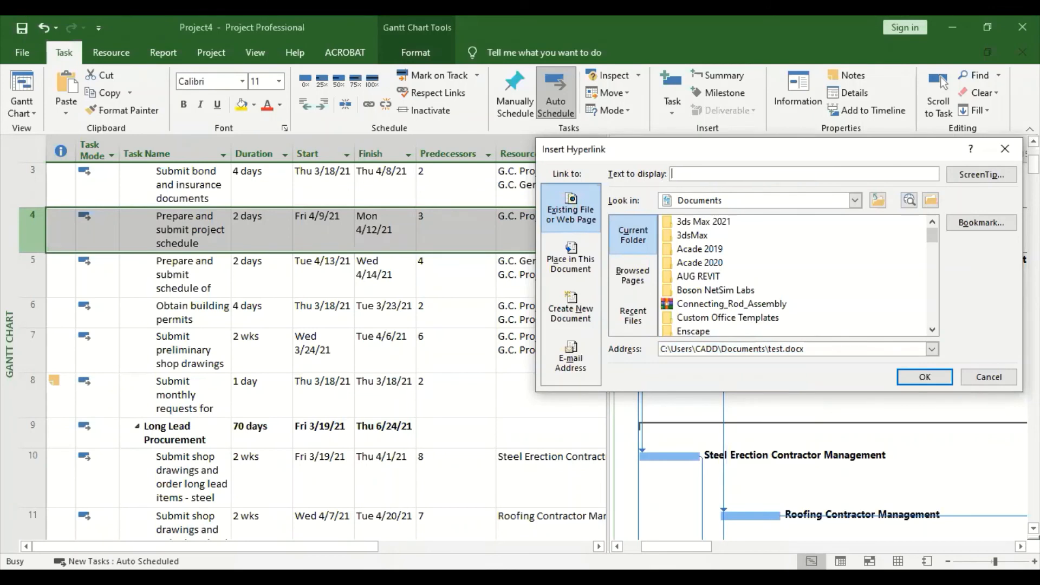
type("Insurance Bond Document")
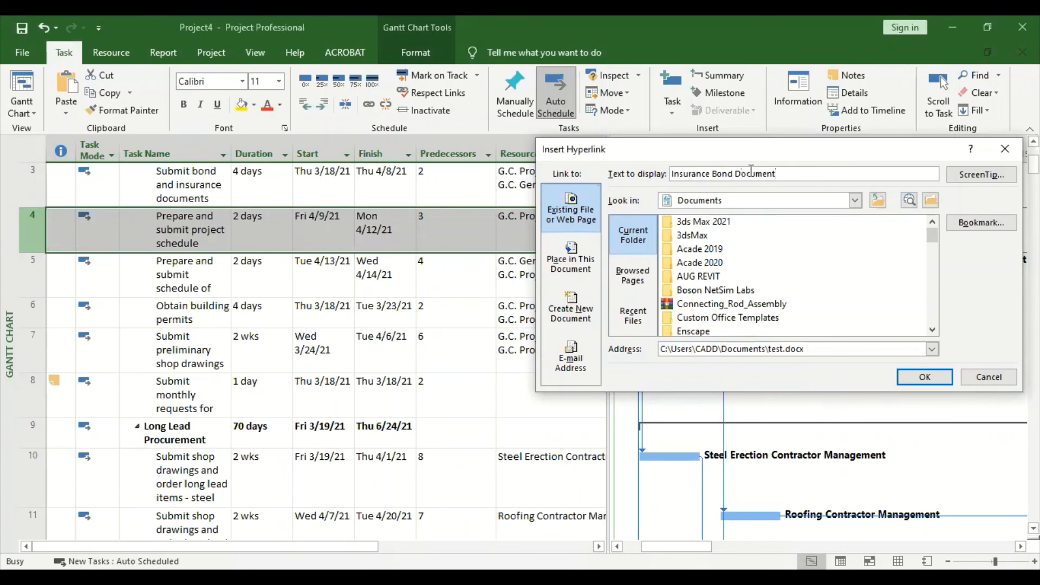
Step: Give the hyperlink the ScreenTip text "Signed Bond" and attach it to the project schedule task
left_click(961, 179)
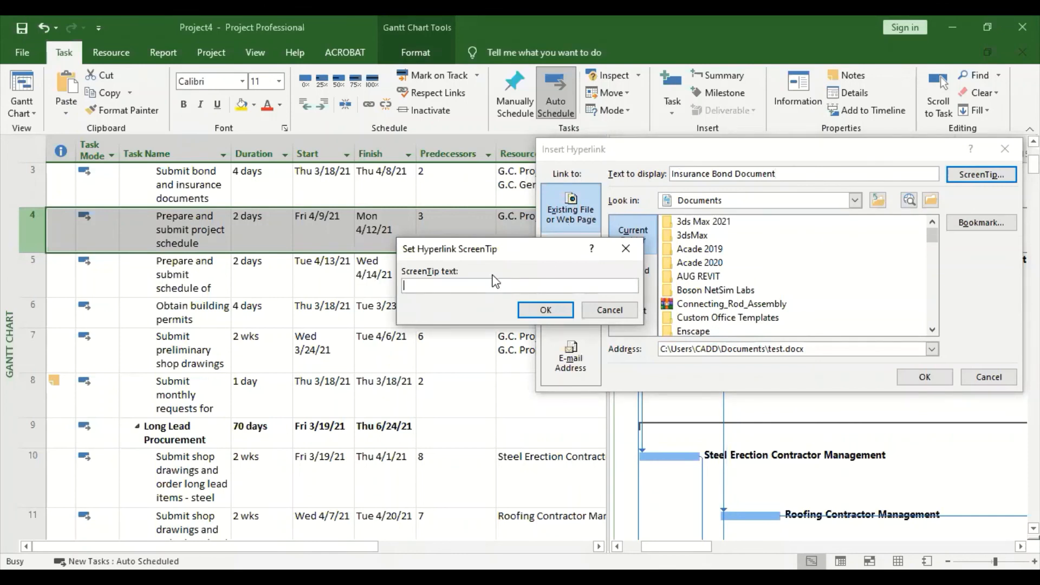
type("Signed Bond")
left_click(547, 310)
left_click(935, 382)
left_click(934, 379)
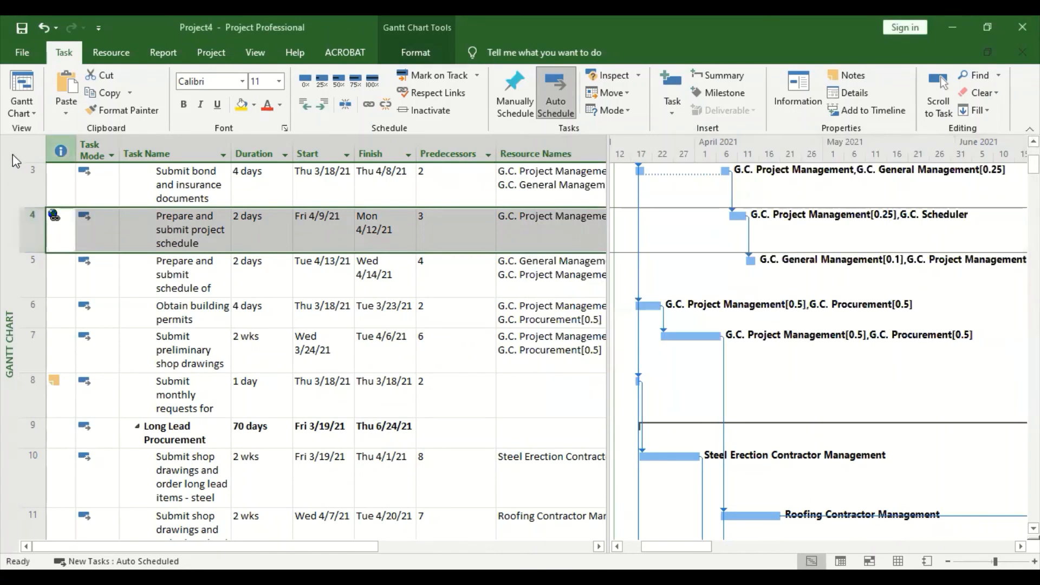
Step: Open the document linked to the "Prepare and submit project schedule" task, accepting the security notice, and look through its page
mouse_move(58, 218)
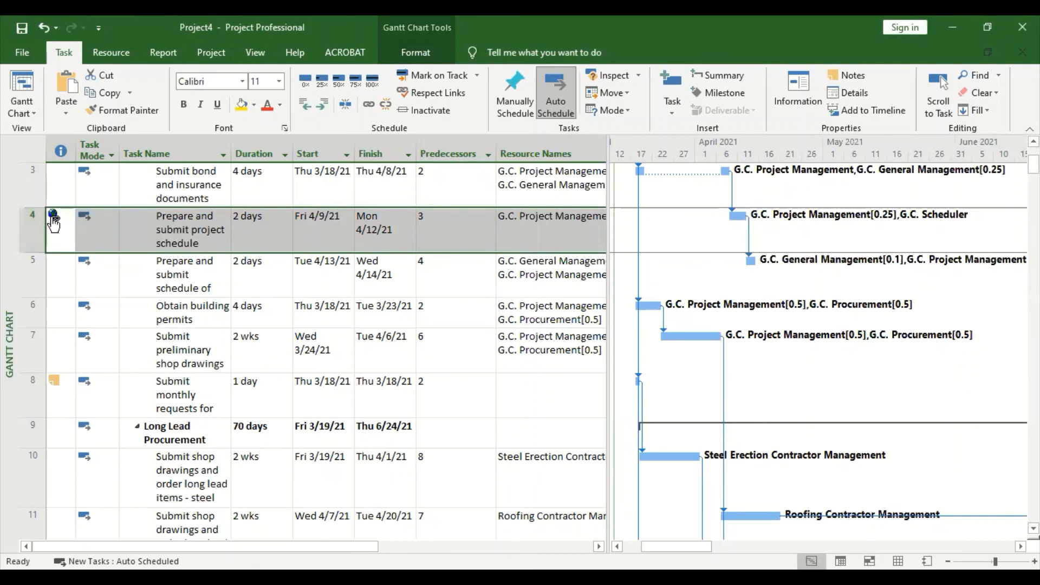
left_click(54, 220)
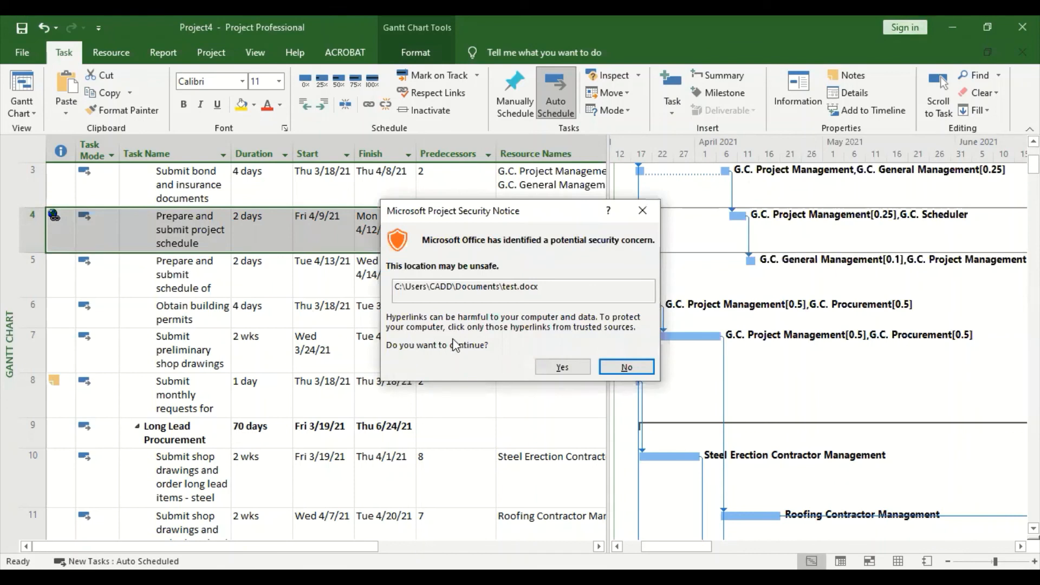
left_click(562, 367)
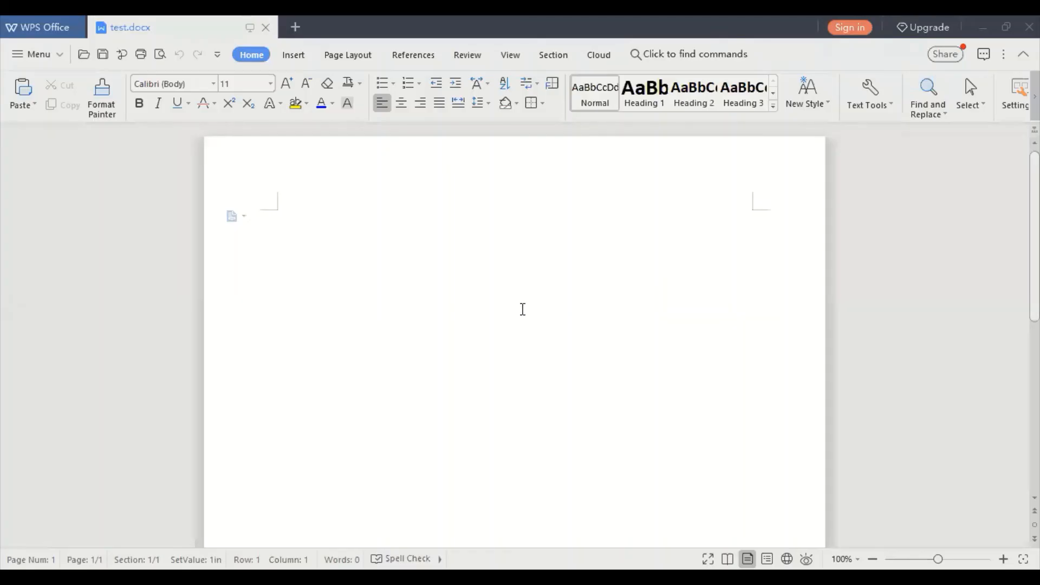
scroll(522, 308, "down", 5)
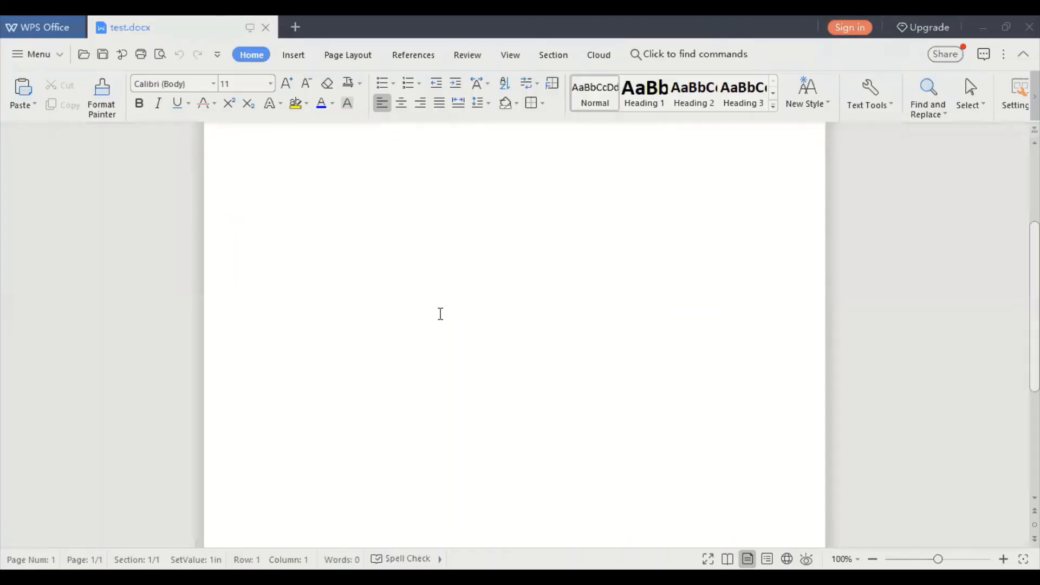
scroll(457, 314, "up", 5)
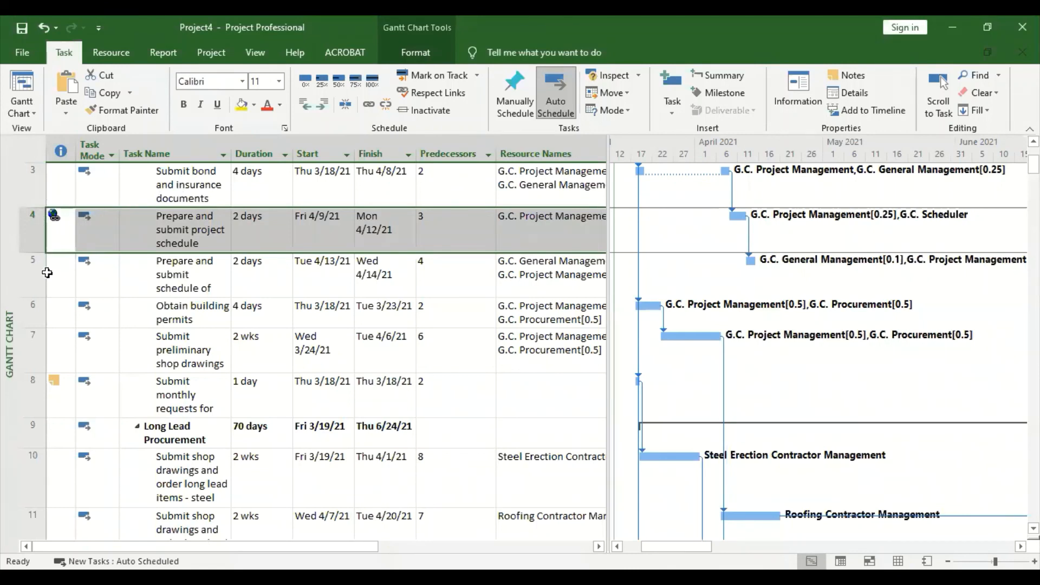
left_click(68, 274)
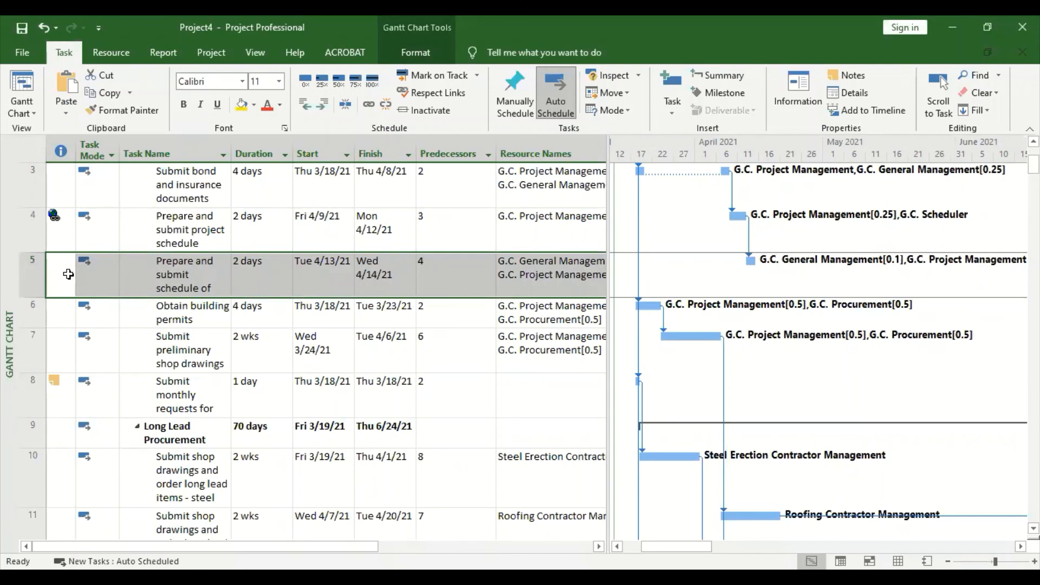
right_click(34, 270)
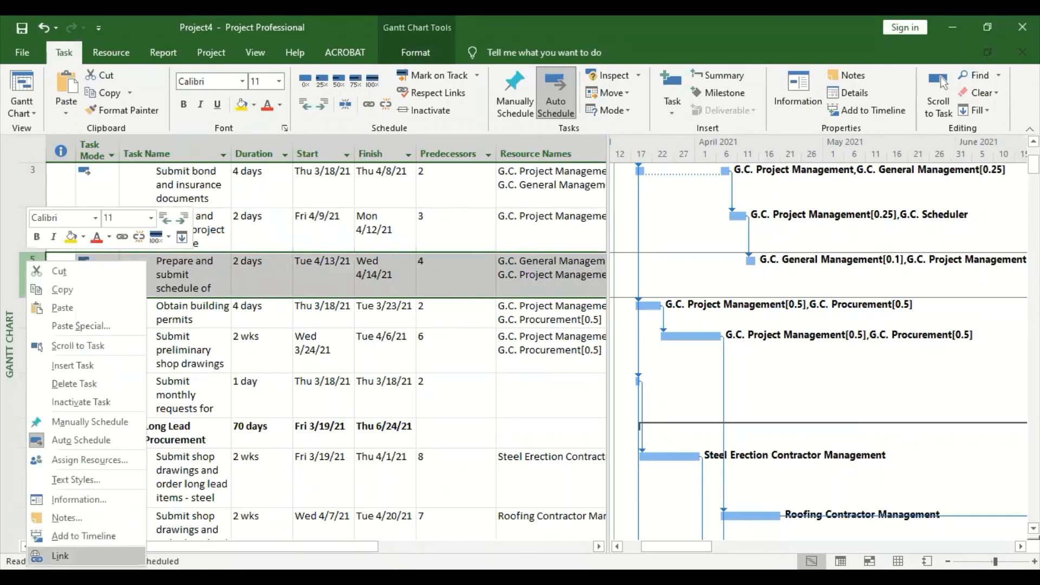
left_click(60, 555)
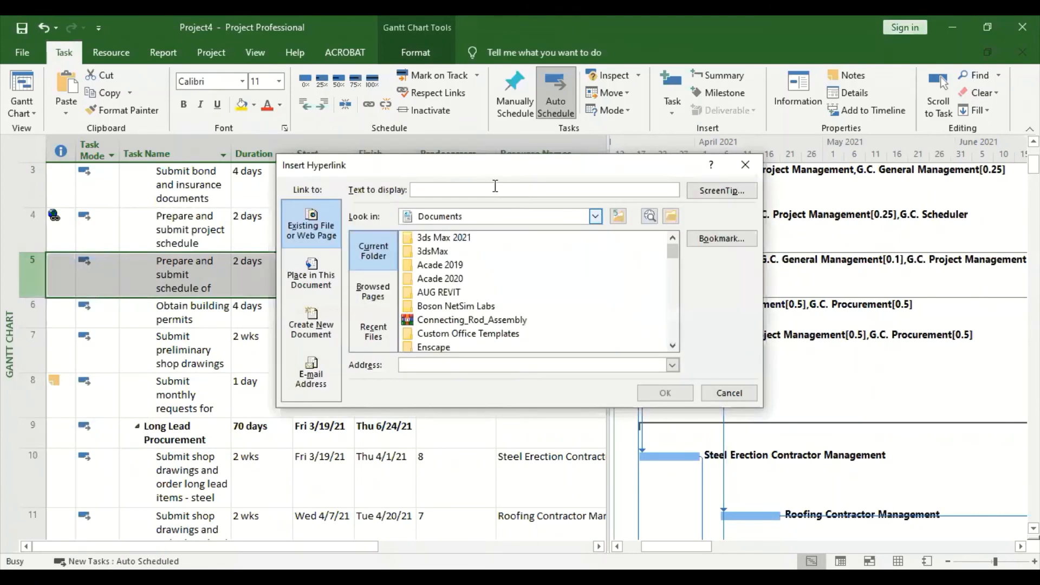
type("Contract")
left_click(484, 364)
type("ww")
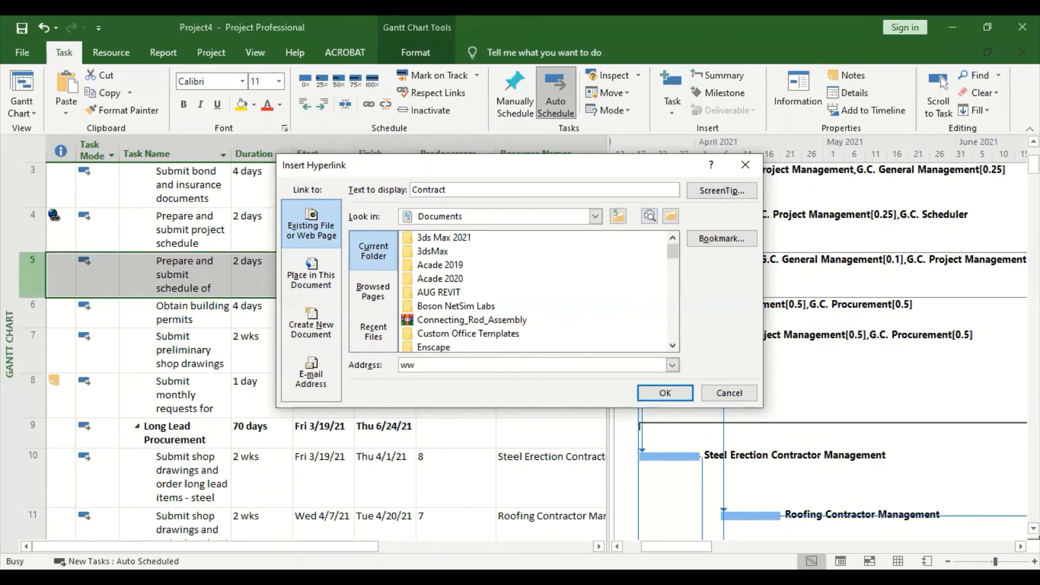
type("w.google.com/")
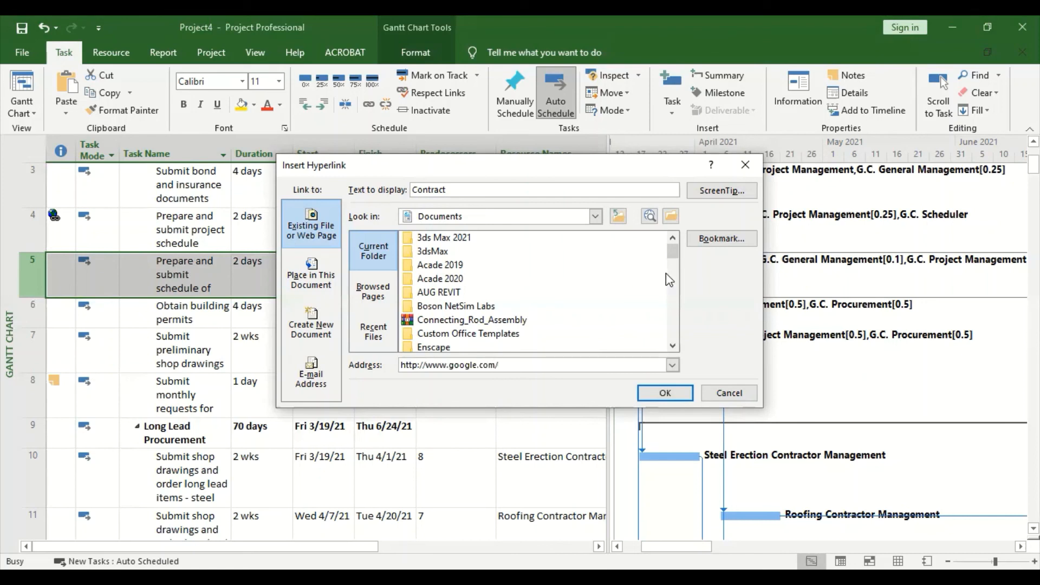
left_click(663, 391)
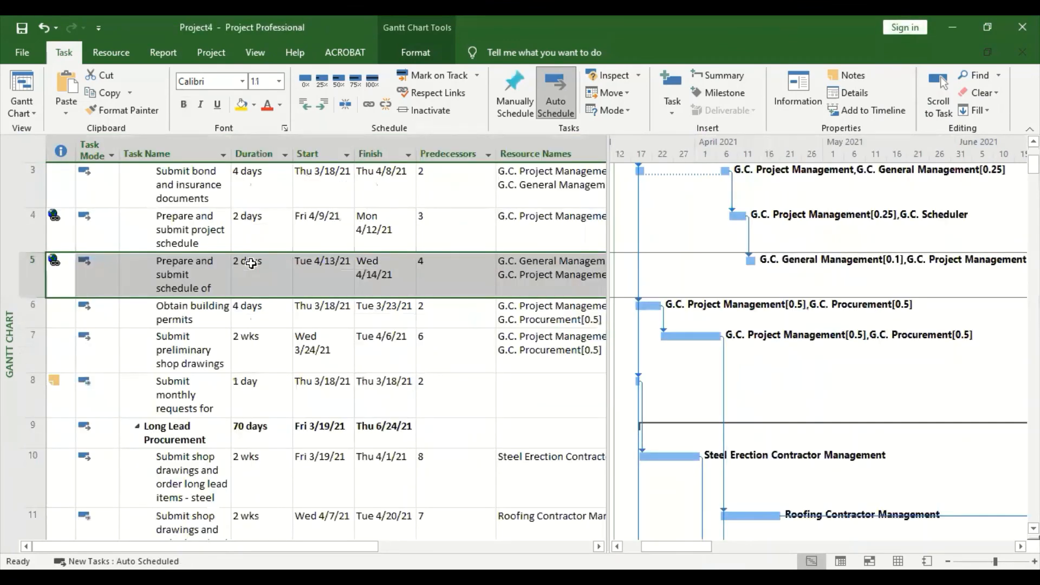
scroll(251, 263, "up", 2)
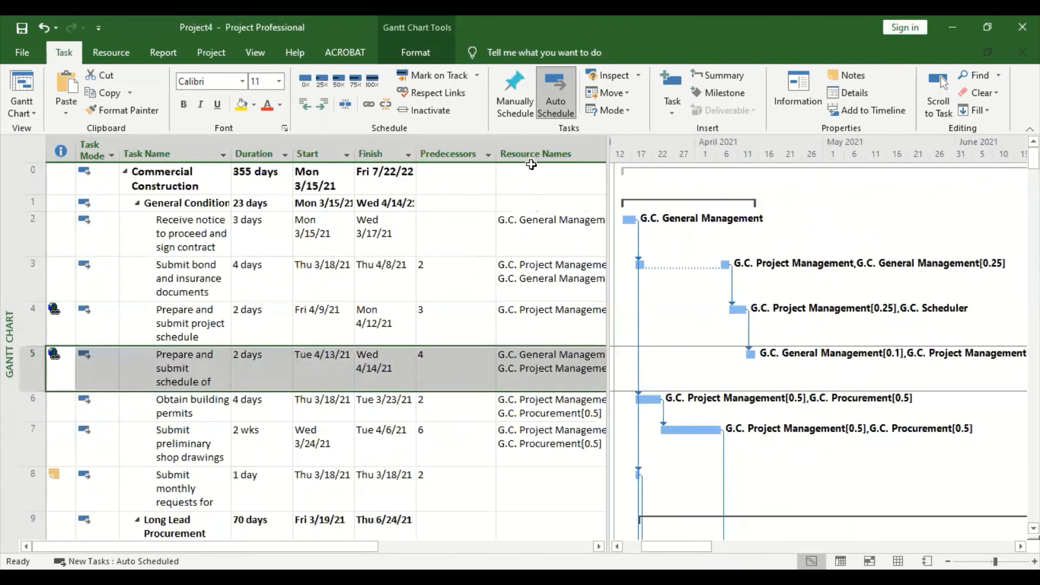